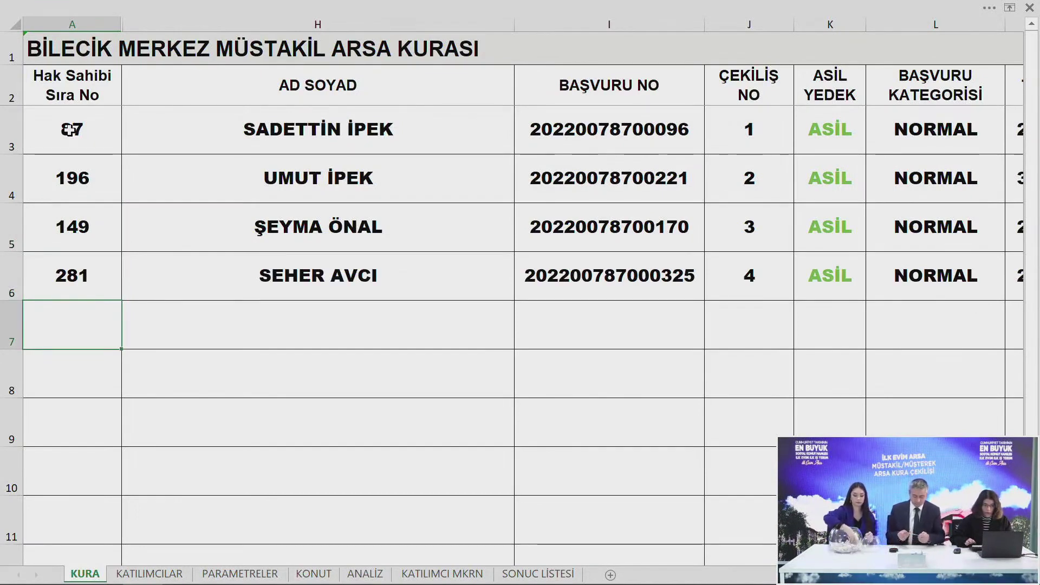
Enter the drawn Hak Sahibi Sıra No values 224, 77, 91 and 307 in cells A7 through A10
{"action": "type", "text": "224"}
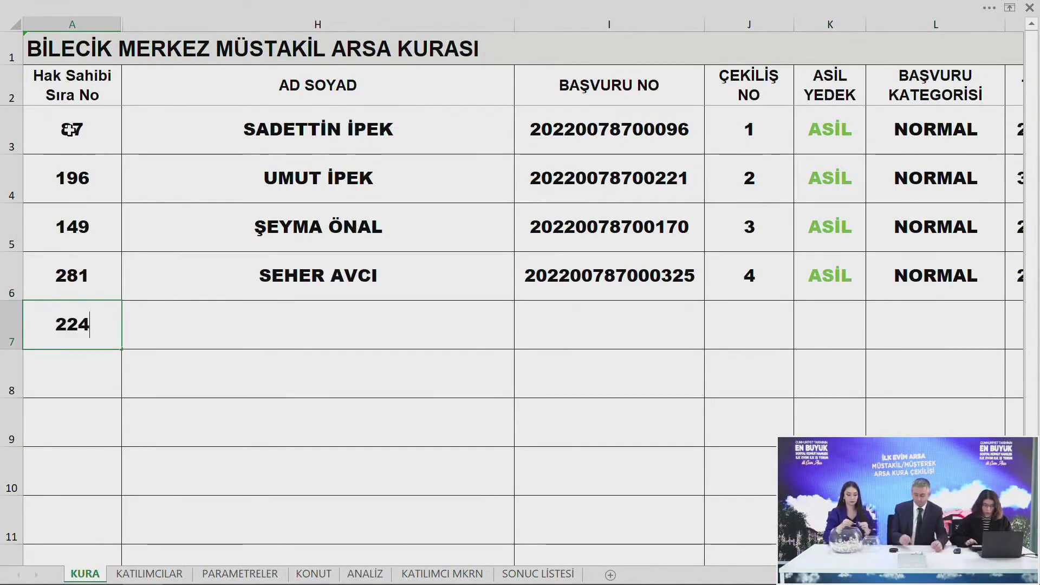
{"action": "key", "text": "Return"}
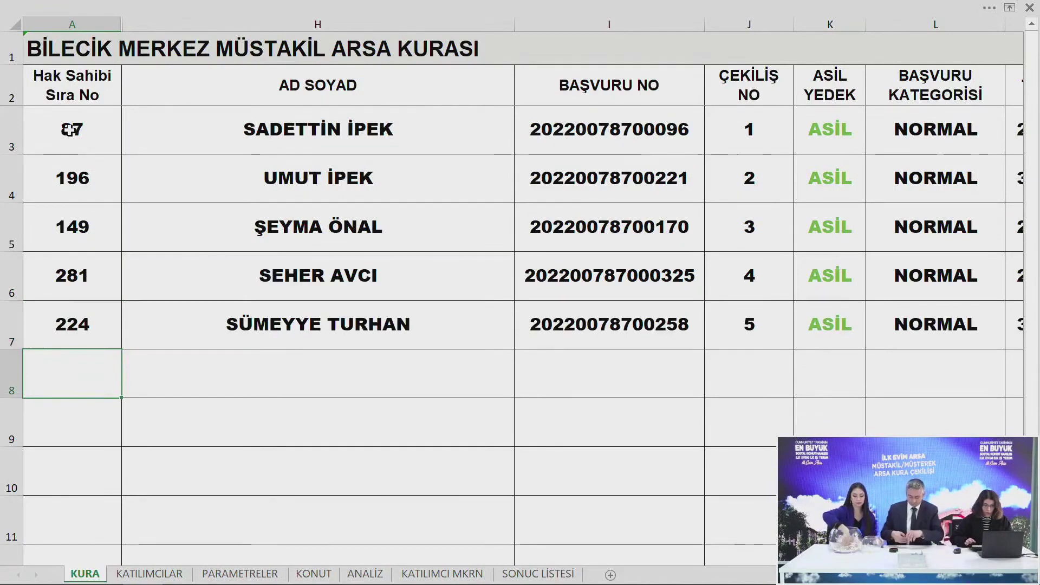
{"action": "type", "text": "77"}
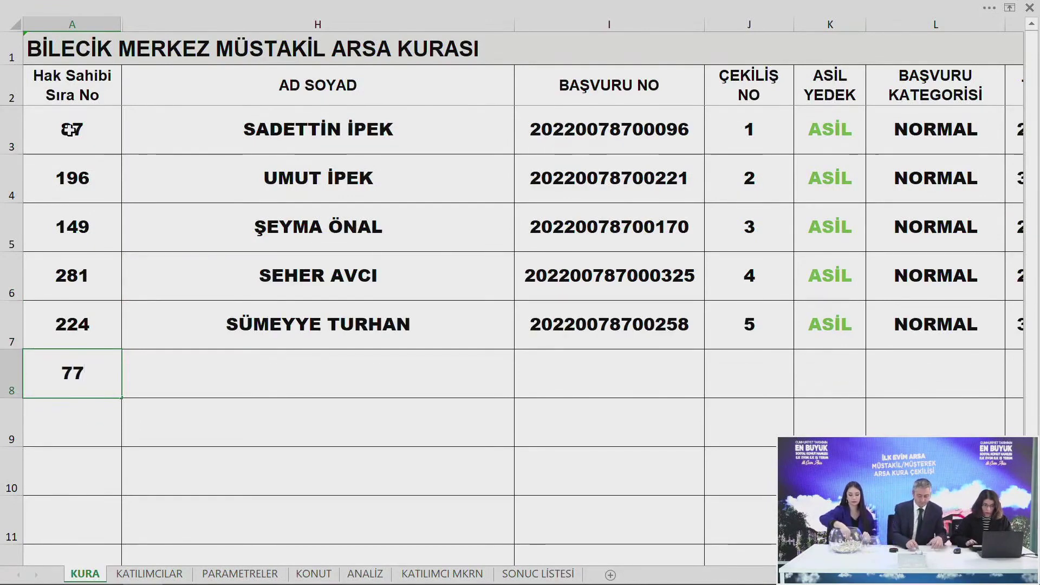
{"action": "key", "text": "Return"}
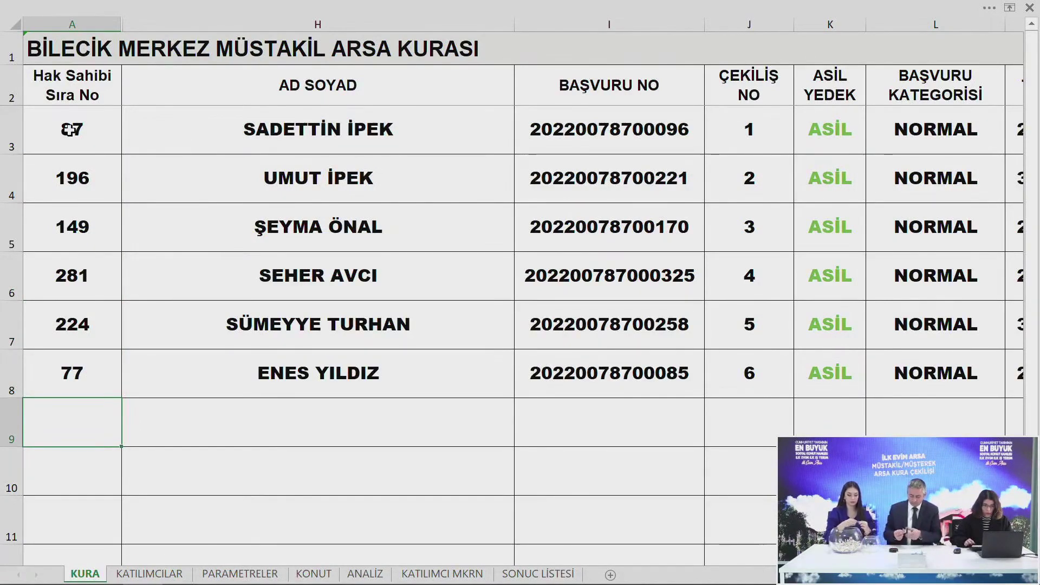
{"action": "type", "text": "91"}
{"action": "key", "text": "Return"}
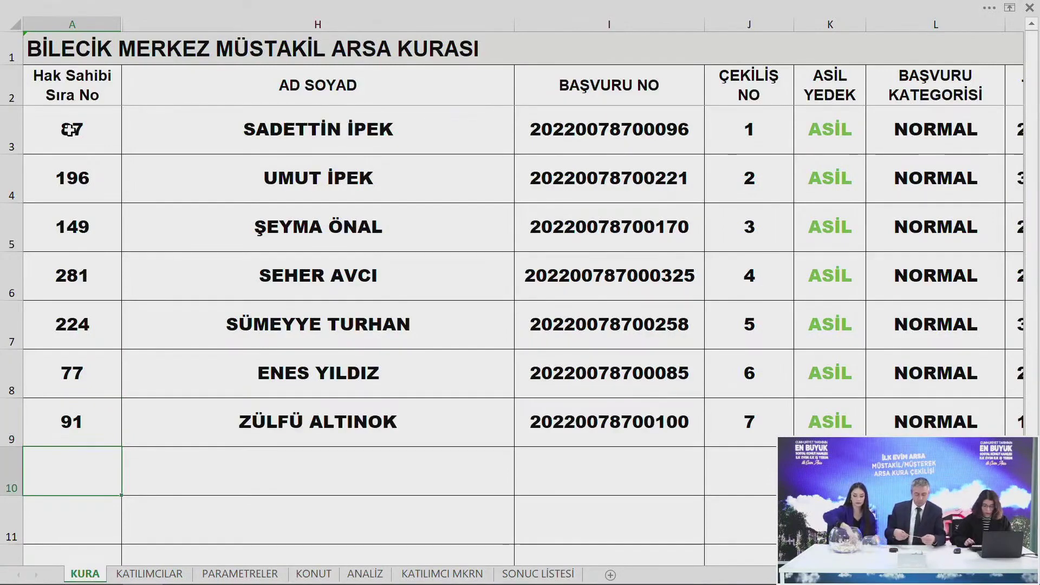
{"action": "type", "text": "307"}
{"action": "key", "text": "Return"}
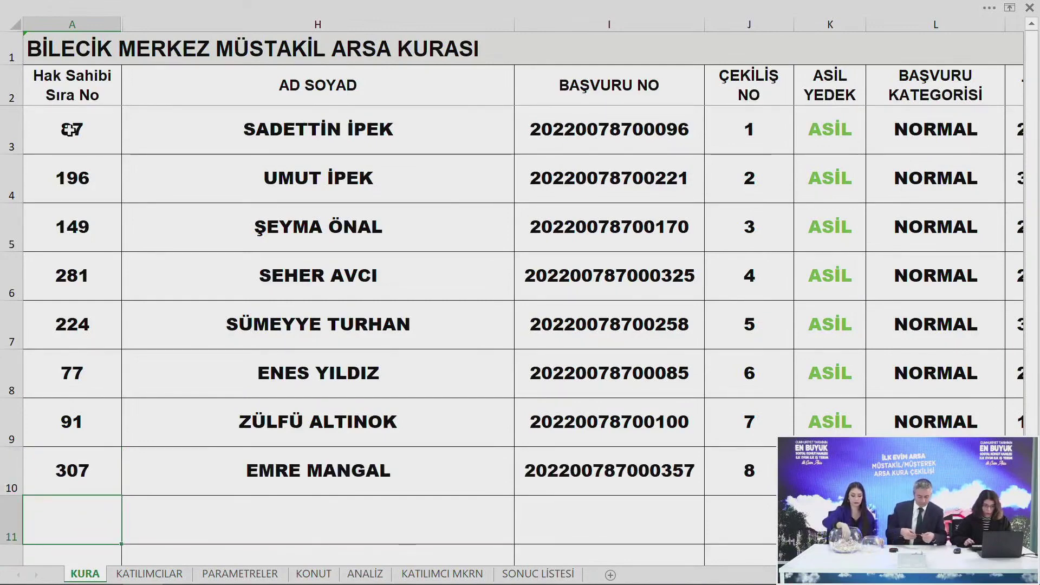
Record the drawn numbers 283, 280, 96 and 37 in the Hak Sahibi Sıra No column, cells A11 through A14
{"action": "type", "text": "283"}
{"action": "key", "text": "Return"}
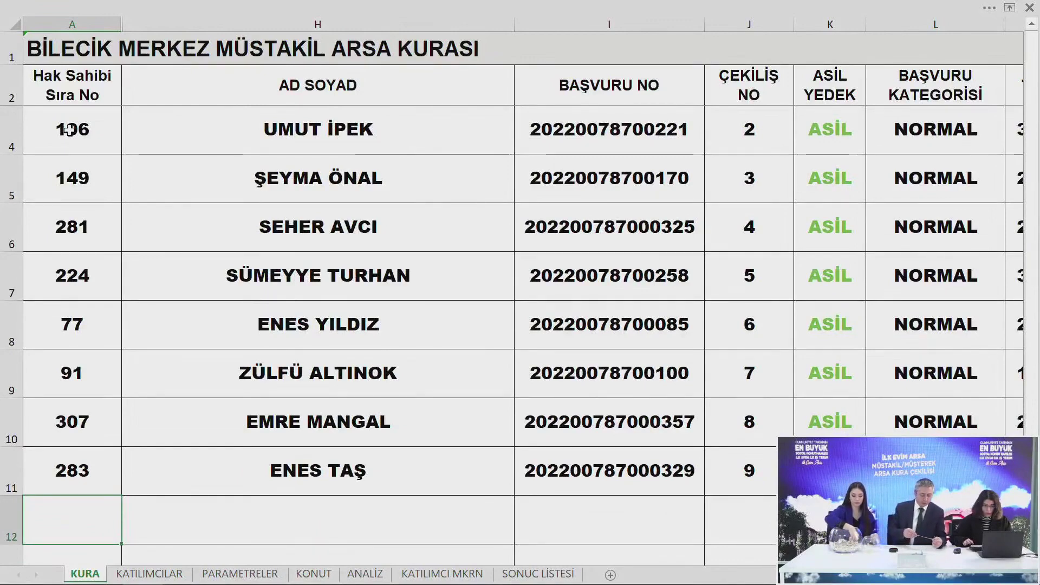
{"action": "type", "text": "280"}
{"action": "key", "text": "Return"}
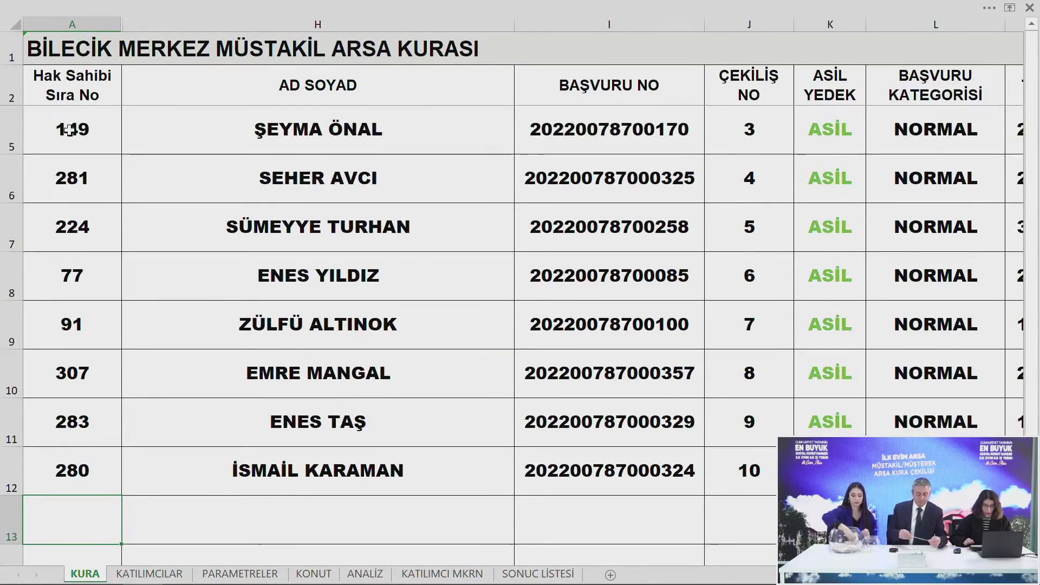
{"action": "type", "text": "96"}
{"action": "key", "text": "Return"}
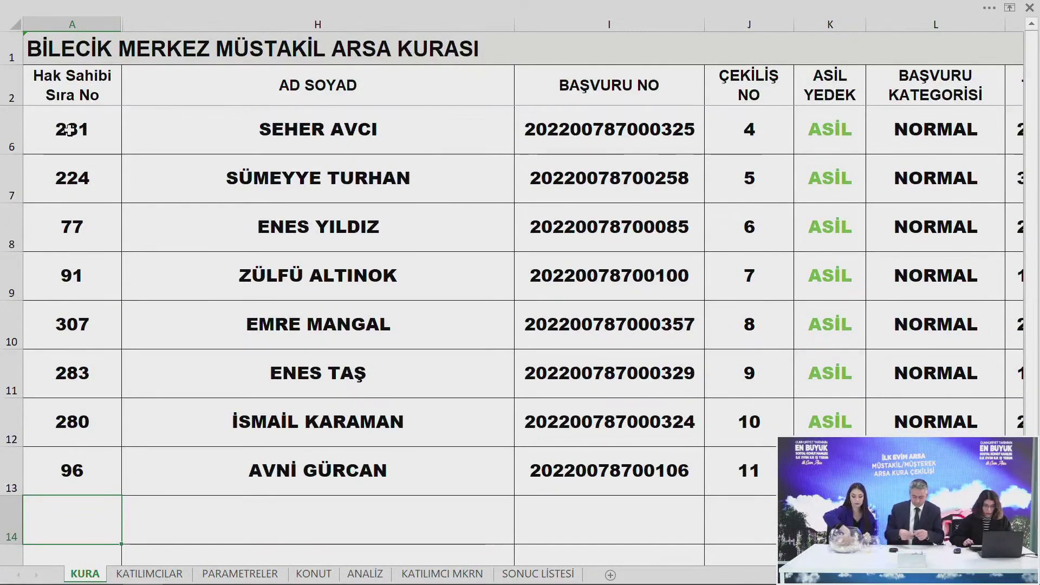
{"action": "type", "text": "37"}
{"action": "key", "text": "Return"}
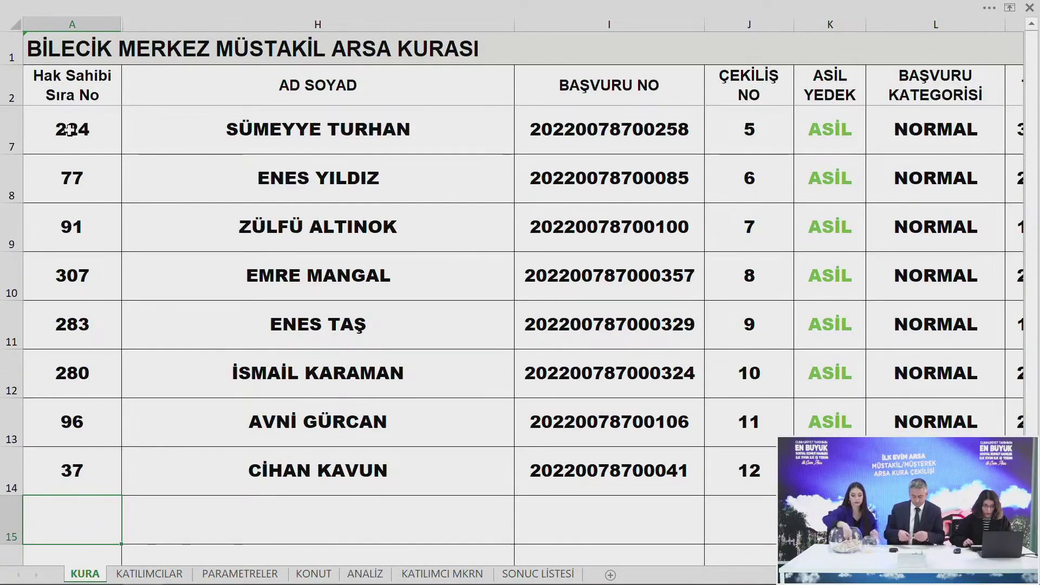
Fill cells A15 through A17 of the Hak Sahibi Sıra No column with the drawn numbers 48, 311 and 51
{"action": "type", "text": "48"}
{"action": "key", "text": "Return"}
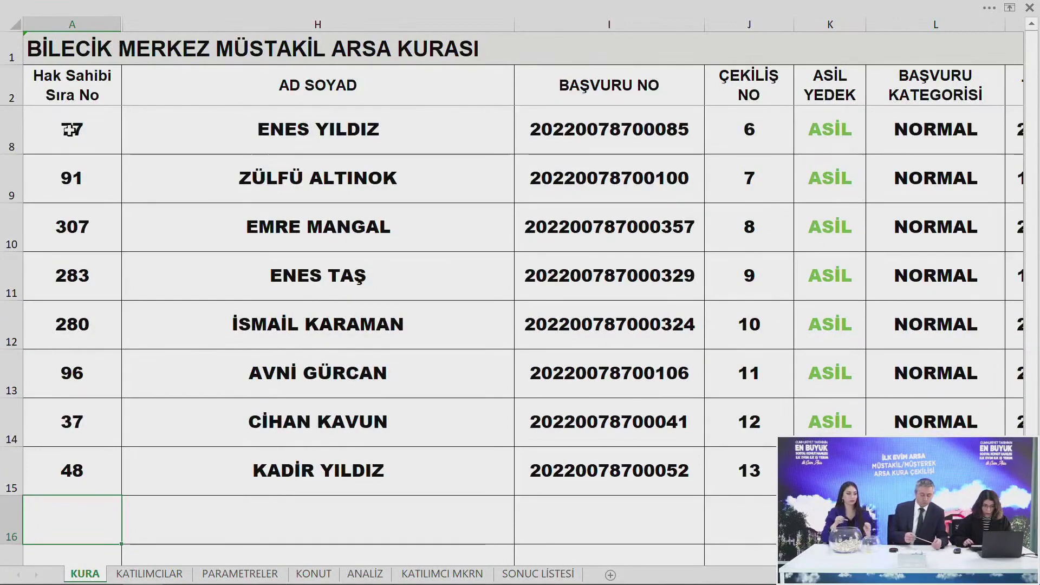
{"action": "type", "text": "2"}
{"action": "key", "text": "BackSpace"}
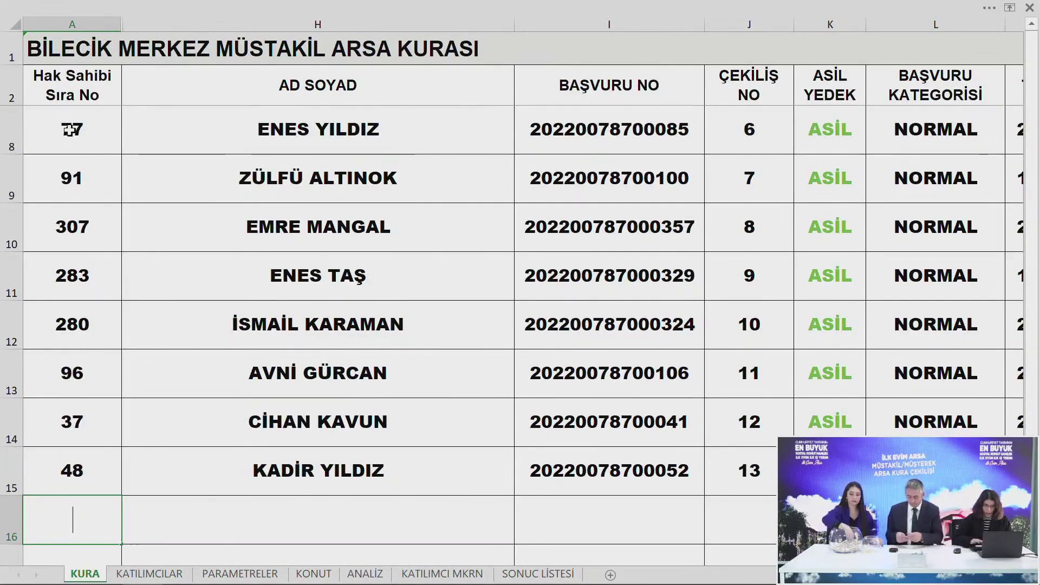
{"action": "type", "text": "311"}
{"action": "key", "text": "Return"}
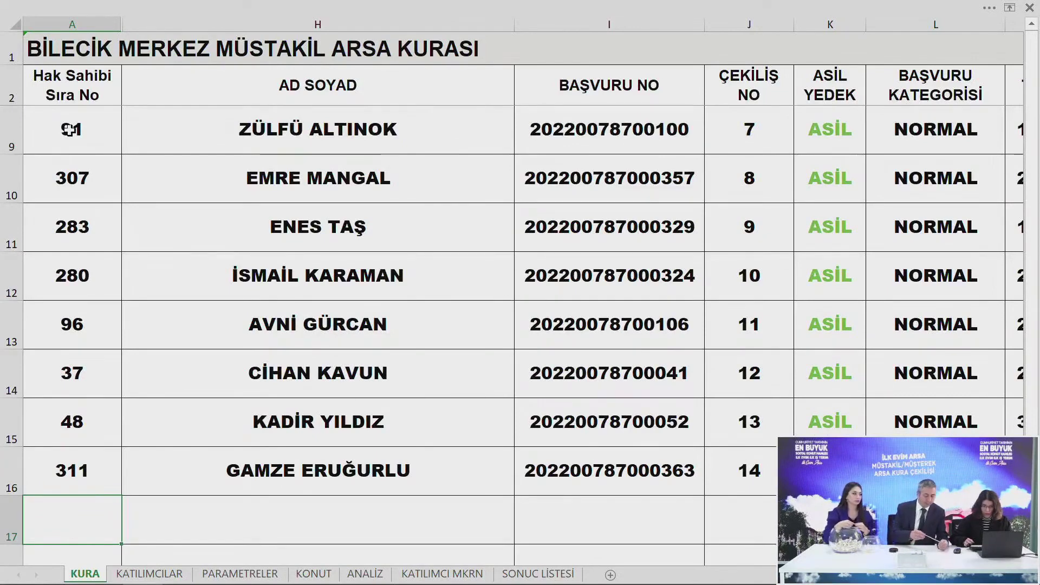
{"action": "type", "text": "51"}
{"action": "key", "text": "Return"}
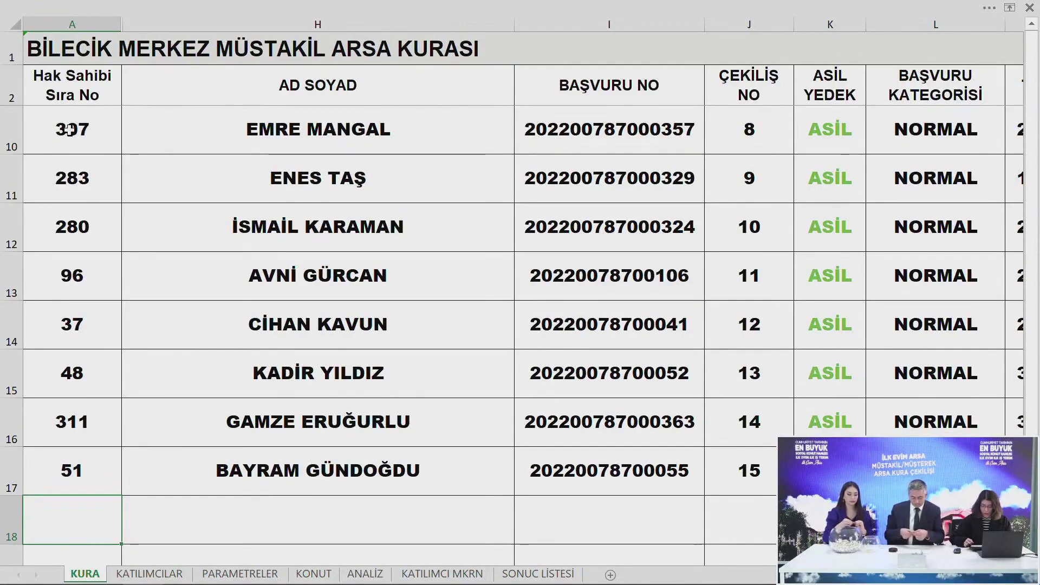
Enter the drawn Hak Sahibi Sıra No values 233, 117, 293 and 36 in cells A18 through A21
{"action": "type", "text": "233"}
{"action": "key", "text": "Return"}
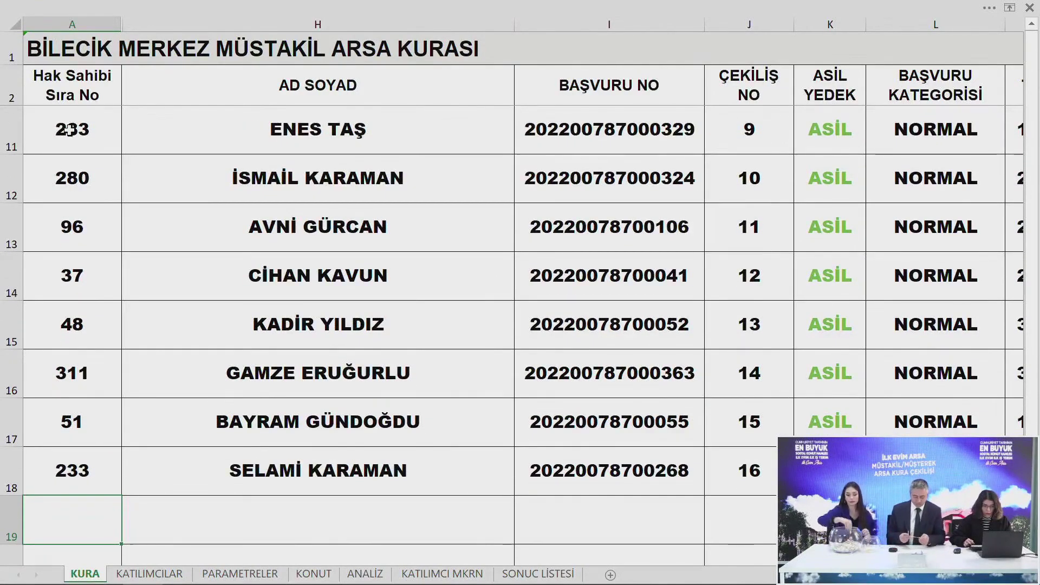
{"action": "type", "text": "117"}
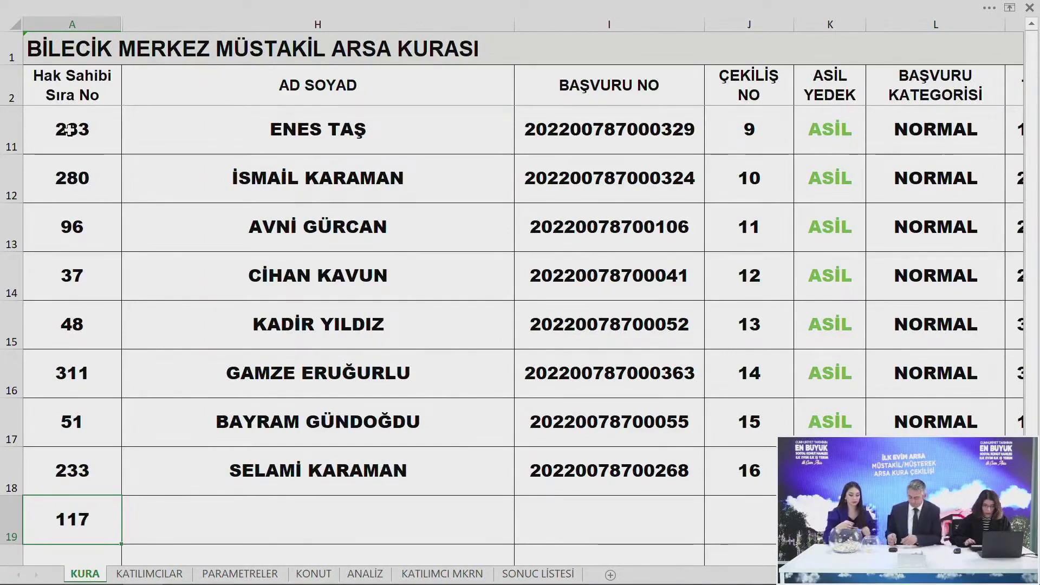
{"action": "key", "text": "Return"}
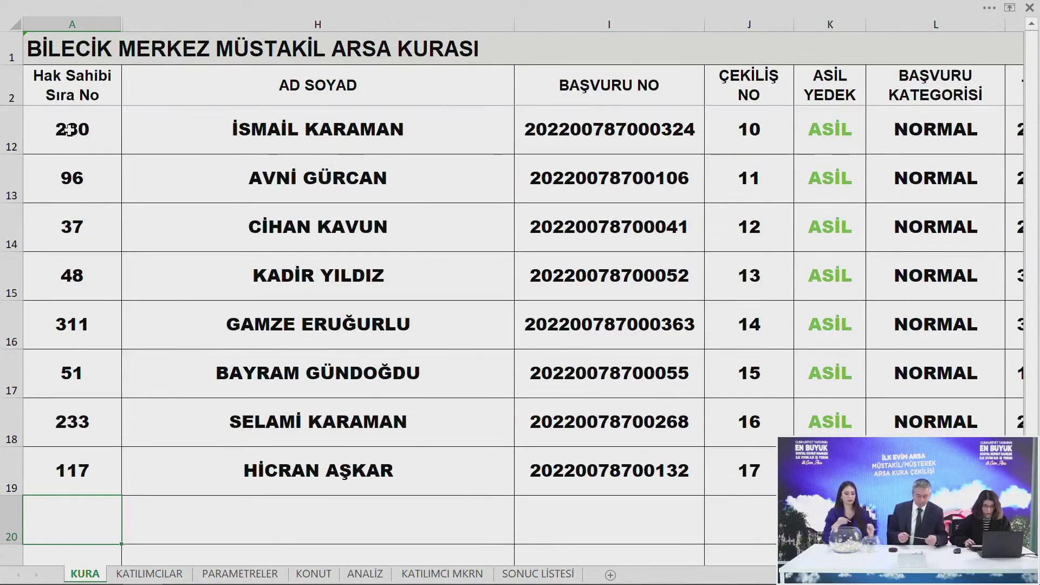
{"action": "type", "text": "293"}
{"action": "key", "text": "Return"}
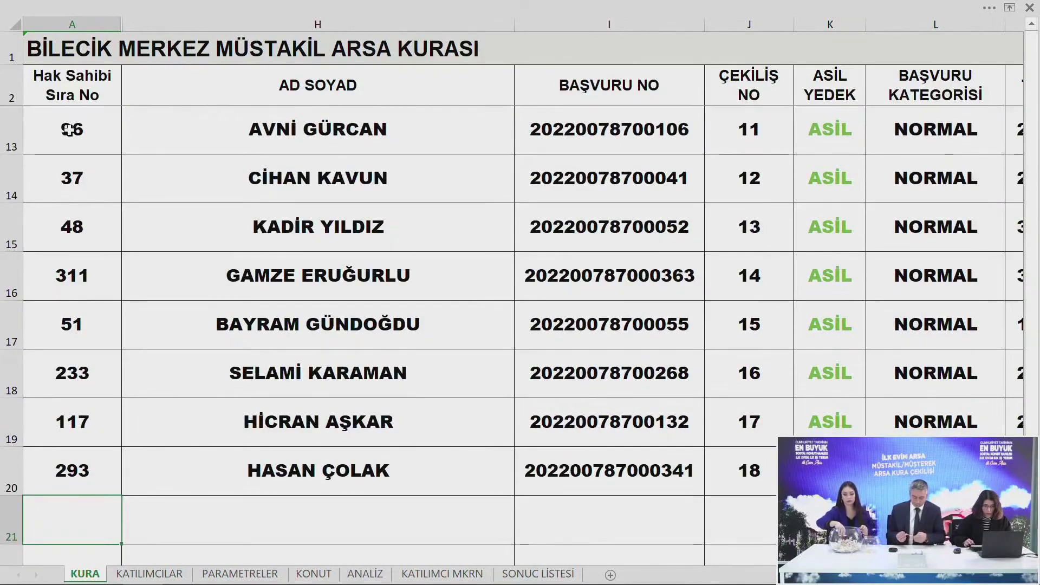
{"action": "type", "text": "36"}
{"action": "key", "text": "Return"}
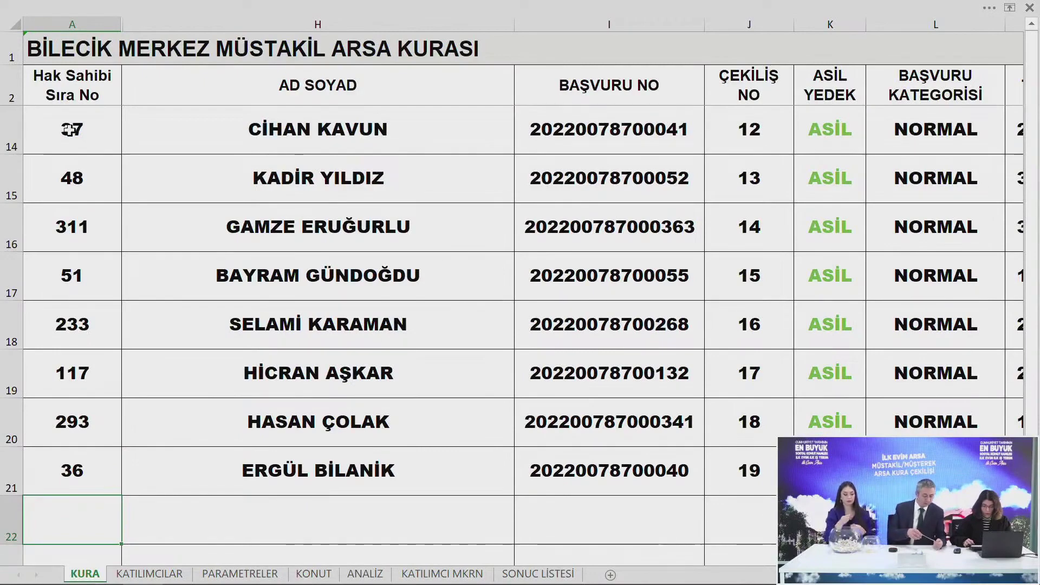
Record the drawn numbers 171, 215, 186 and 157 in the Hak Sahibi Sıra No column, cells A22 through A25
{"action": "type", "text": "171"}
{"action": "key", "text": "Return"}
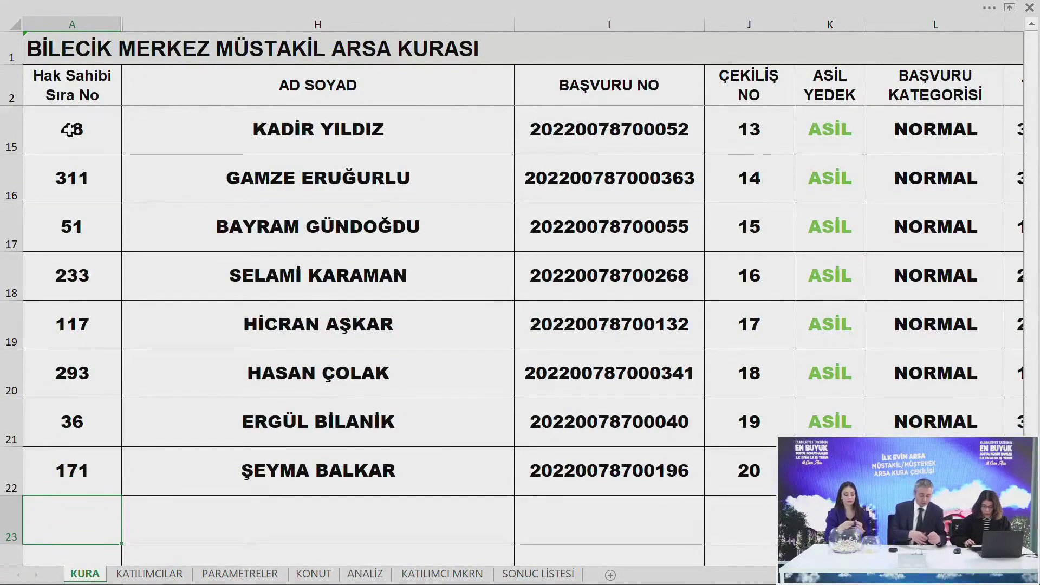
{"action": "type", "text": "215"}
{"action": "key", "text": "Return"}
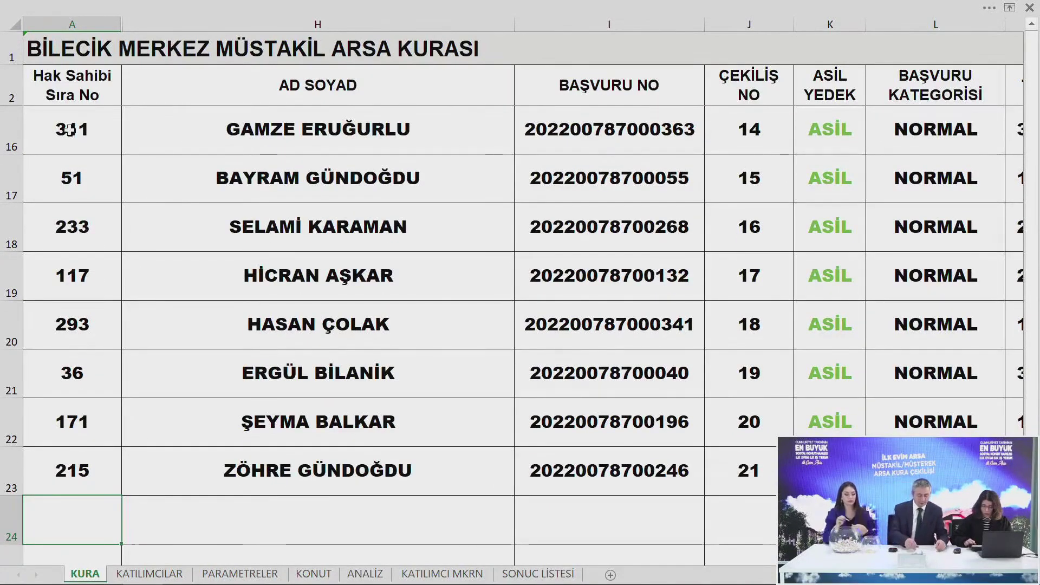
{"action": "type", "text": "186"}
{"action": "key", "text": "Return"}
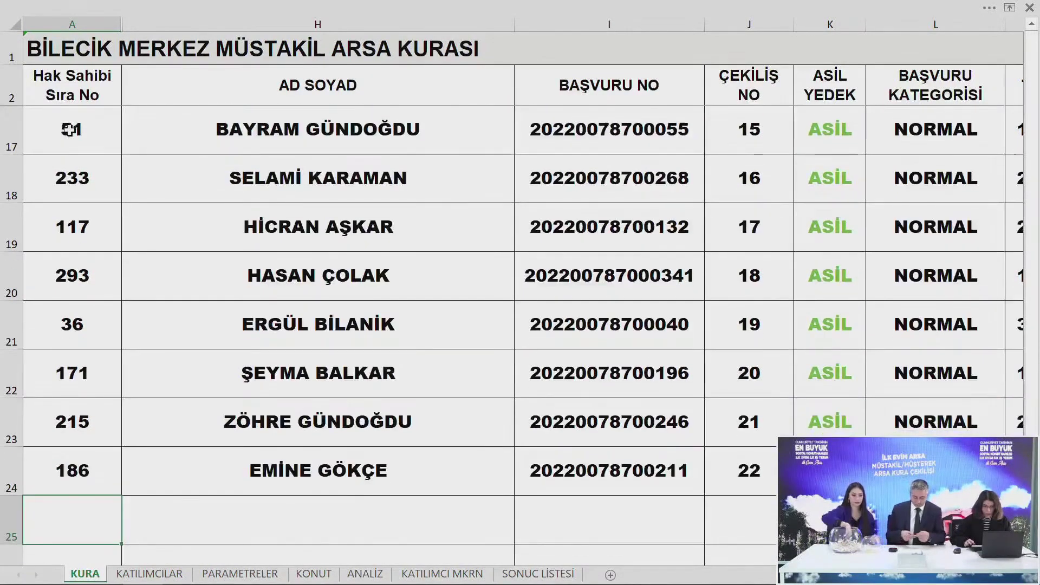
{"action": "type", "text": "157"}
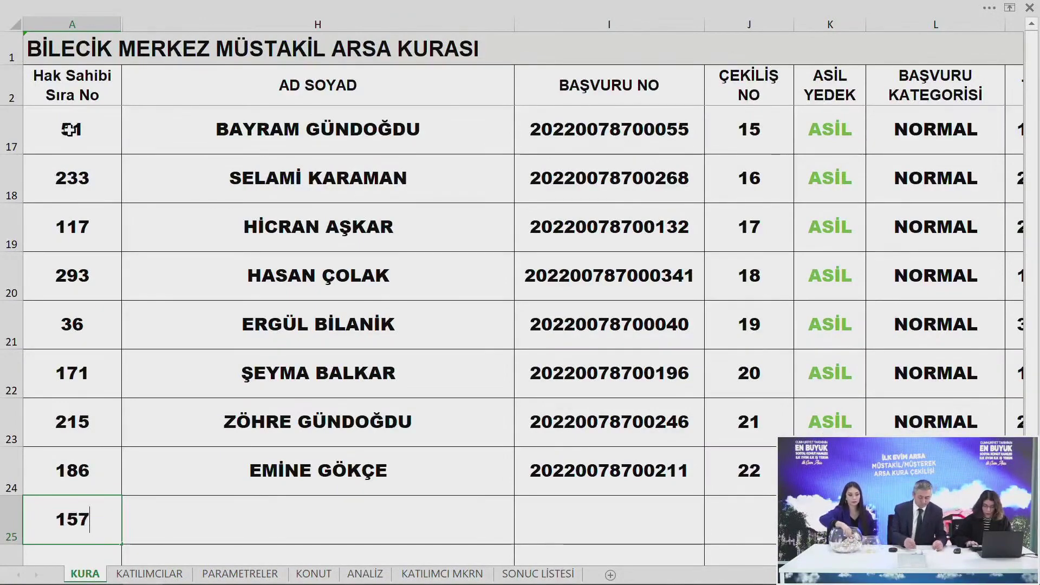
{"action": "key", "text": "Return"}
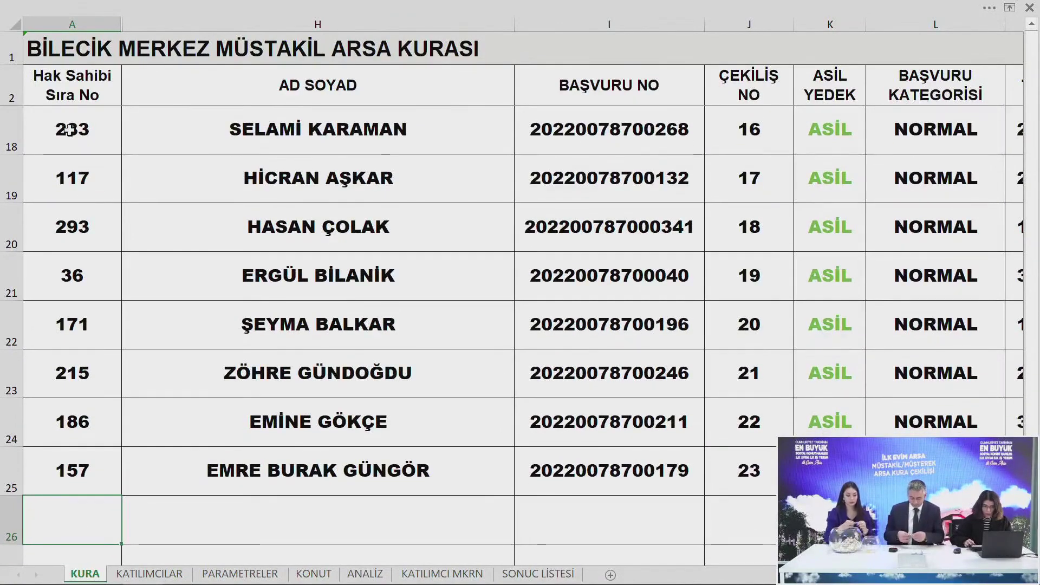
Enter the drawn Hak Sahibi Sıra No values 260, 84 and 135 in cells A26 through A28
{"action": "type", "text": "260"}
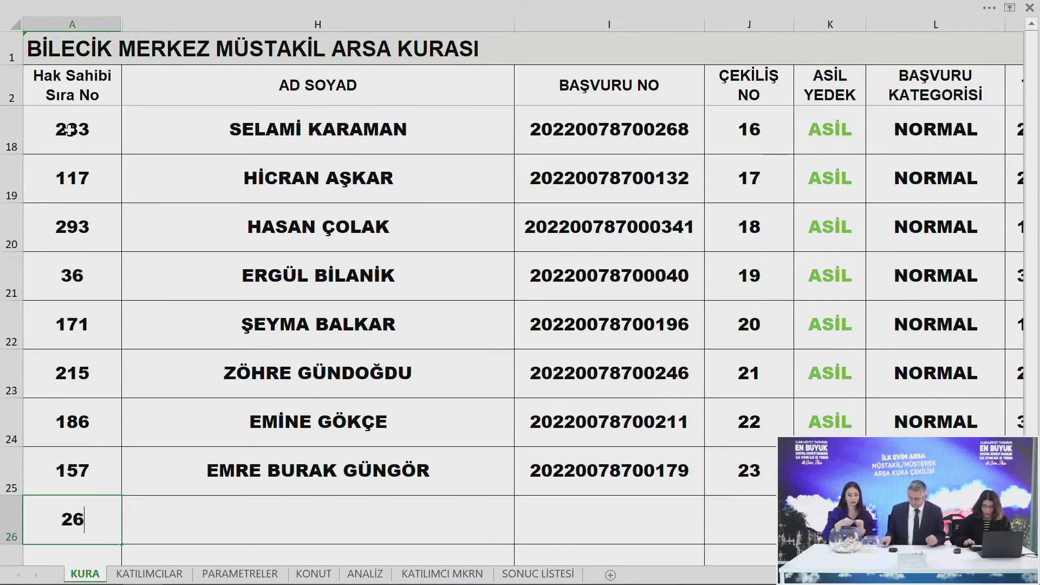
{"action": "key", "text": "Return"}
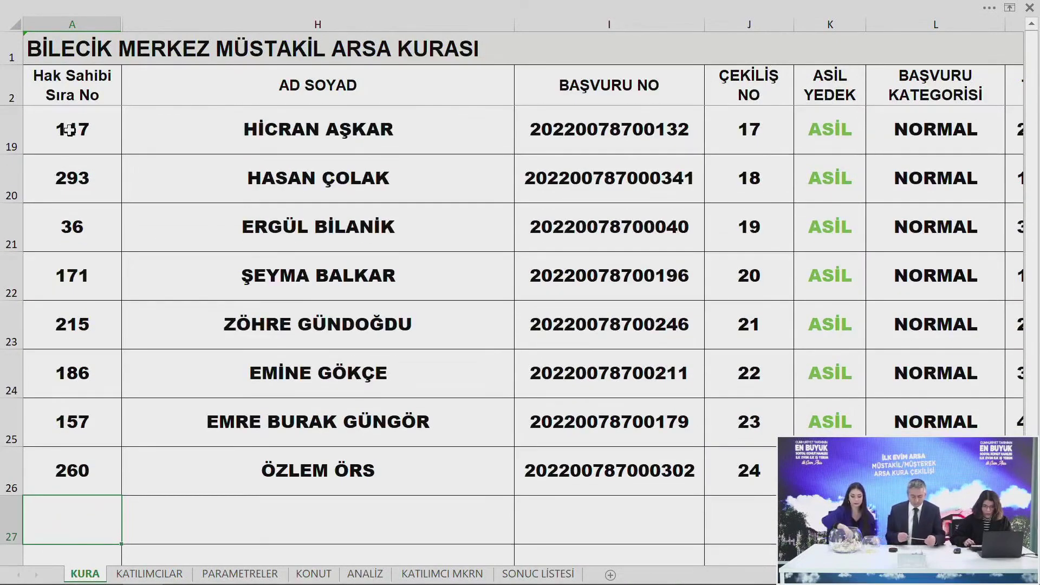
{"action": "type", "text": "84"}
{"action": "key", "text": "Return"}
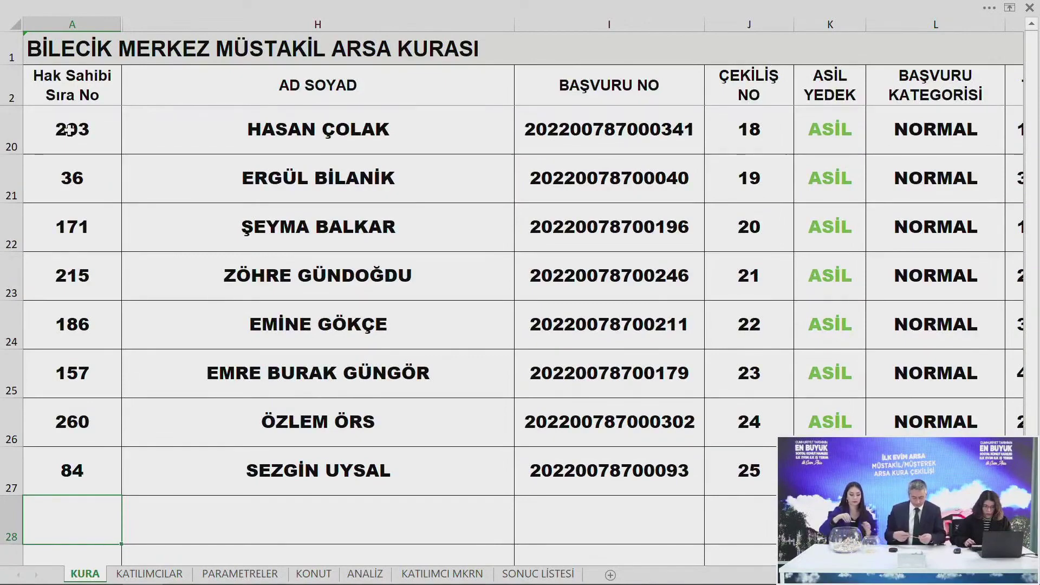
{"action": "type", "text": "135"}
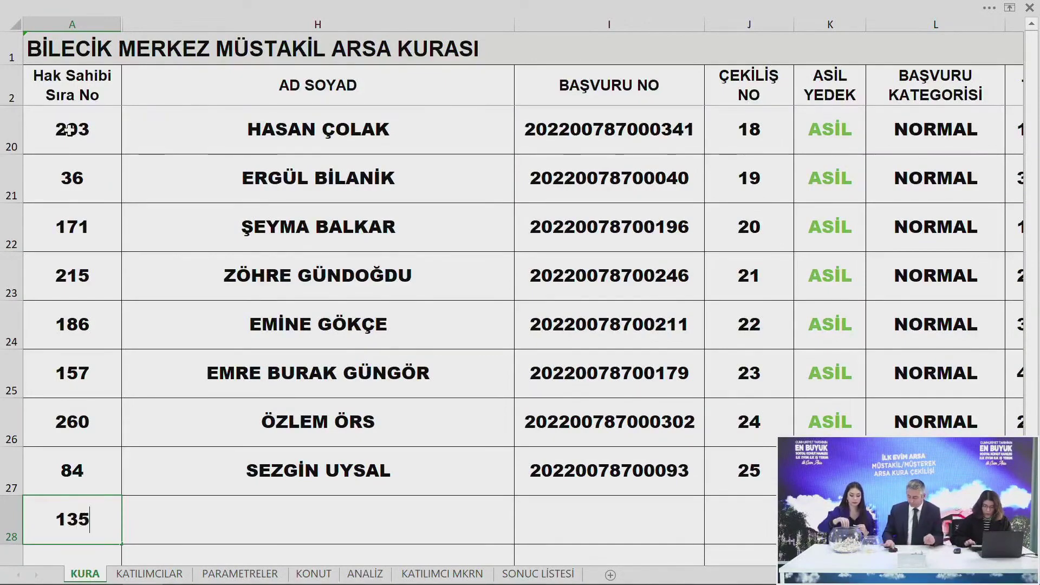
{"action": "key", "text": "Return"}
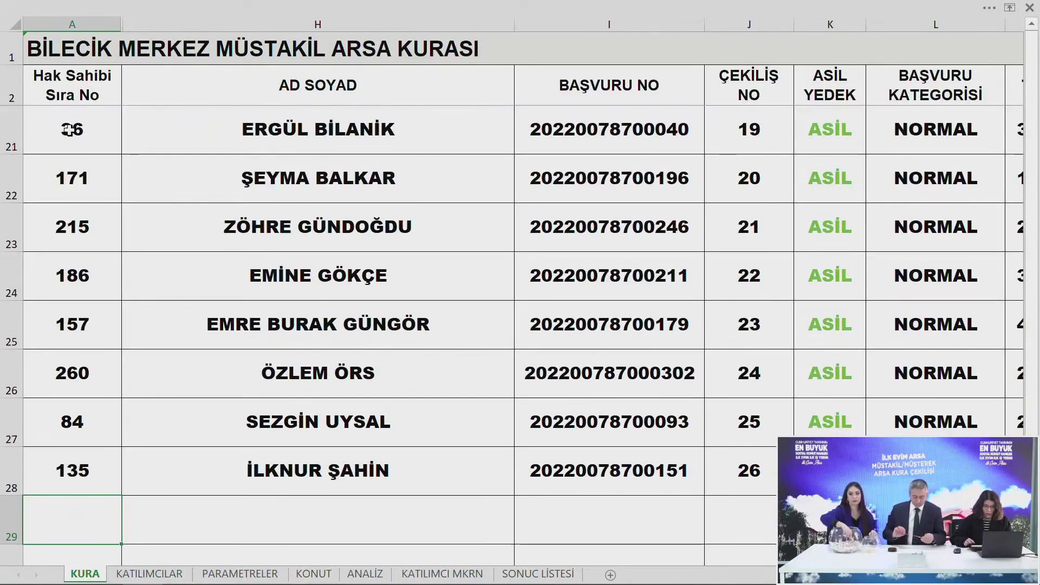
Fill cells A29 through A31 of the Hak Sahibi Sıra No column with the drawn numbers 210, 129 and 185
{"action": "type", "text": "210"}
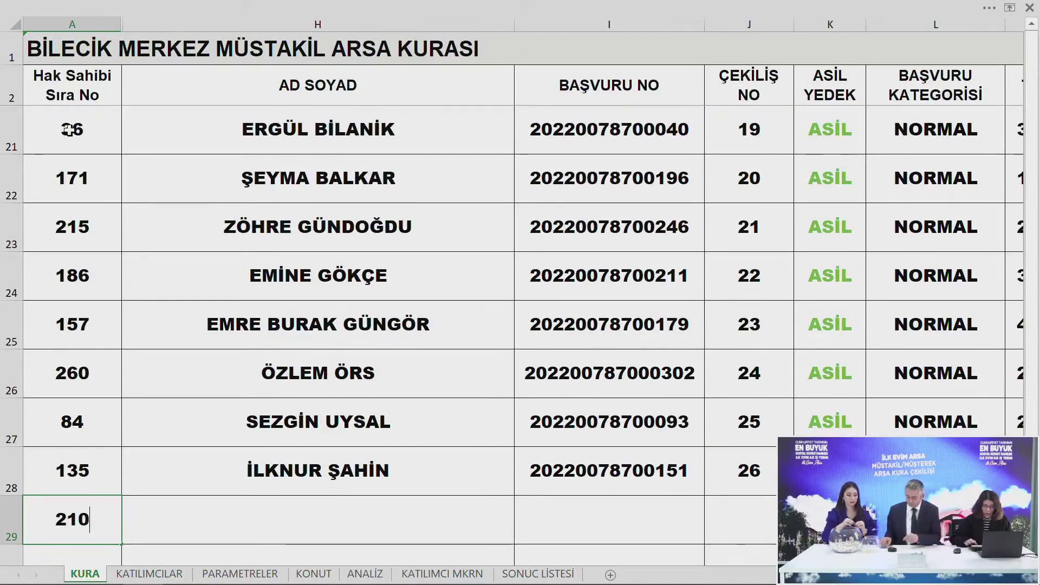
{"action": "key", "text": "Return"}
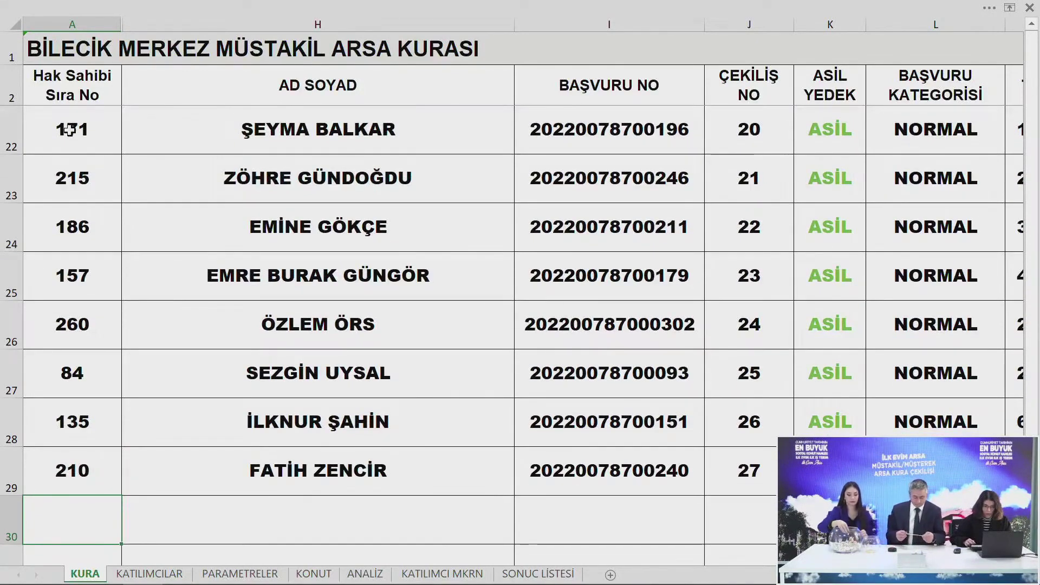
{"action": "type", "text": "129"}
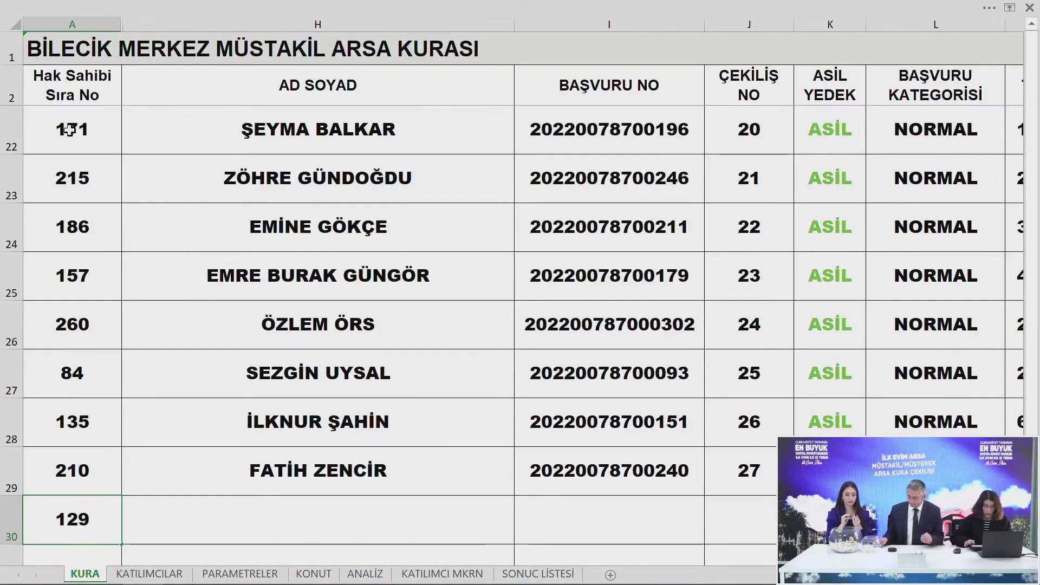
{"action": "key", "text": "Return"}
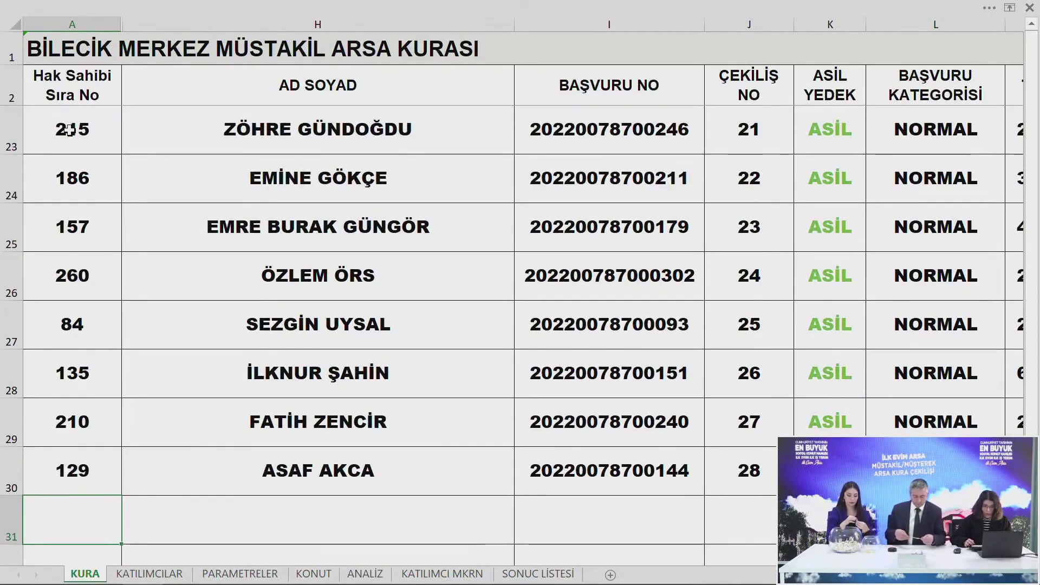
{"action": "type", "text": "185"}
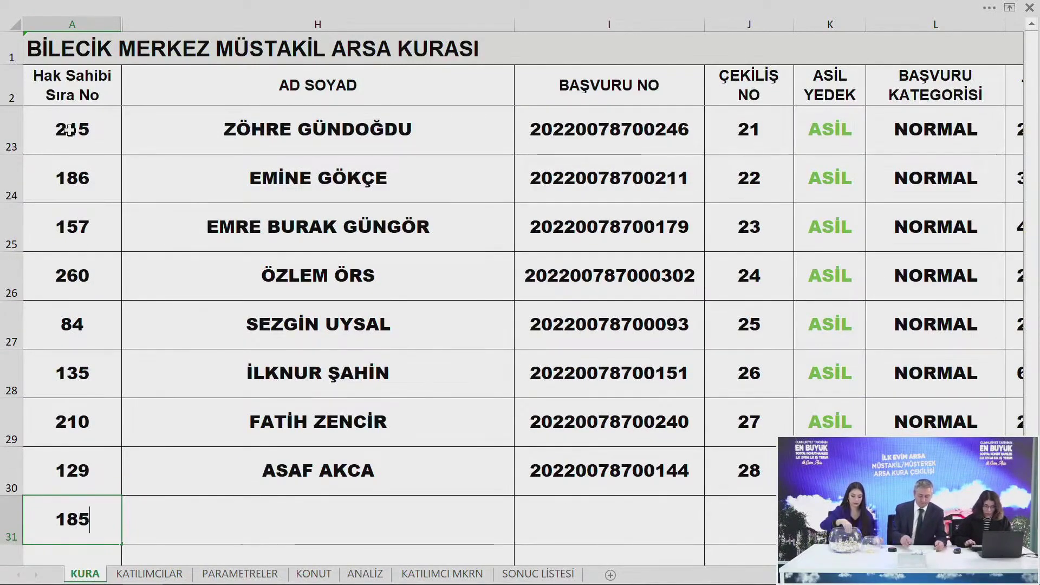
{"action": "key", "text": "Return"}
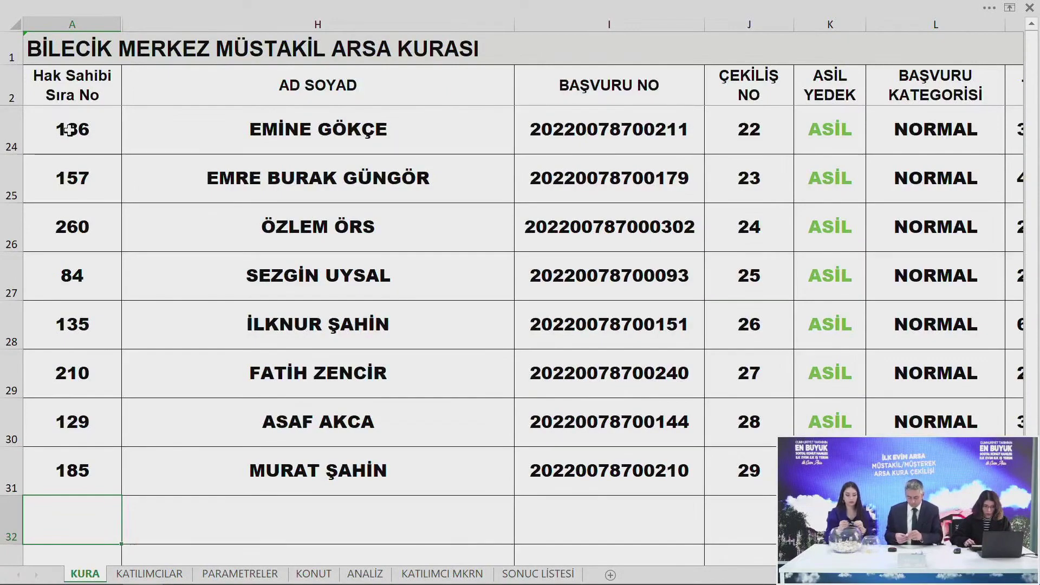
Enter the drawn Hak Sahibi Sıra No values 207, 313 and 12 in cells A32 through A34
{"action": "type", "text": "207"}
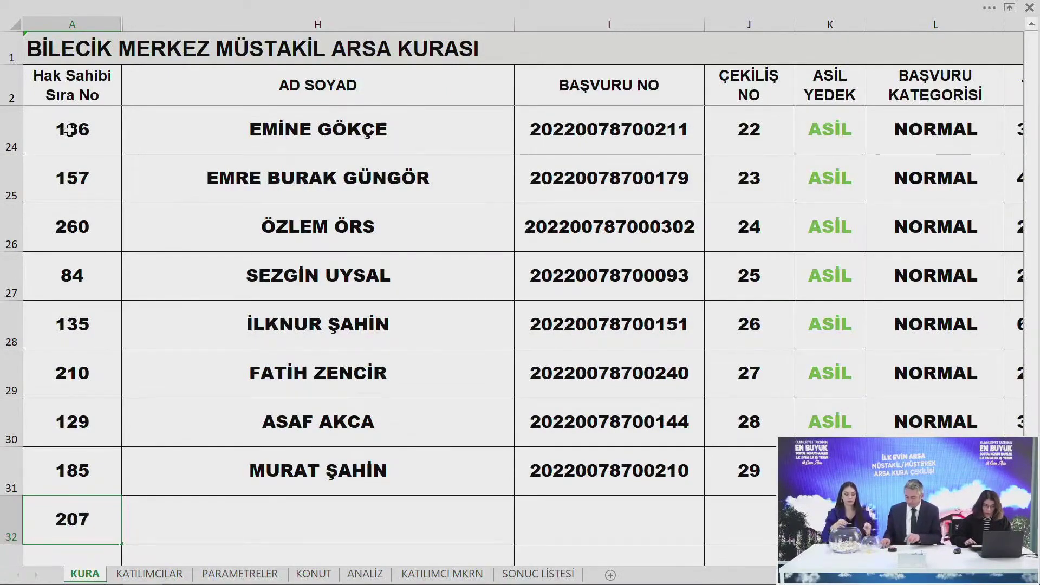
{"action": "key", "text": "Return"}
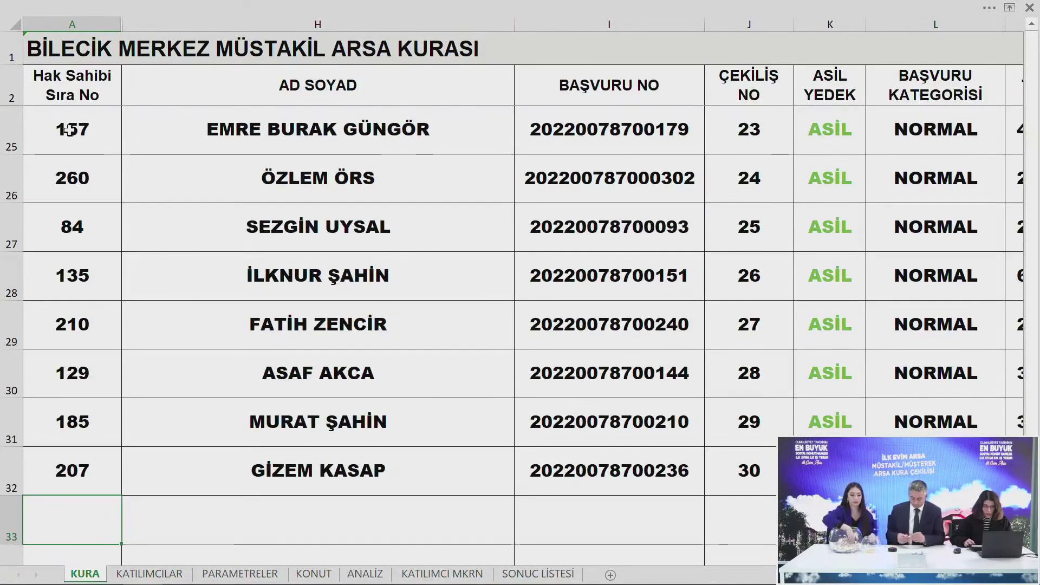
{"action": "type", "text": "313"}
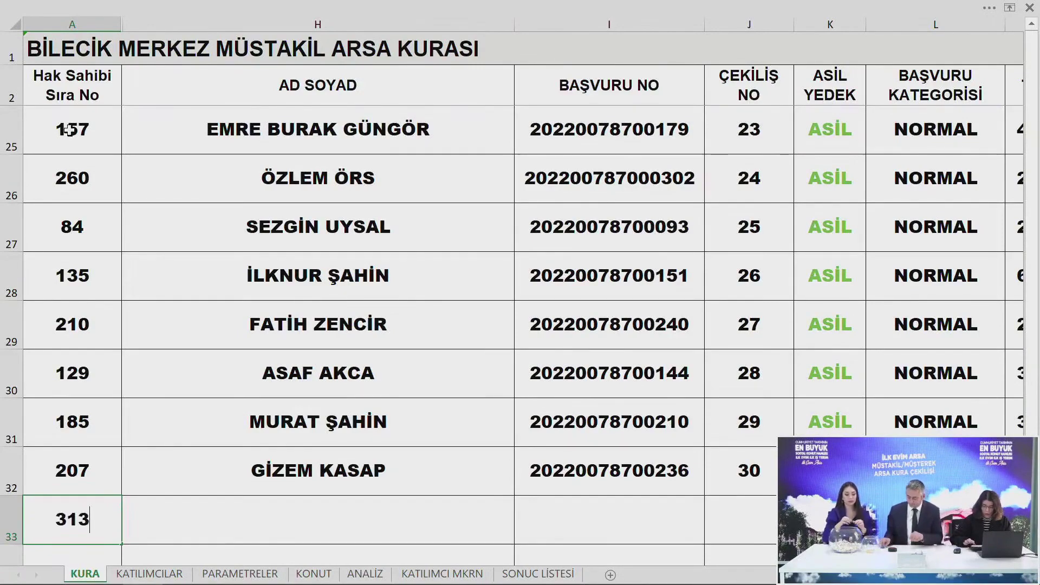
{"action": "key", "text": "Return"}
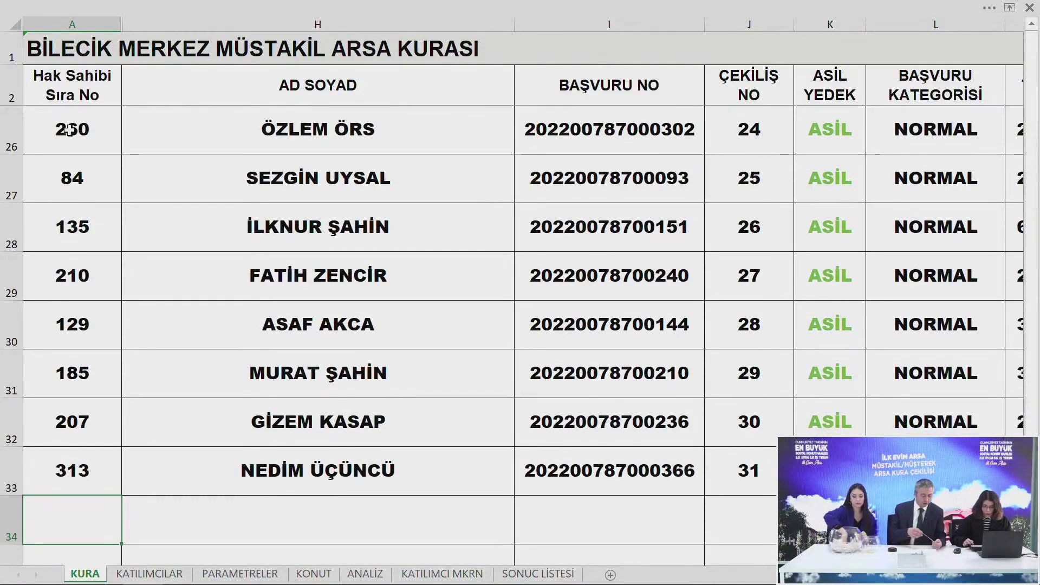
{"action": "type", "text": "12"}
{"action": "key", "text": "Return"}
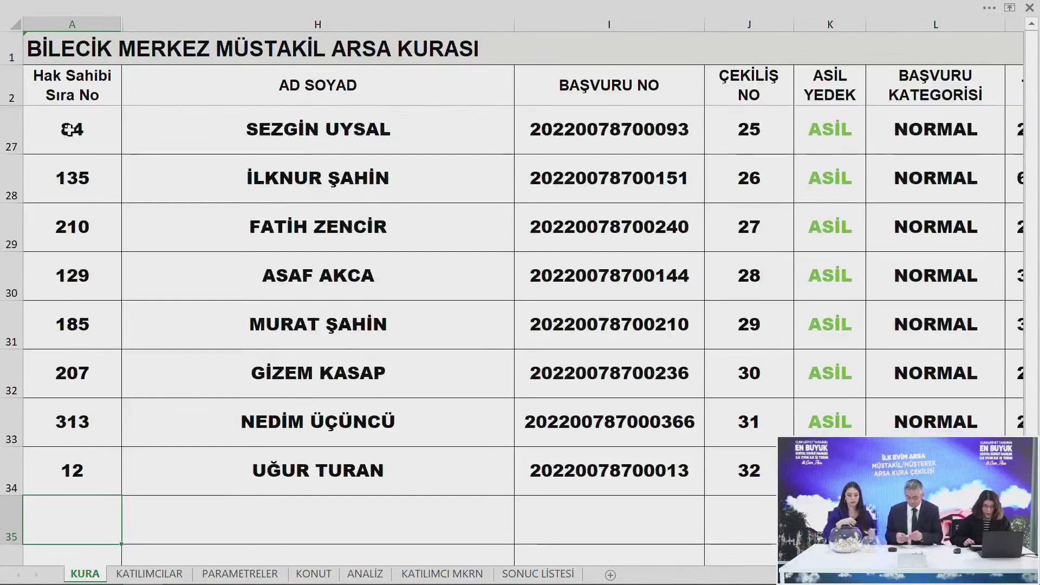
Record the drawn numbers 176, 231 and 198 in the Hak Sahibi Sıra No column, cells A35 through A37
{"action": "type", "text": "1"}
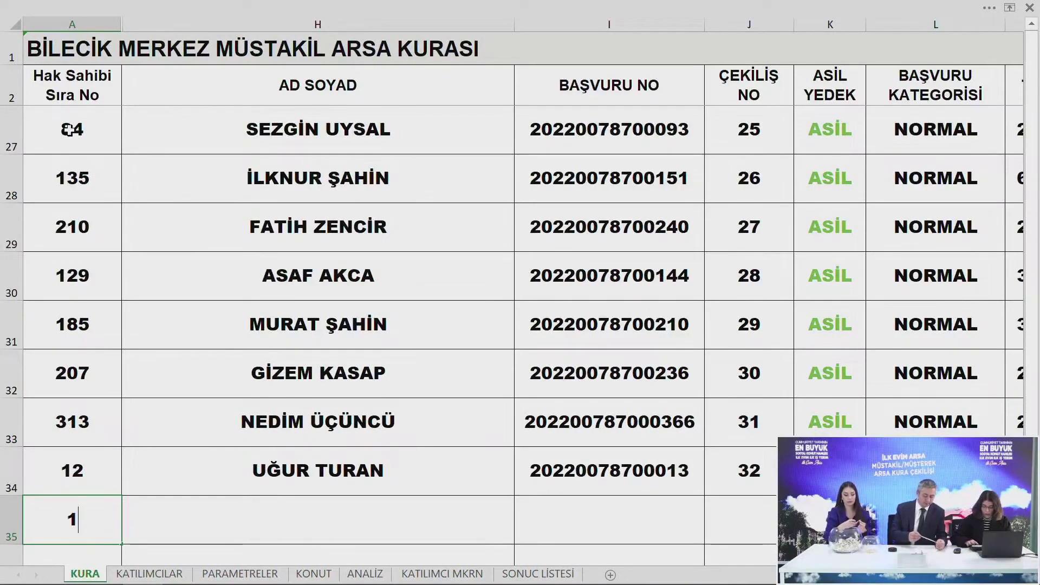
{"action": "type", "text": "76"}
{"action": "key", "text": "Return"}
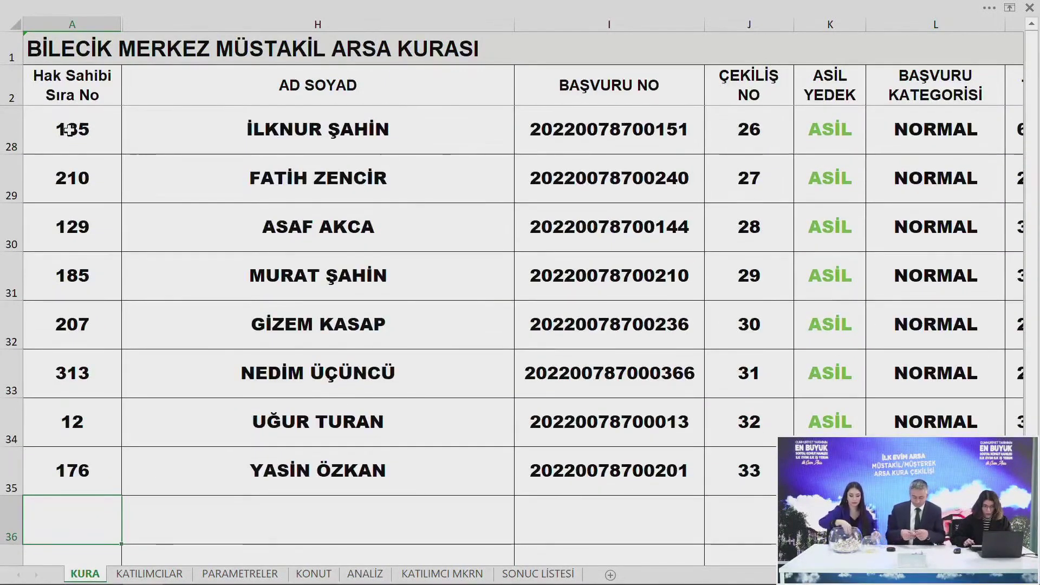
{"action": "type", "text": "23"}
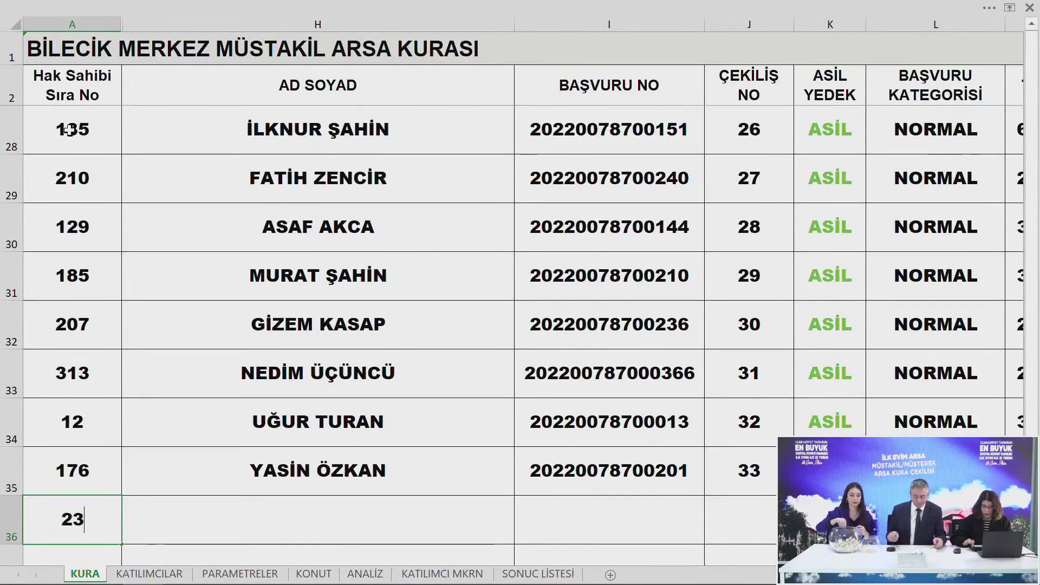
{"action": "type", "text": "1"}
{"action": "key", "text": "Return"}
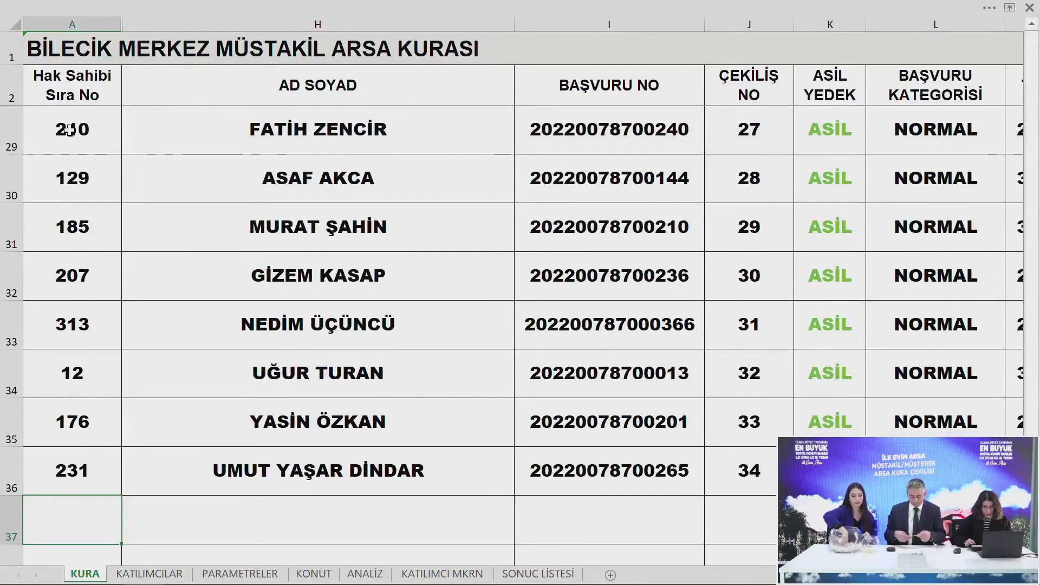
{"action": "type", "text": "198"}
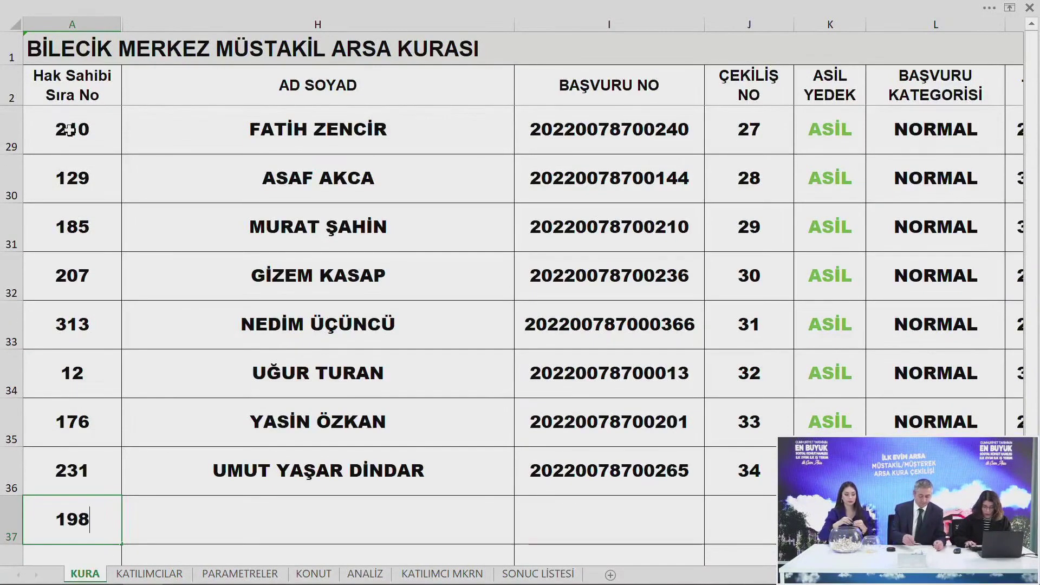
{"action": "key", "text": "Return"}
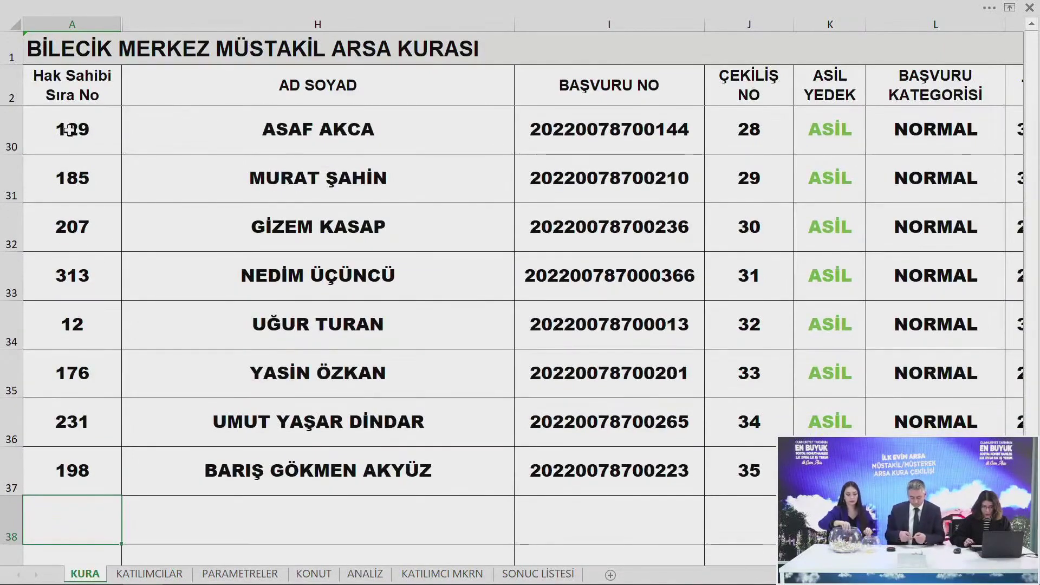
Fill cells A38 through A40 of the Hak Sahibi Sıra No column with the drawn numbers 268, 308 and 250
{"action": "type", "text": "268"}
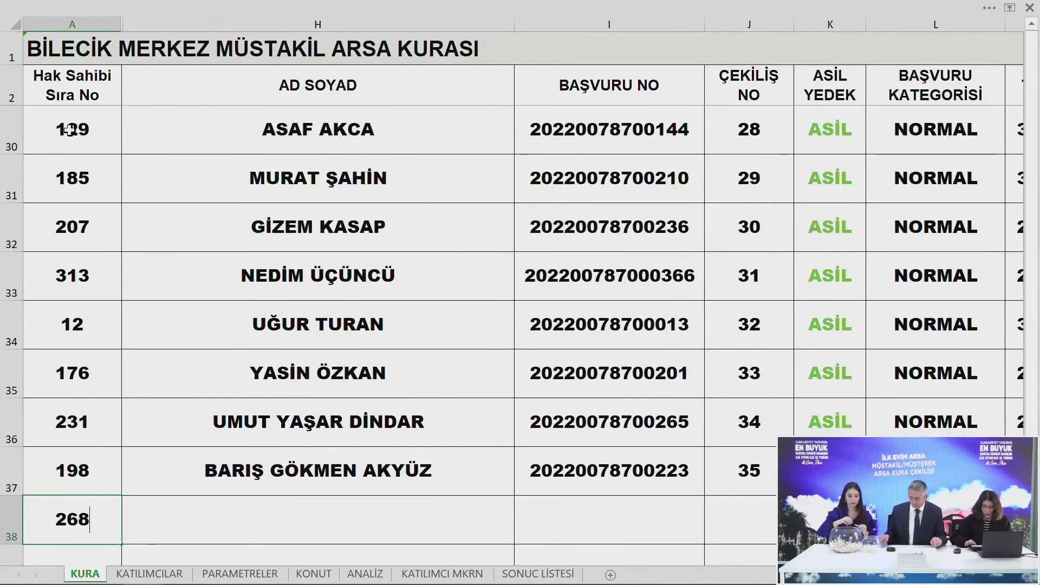
{"action": "key", "text": "Return"}
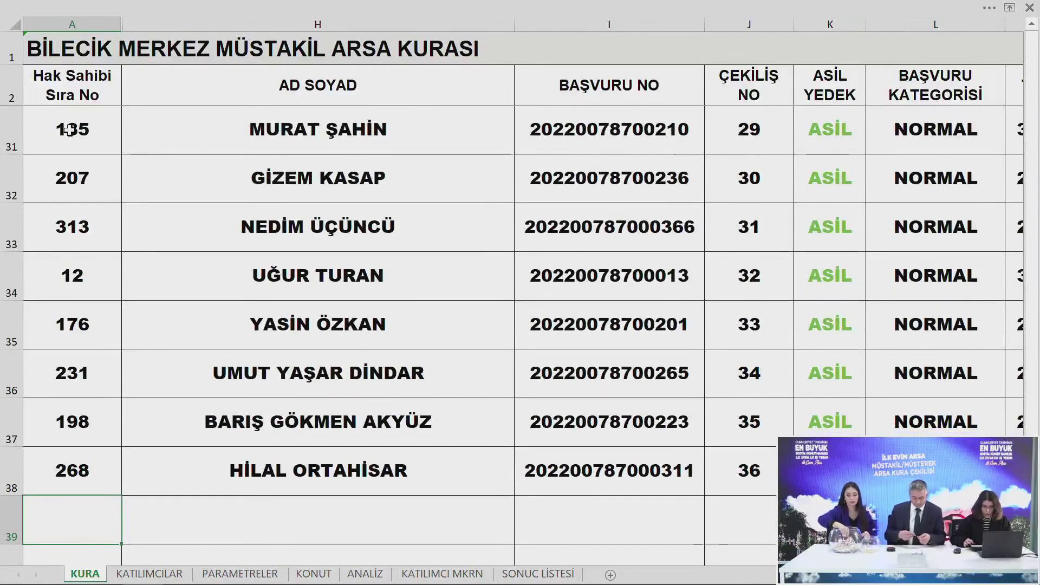
{"action": "type", "text": "308"}
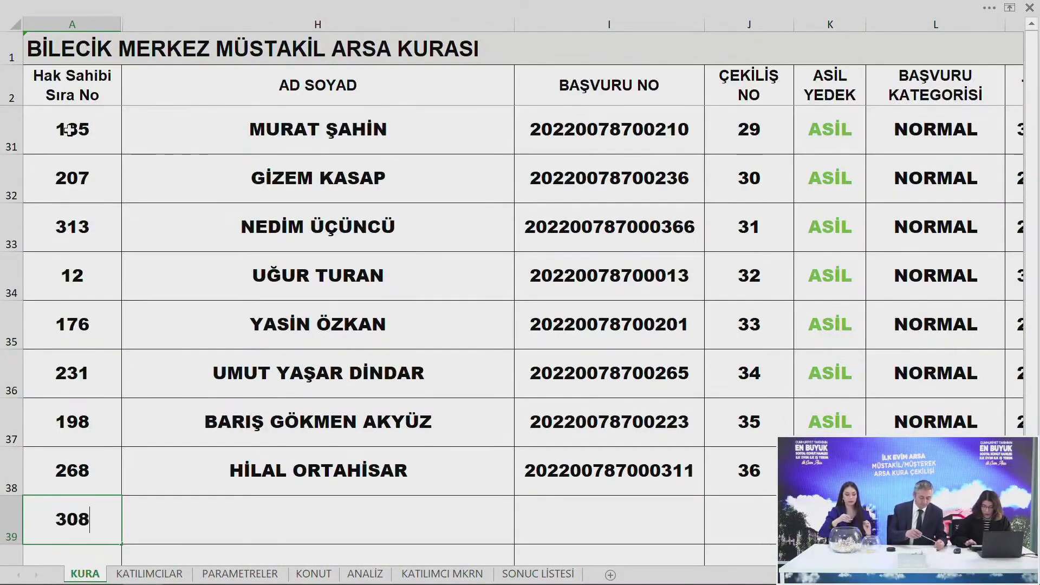
{"action": "key", "text": "Return"}
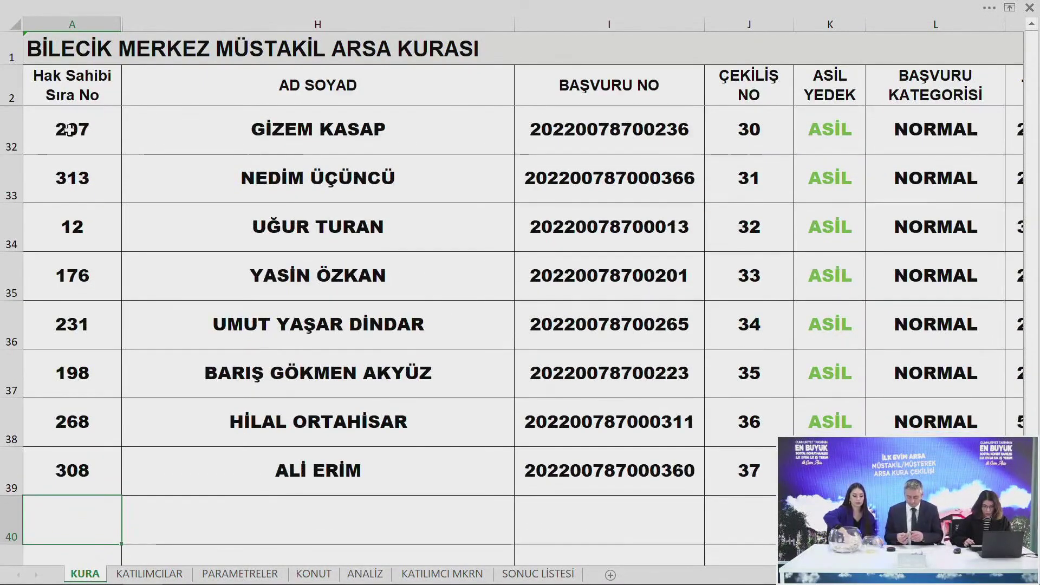
{"action": "type", "text": "250"}
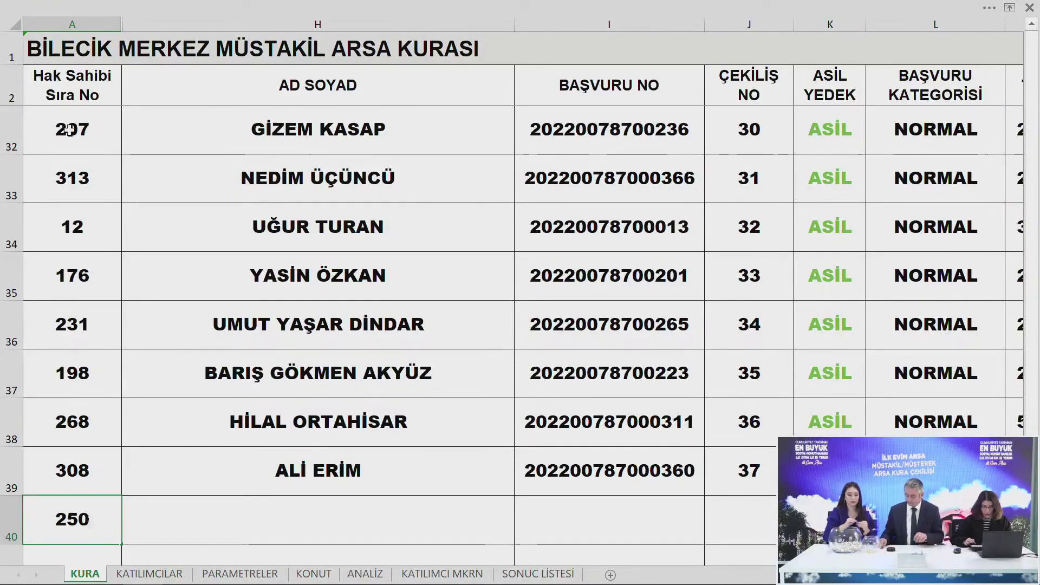
{"action": "key", "text": "Return"}
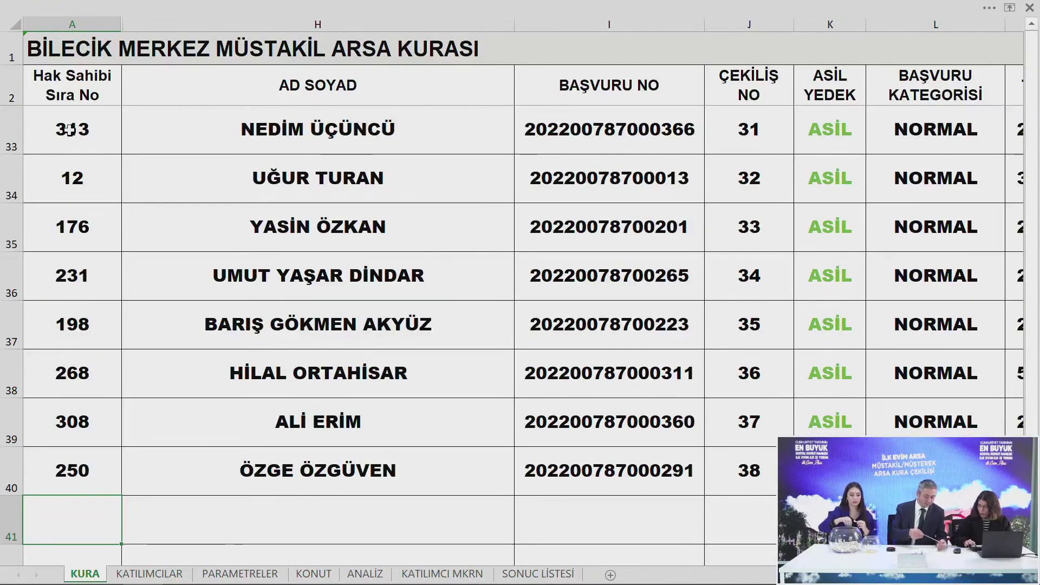
Enter the drawn Hak Sahibi Sıra No values 258, 102 and 174 in cells A41 through A43
{"action": "type", "text": "258"}
{"action": "key", "text": "Return"}
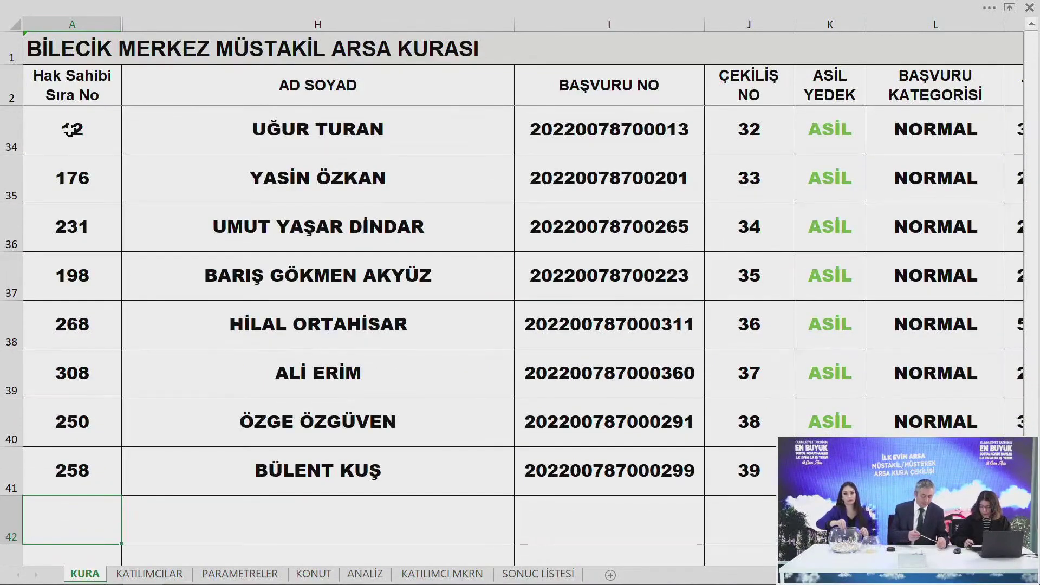
{"action": "type", "text": "102"}
{"action": "key", "text": "Return"}
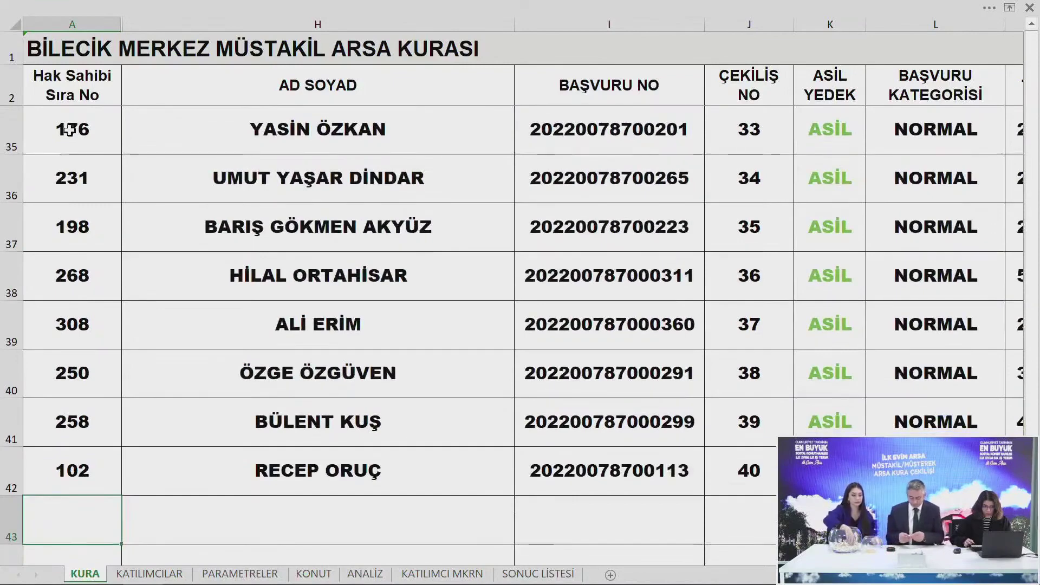
{"action": "type", "text": "174"}
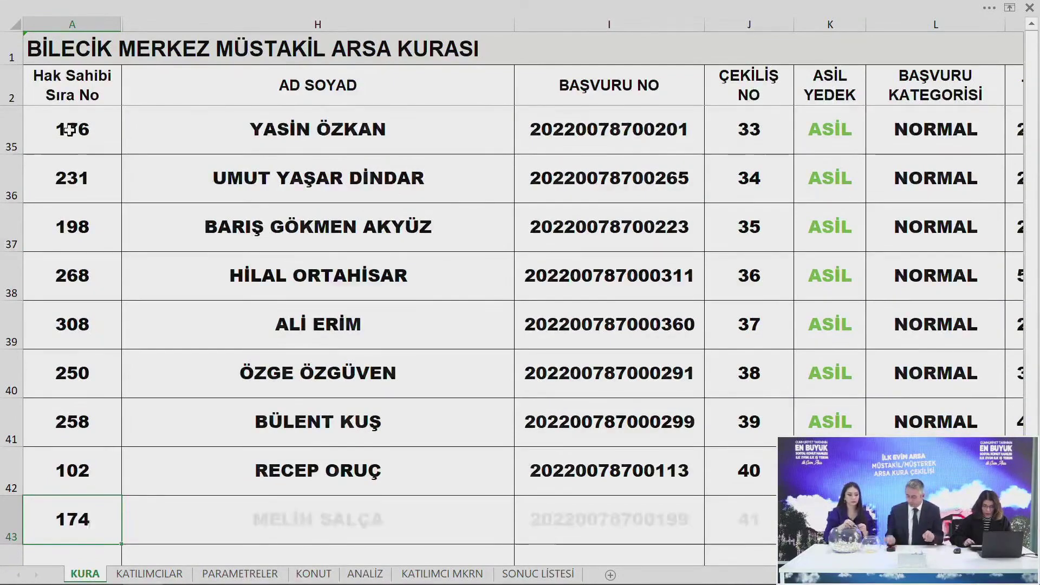
{"action": "key", "text": "Return"}
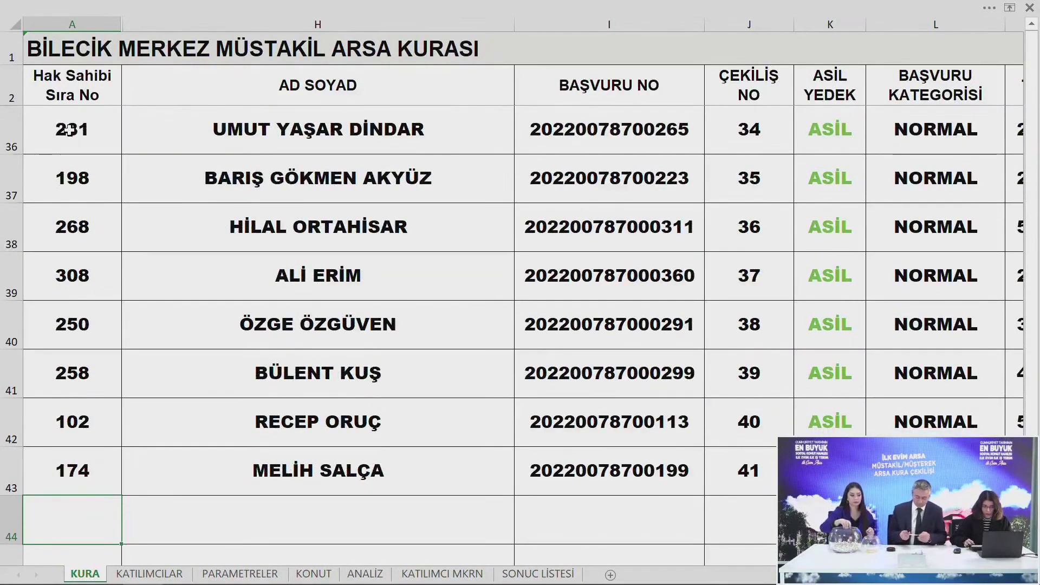
Record the drawn numbers 159 and 222 in the Hak Sahibi Sıra No column, cells A44 and A45
{"action": "type", "text": "159"}
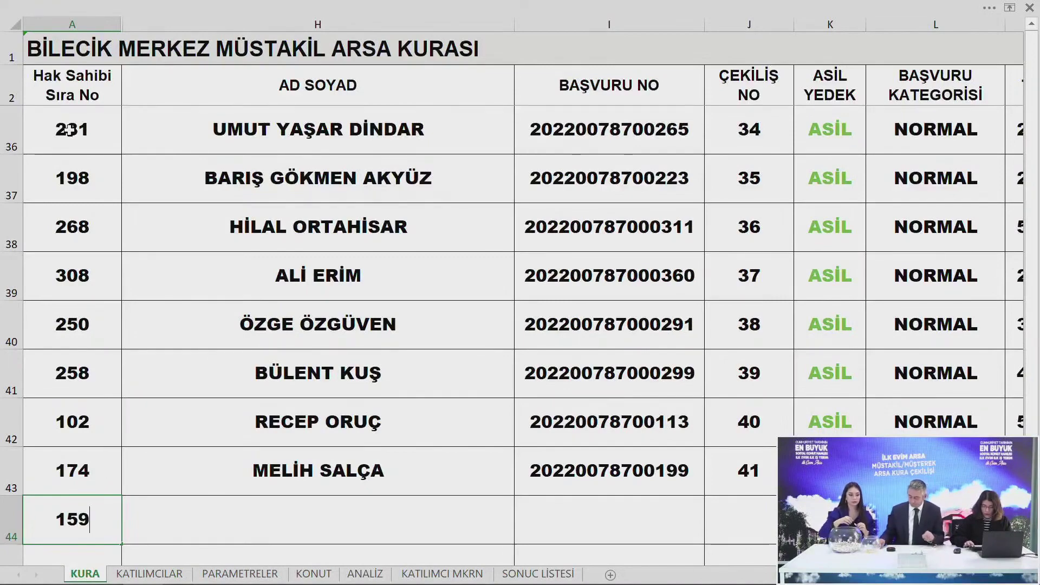
{"action": "key", "text": "Return"}
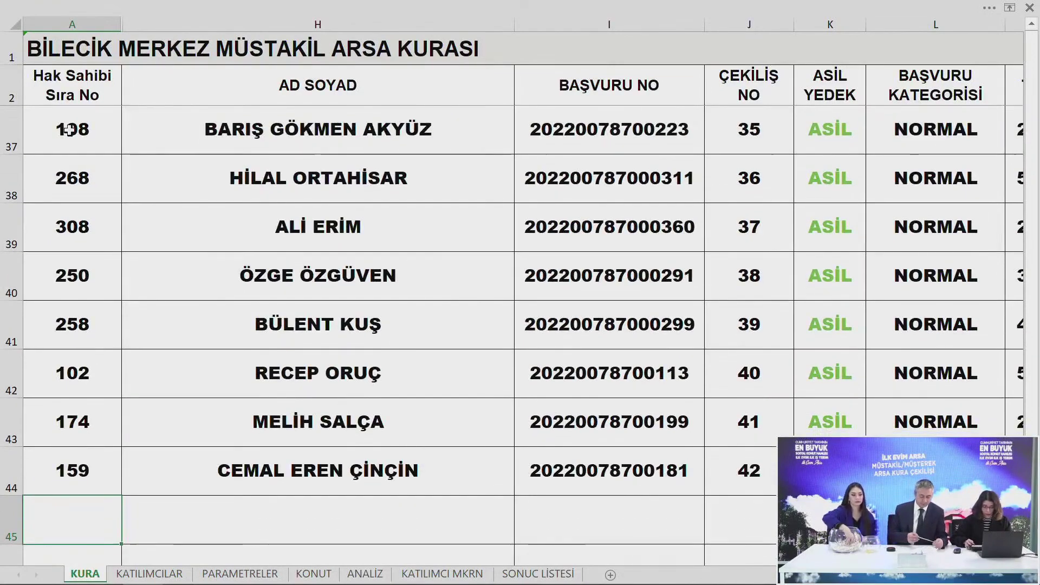
{"action": "type", "text": "222"}
{"action": "key", "text": "Return"}
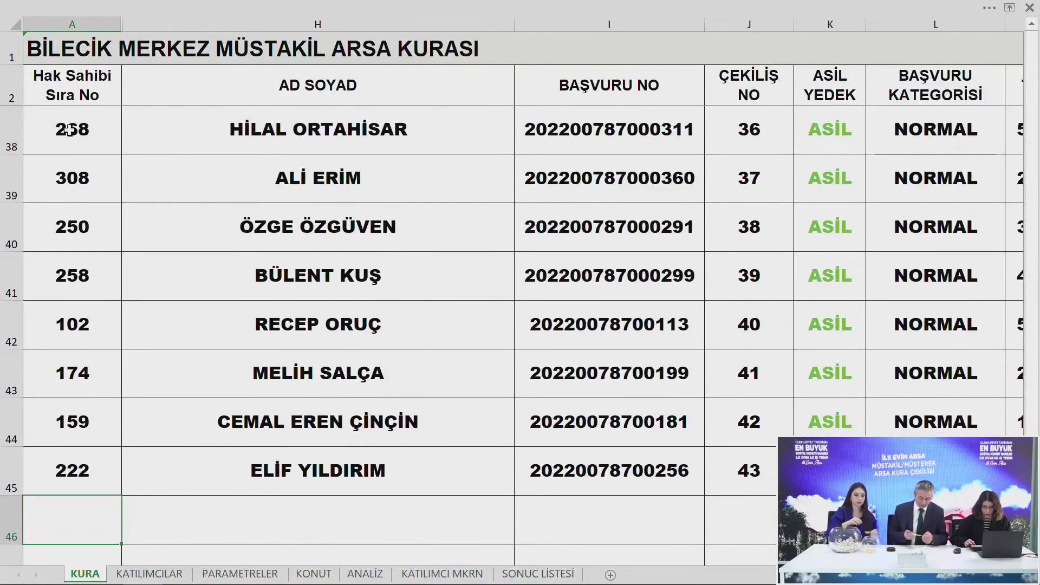
{"action": "type", "text": "2084"}
{"action": "key", "text": "Return"}
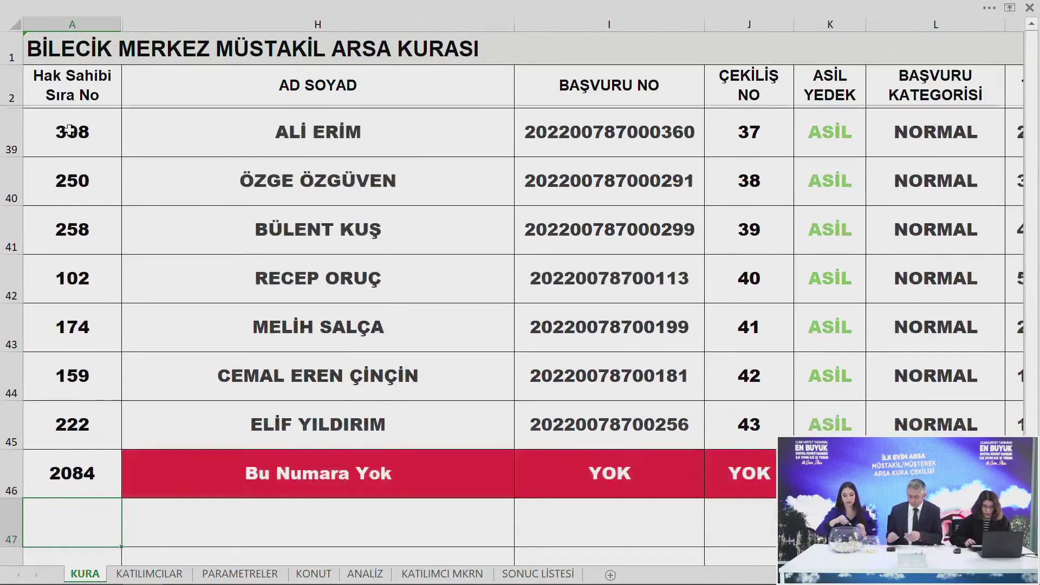
{"action": "key", "text": "Up"}
{"action": "key", "text": "BackSpace"}
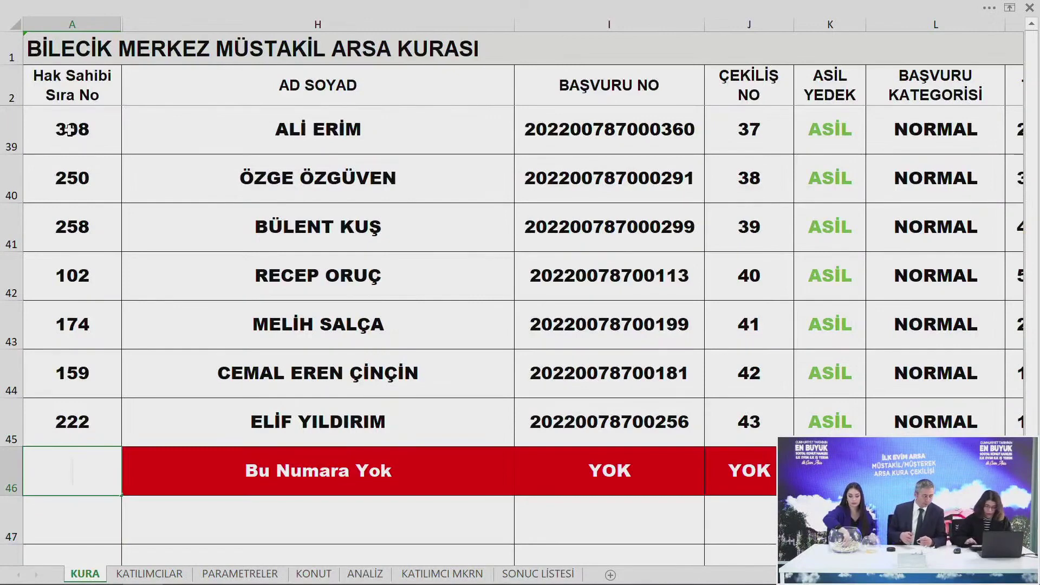
Enter the drawn Hak Sahibi Sıra No values 284, 18 and 225 in cells A46 through A48
{"action": "type", "text": "284"}
{"action": "key", "text": "Return"}
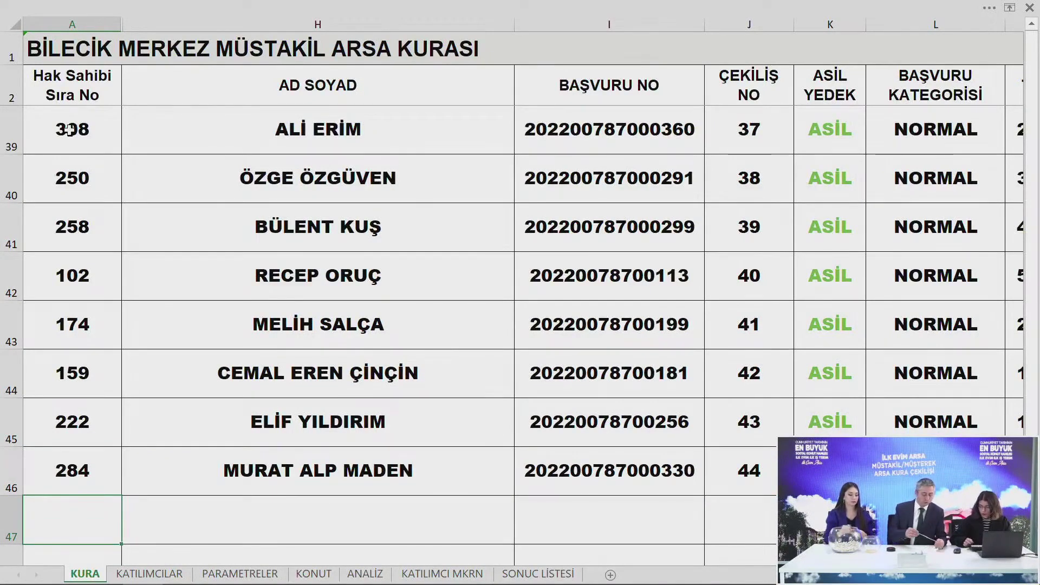
{"action": "type", "text": "18"}
{"action": "key", "text": "Return"}
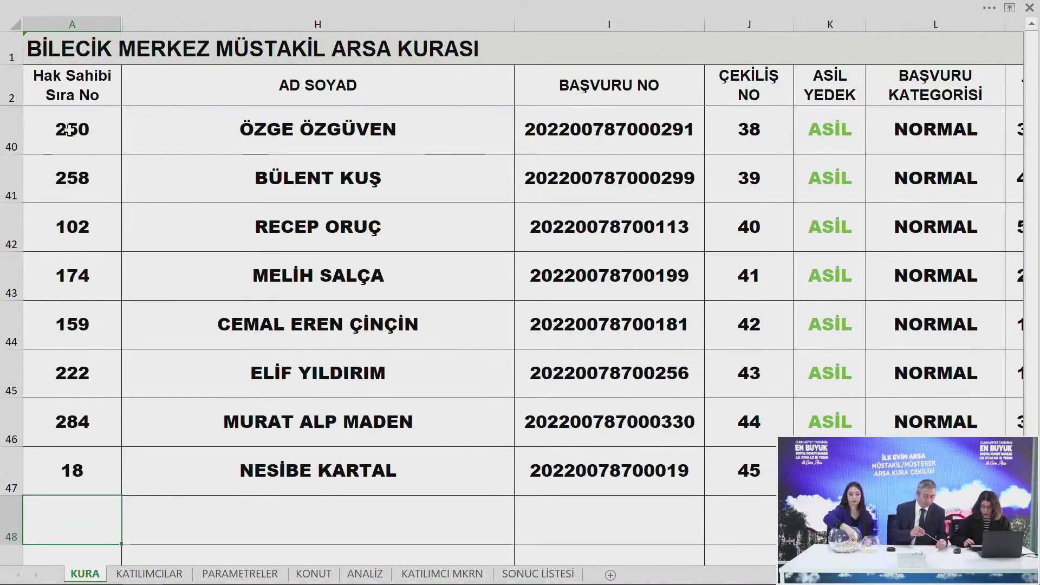
{"action": "type", "text": "225"}
{"action": "key", "text": "Return"}
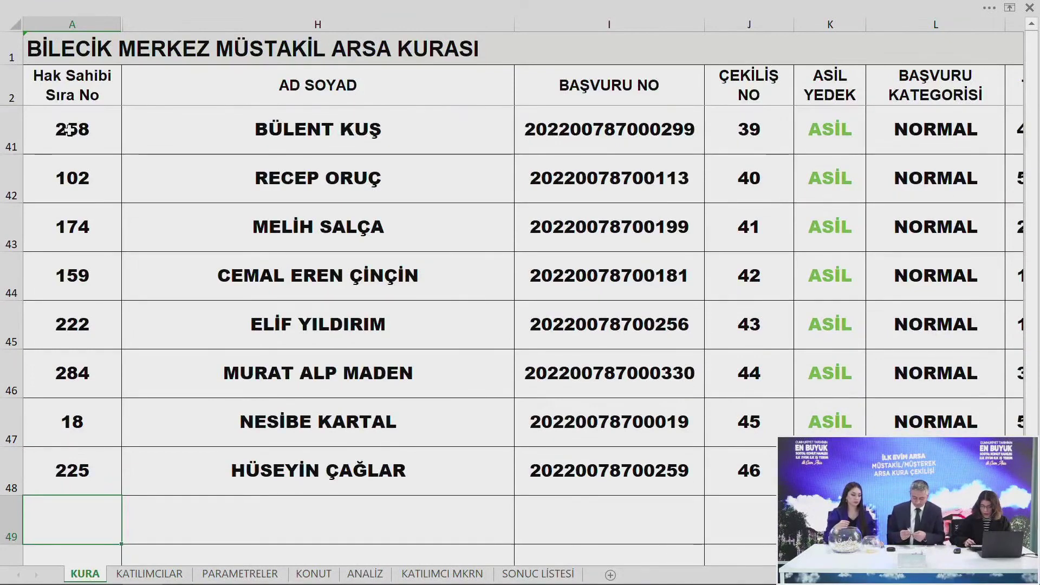
Fill cells A49 through A52 of the Hak Sahibi Sıra No column with the drawn numbers 94, 289, 93 and 201
{"action": "type", "text": "94"}
{"action": "key", "text": "Return"}
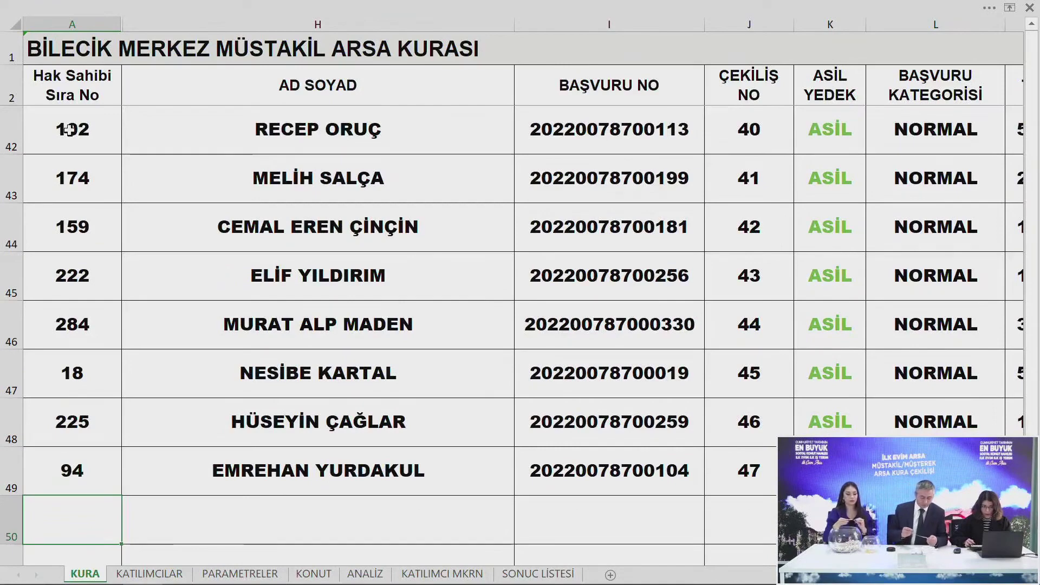
{"action": "type", "text": "289"}
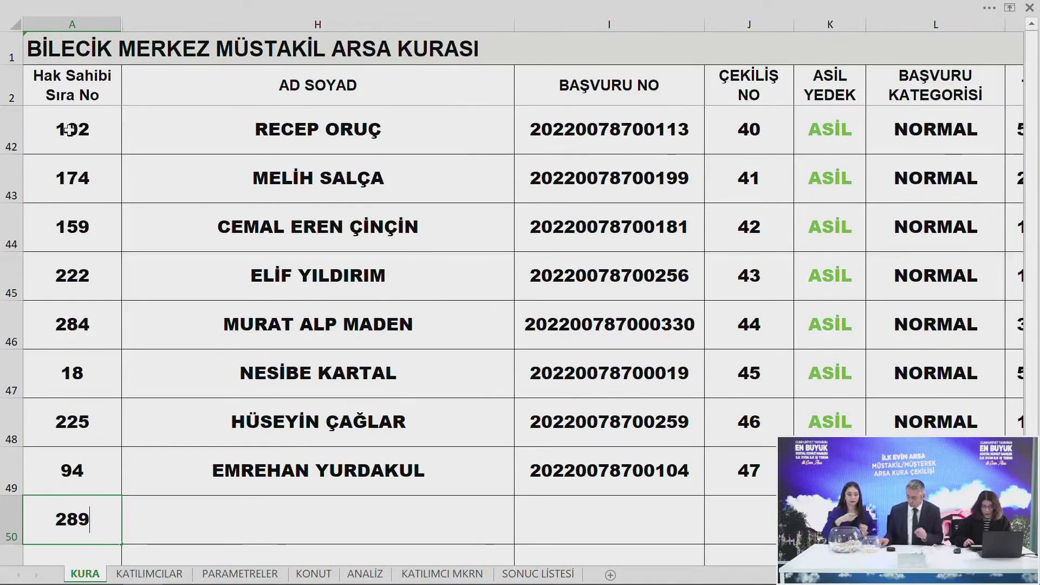
{"action": "key", "text": "Return"}
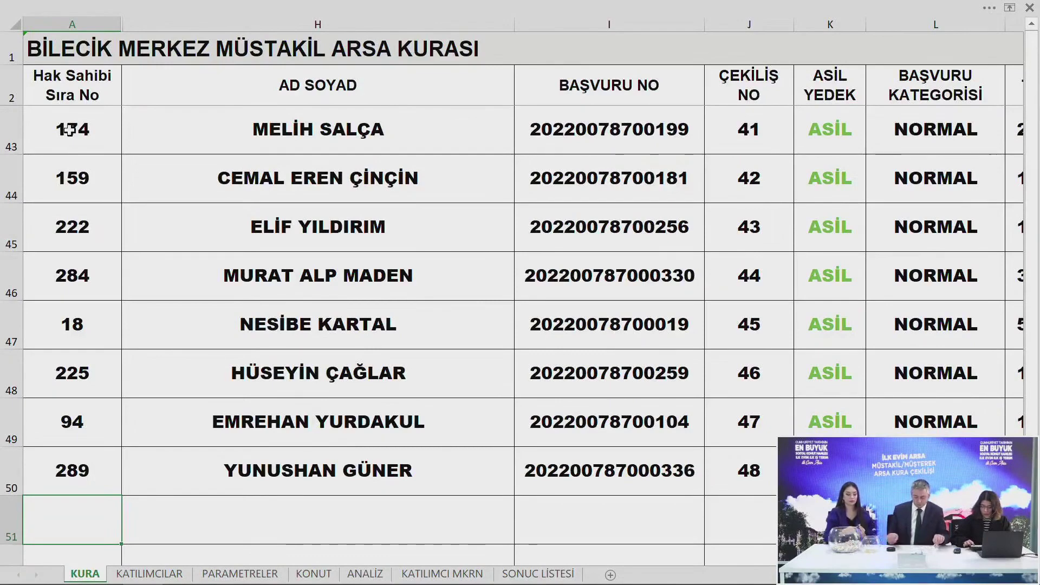
{"action": "type", "text": "93"}
{"action": "key", "text": "Return"}
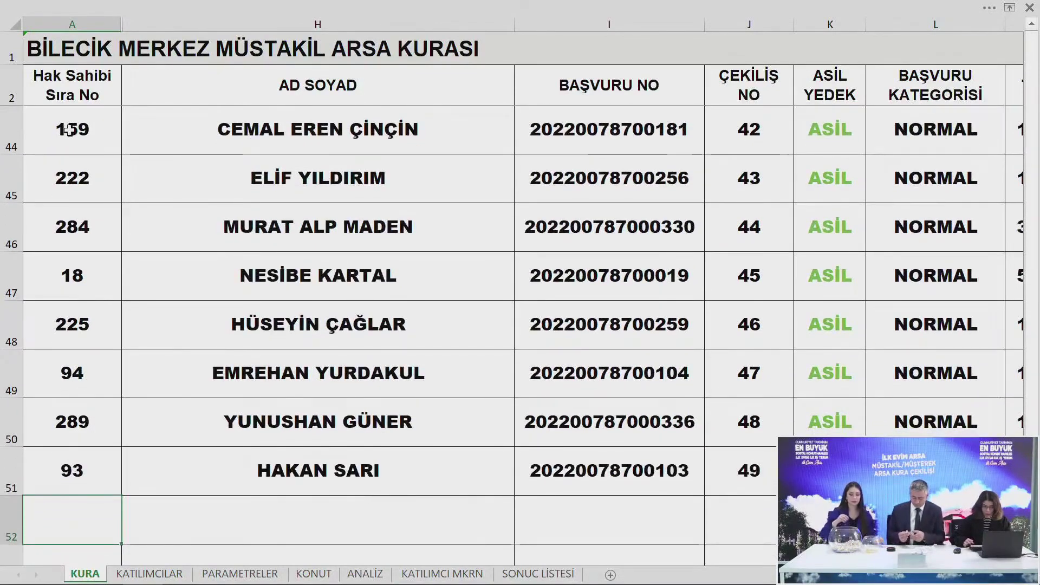
{"action": "type", "text": "2"}
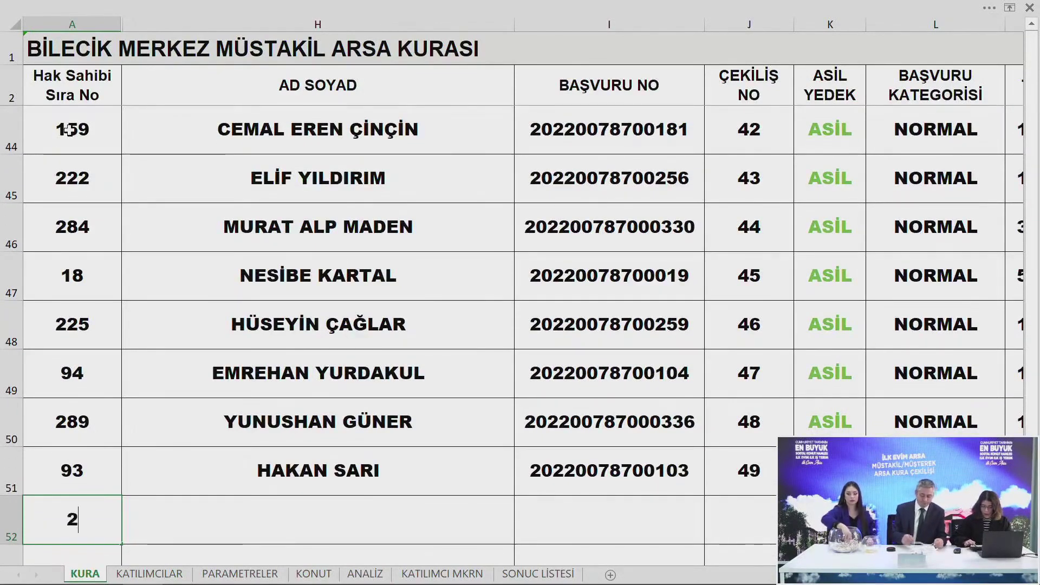
{"action": "type", "text": "01"}
{"action": "key", "text": "Return"}
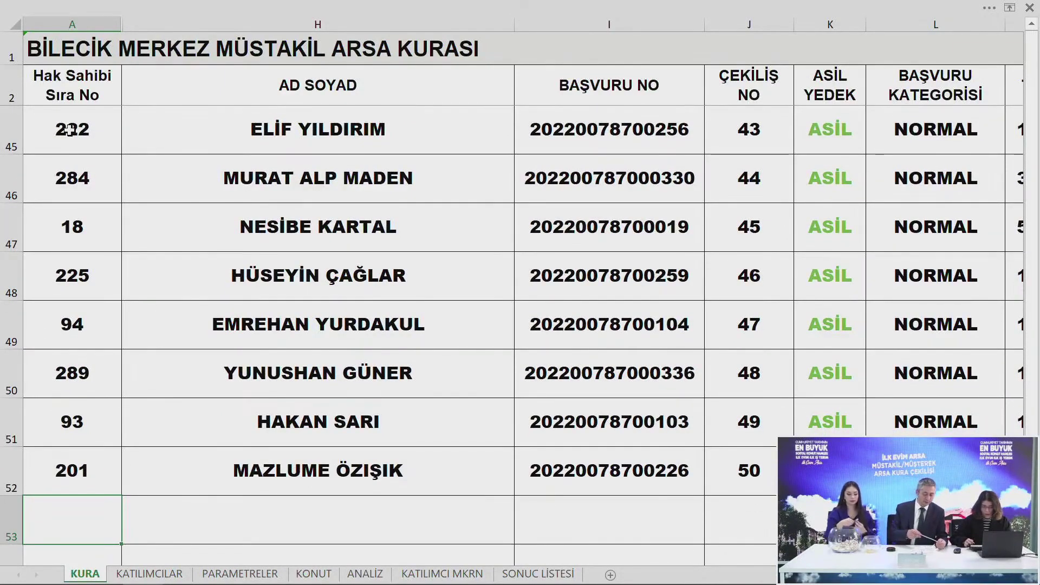
Enter the drawn Hak Sahibi Sıra No values 118, 100, 81 and 237 in cells A53 through A56
{"action": "type", "text": "118"}
{"action": "key", "text": "Return"}
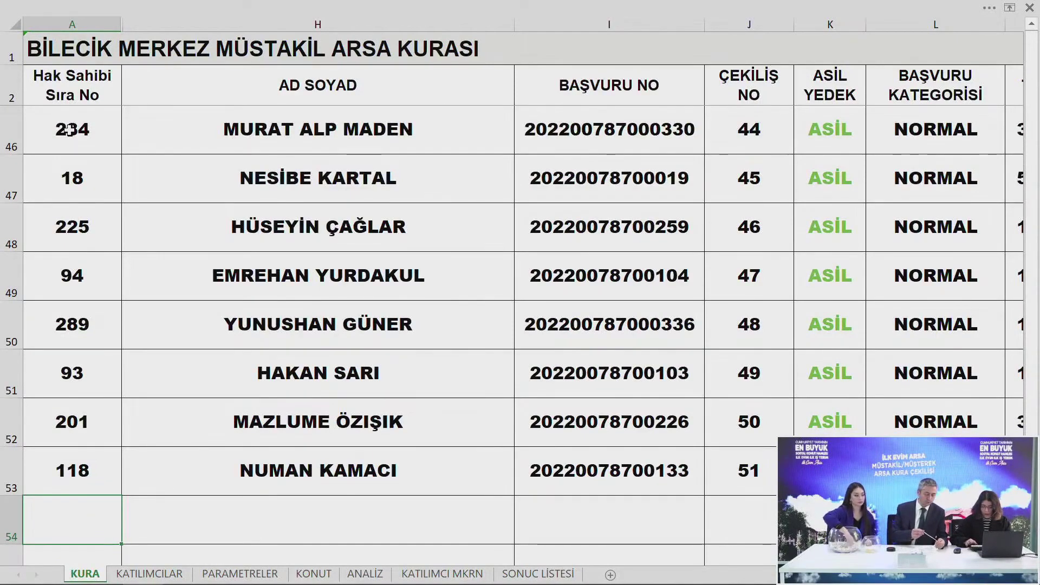
{"action": "type", "text": "100"}
{"action": "key", "text": "Return"}
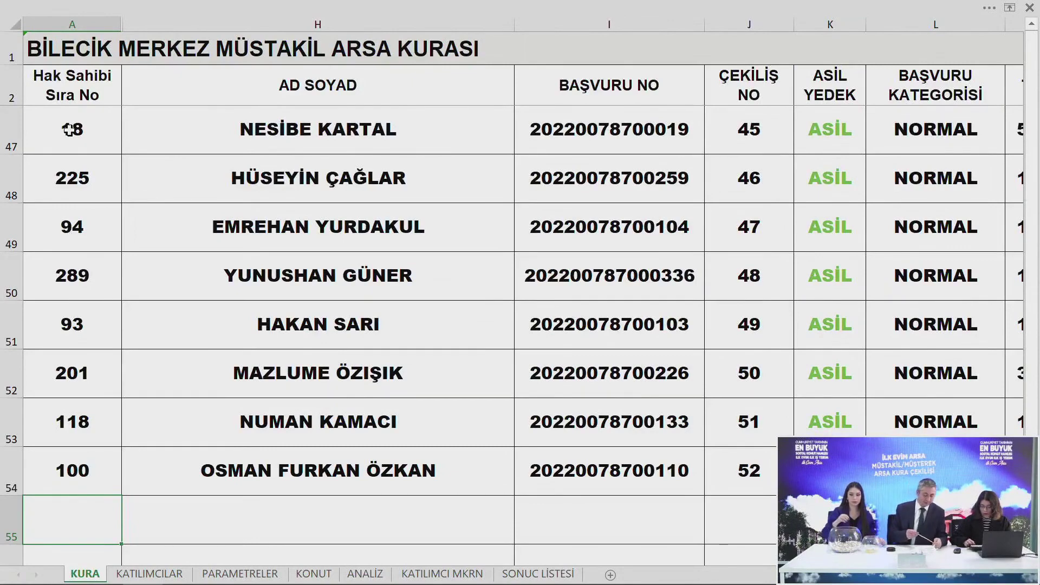
{"action": "type", "text": "81"}
{"action": "key", "text": "Return"}
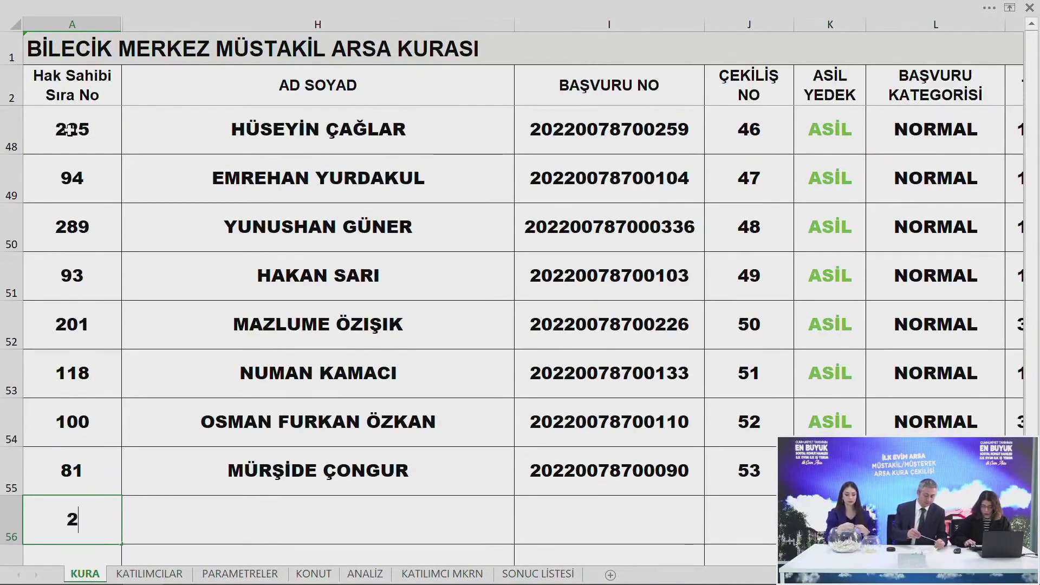
{"action": "type", "text": "37"}
{"action": "key", "text": "Return"}
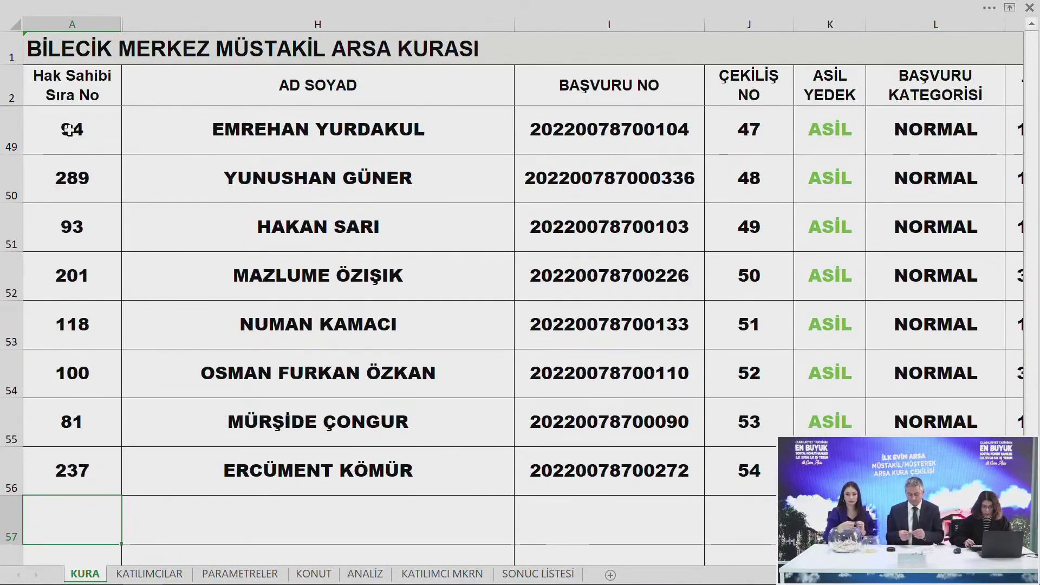
Record the drawn numbers 165, 78 and 181 in the Hak Sahibi Sıra No column, cells A57 through A59
{"action": "type", "text": "1"}
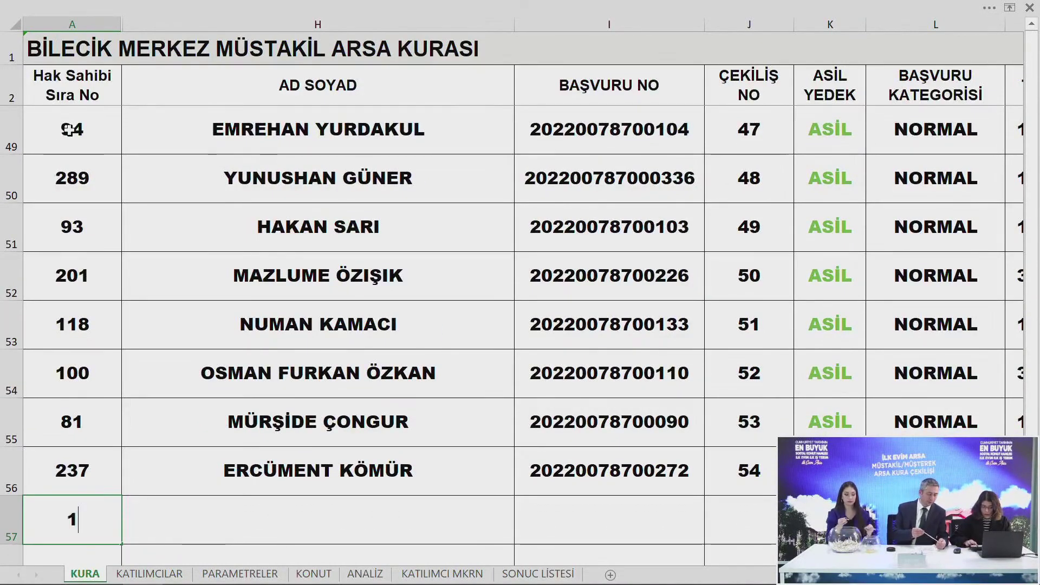
{"action": "type", "text": "65"}
{"action": "key", "text": "Return"}
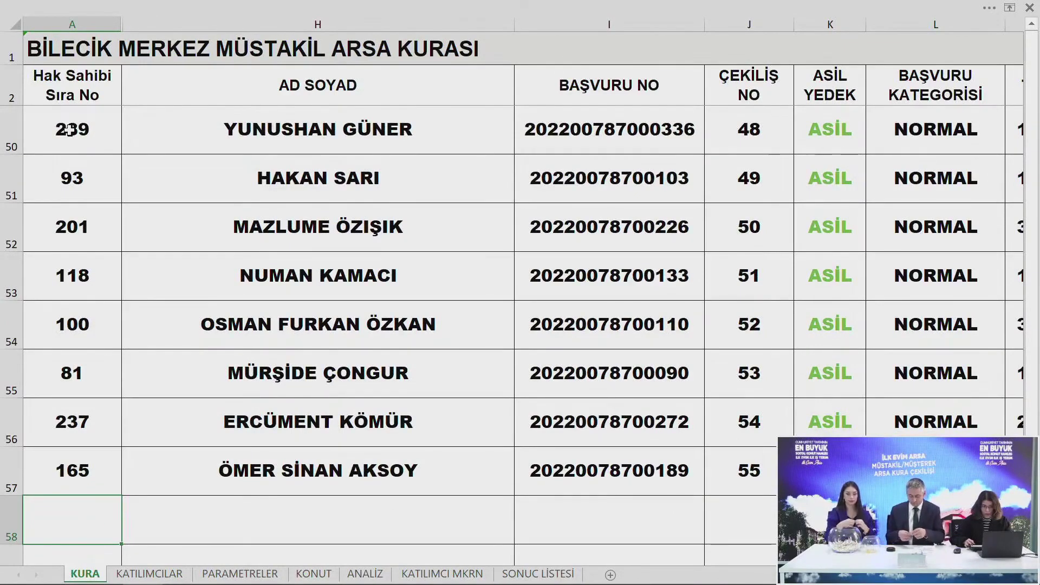
{"action": "type", "text": "78"}
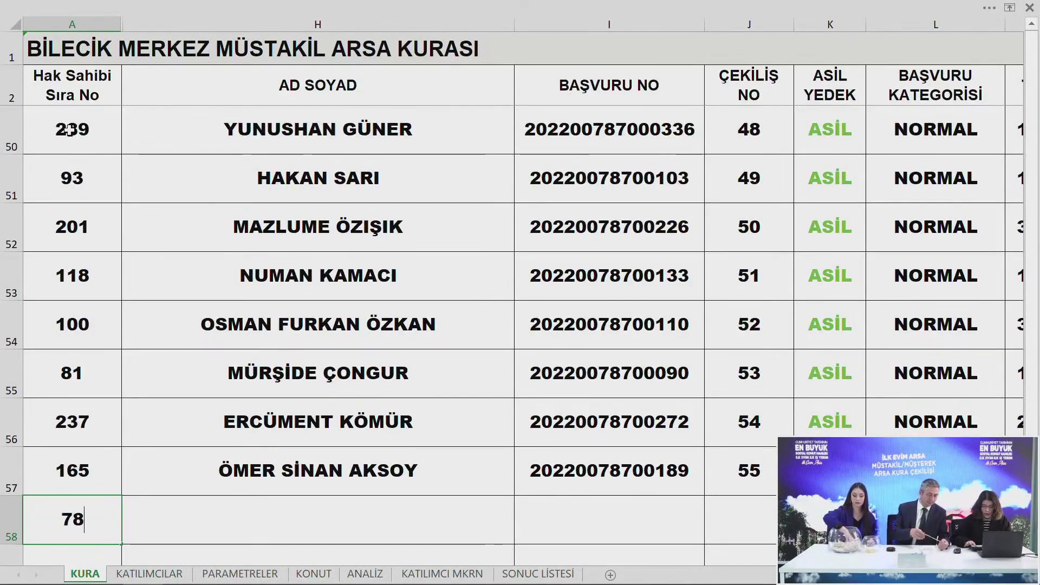
{"action": "key", "text": "Return"}
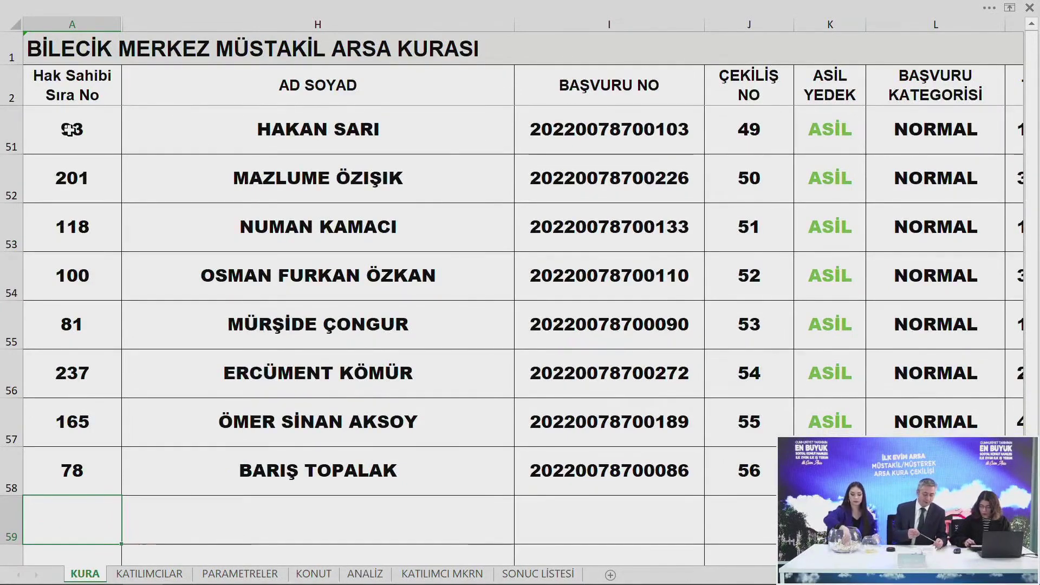
{"action": "type", "text": "181"}
{"action": "key", "text": "Return"}
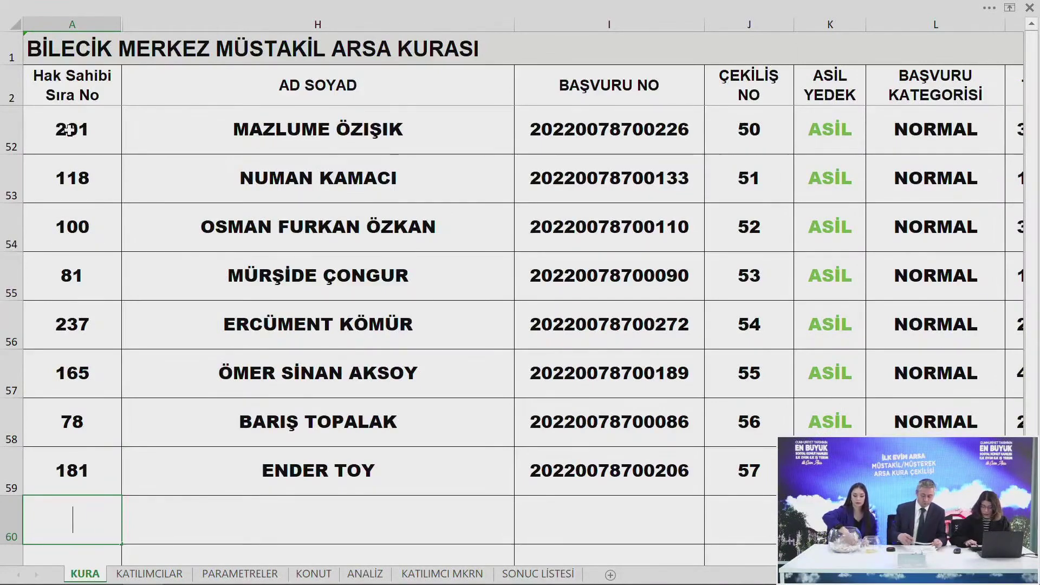
Fill cells A60 through A63 of the Hak Sahibi Sıra No column with the drawn numbers 139, 71, 61 and 59
{"action": "type", "text": "139"}
{"action": "key", "text": "Return"}
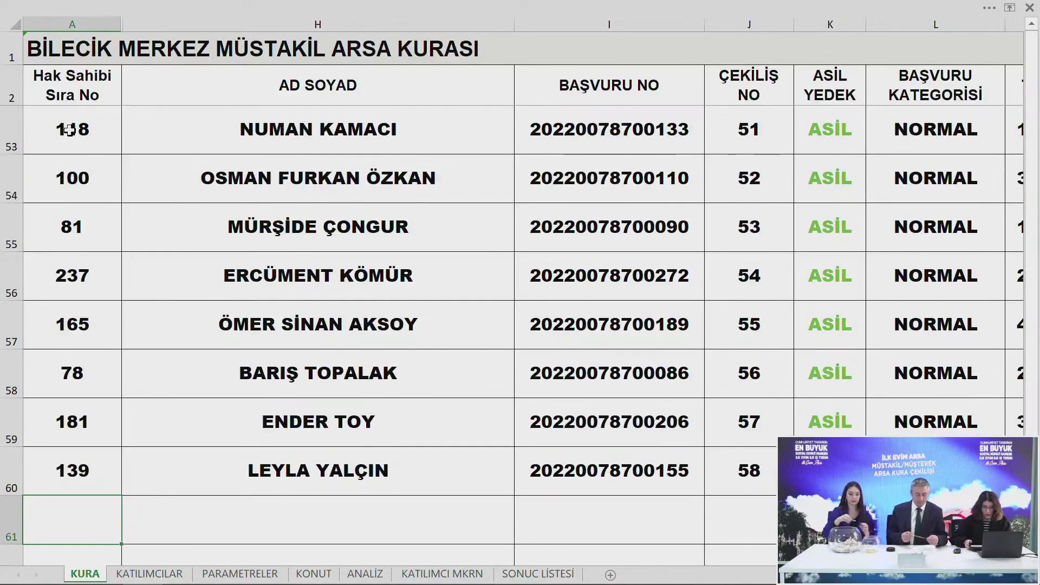
{"action": "key", "text": "Return"}
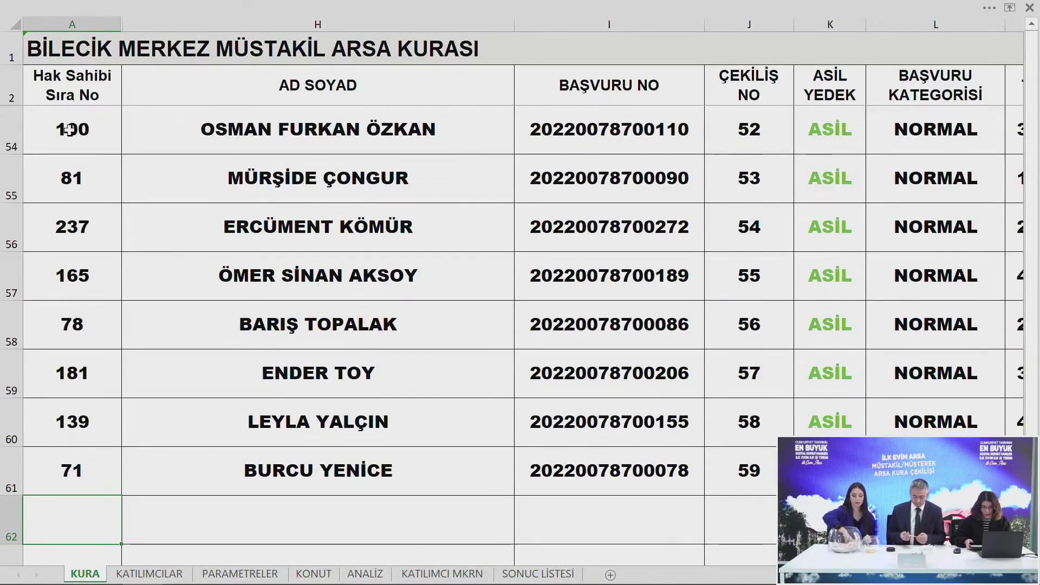
{"action": "type", "text": "61"}
{"action": "key", "text": "Return"}
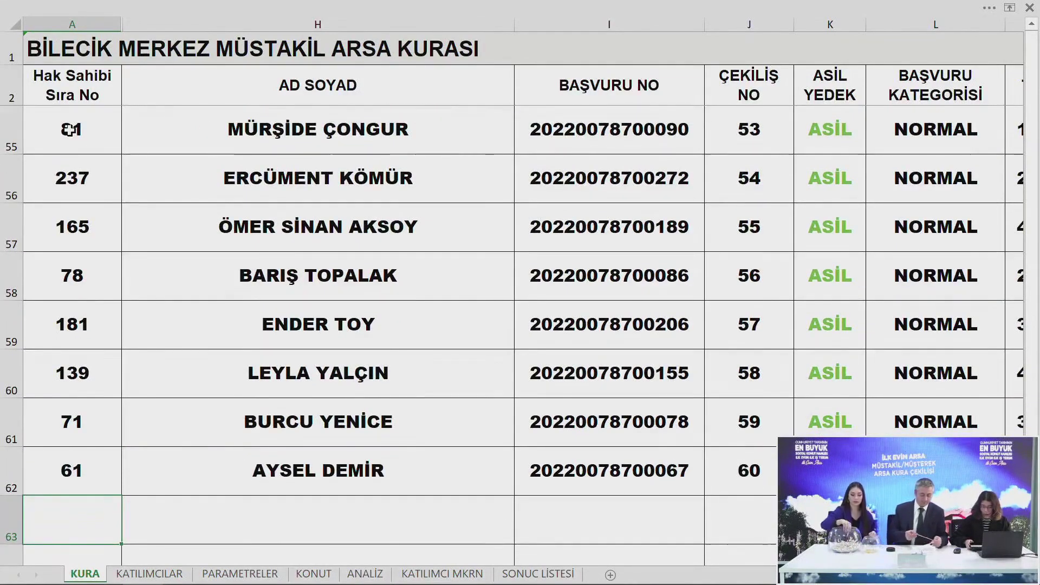
{"action": "type", "text": "59"}
{"action": "key", "text": "Return"}
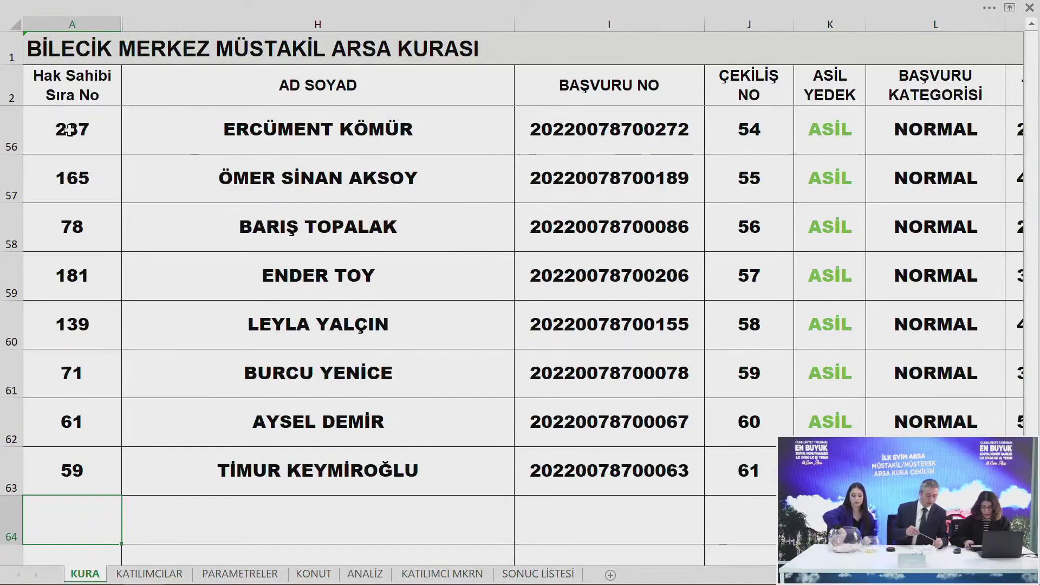
Enter the drawn Hak Sahibi Sıra No values 247, 255 and 302 in cells A64 through A66
{"action": "type", "text": "247"}
{"action": "key", "text": "Return"}
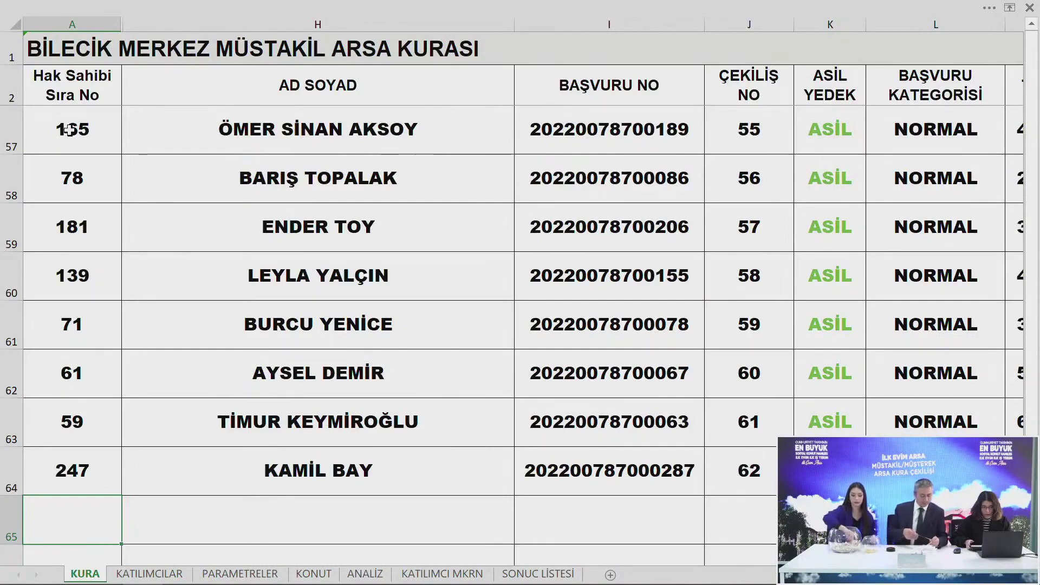
{"action": "type", "text": "255"}
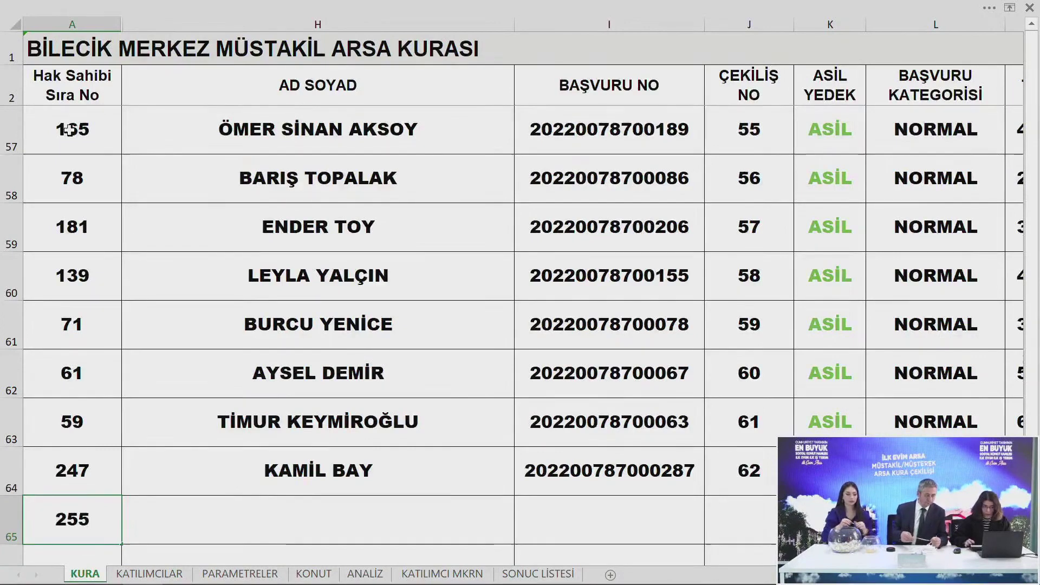
{"action": "key", "text": "Return"}
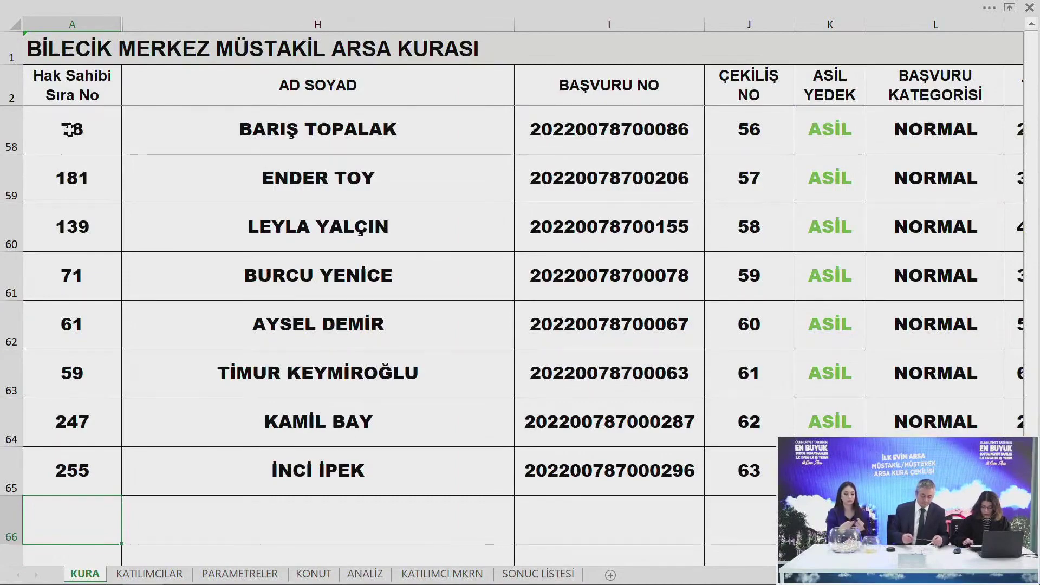
{"action": "type", "text": "302"}
{"action": "key", "text": "Return"}
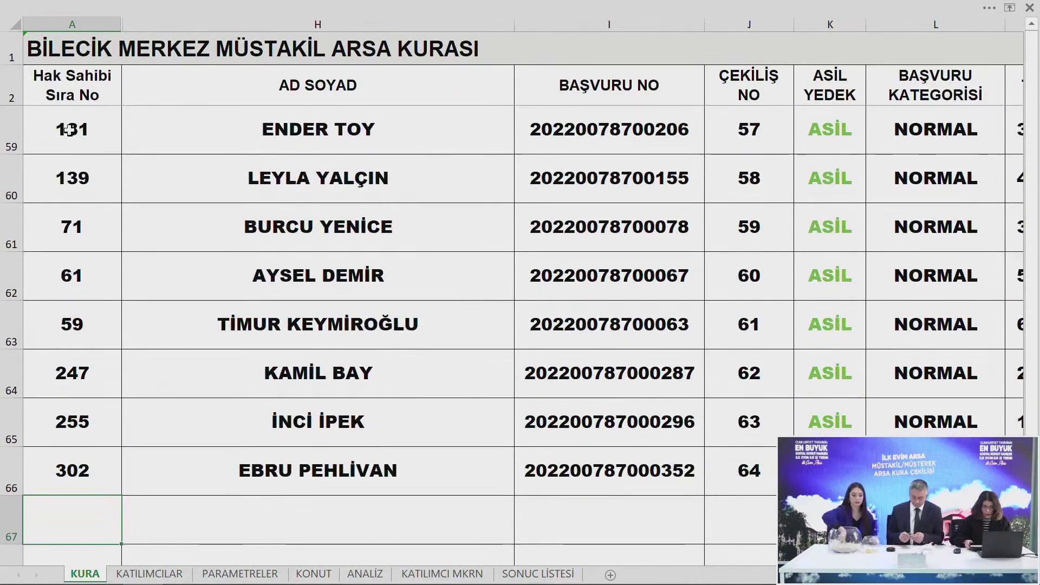
Record the drawn numbers 30, 142 and 46 in the Hak Sahibi Sıra No column, cells A67 through A69
{"action": "type", "text": "30"}
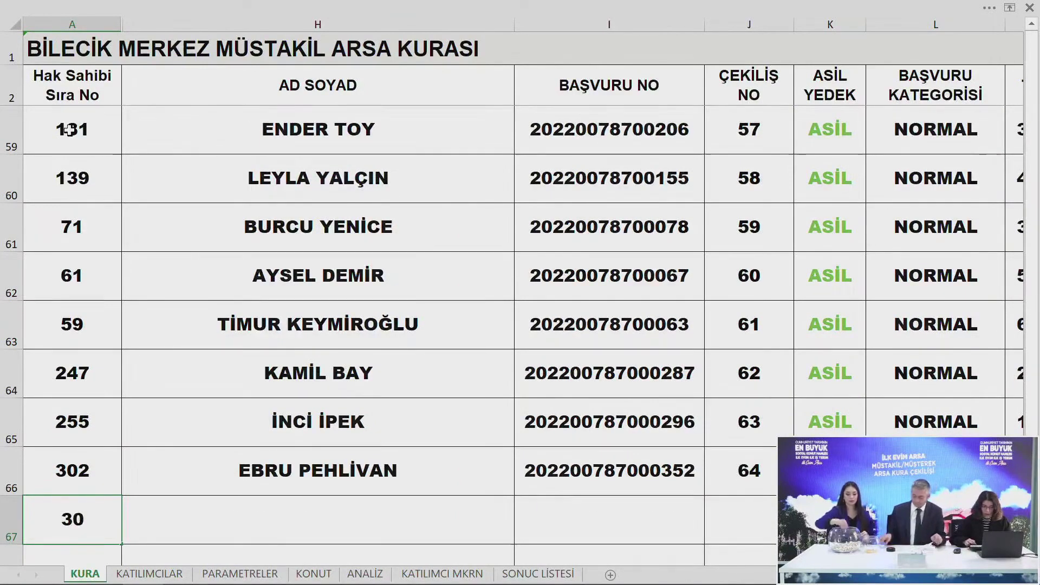
{"action": "key", "text": "Return"}
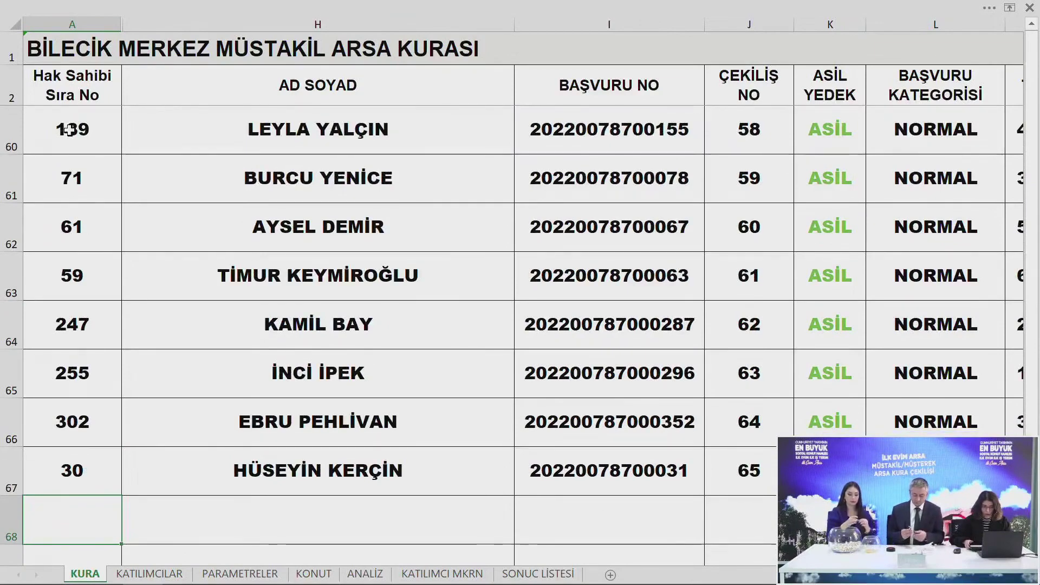
{"action": "type", "text": "142"}
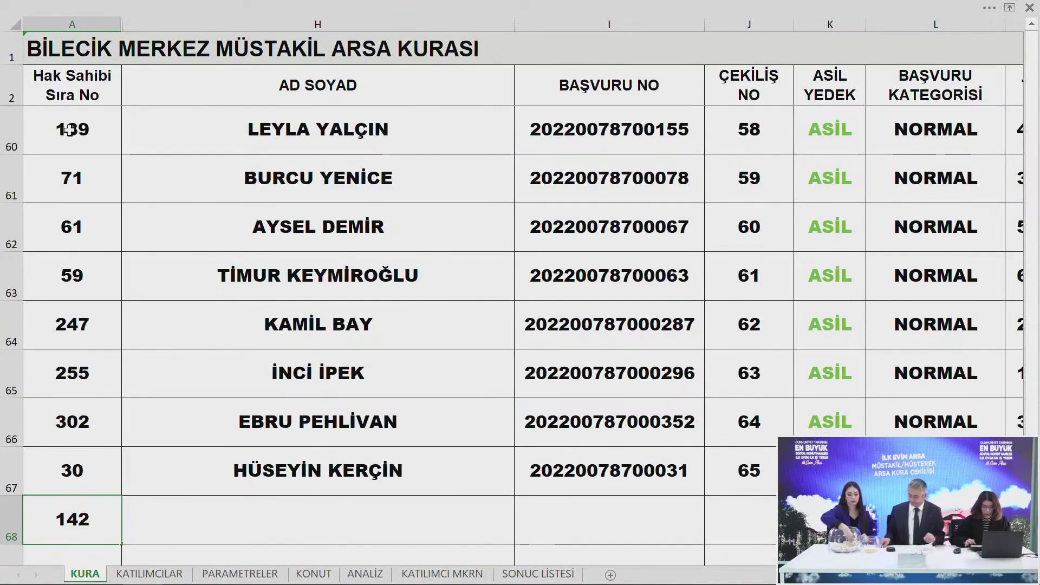
{"action": "key", "text": "Return"}
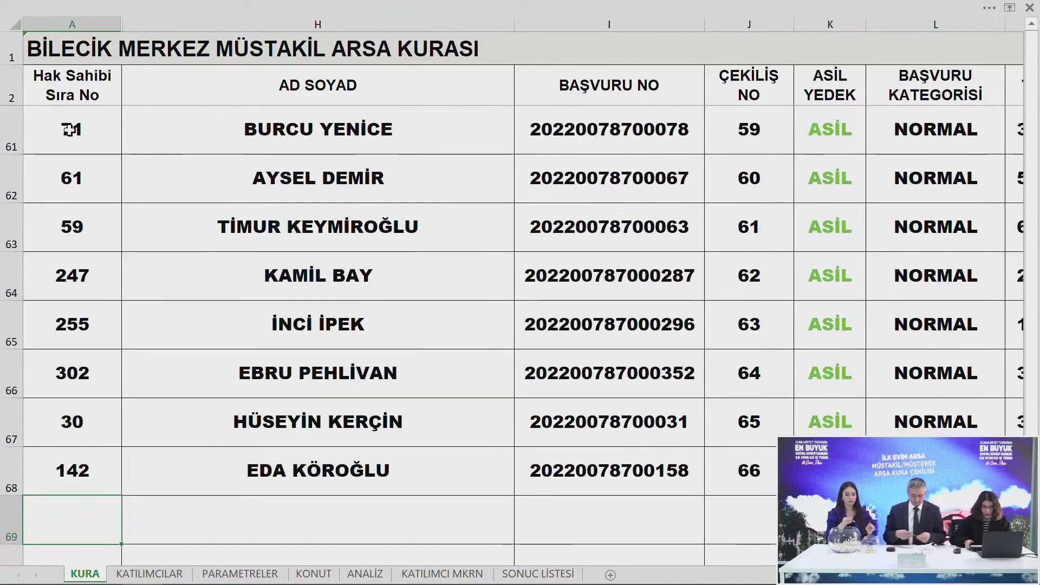
{"action": "type", "text": "46"}
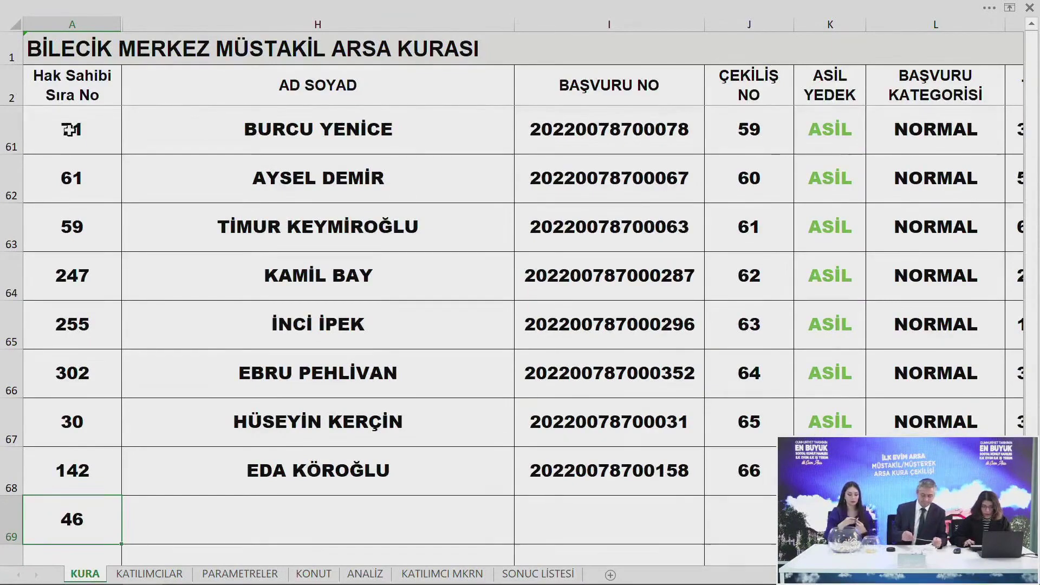
{"action": "key", "text": "Return"}
{"action": "key", "text": "Up"}
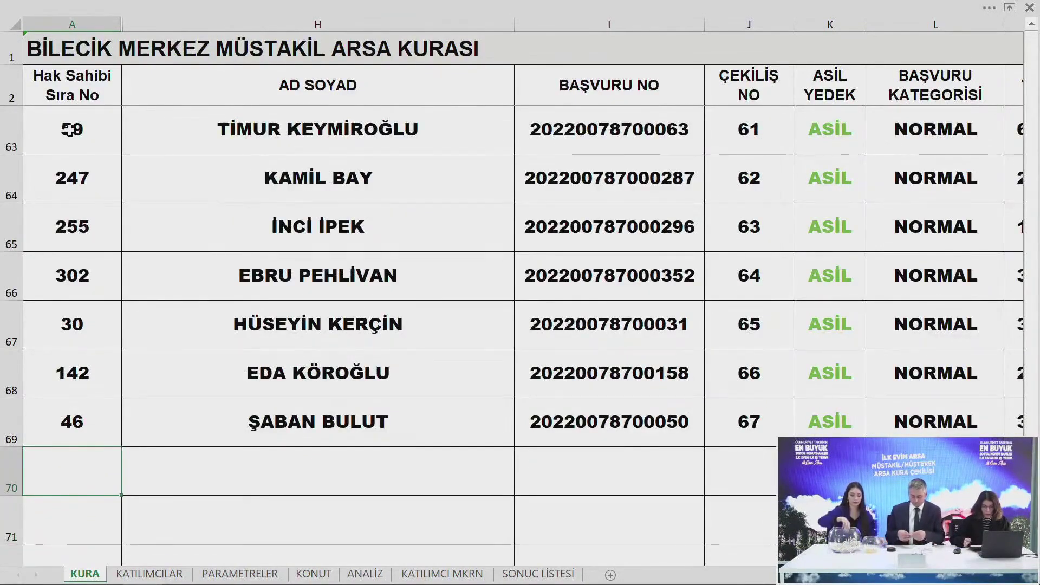
Enter the drawn Hak Sahibi Sıra No values 290, 153 and 127 in cells A70 through A72
{"action": "type", "text": "2"}
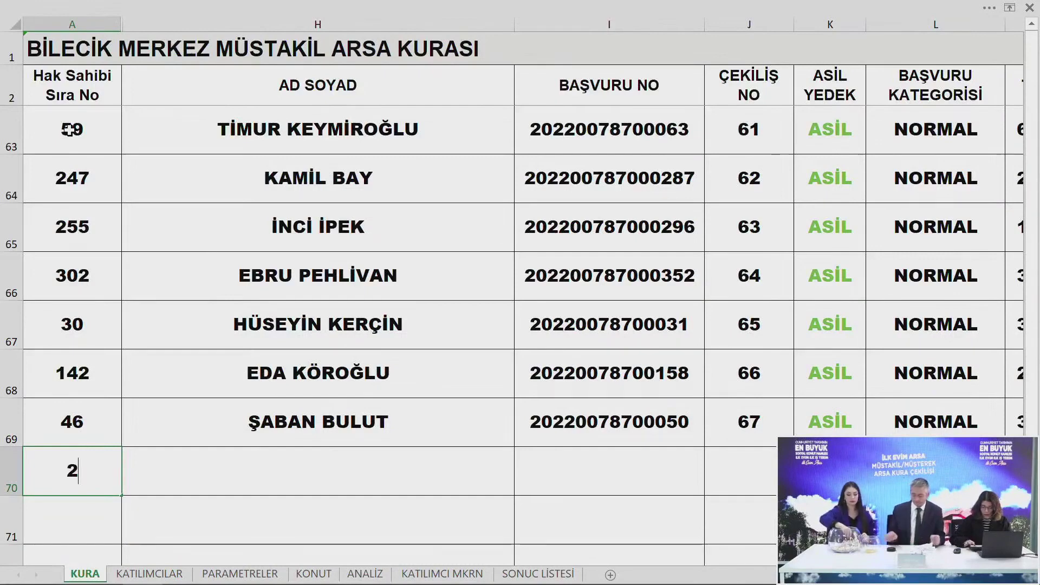
{"action": "type", "text": "90"}
{"action": "key", "text": "Return"}
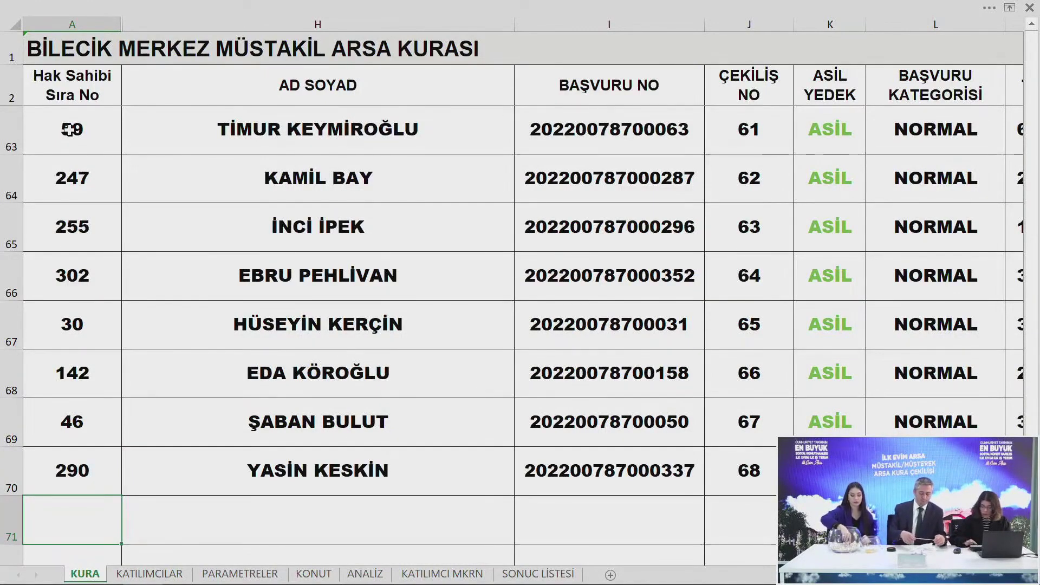
{"action": "type", "text": "153"}
{"action": "key", "text": "Return"}
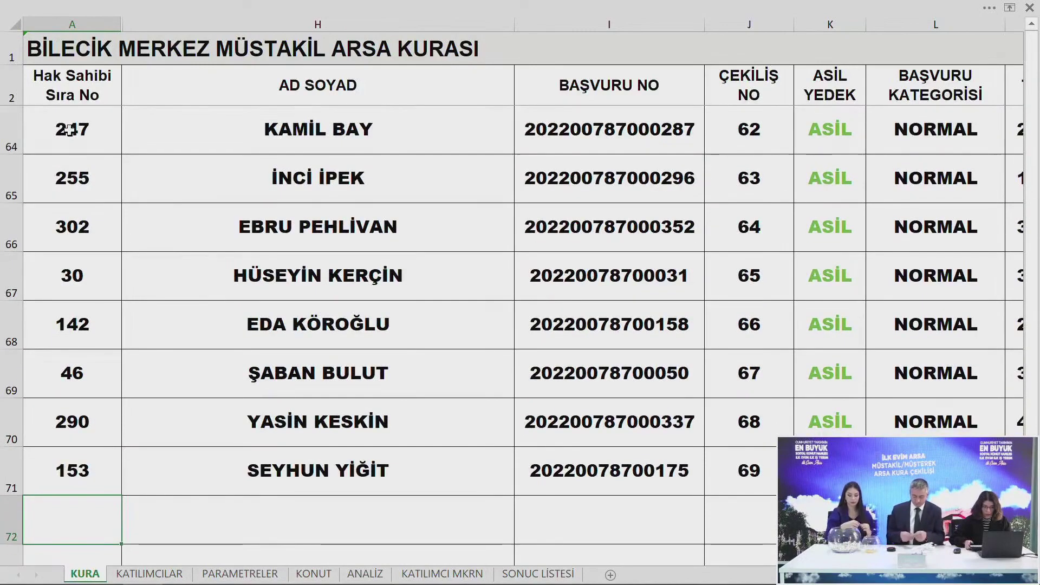
{"action": "type", "text": "1"}
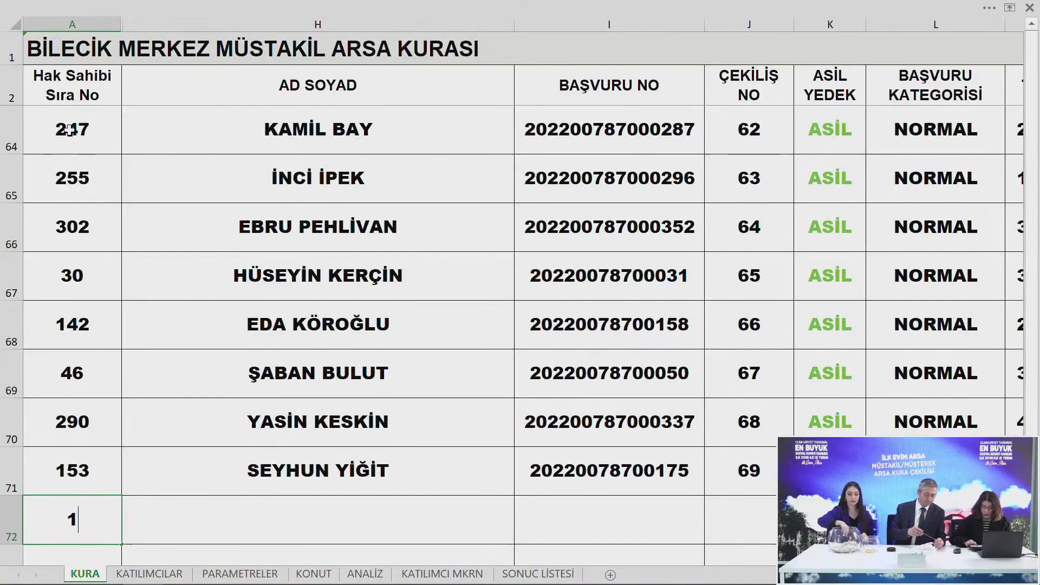
{"action": "type", "text": "27"}
{"action": "key", "text": "Return"}
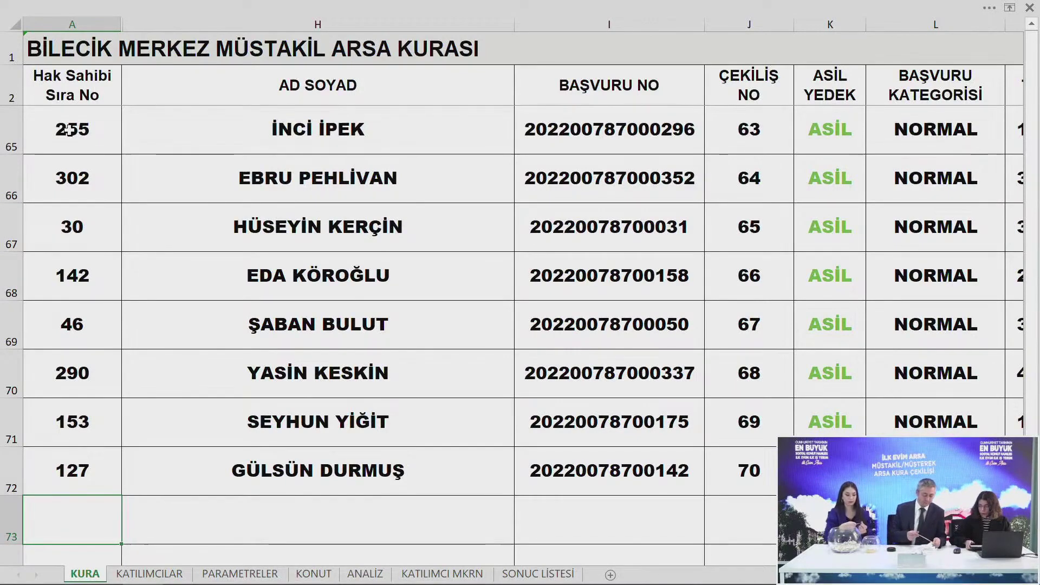
Fill cells A73 through A75 of the Hak Sahibi Sıra No column with the drawn numbers 40, 275 and 287
{"action": "type", "text": "40"}
{"action": "key", "text": "Return"}
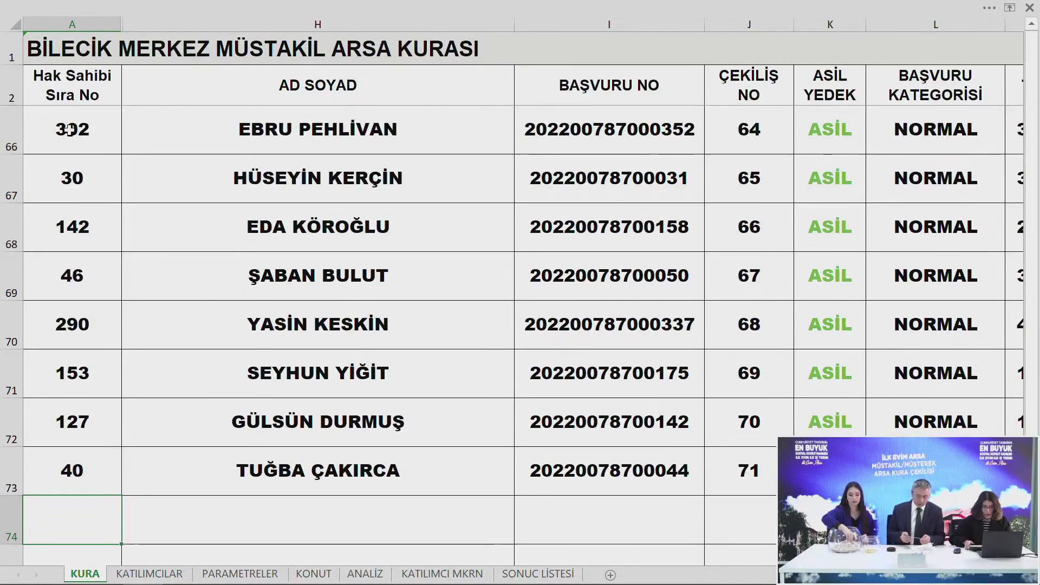
{"action": "type", "text": "275"}
{"action": "key", "text": "Return"}
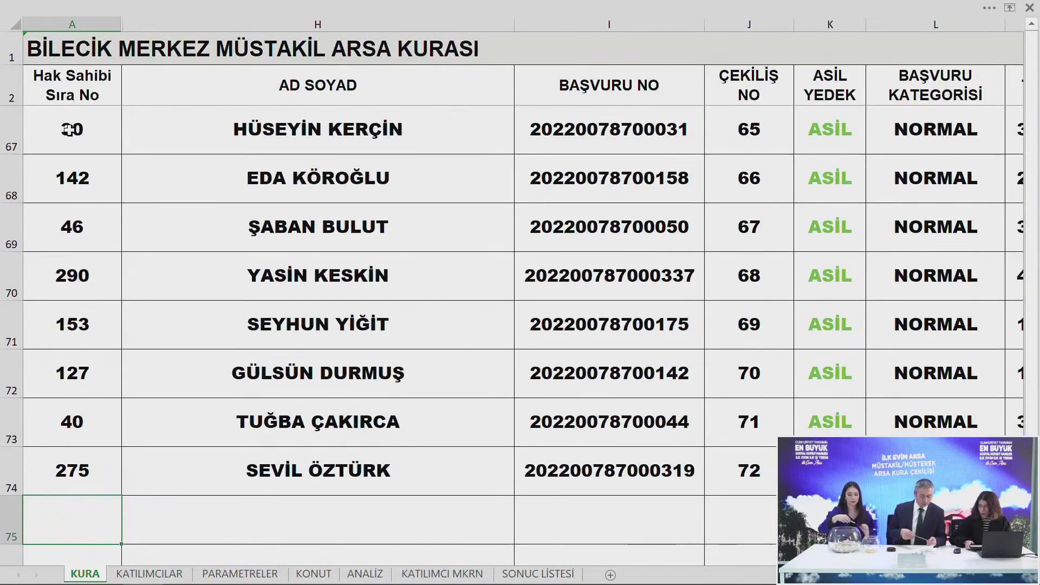
{"action": "type", "text": "287"}
{"action": "key", "text": "Return"}
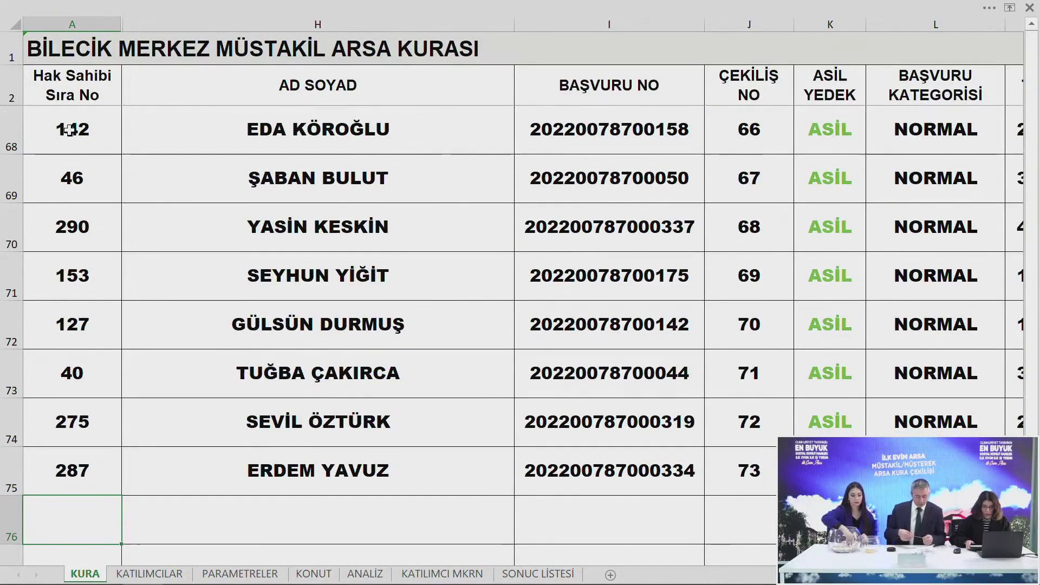
Enter the drawn Hak Sahibi Sıra No values 216, 300 and 116 in cells A76 through A78
{"action": "type", "text": "216"}
{"action": "key", "text": "Return"}
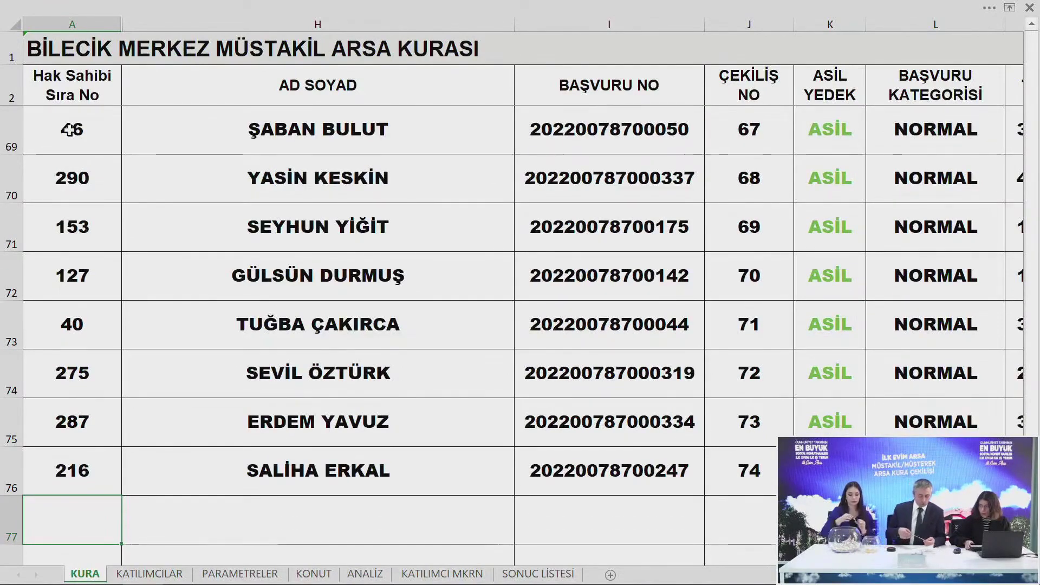
{"action": "type", "text": "300"}
{"action": "key", "text": "Return"}
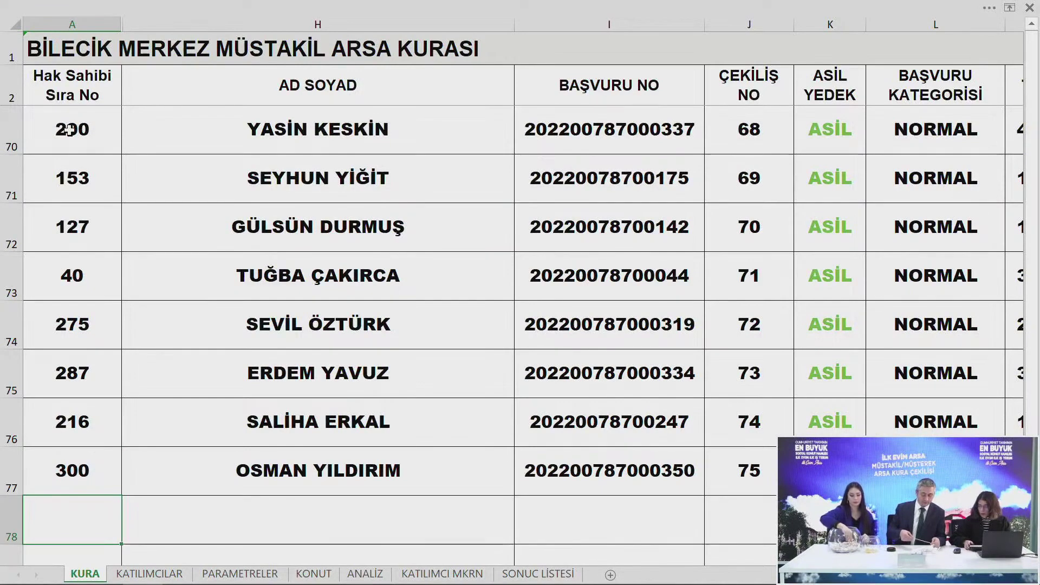
{"action": "type", "text": "116"}
{"action": "key", "text": "Return"}
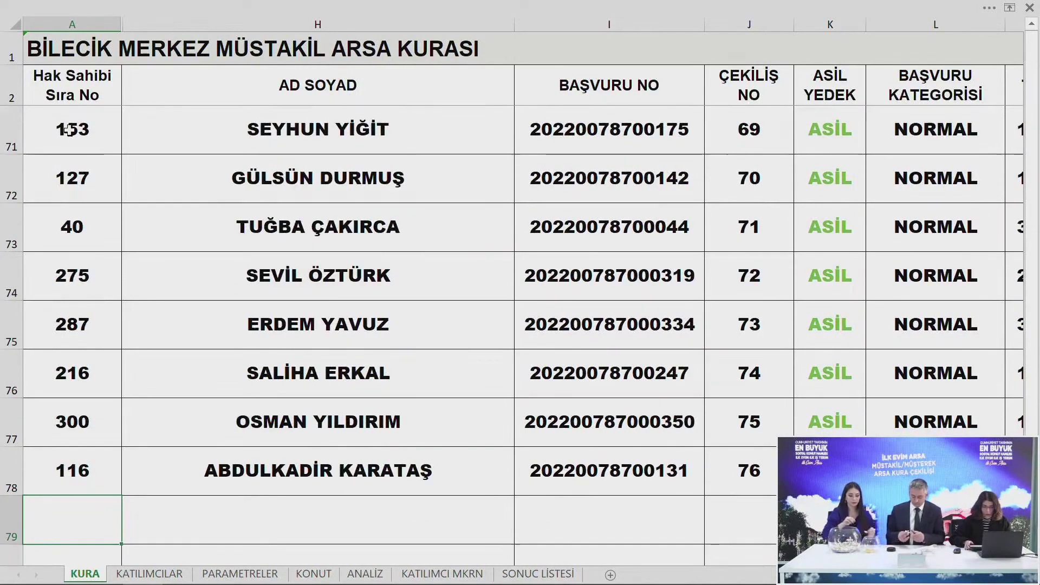
Record the drawn numbers 270, 303 and 20 in the Hak Sahibi Sıra No column, cells A79 through A81
{"action": "type", "text": "2"}
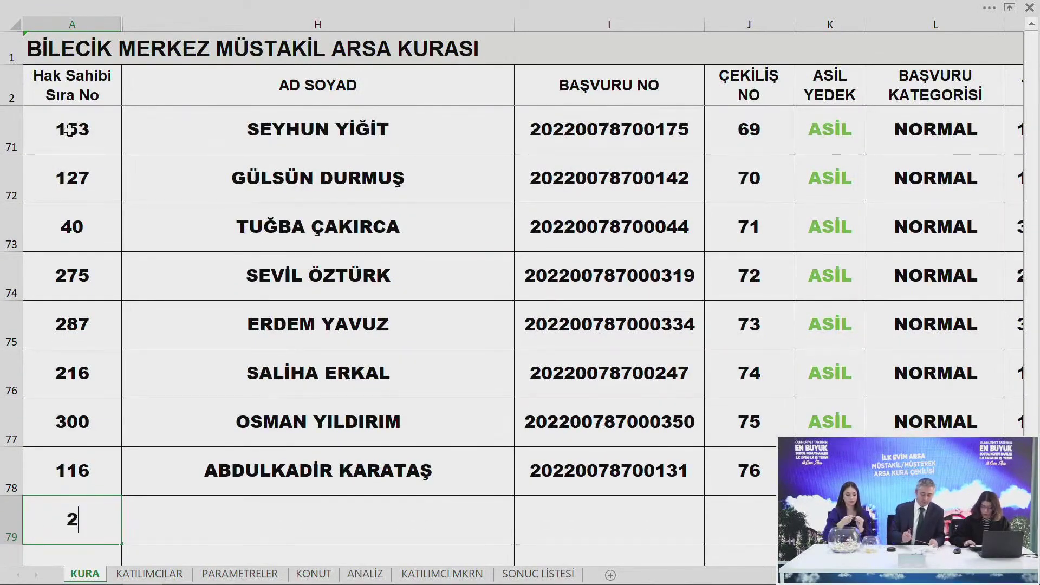
{"action": "type", "text": "70"}
{"action": "key", "text": "Return"}
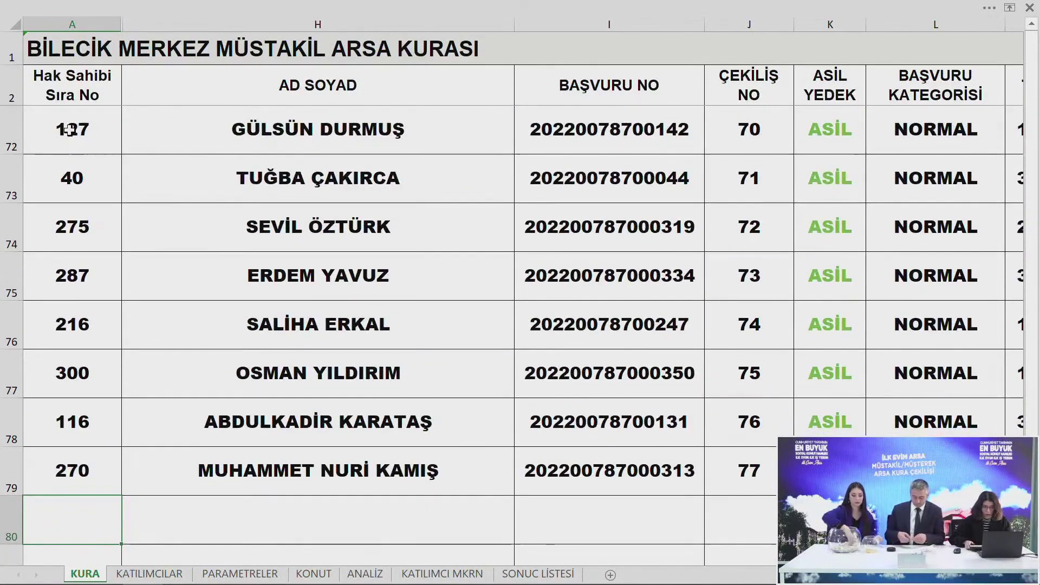
{"action": "type", "text": "30"}
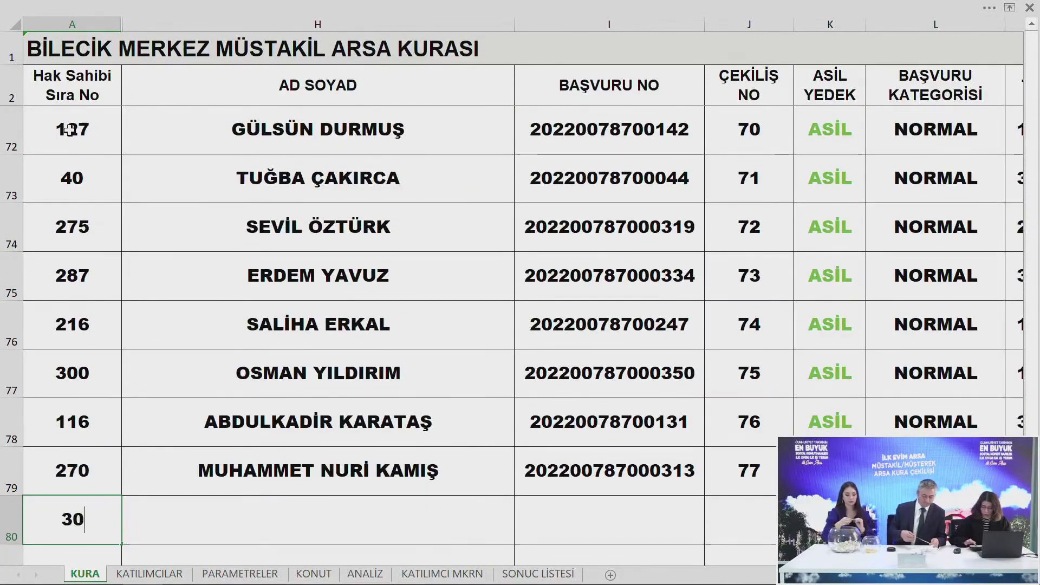
{"action": "type", "text": "3"}
{"action": "key", "text": "Return"}
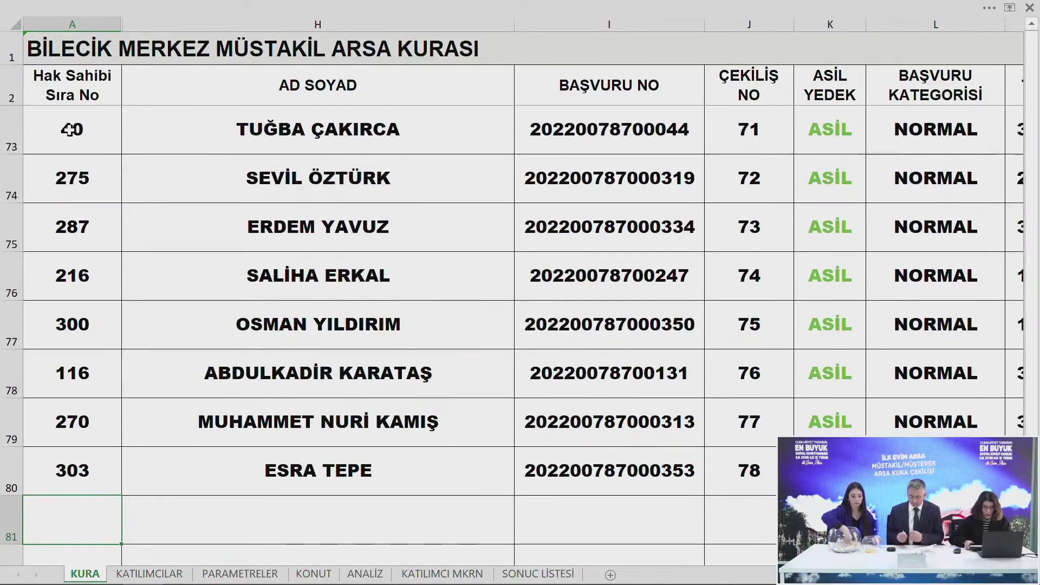
{"action": "type", "text": "20"}
{"action": "key", "text": "Return"}
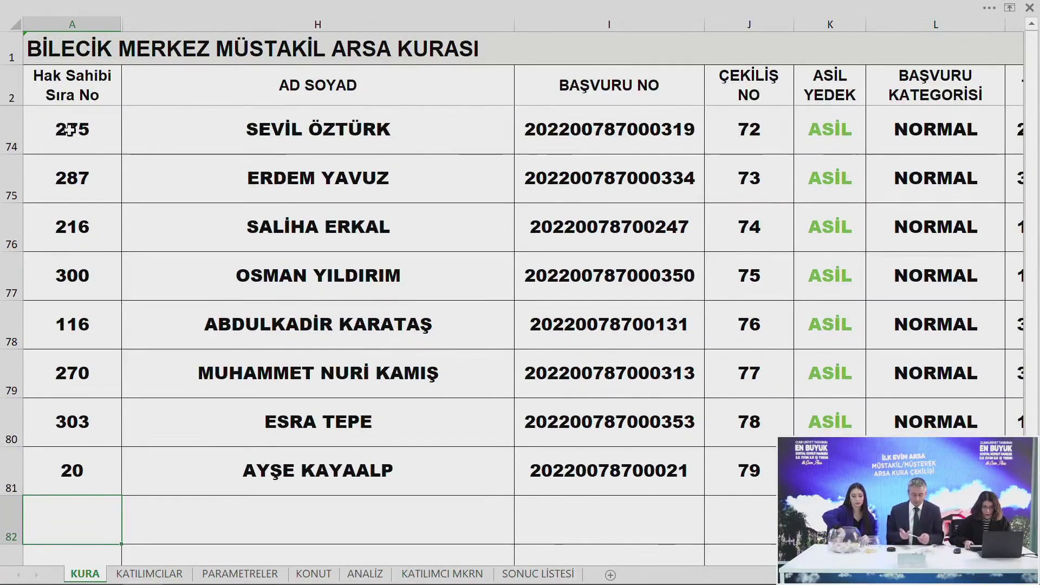
Enter the drawn Hak Sahibi Sıra No values 16, 63 and 122 in cells A82 through A84
{"action": "type", "text": "16"}
{"action": "key", "text": "Return"}
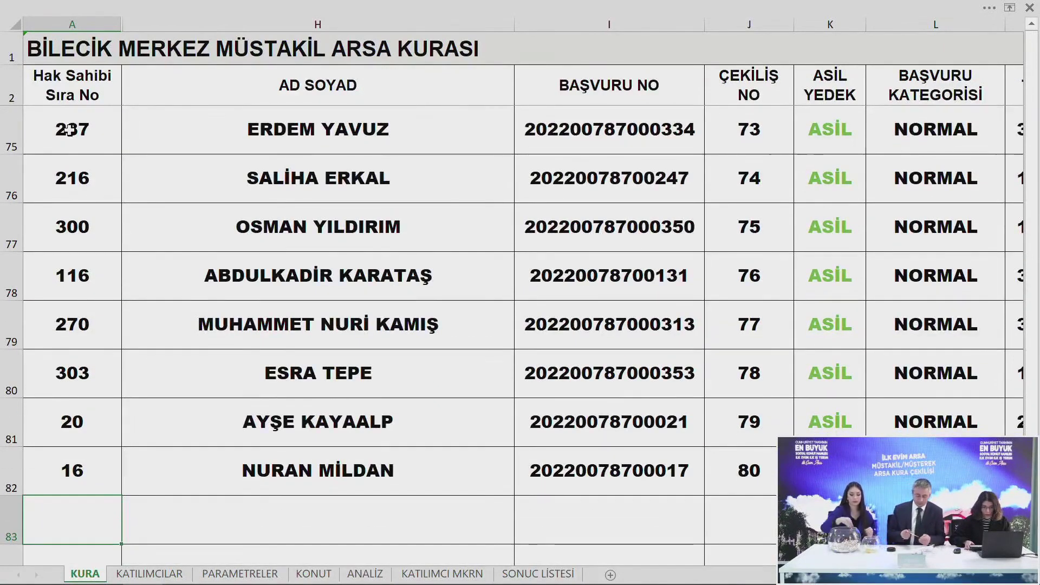
{"action": "type", "text": "63"}
{"action": "key", "text": "Return"}
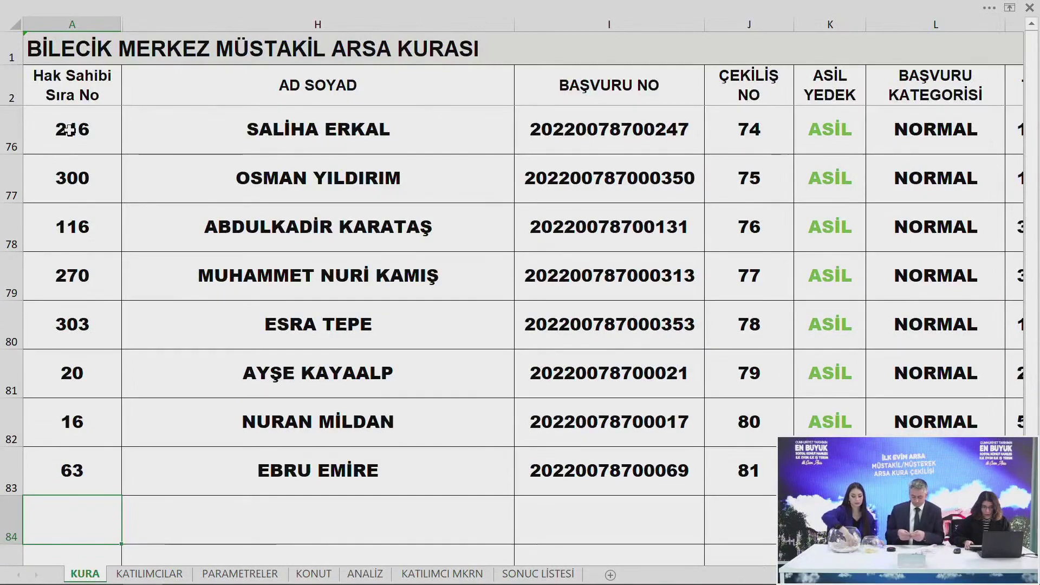
{"action": "type", "text": "122"}
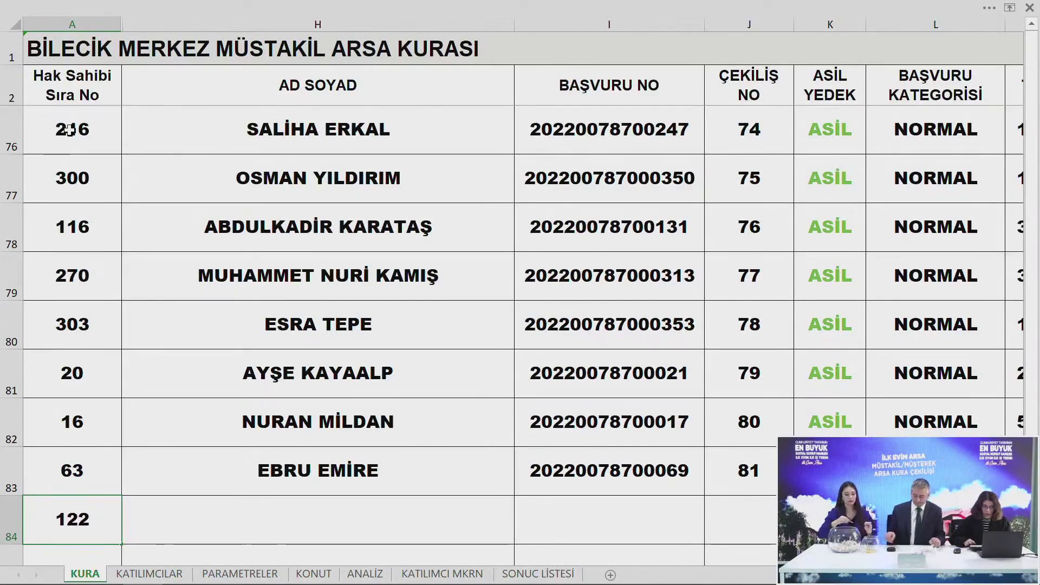
{"action": "key", "text": "Return"}
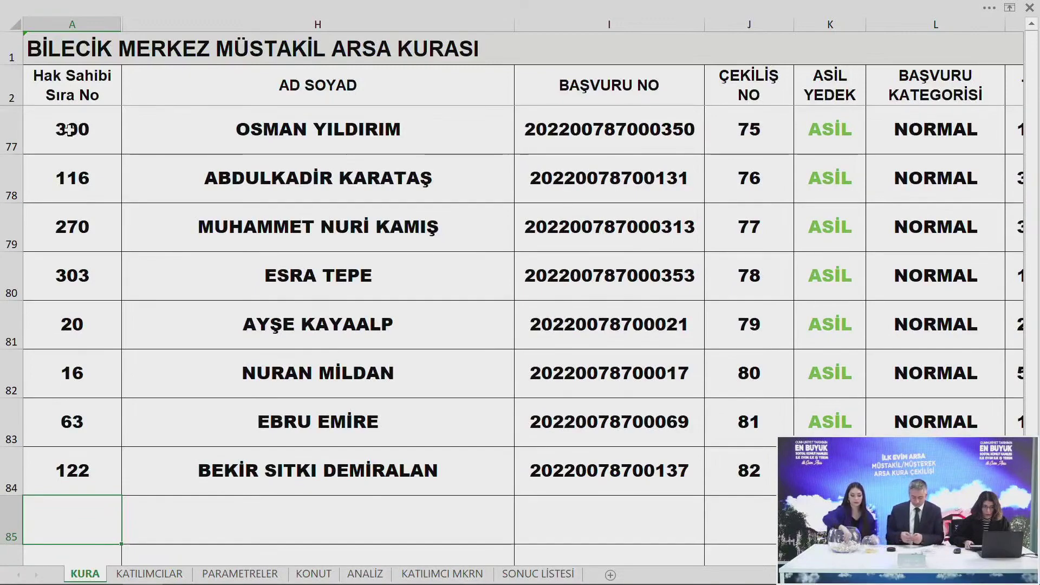
Fill cells A85 through A87 of the Hak Sahibi Sıra No column with the drawn numbers 265, 261 and 104
{"action": "type", "text": "265"}
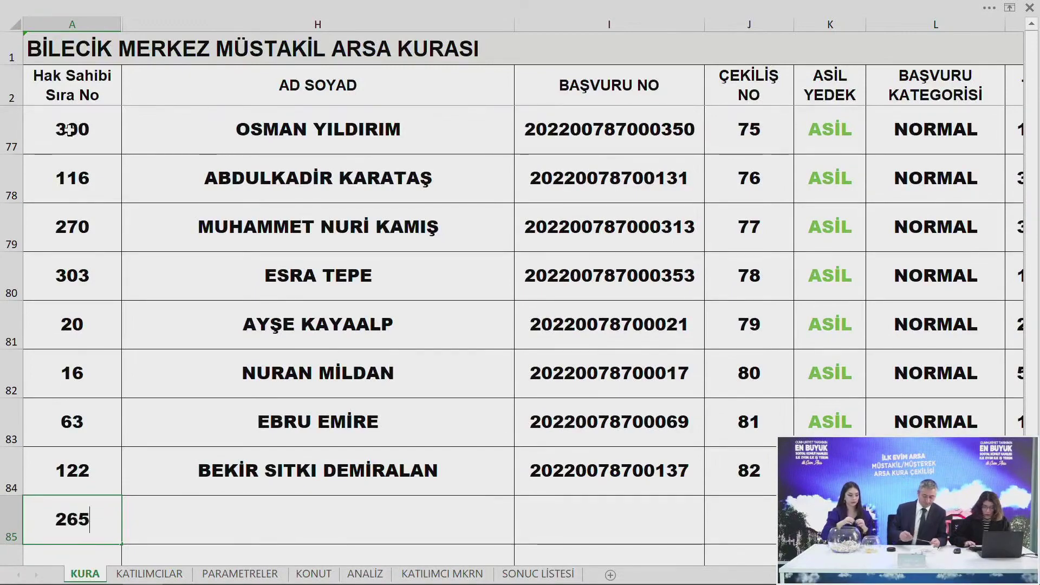
{"action": "key", "text": "Return"}
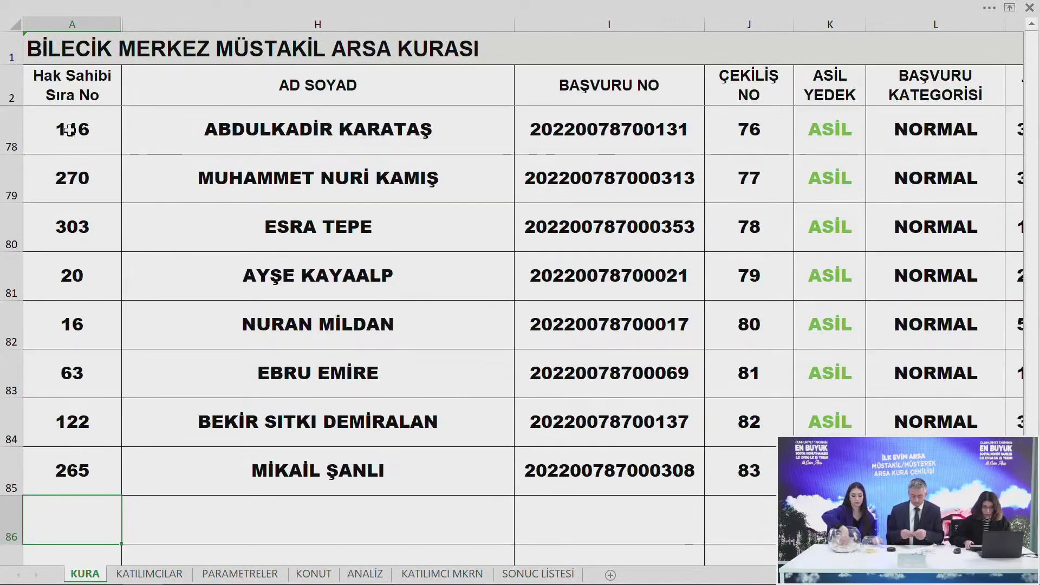
{"action": "type", "text": "261"}
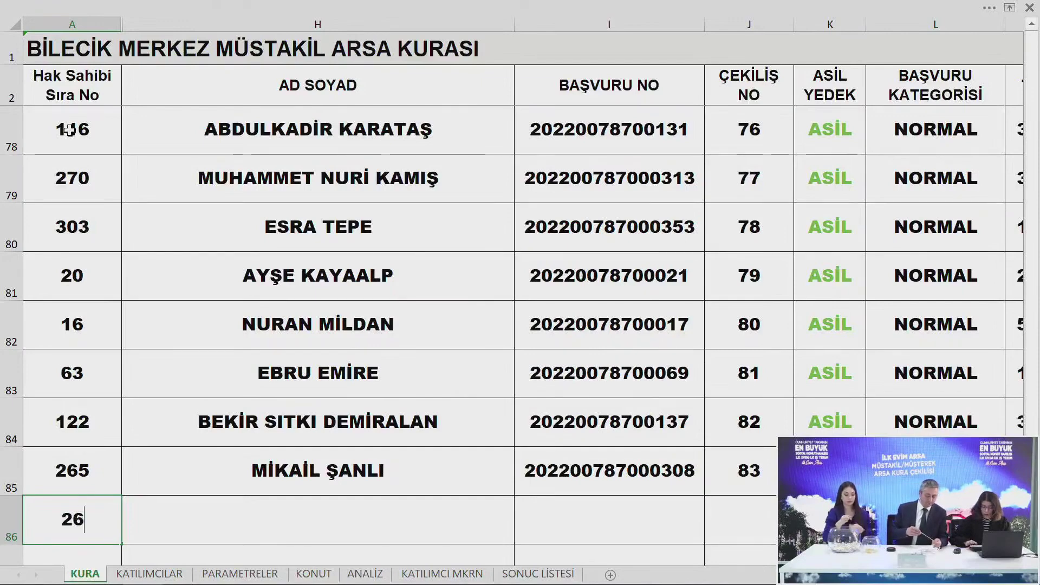
{"action": "key", "text": "Return"}
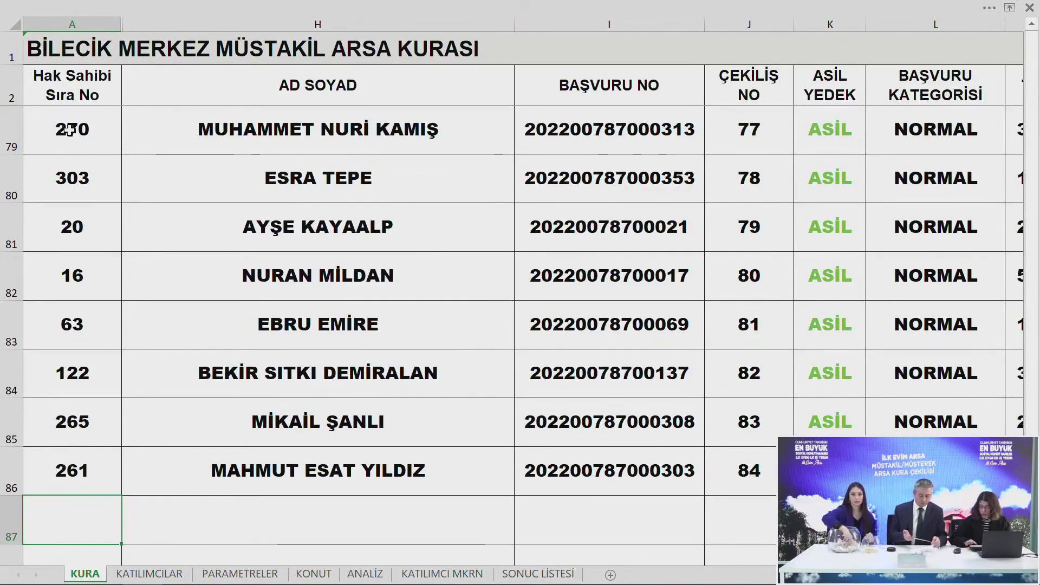
{"action": "type", "text": "104"}
{"action": "key", "text": "Return"}
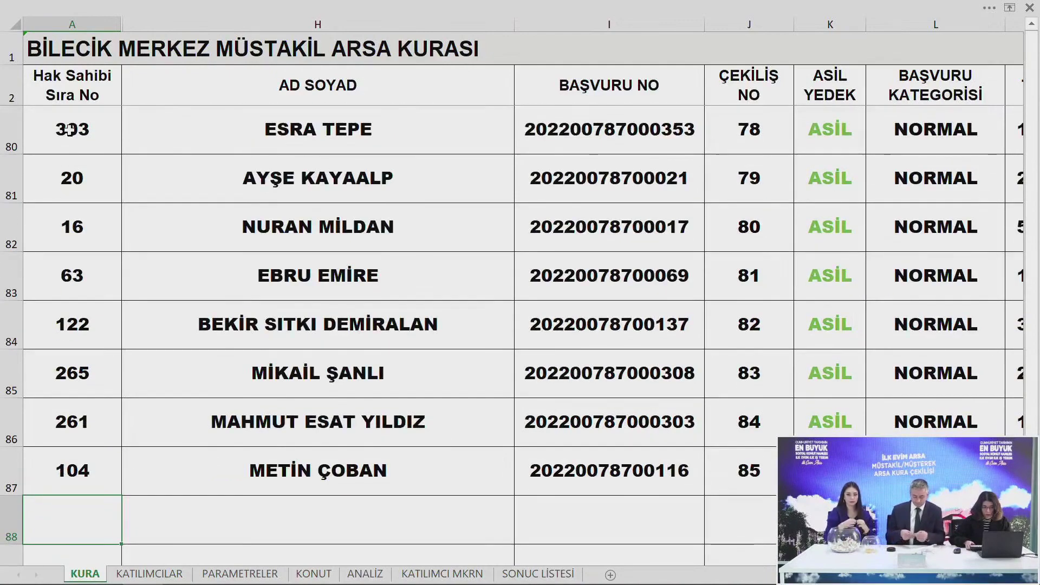
Record the drawn numbers 178, 232 and 125 in the Hak Sahibi Sıra No column, cells A88 through A90
{"action": "type", "text": "178"}
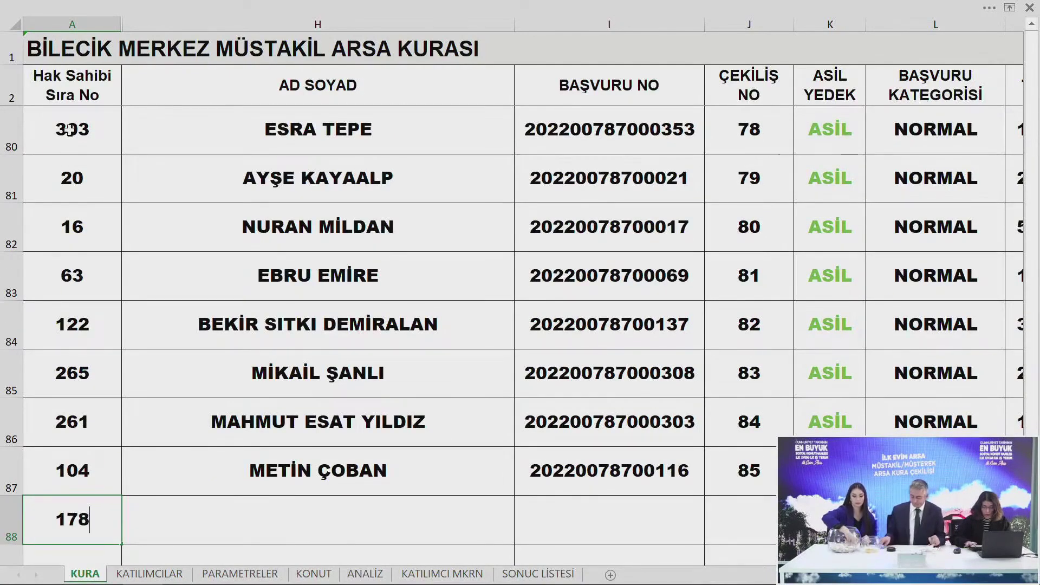
{"action": "key", "text": "Return"}
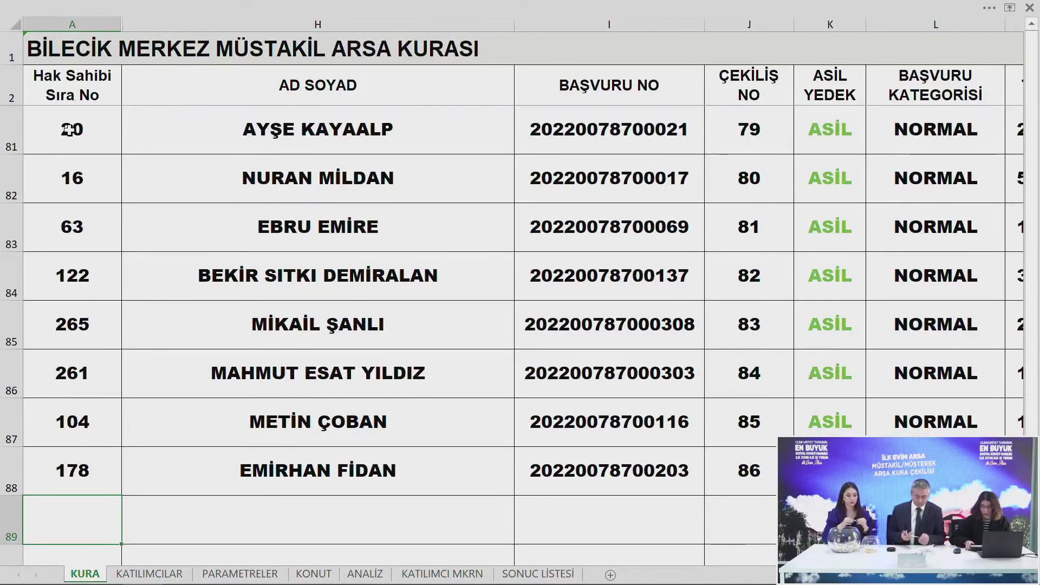
{"action": "type", "text": "232"}
{"action": "key", "text": "Return"}
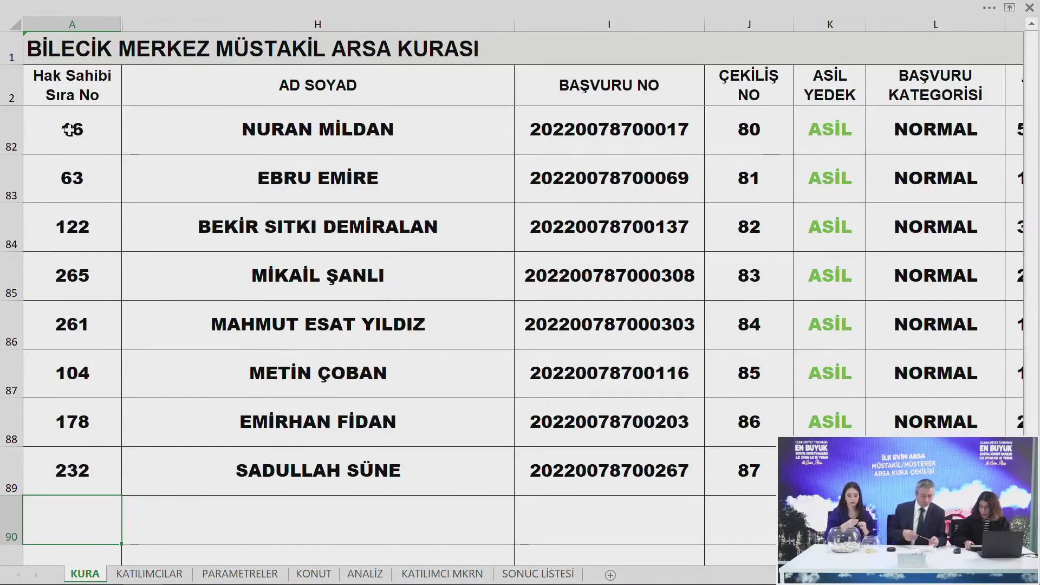
{"action": "type", "text": "125"}
{"action": "key", "text": "Return"}
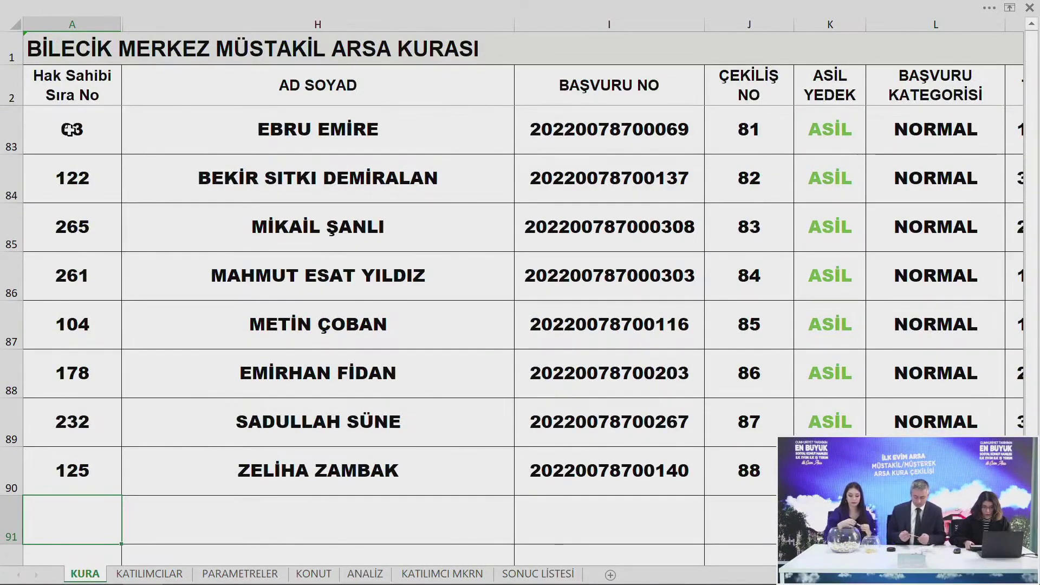
Enter the drawn Hak Sahibi Sıra No values 45, 1 and 134 in cells A91 through A93
{"action": "type", "text": "45"}
{"action": "key", "text": "Return"}
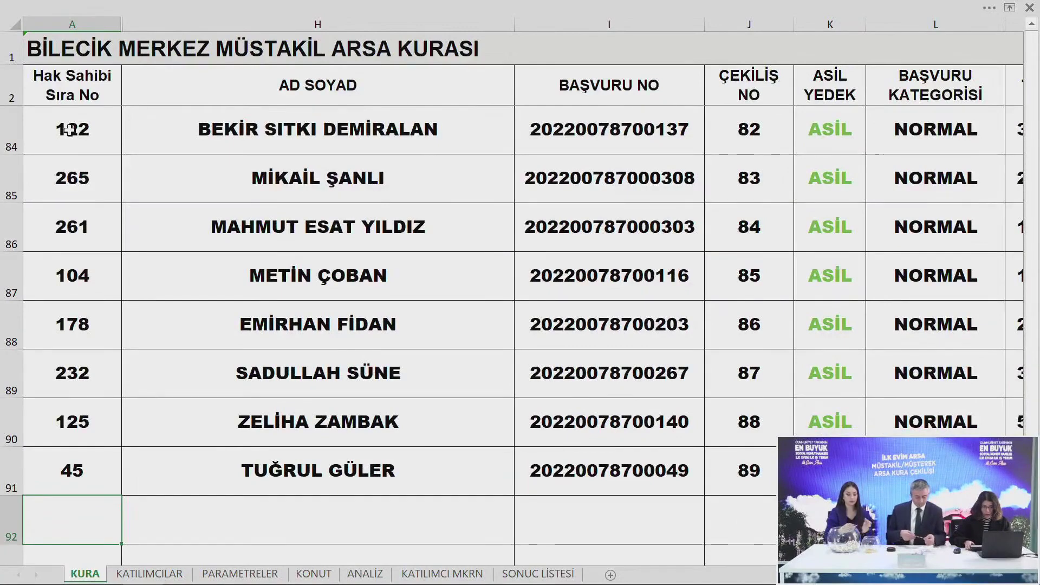
{"action": "type", "text": "1"}
{"action": "key", "text": "Return"}
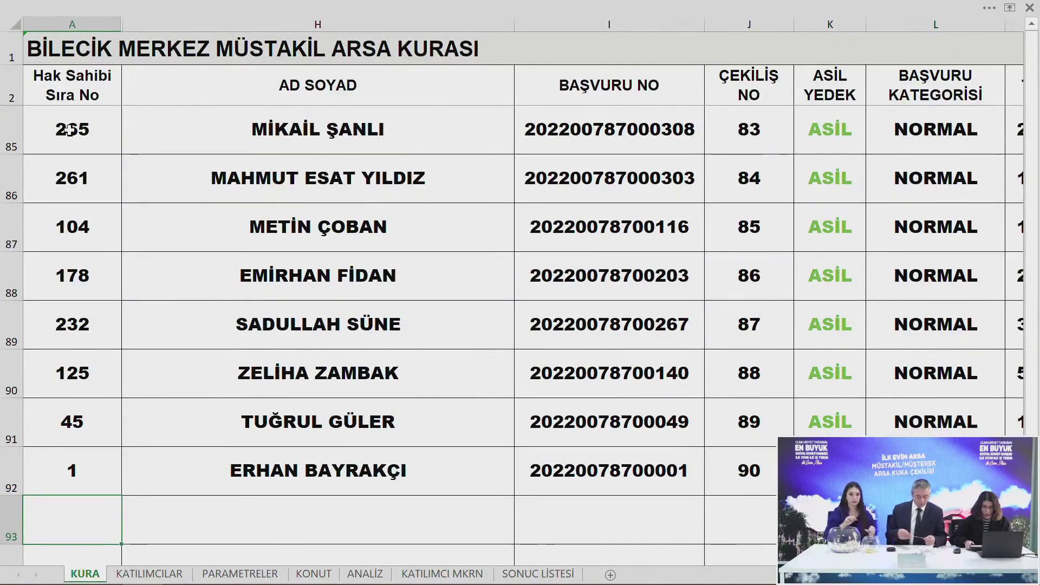
{"action": "type", "text": "134"}
{"action": "key", "text": "Return"}
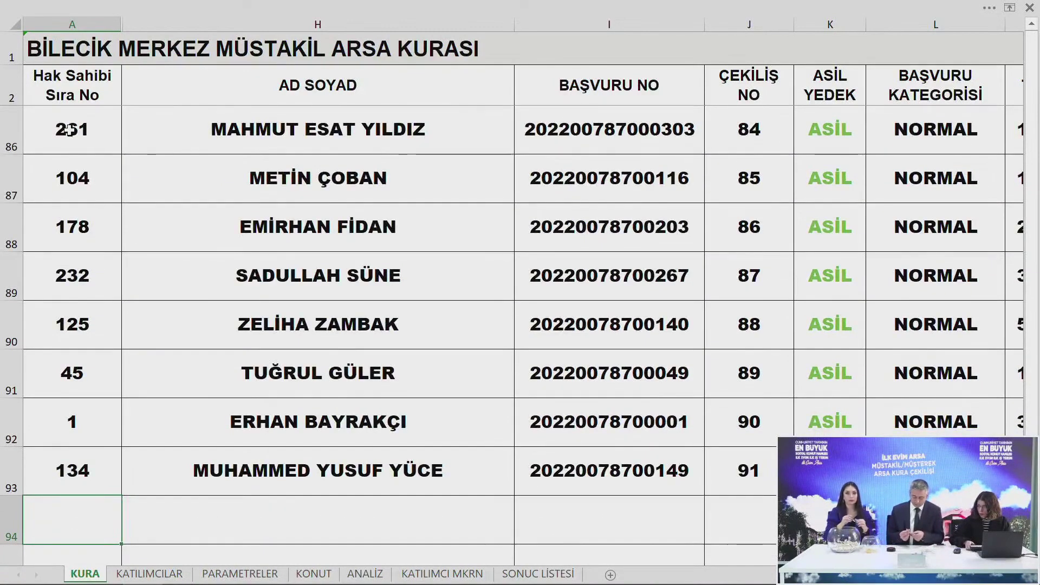
Fill cells A94 through A97 of the Hak Sahibi Sıra No column with the drawn numbers 136, 85, 309 and 68
{"action": "type", "text": "136"}
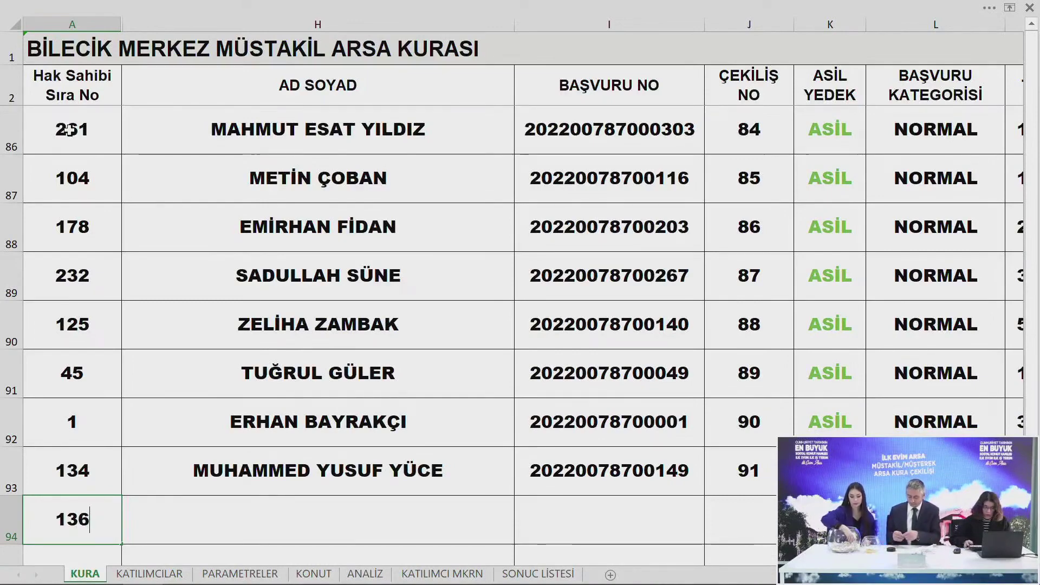
{"action": "key", "text": "Return"}
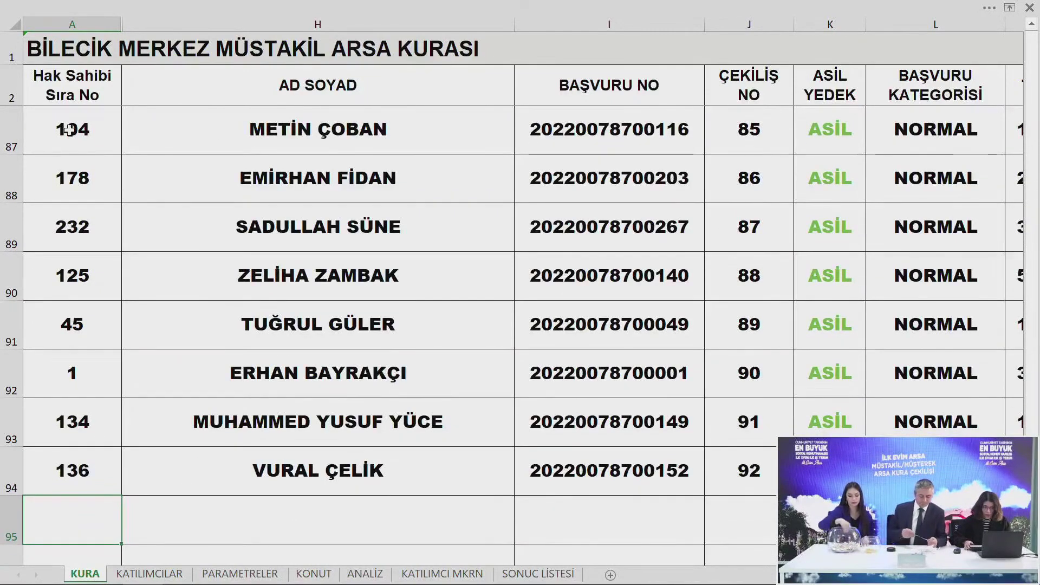
{"action": "type", "text": "85"}
{"action": "key", "text": "Return"}
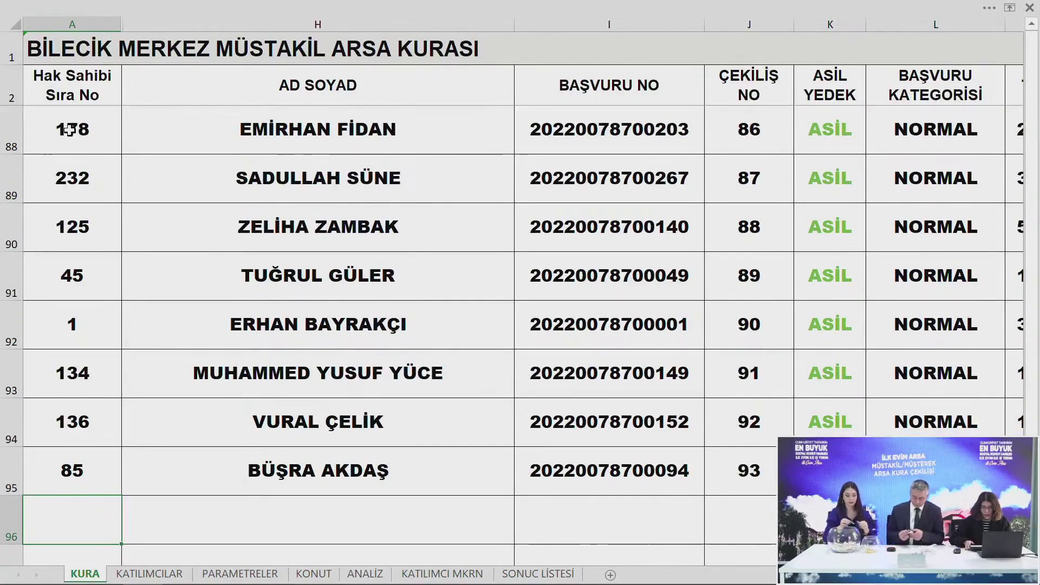
{"action": "type", "text": "309"}
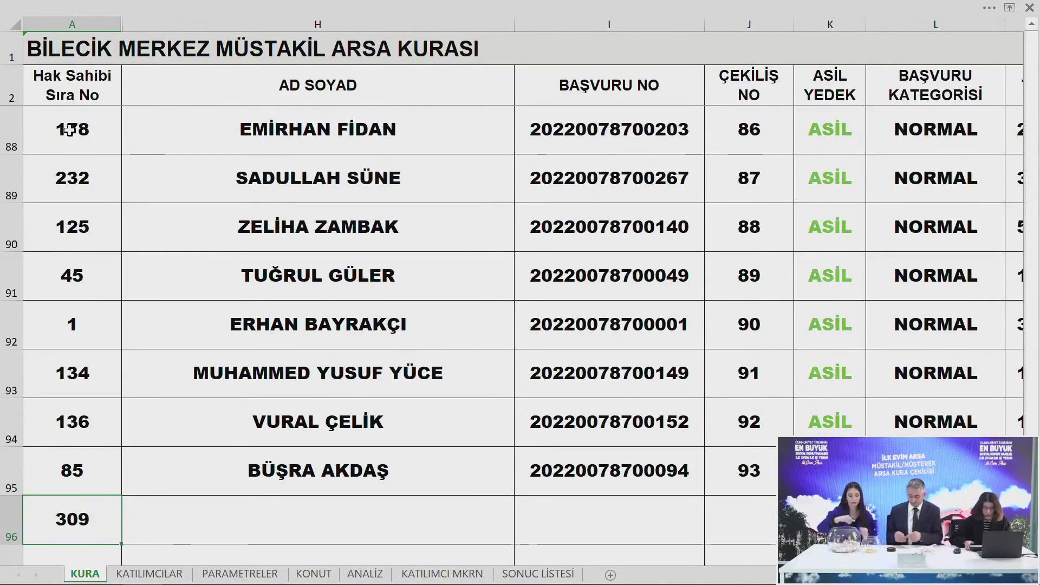
{"action": "key", "text": "Return"}
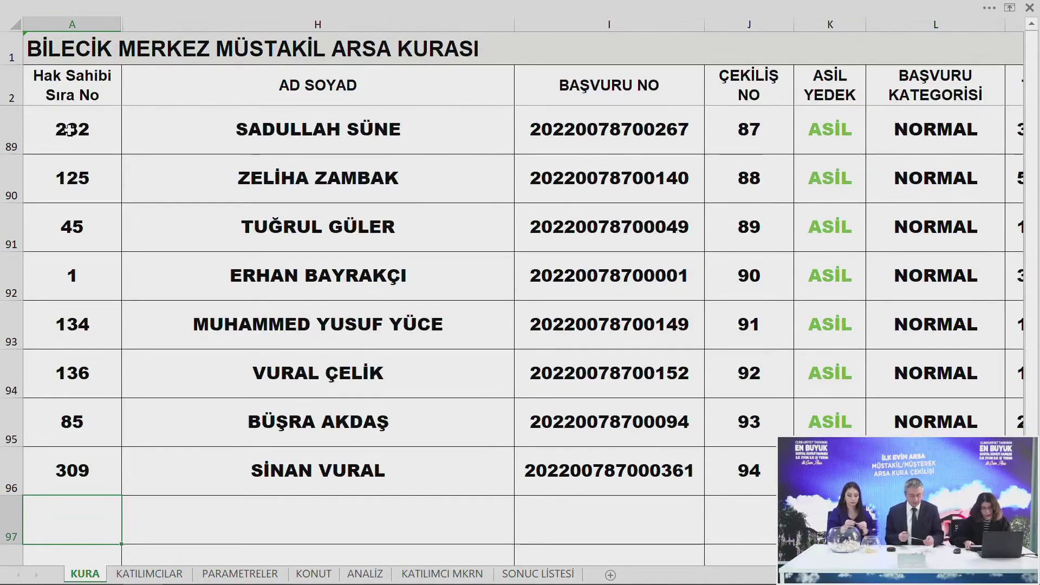
{"action": "type", "text": "68"}
{"action": "key", "text": "Return"}
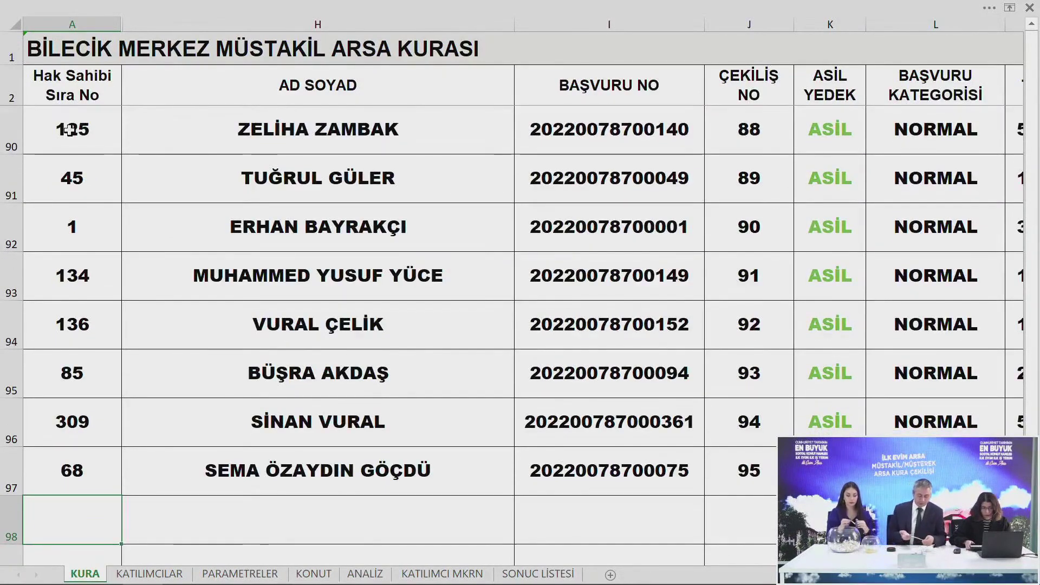
Record the drawn numbers 263, 88, 15 and 158 in the Hak Sahibi Sıra No column, cells A98 through A101
{"action": "type", "text": "263"}
{"action": "key", "text": "Return"}
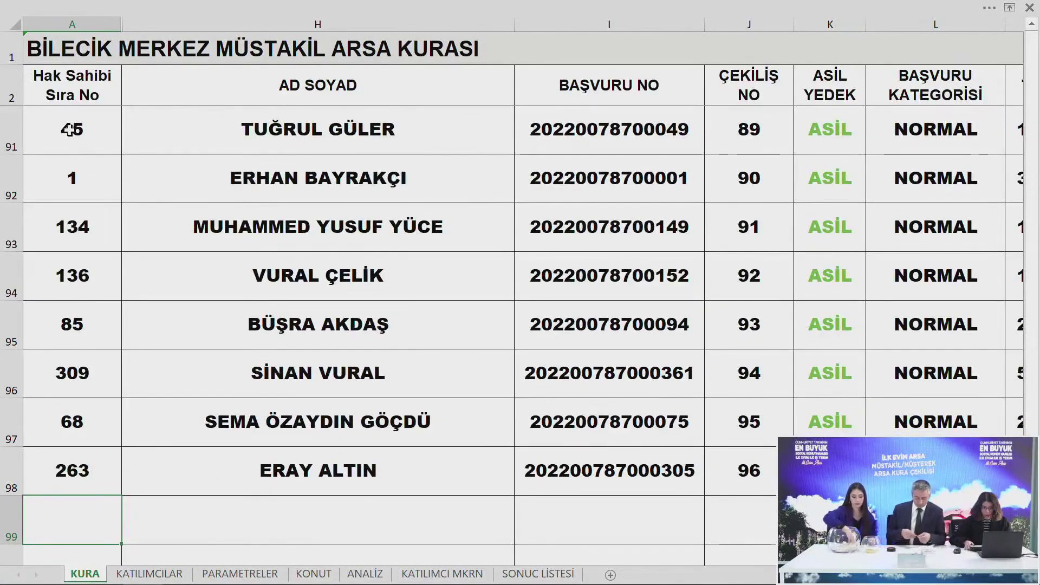
{"action": "type", "text": "88"}
{"action": "key", "text": "Return"}
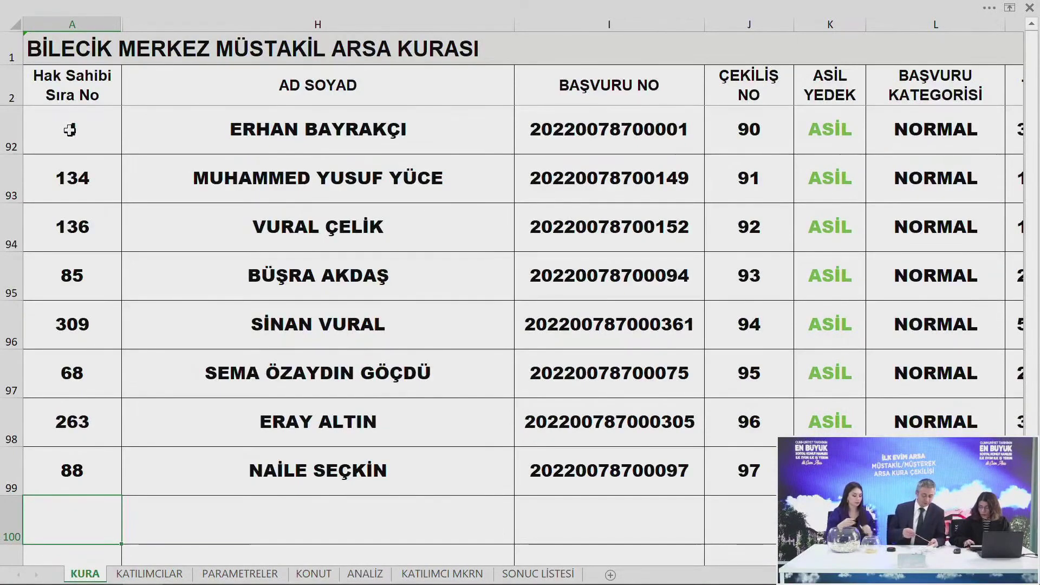
{"action": "type", "text": "15"}
{"action": "key", "text": "Return"}
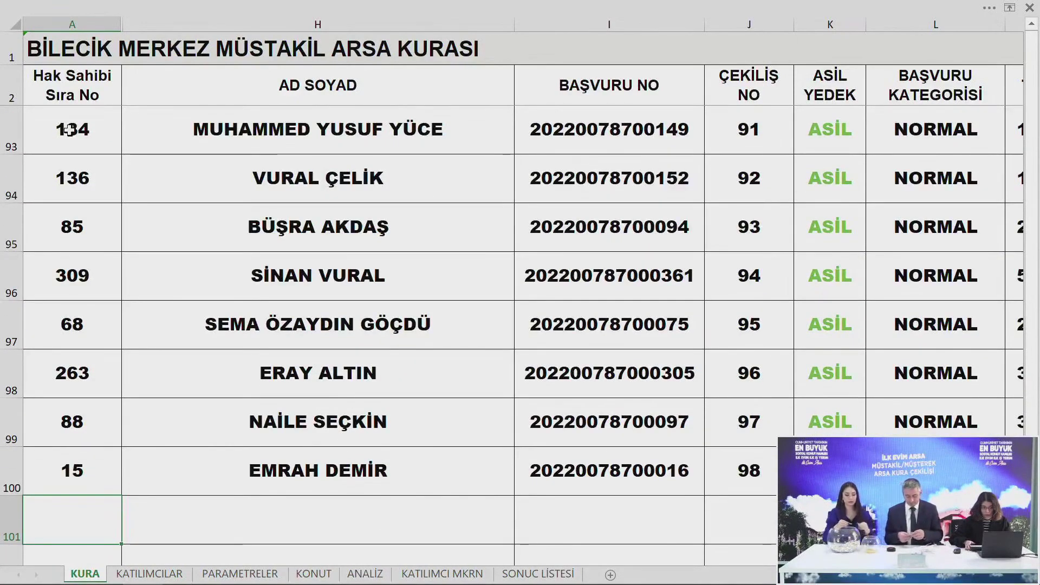
{"action": "type", "text": "158"}
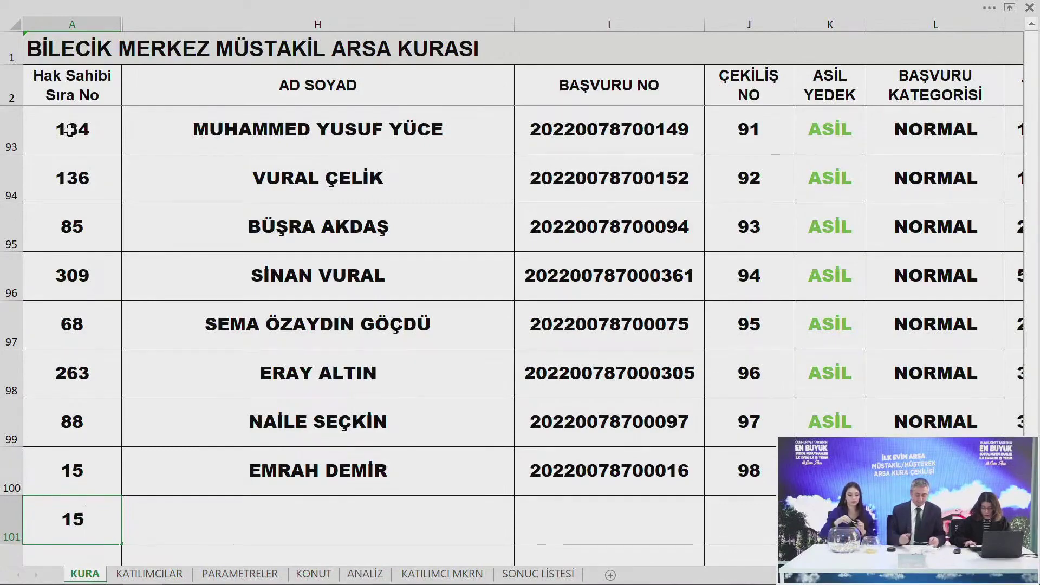
{"action": "key", "text": "Return"}
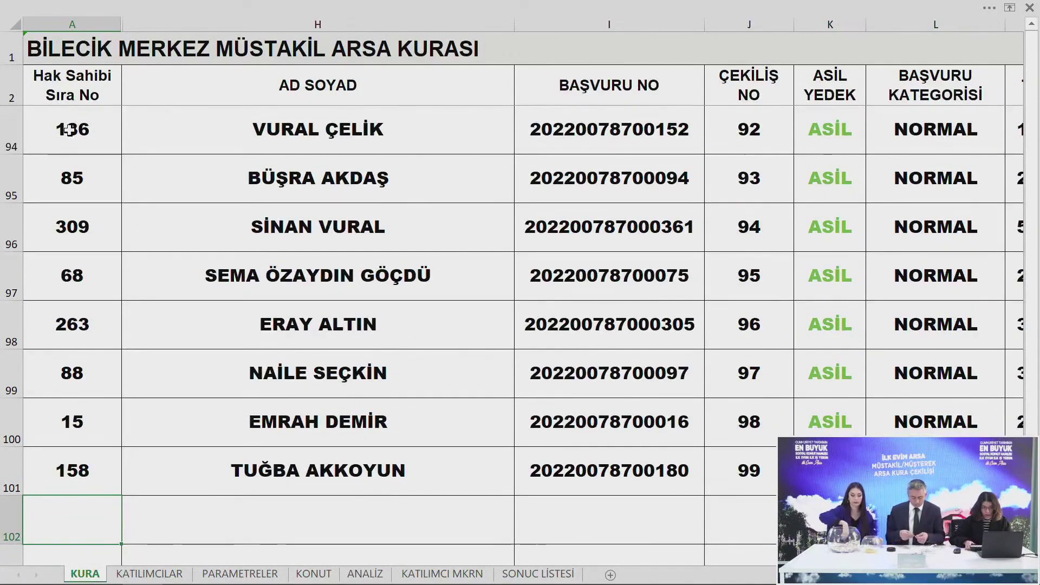
Enter the drawn numbers 31, 28, 24 and 192 in the Hak Sahibi Sıra No column, cells A102 through A105
{"action": "type", "text": "31"}
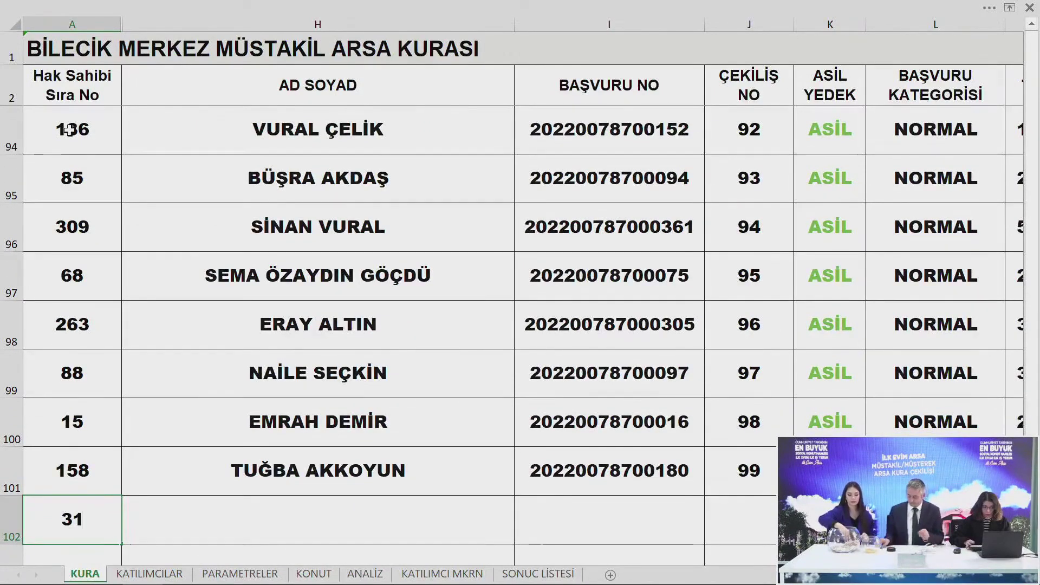
{"action": "key", "text": "Return"}
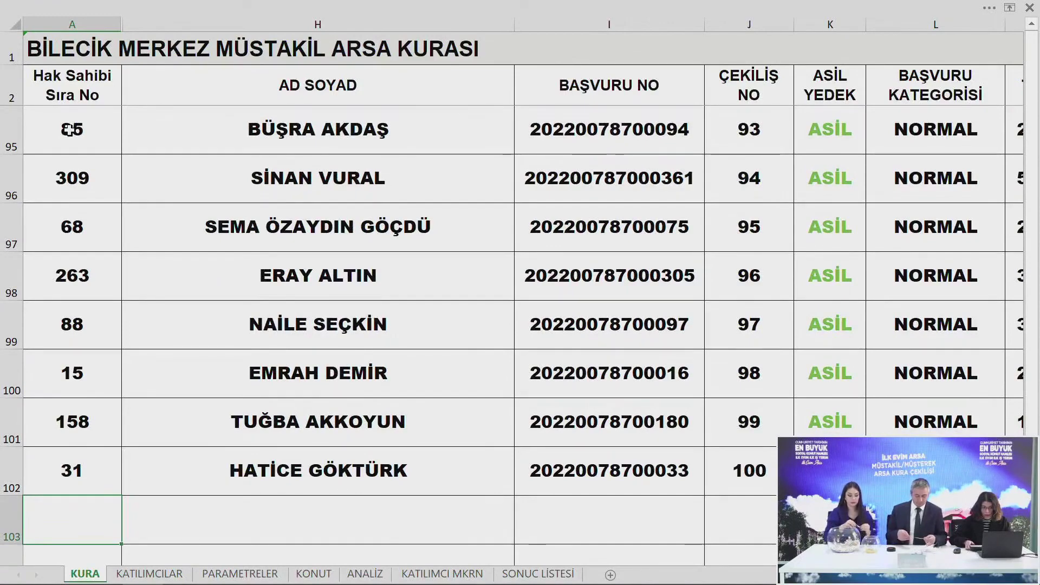
{"action": "type", "text": "28"}
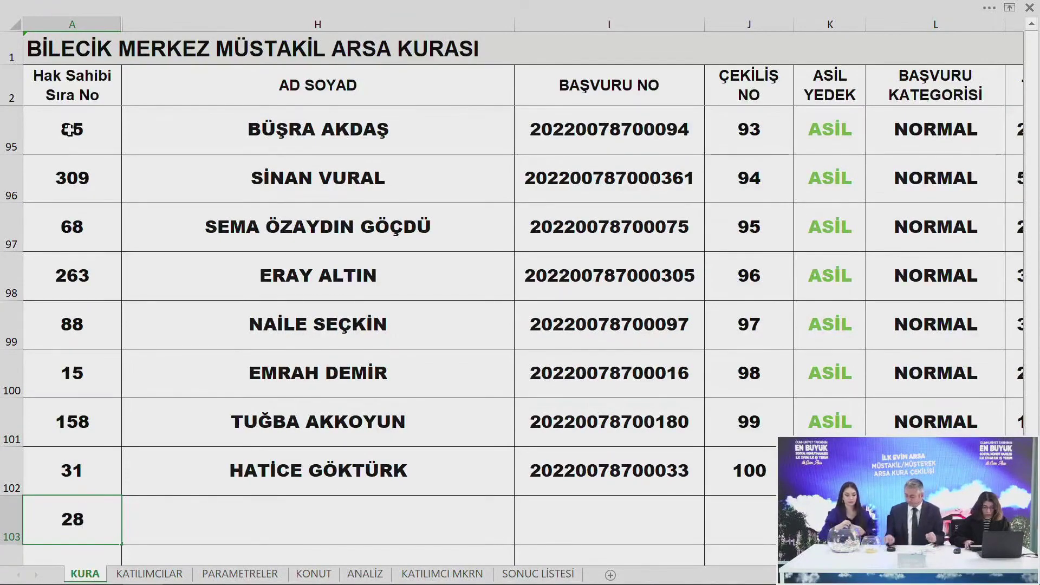
{"action": "key", "text": "Return"}
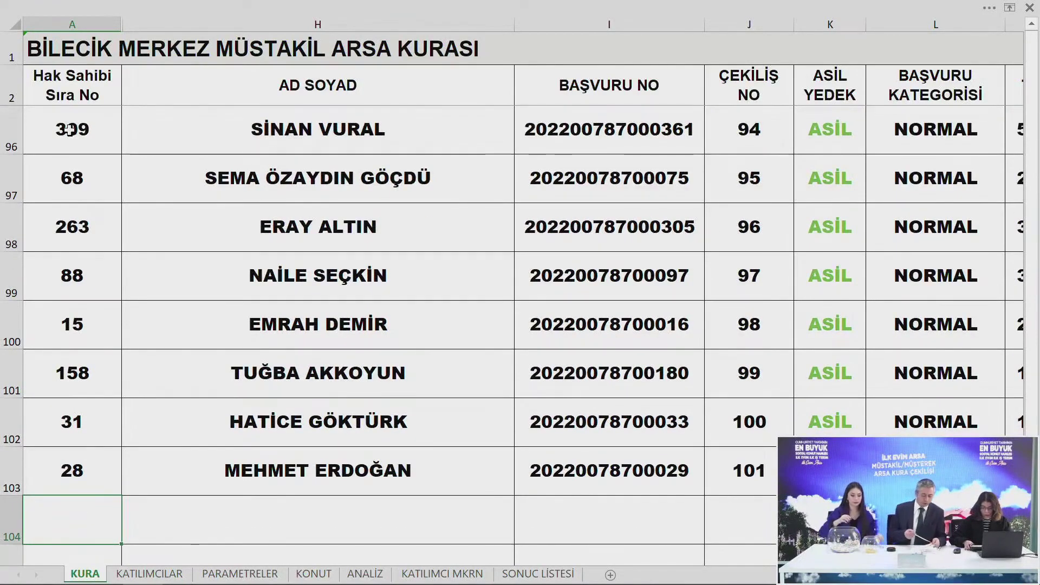
{"action": "key", "text": "Return"}
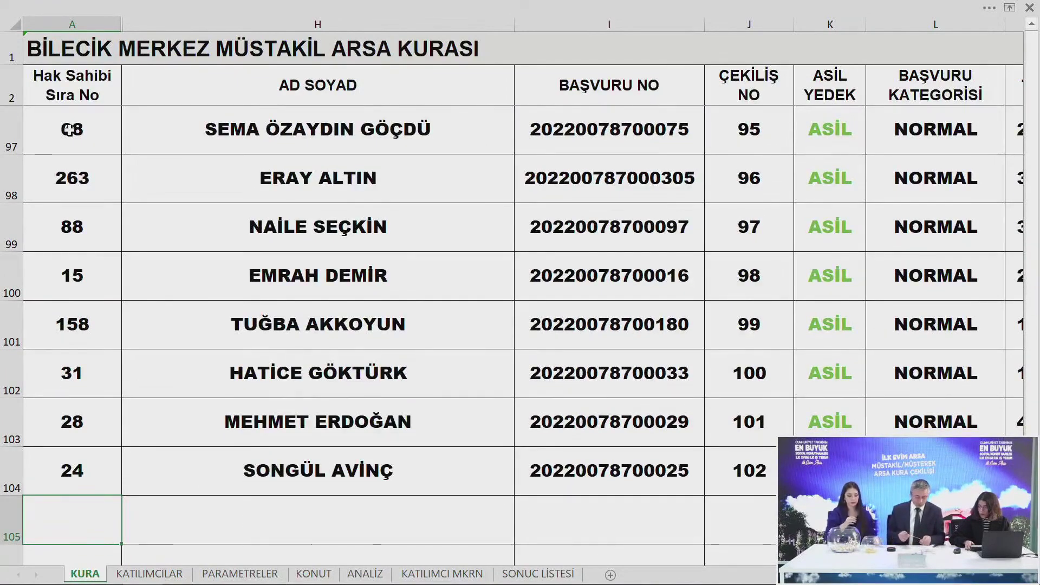
{"action": "type", "text": "192"}
{"action": "key", "text": "Return"}
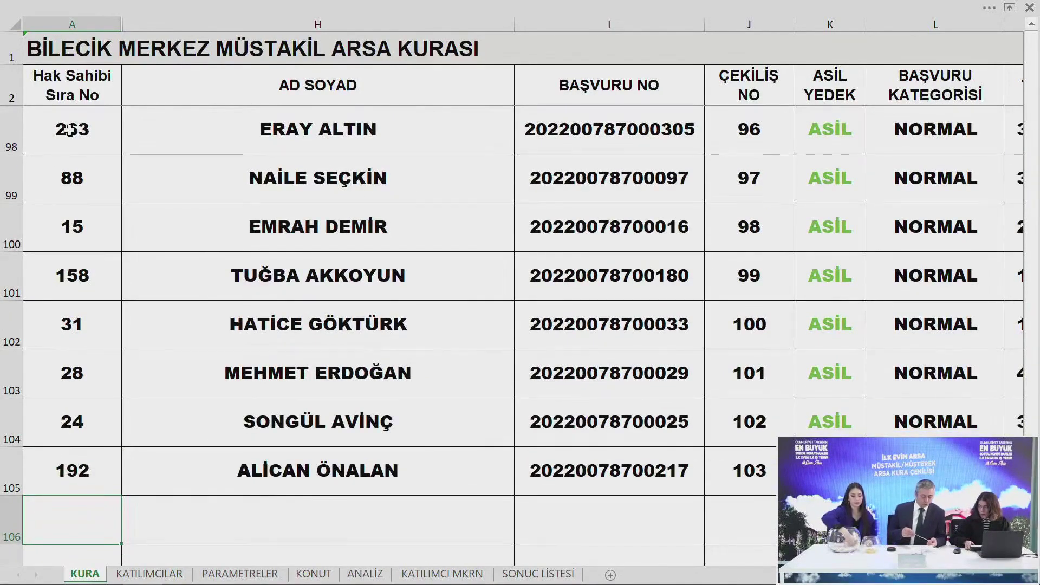
Record the drawn Hak Sahibi Sıra No values 101, 305 and 14 in cells A106 through A108
{"action": "type", "text": "101"}
{"action": "key", "text": "Return"}
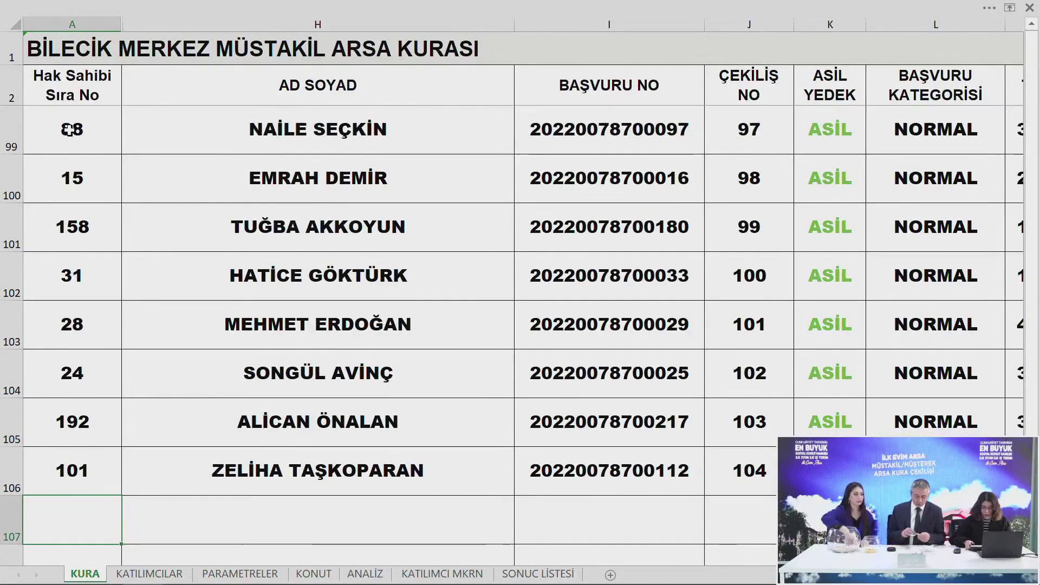
{"action": "type", "text": "305"}
{"action": "key", "text": "Return"}
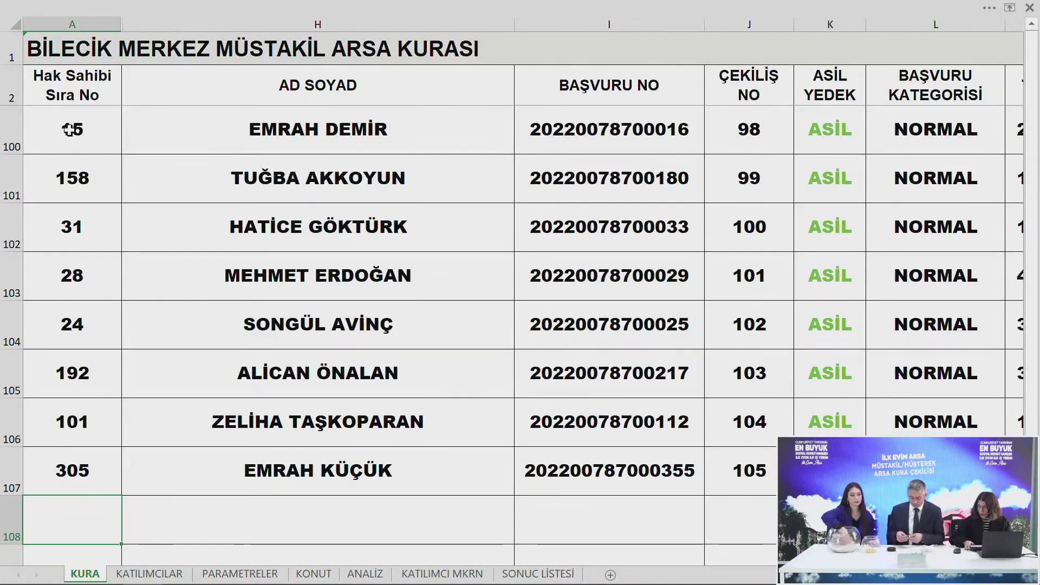
{"action": "type", "text": "14"}
{"action": "key", "text": "Return"}
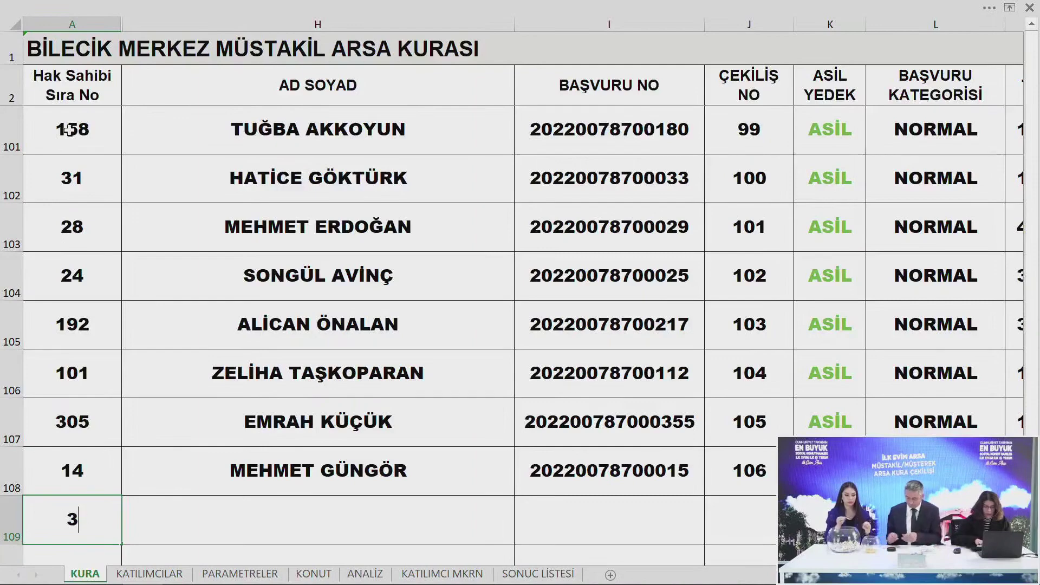
Fill cells A109 through A112 of the Hak Sahibi Sıra No column with the drawn numbers 314, 228, 90 and 34
{"action": "type", "text": "314"}
{"action": "key", "text": "Return"}
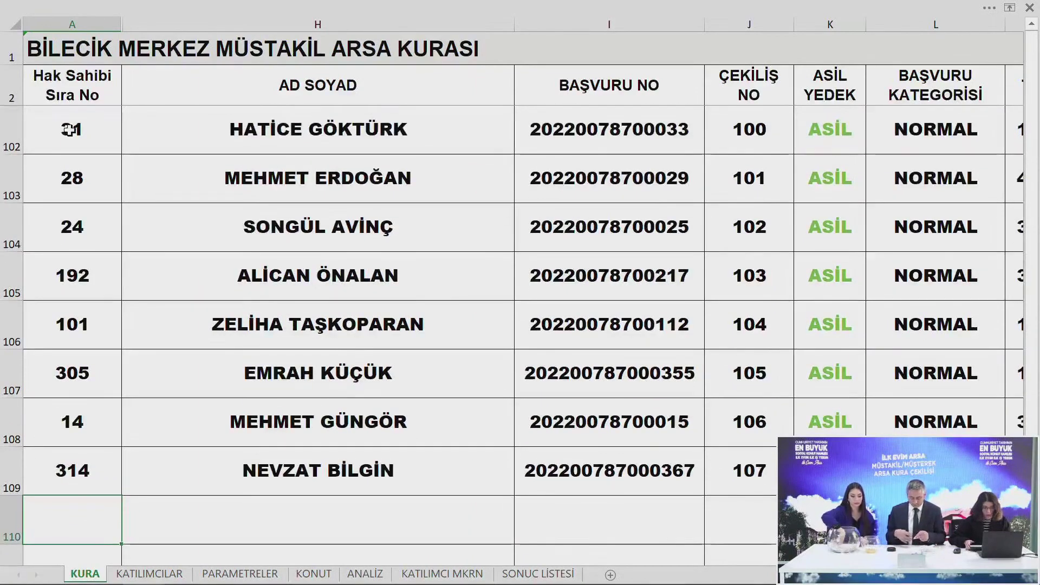
{"action": "type", "text": "228"}
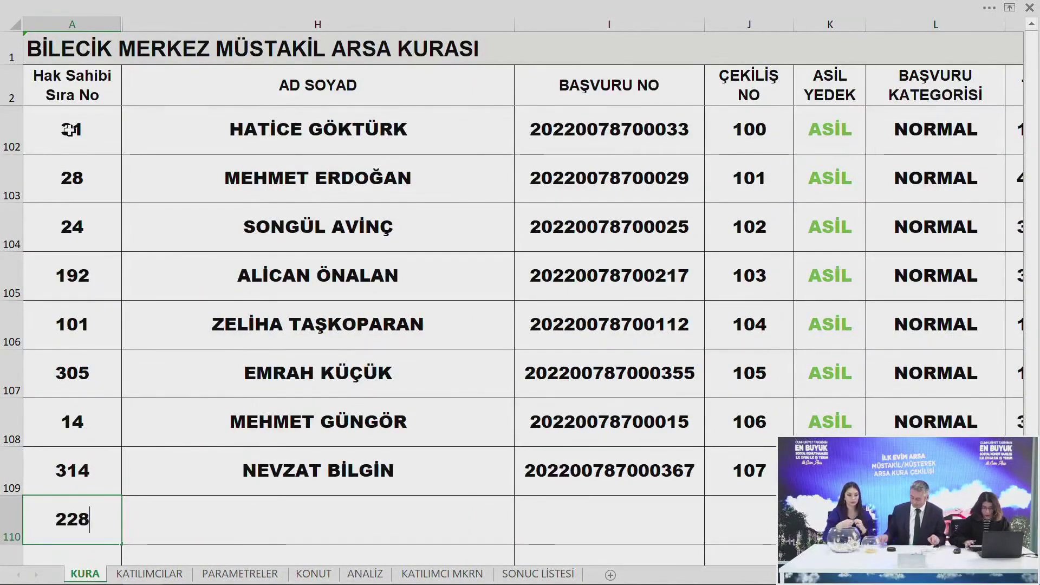
{"action": "key", "text": "Return"}
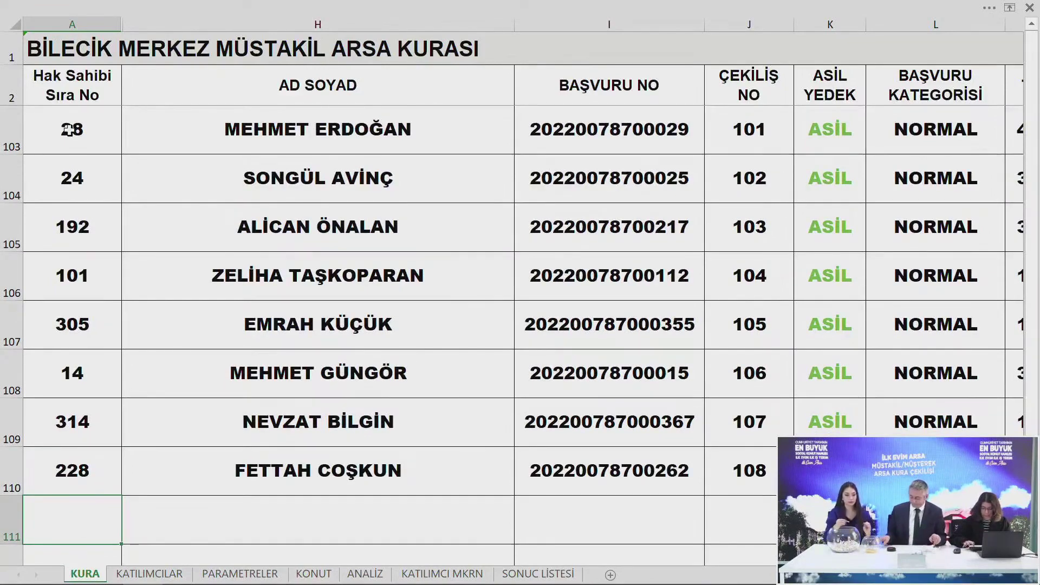
{"action": "key", "text": "Return"}
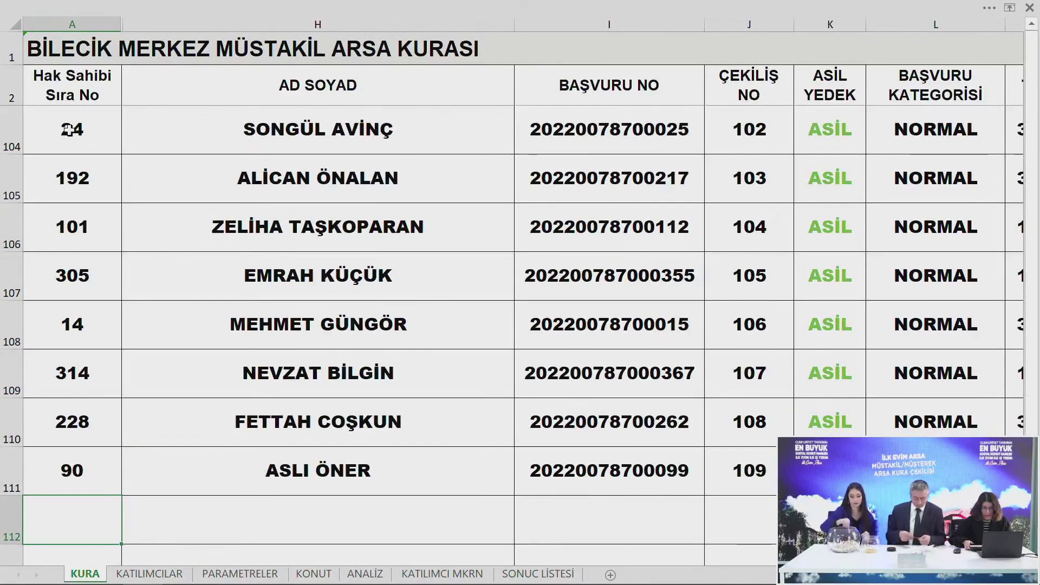
{"action": "type", "text": "34"}
{"action": "key", "text": "Return"}
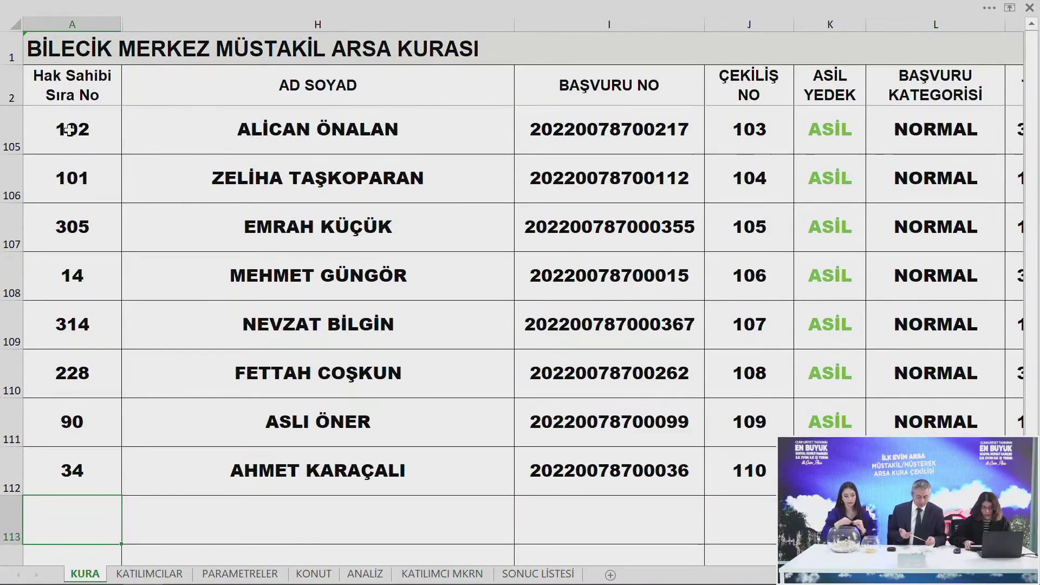
Record the drawn numbers 169, 92, 320 and 82 in the Hak Sahibi Sıra No column, cells A113 through A116
{"action": "type", "text": "169"}
{"action": "key", "text": "Return"}
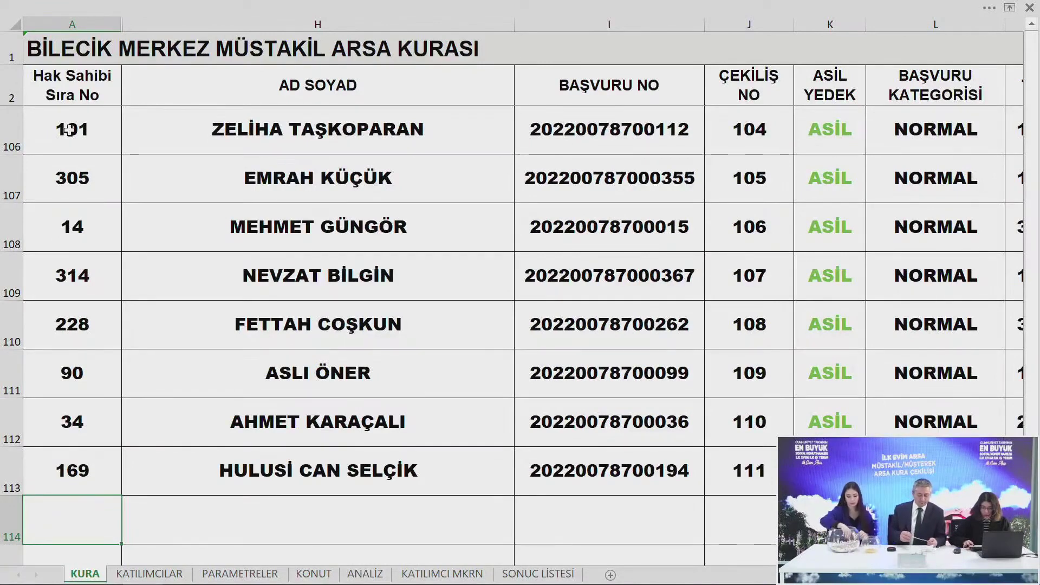
{"action": "key", "text": "Return"}
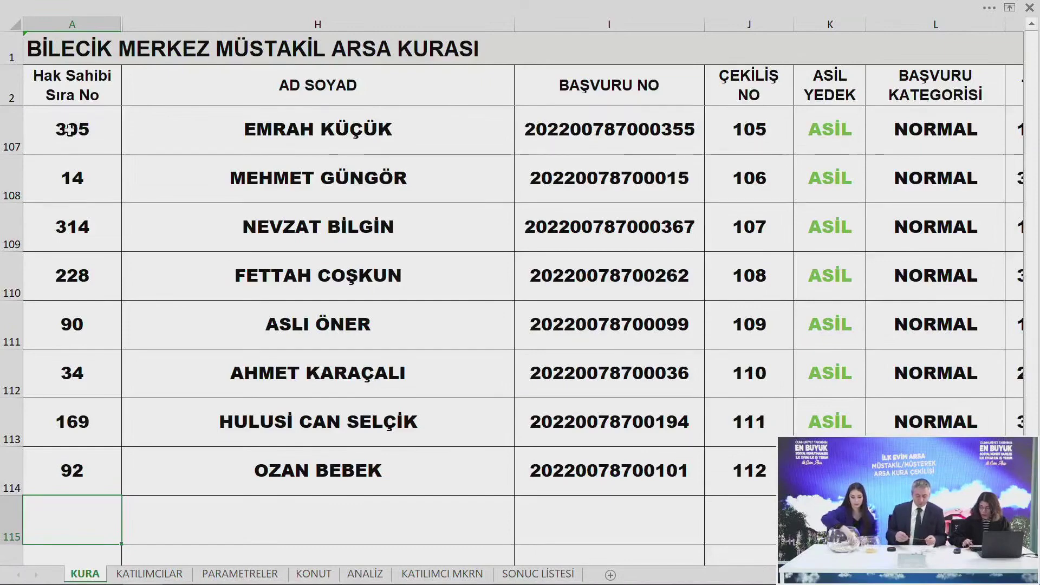
{"action": "type", "text": "320"}
{"action": "key", "text": "Return"}
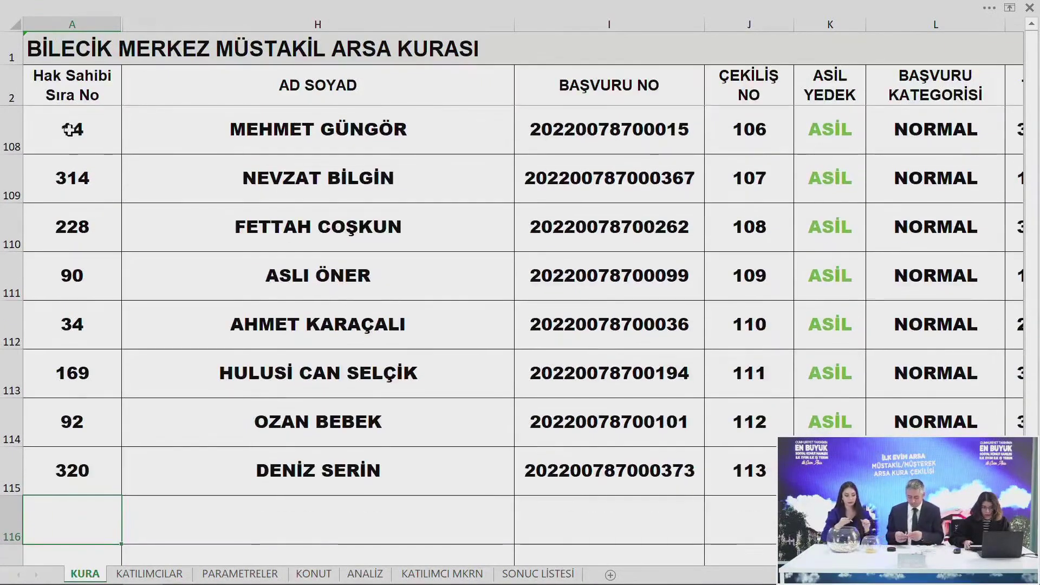
{"action": "type", "text": "82"}
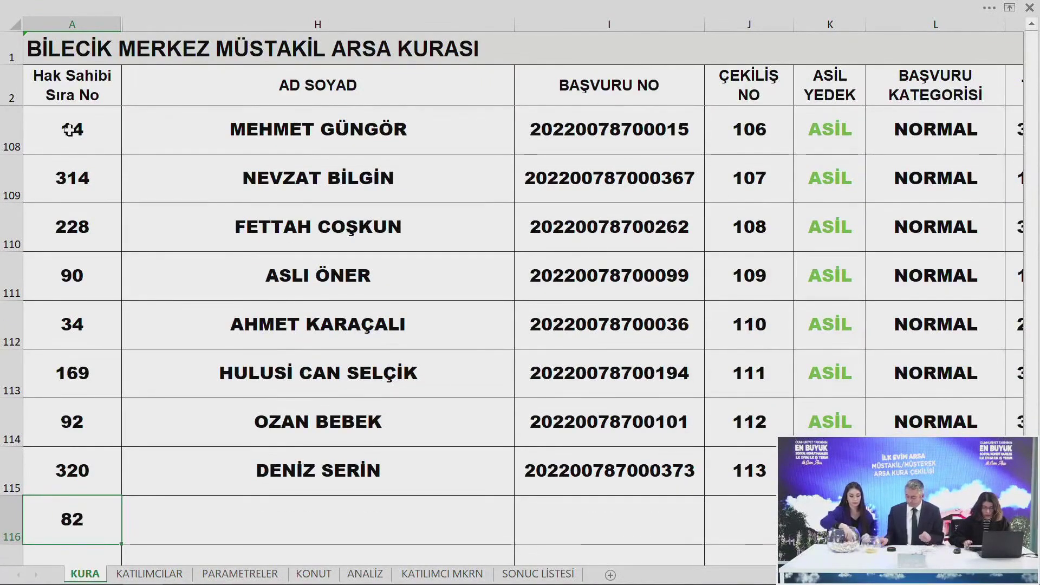
{"action": "key", "text": "Return"}
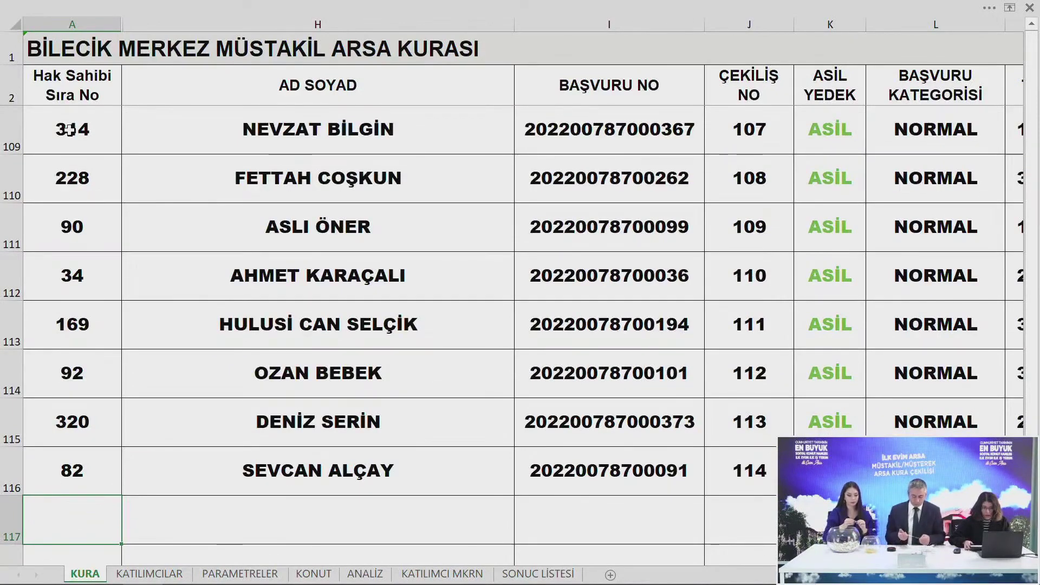
Enter the drawn Hak Sahibi Sıra No values 123, 64 and 208 in cells A117 through A119
{"action": "type", "text": "123"}
{"action": "key", "text": "Return"}
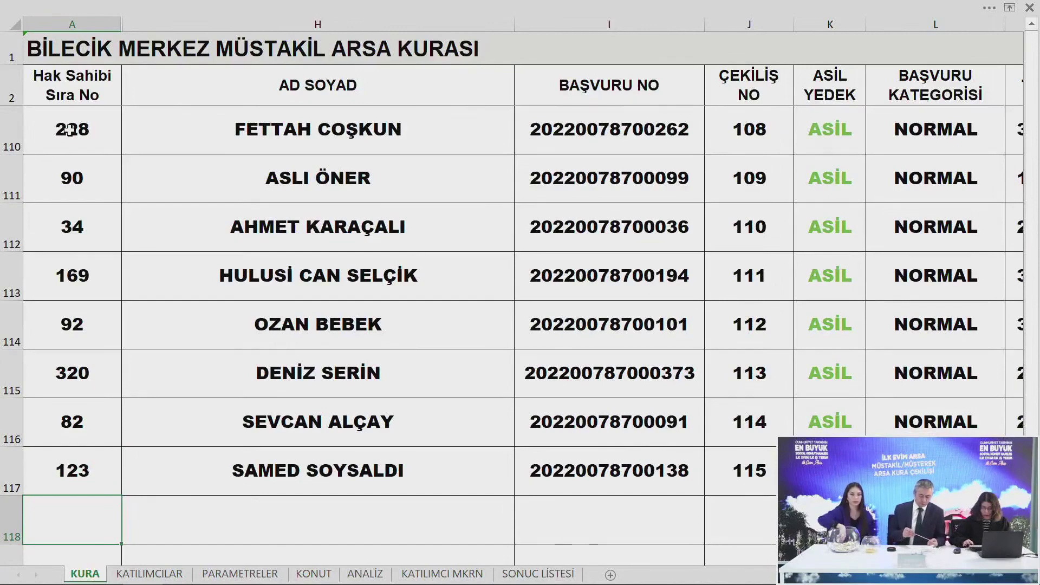
{"action": "type", "text": "64"}
{"action": "key", "text": "Return"}
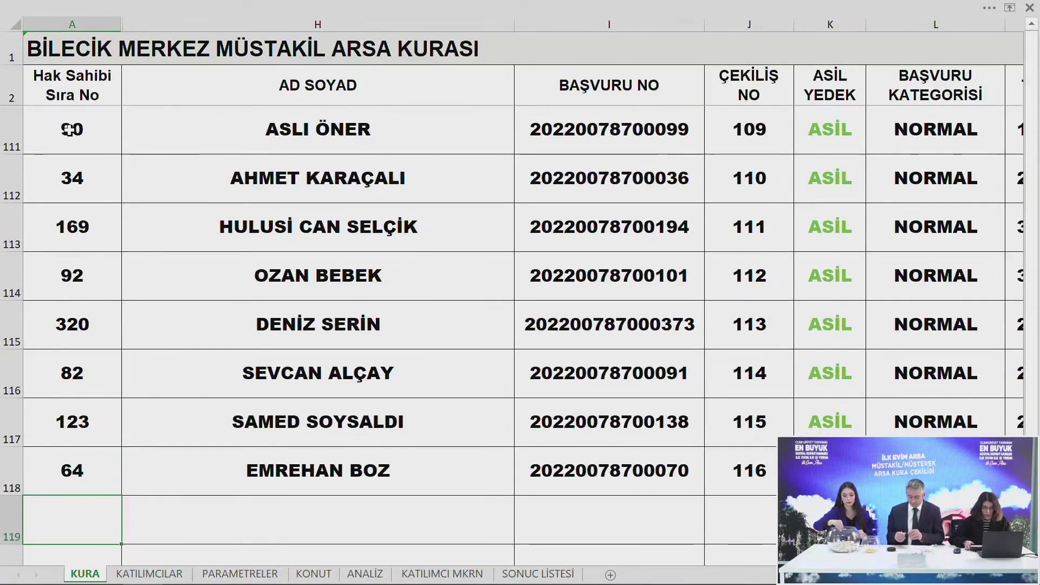
{"action": "type", "text": "20"}
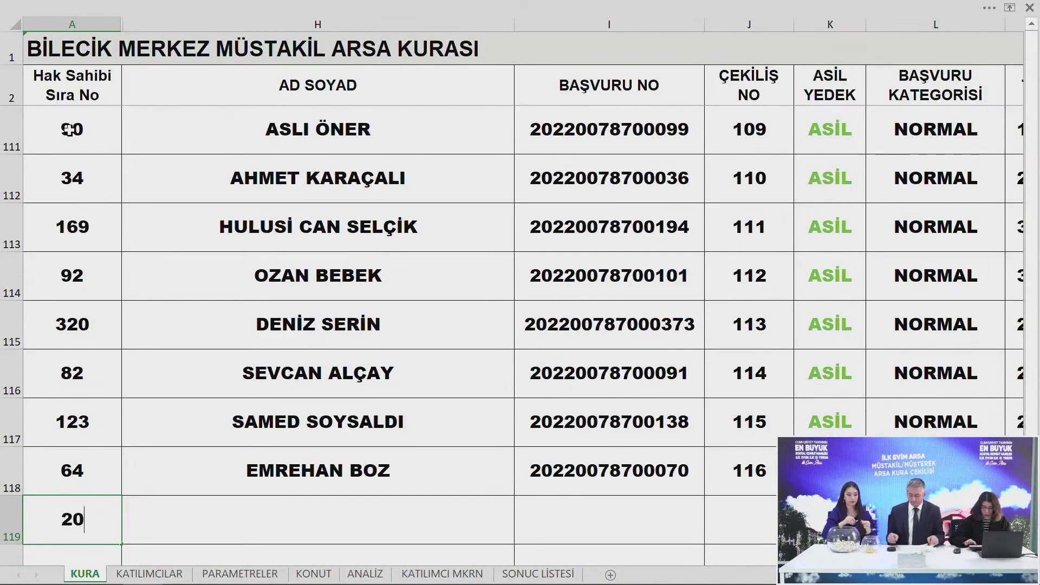
{"action": "type", "text": "8"}
{"action": "key", "text": "Return"}
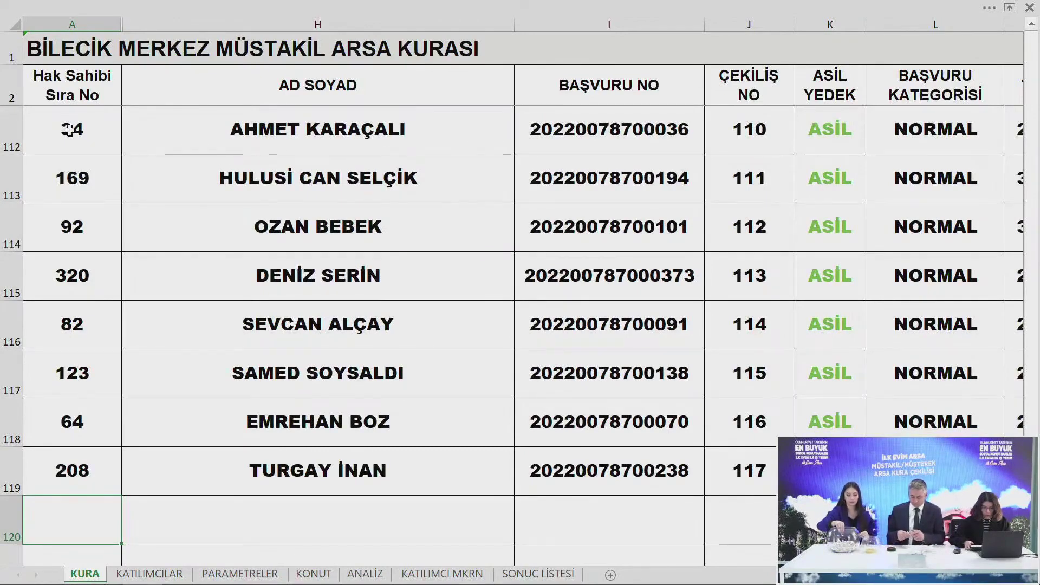
Fill cells A120 through A122 of the Hak Sahibi Sıra No column with the drawn numbers 248, 259 and 38
{"action": "type", "text": "2"}
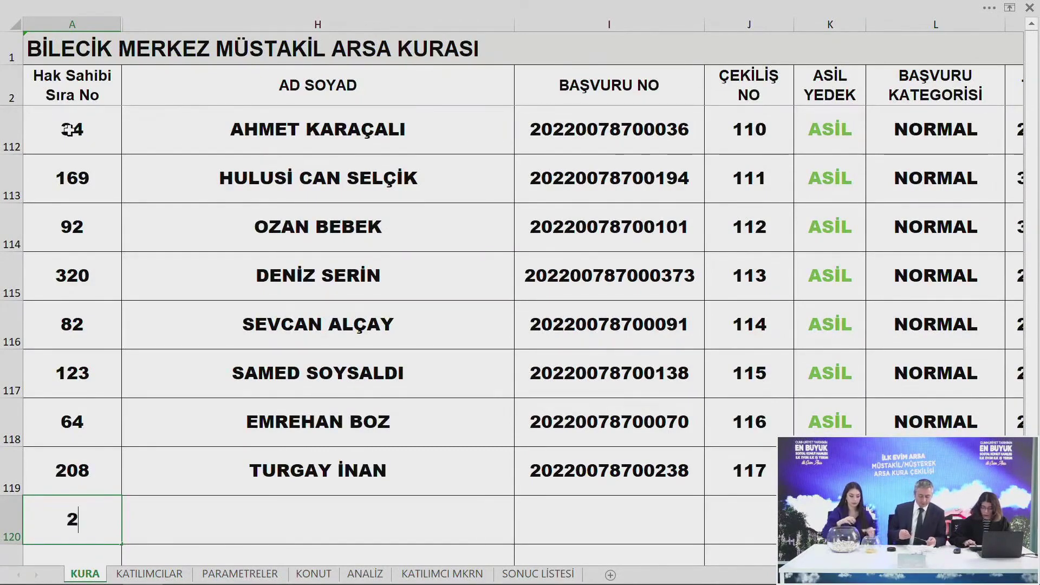
{"action": "type", "text": "48"}
{"action": "key", "text": "Return"}
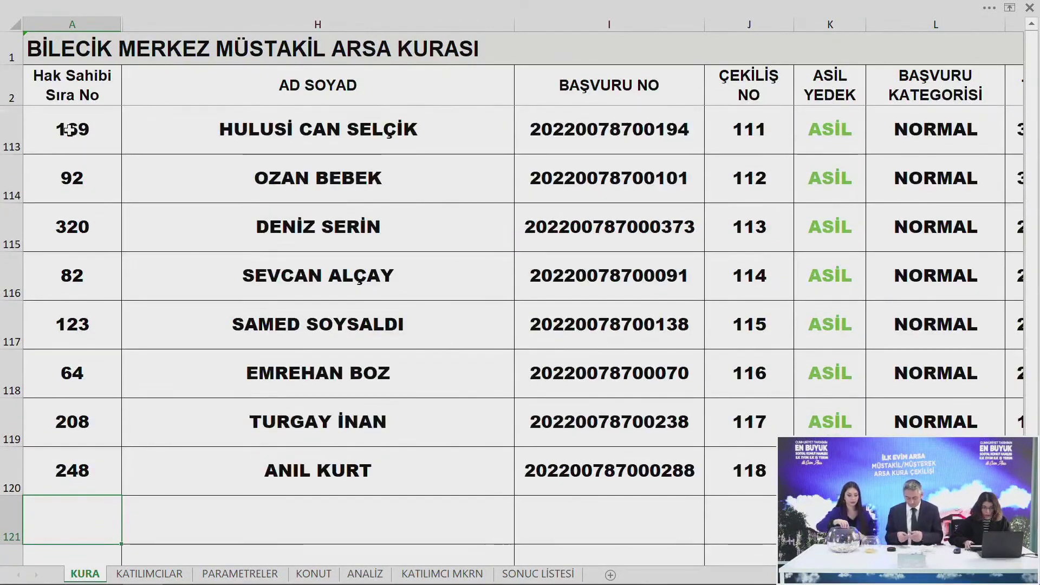
{"action": "type", "text": "259"}
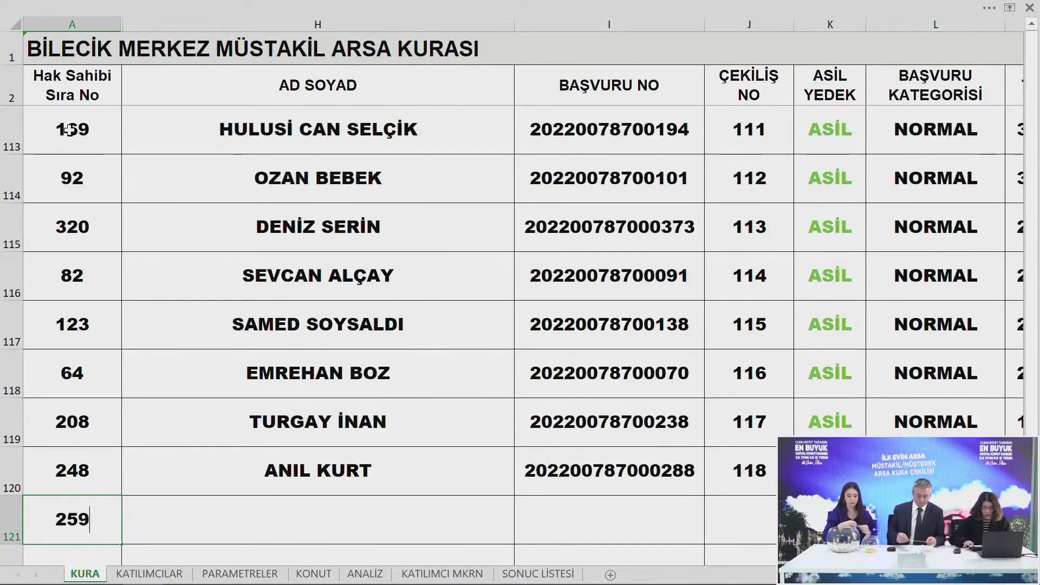
{"action": "key", "text": "Return"}
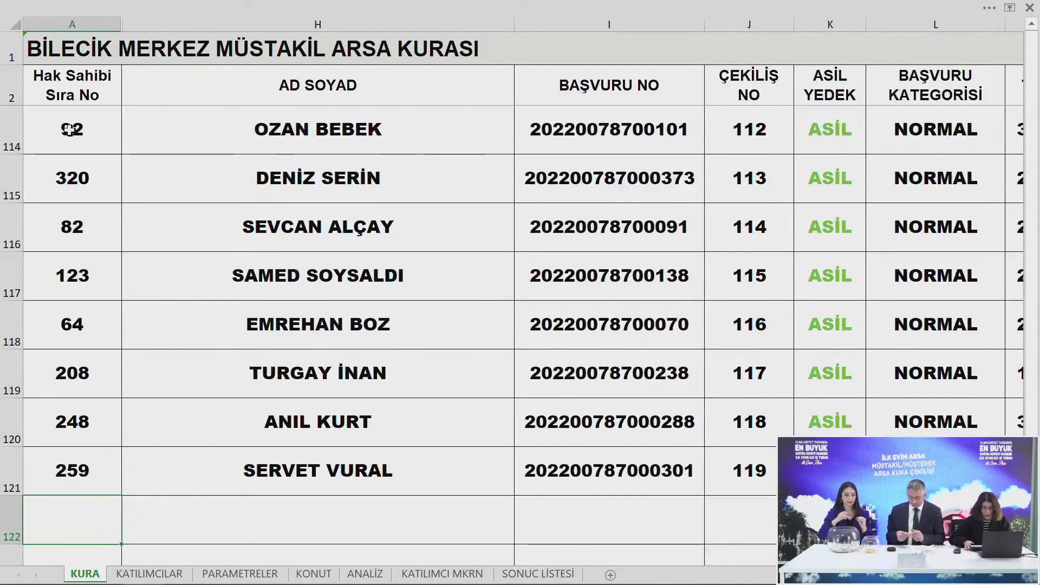
{"action": "type", "text": "38"}
{"action": "key", "text": "Return"}
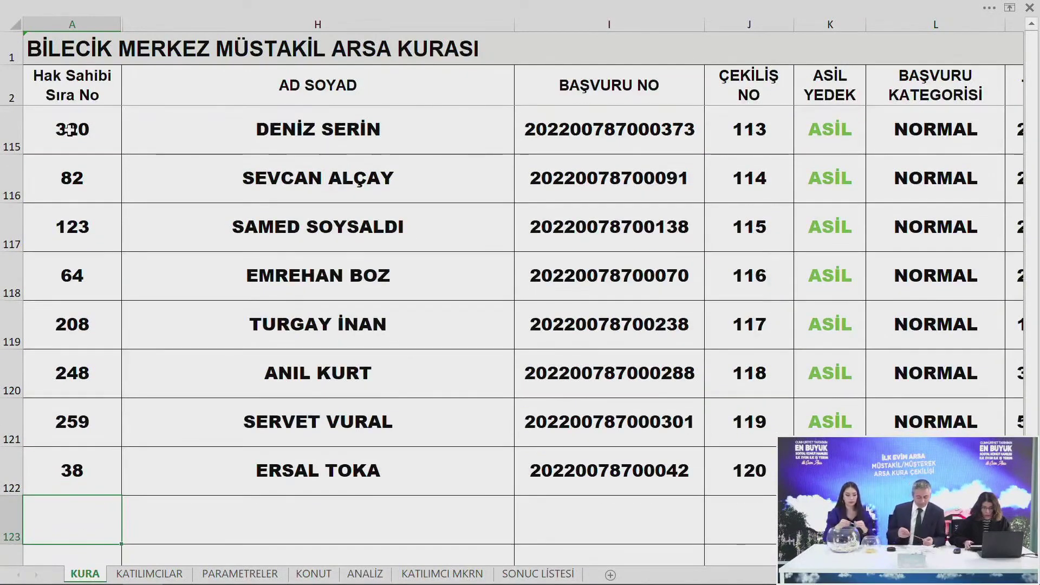
Record the drawn numbers 282, 288 and 52 in the Hak Sahibi Sıra No column, cells A123 through A125
{"action": "type", "text": "282"}
{"action": "key", "text": "Return"}
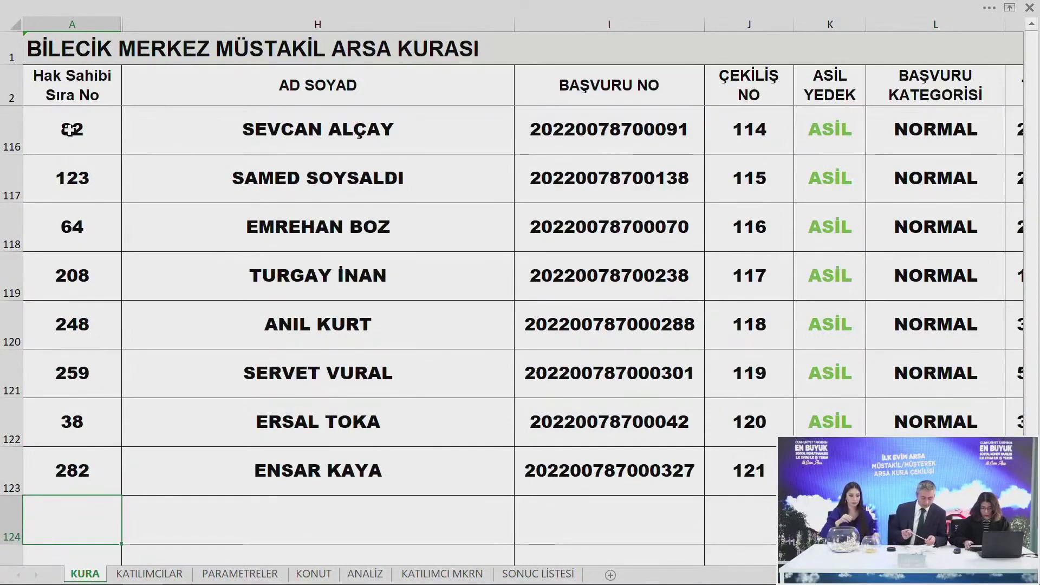
{"action": "type", "text": "288"}
{"action": "key", "text": "Return"}
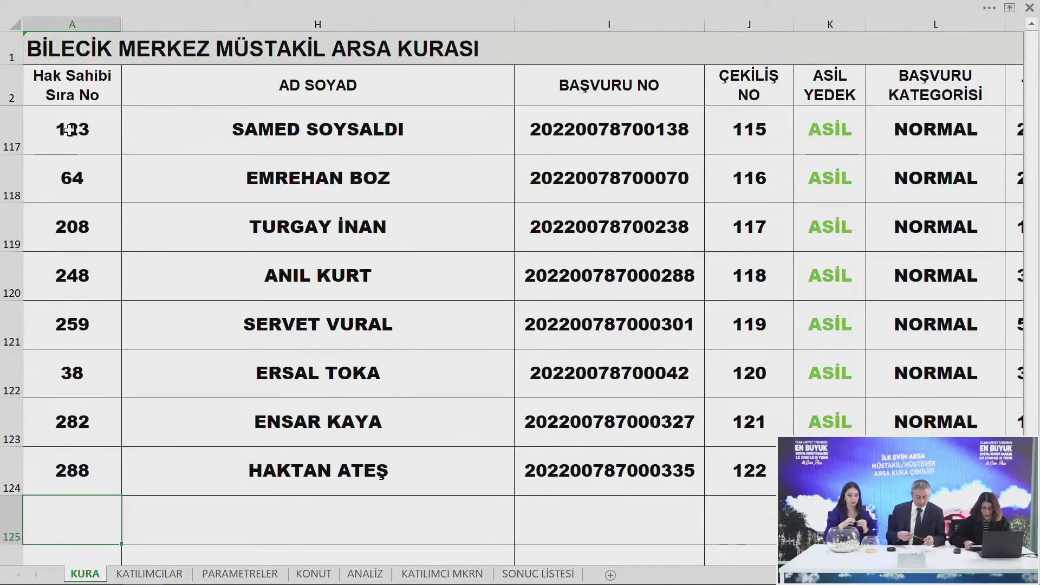
{"action": "key", "text": "Return"}
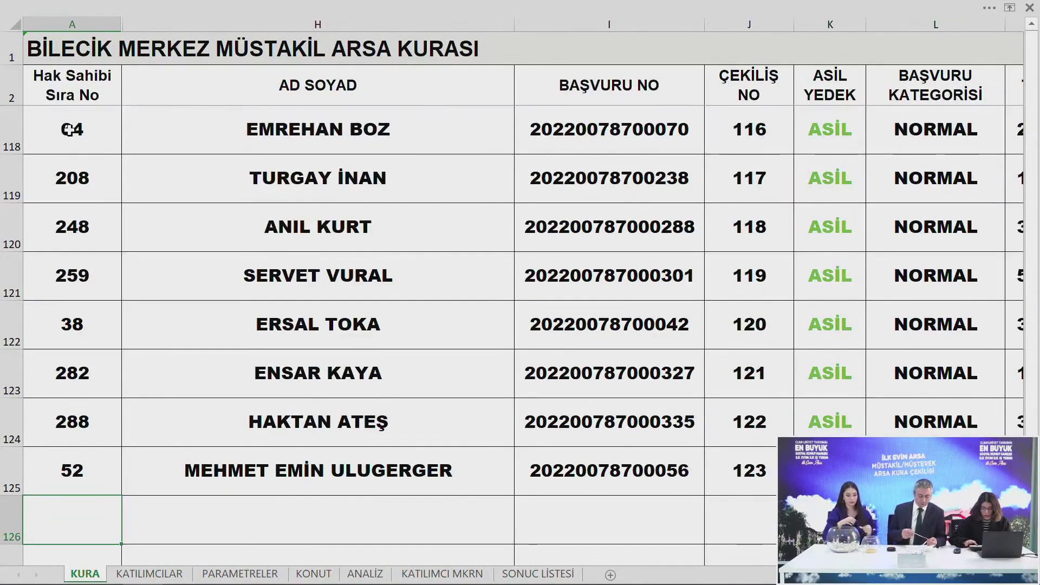
Enter the drawn numbers 140, 150 and 241 in the Hak Sahibi Sıra No column, cells A126 through A128
{"action": "type", "text": "140"}
{"action": "key", "text": "Return"}
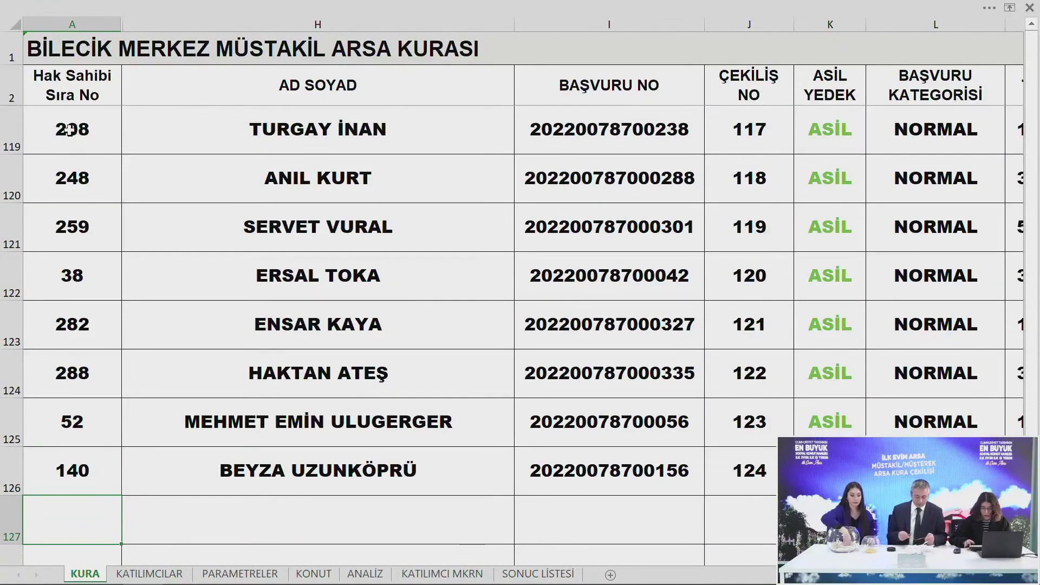
{"action": "type", "text": "150"}
{"action": "key", "text": "Return"}
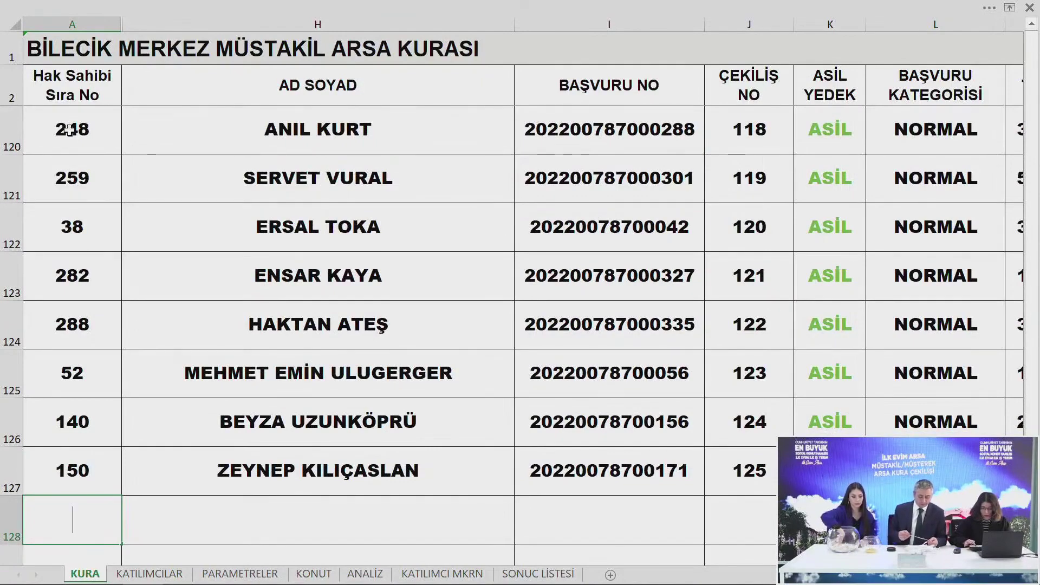
{"action": "type", "text": "241"}
{"action": "key", "text": "Return"}
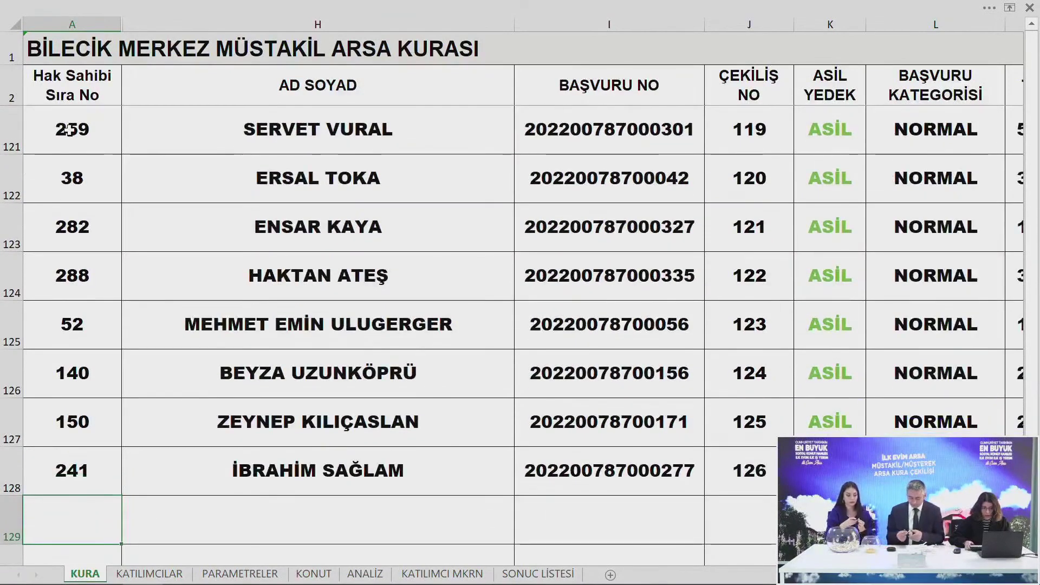
Record the drawn Hak Sahibi Sıra No values 132, 33 and 197 in cells A129 through A131
{"action": "type", "text": "13"}
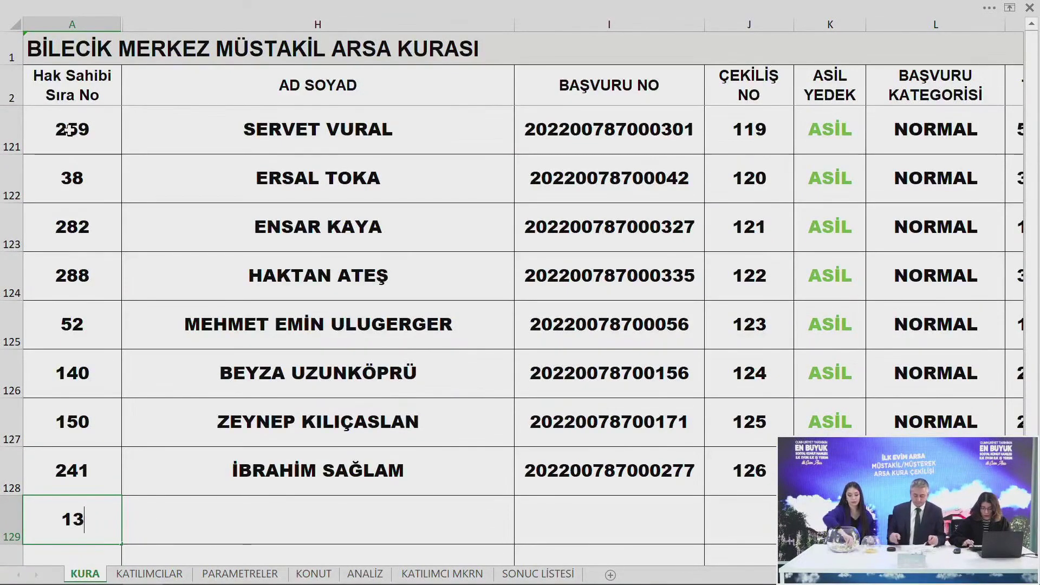
{"action": "type", "text": "2"}
{"action": "key", "text": "Return"}
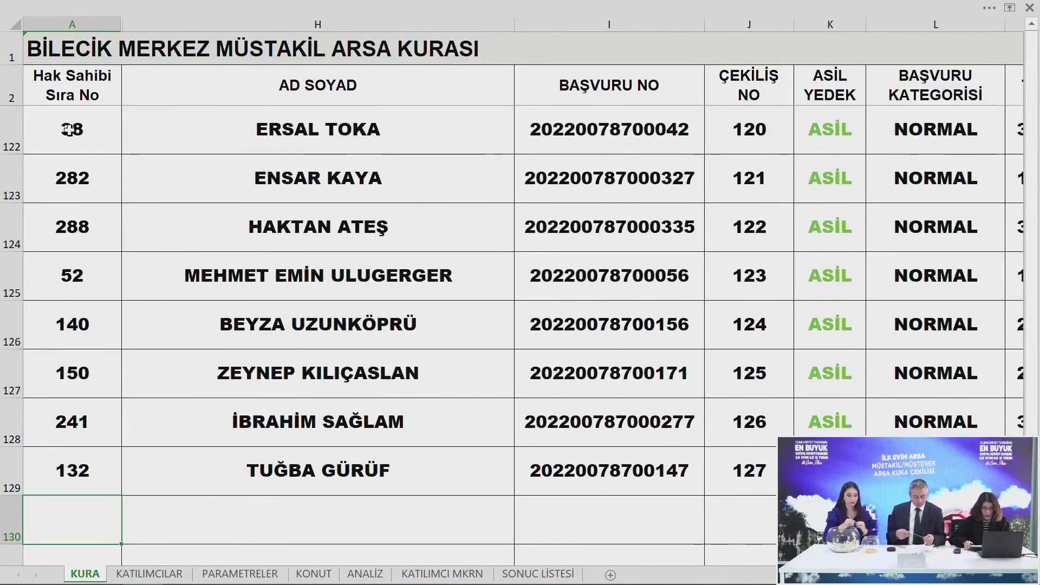
{"action": "type", "text": "33"}
{"action": "key", "text": "Return"}
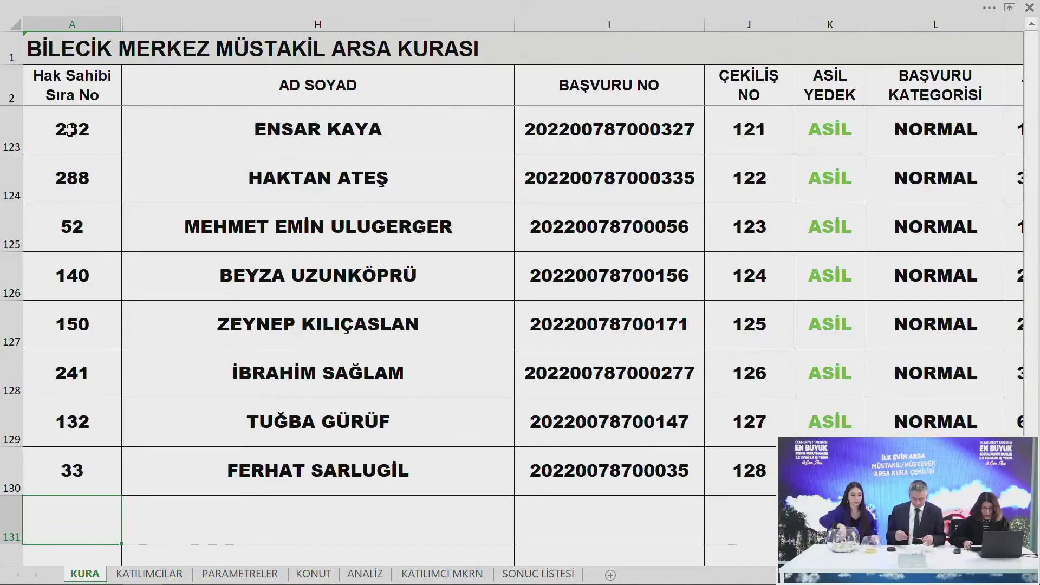
{"action": "type", "text": "19"}
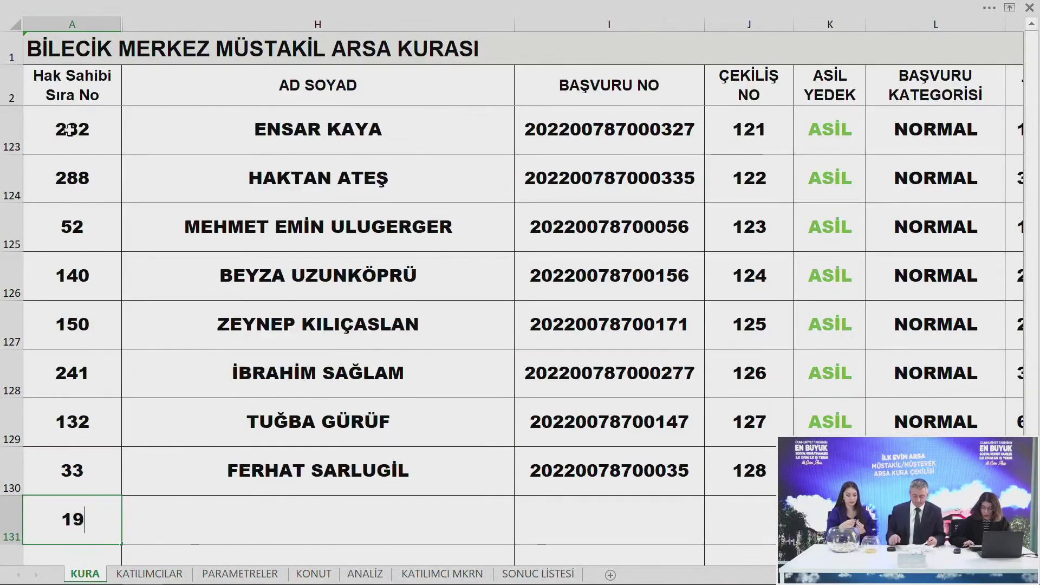
{"action": "type", "text": "7"}
{"action": "key", "text": "Return"}
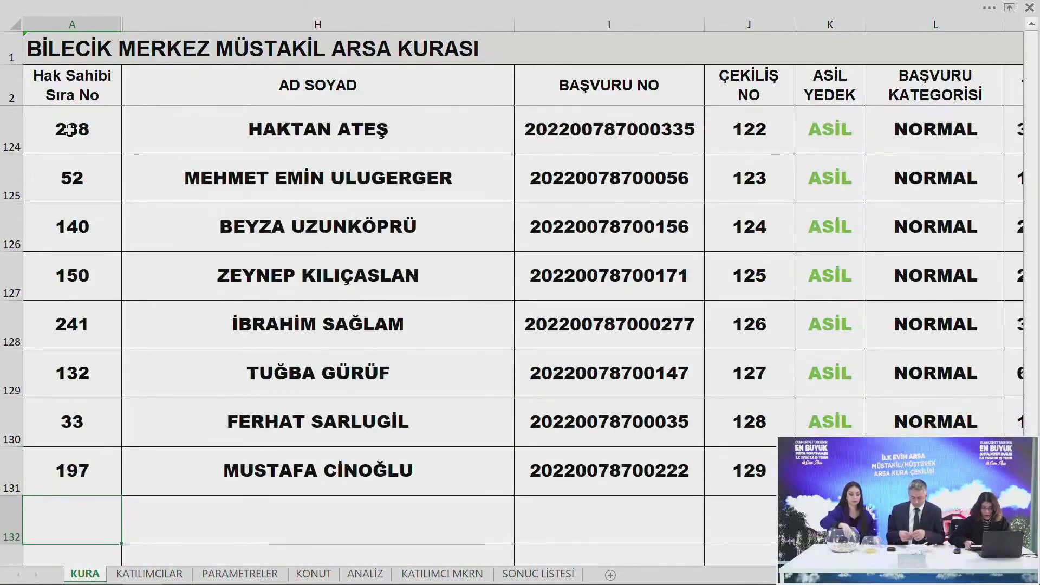
Fill cells A132 through A134 of the Hak Sahibi Sıra No column with the drawn numbers 98, 44 and 154
{"action": "type", "text": "98"}
{"action": "key", "text": "Return"}
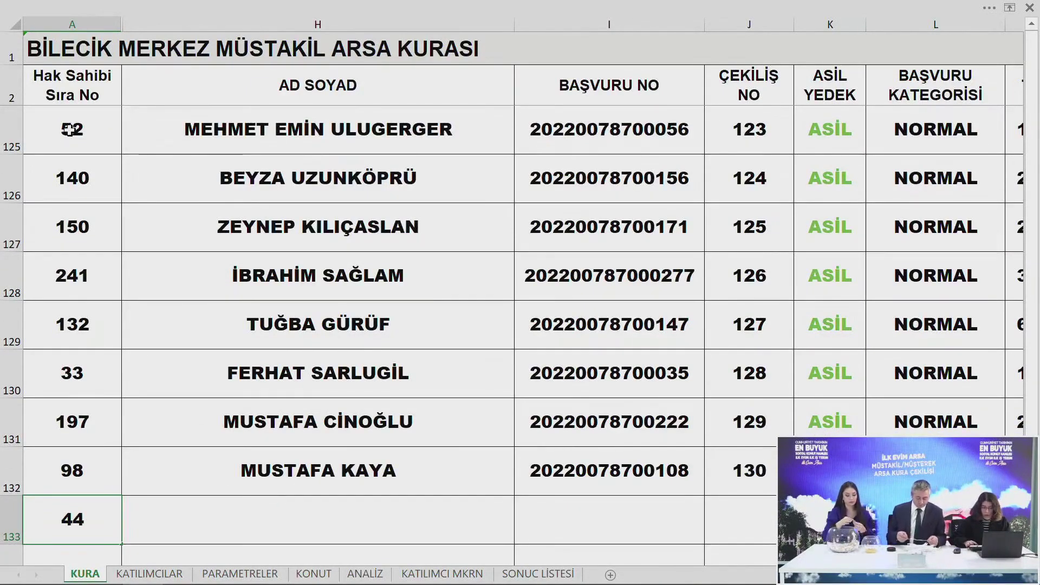
{"action": "key", "text": "Return"}
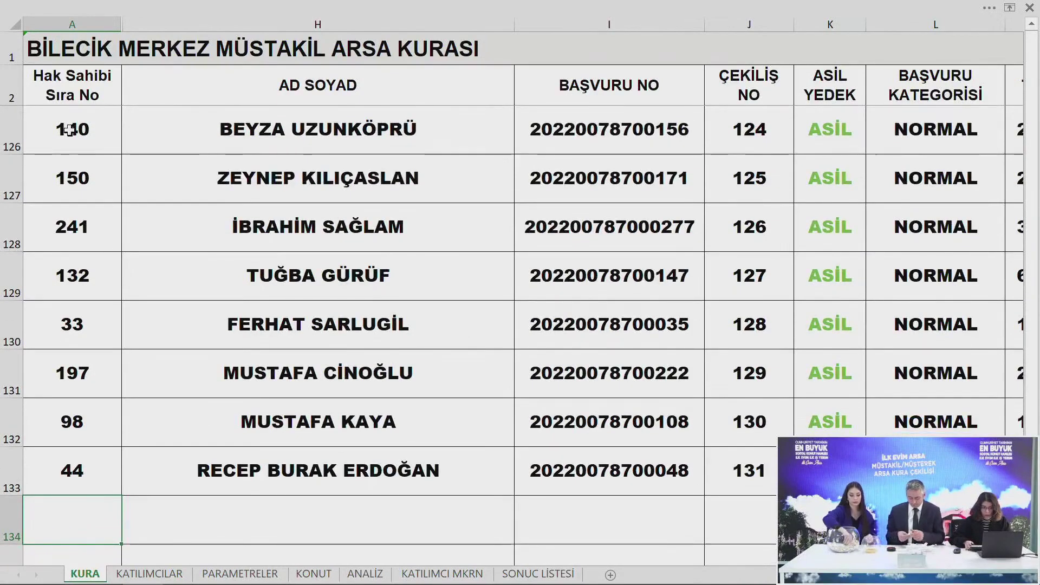
{"action": "type", "text": "154"}
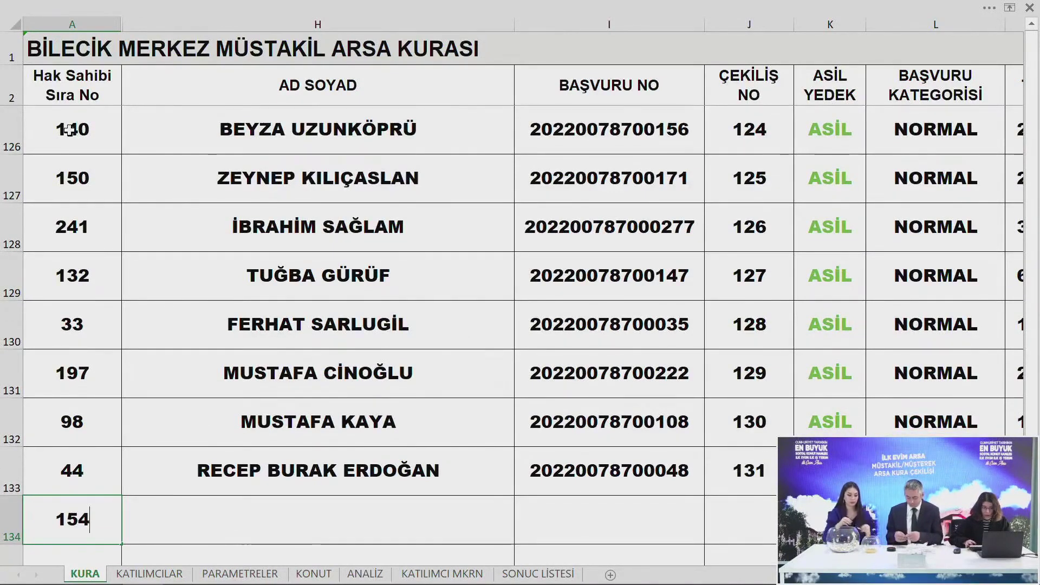
{"action": "key", "text": "Return"}
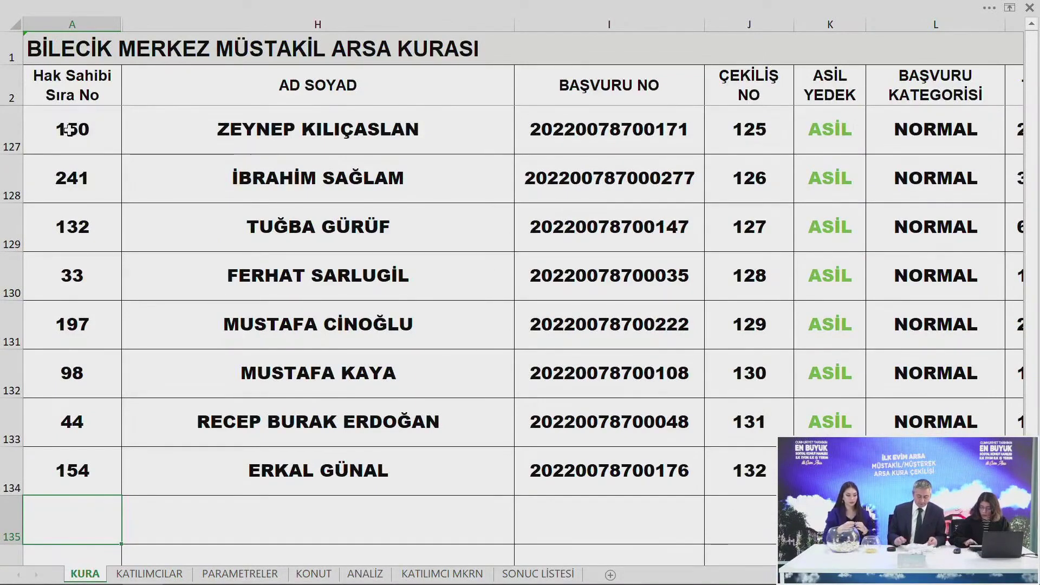
Record the drawn numbers 112, 175 and 230 in the Hak Sahibi Sıra No column, cells A135 through A137
{"action": "type", "text": "112"}
{"action": "key", "text": "Return"}
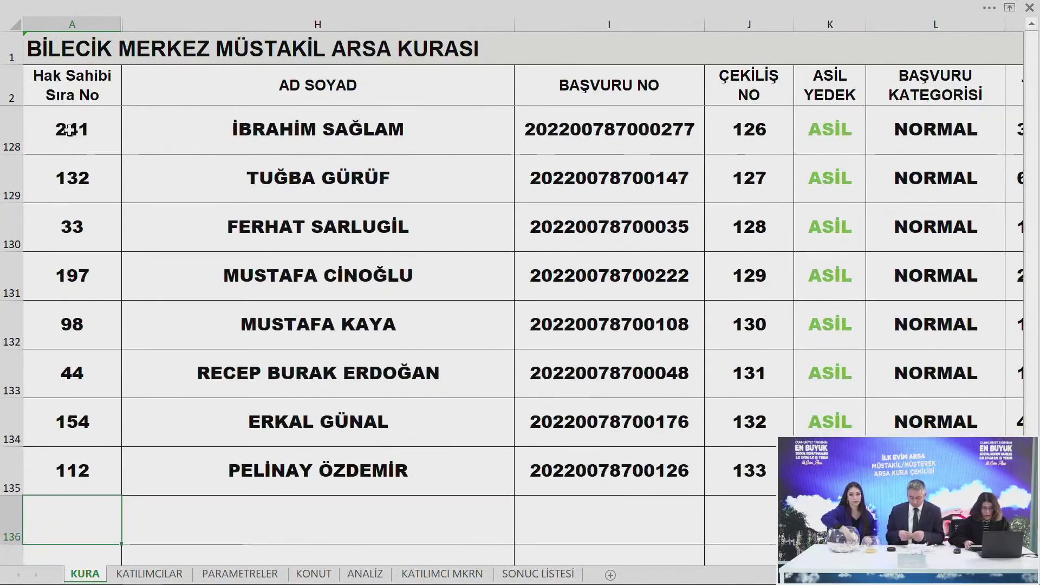
{"action": "type", "text": "1"}
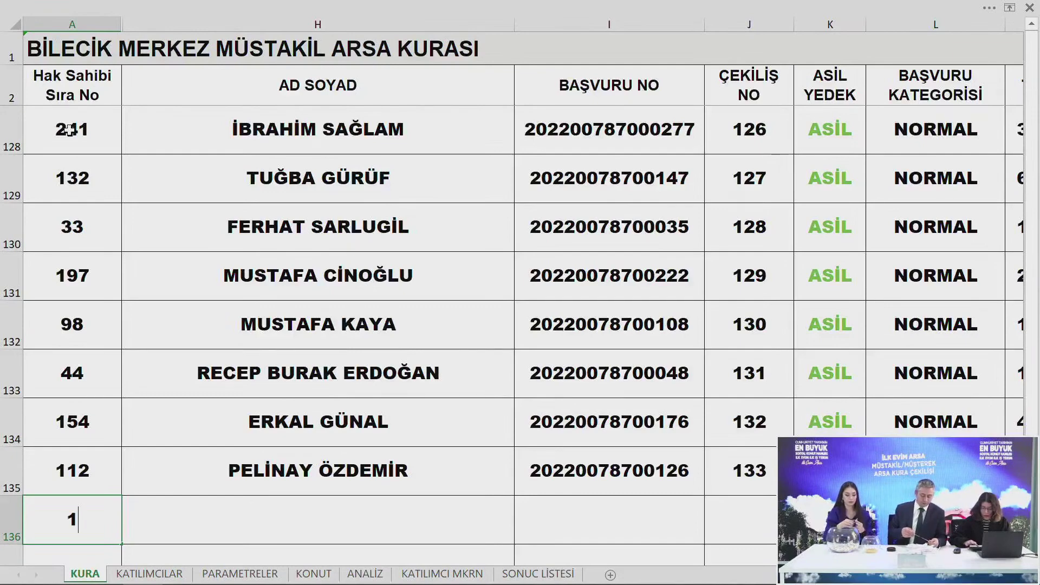
{"action": "type", "text": "75"}
{"action": "key", "text": "Return"}
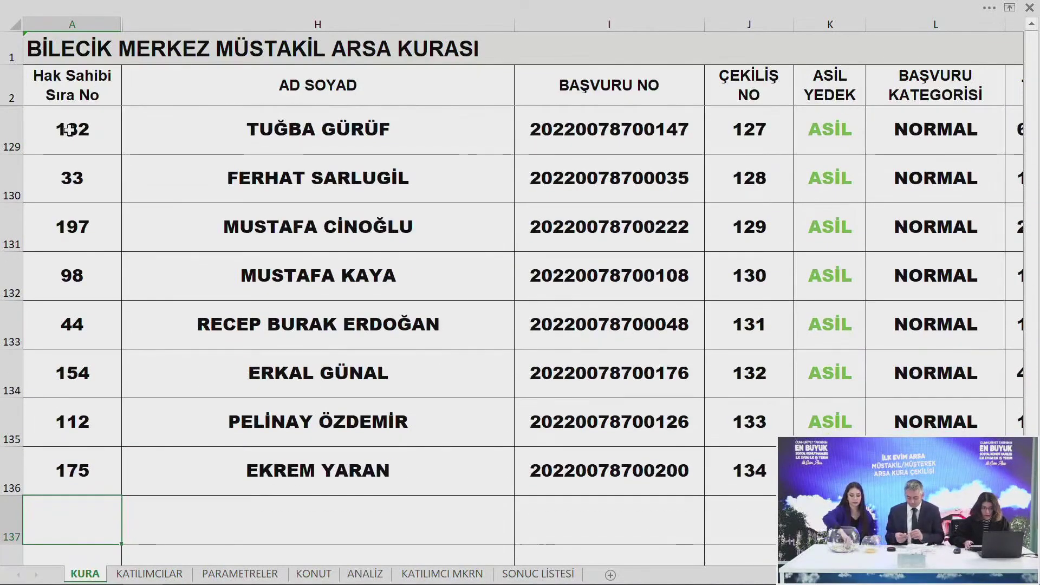
{"action": "type", "text": "2"}
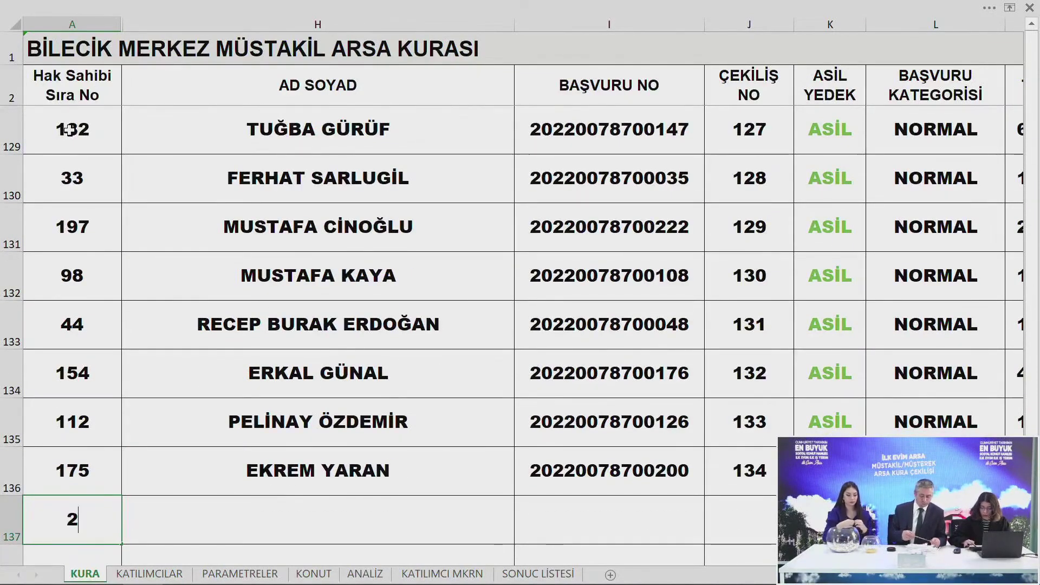
{"action": "type", "text": "30"}
{"action": "key", "text": "Return"}
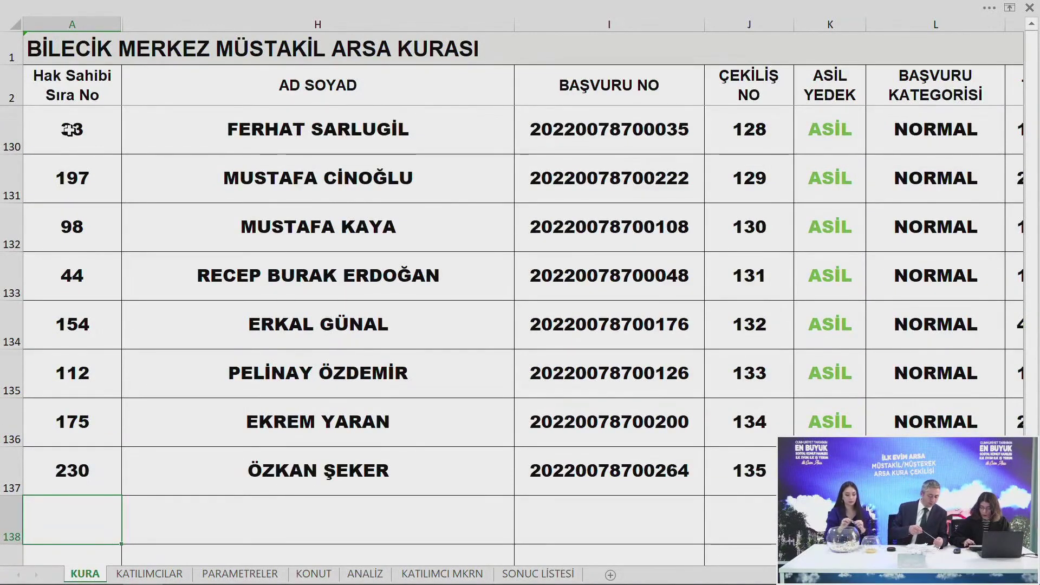
Enter the drawn Hak Sahibi Sıra No values 227, 99 and 42 in cells A138 through A140
{"action": "type", "text": "227"}
{"action": "key", "text": "Return"}
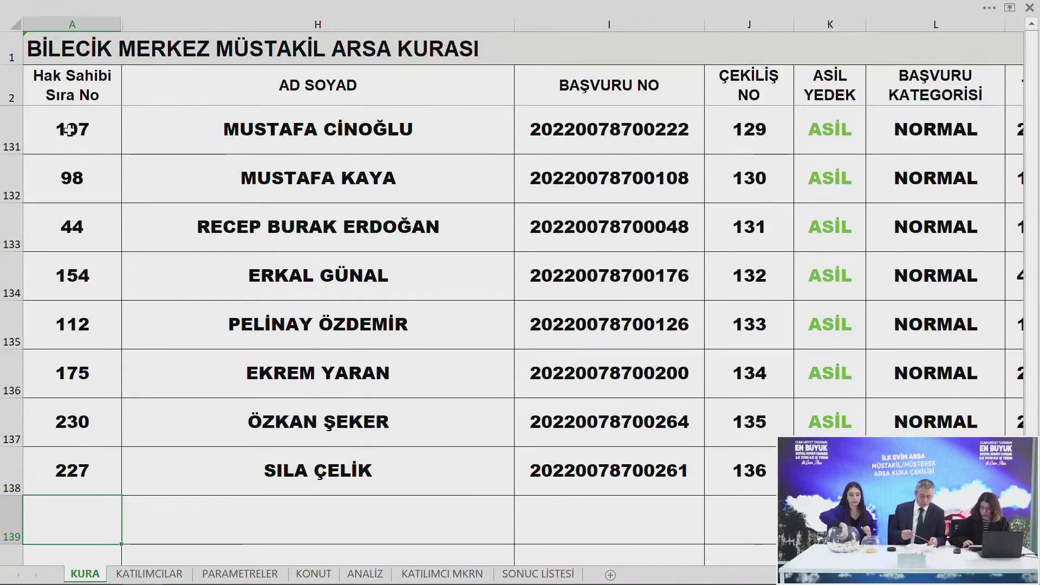
{"action": "type", "text": "99"}
{"action": "key", "text": "Return"}
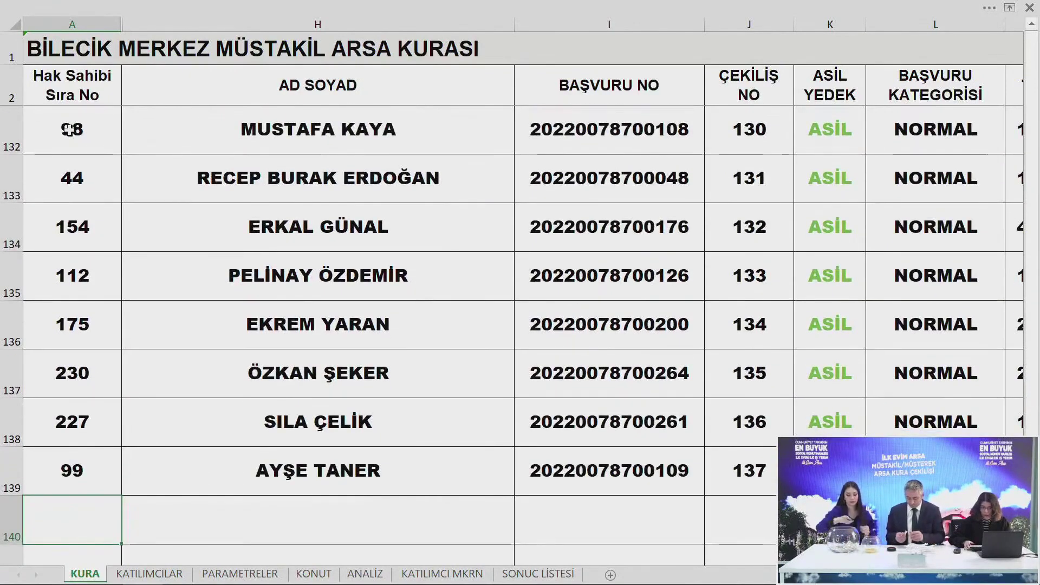
{"action": "type", "text": "4"}
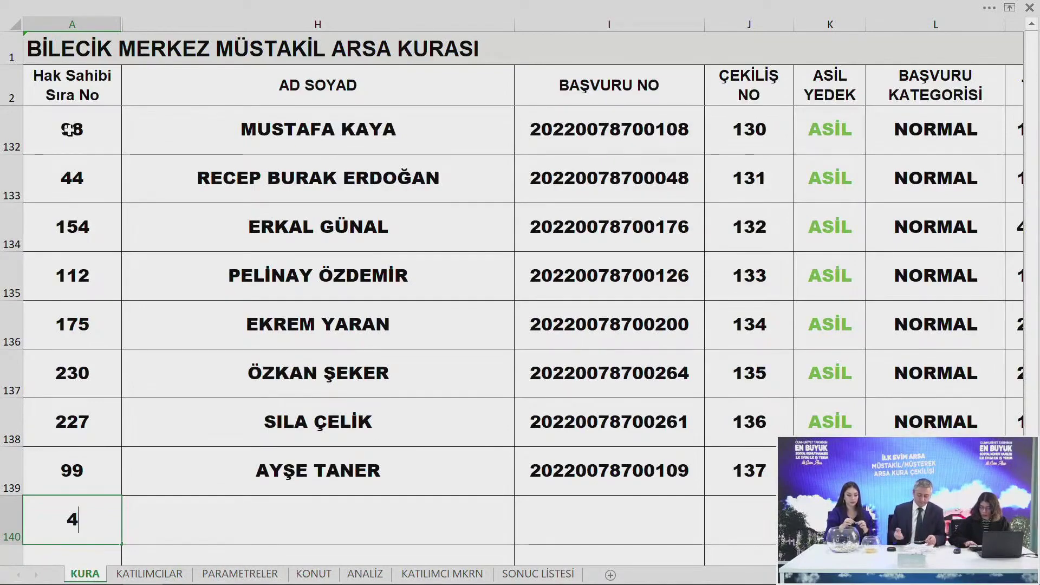
{"action": "type", "text": "2"}
{"action": "key", "text": "Return"}
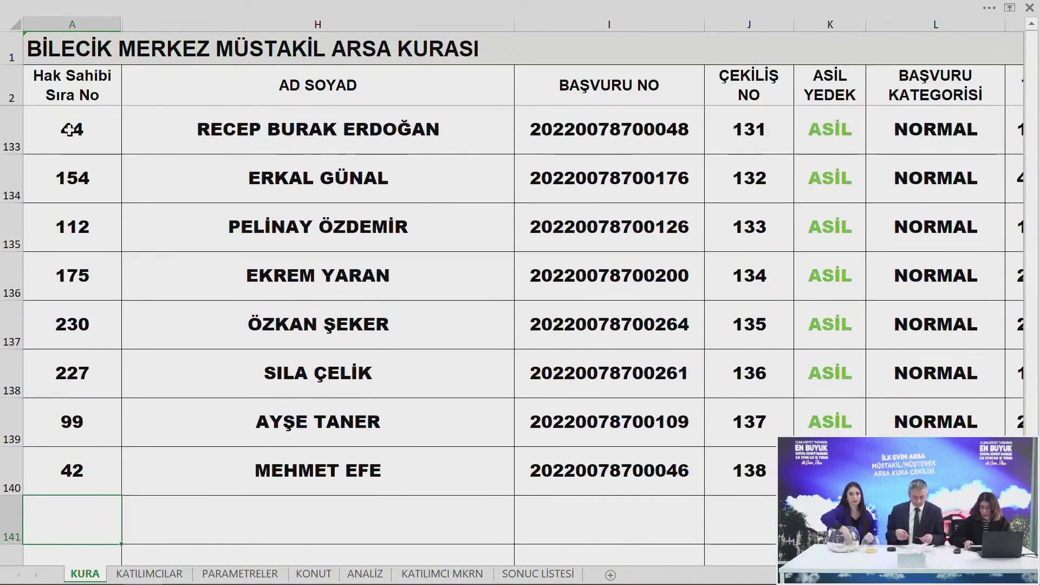
Fill cells A141 through A143 of the Hak Sahibi Sıra No column with the drawn numbers 266, 55 and 41
{"action": "type", "text": "266"}
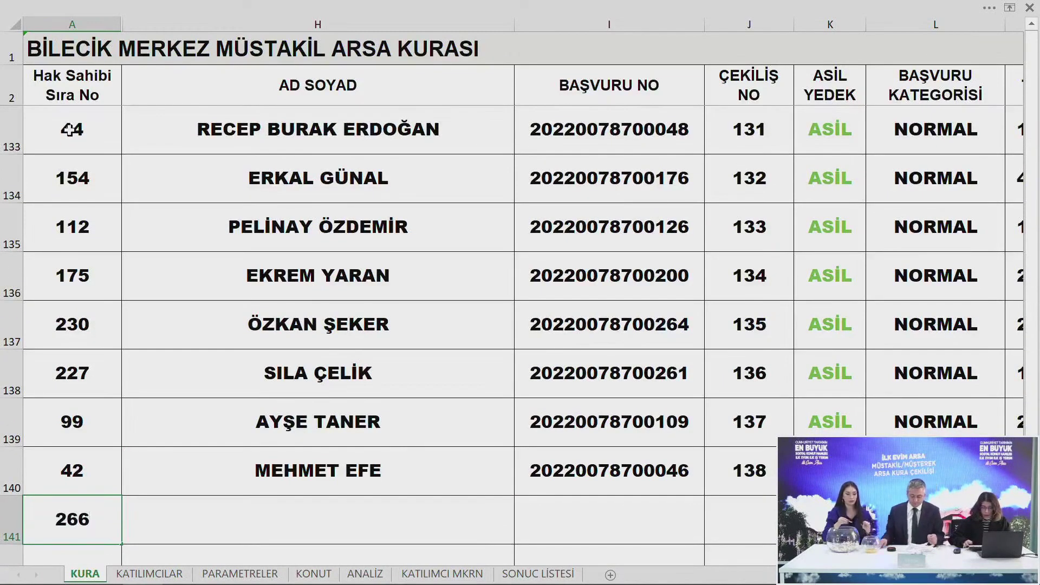
{"action": "key", "text": "Return"}
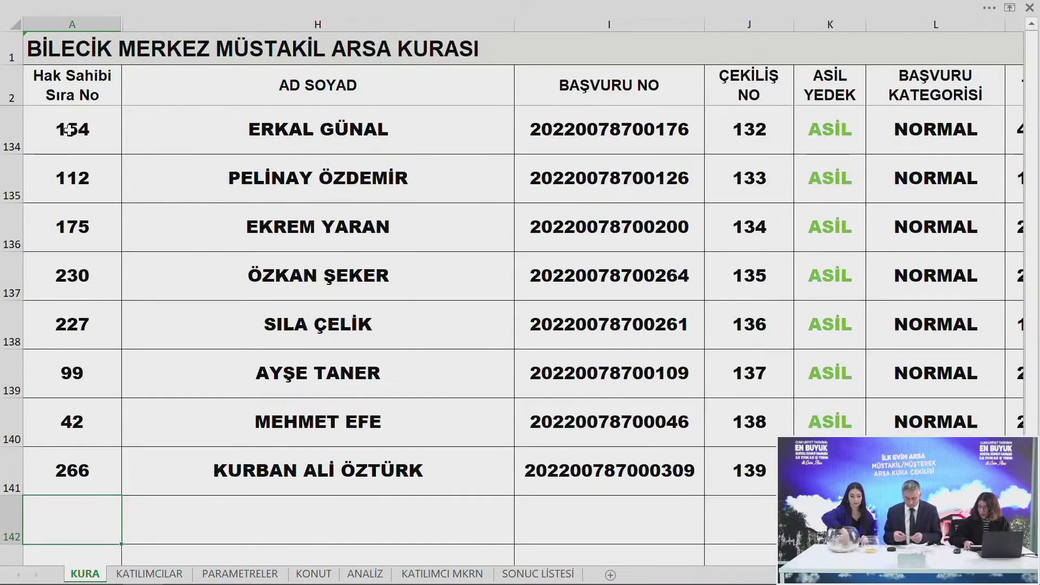
{"action": "type", "text": "55"}
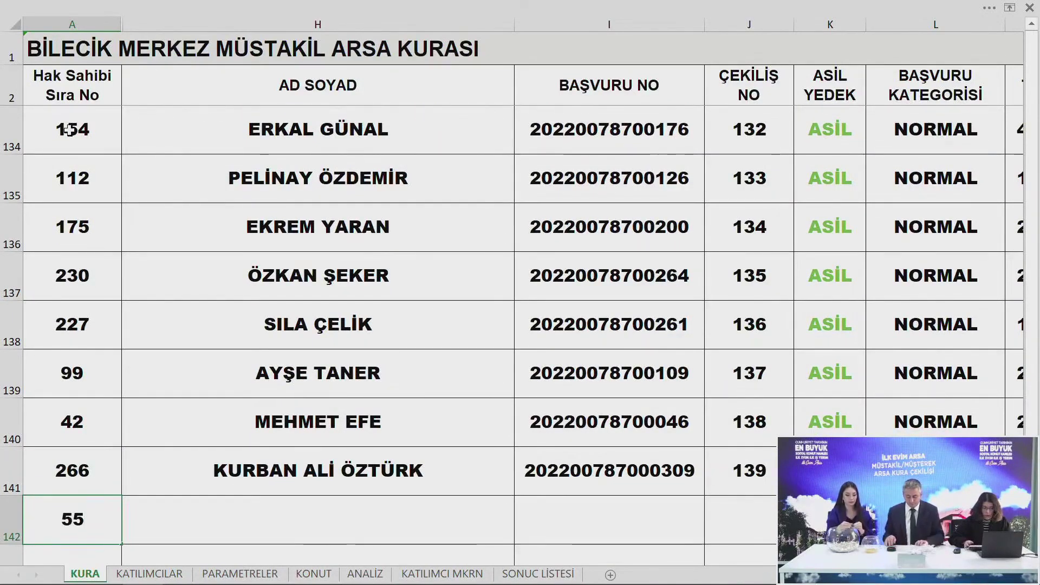
{"action": "key", "text": "Return"}
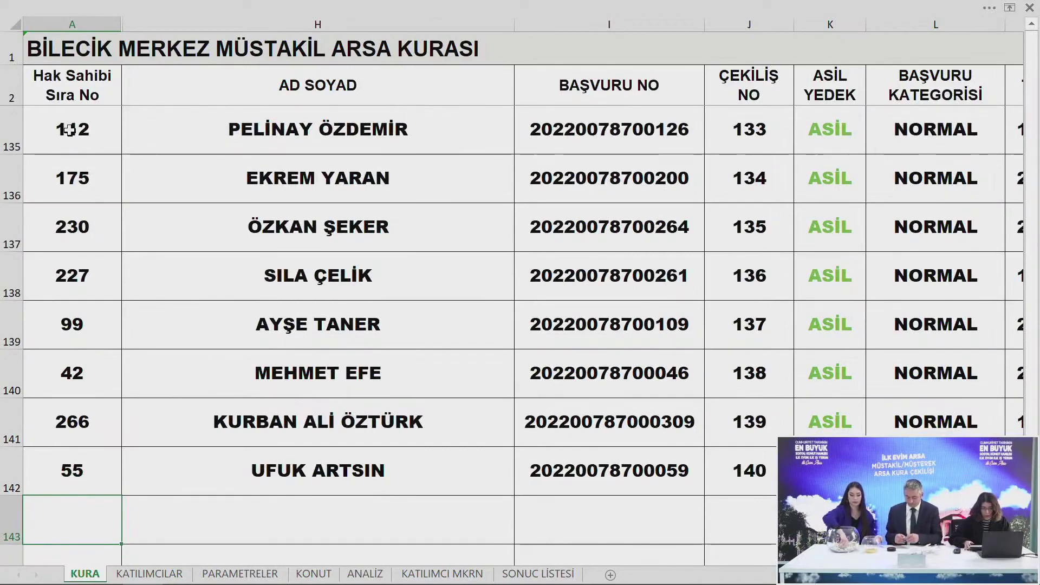
{"action": "type", "text": "41"}
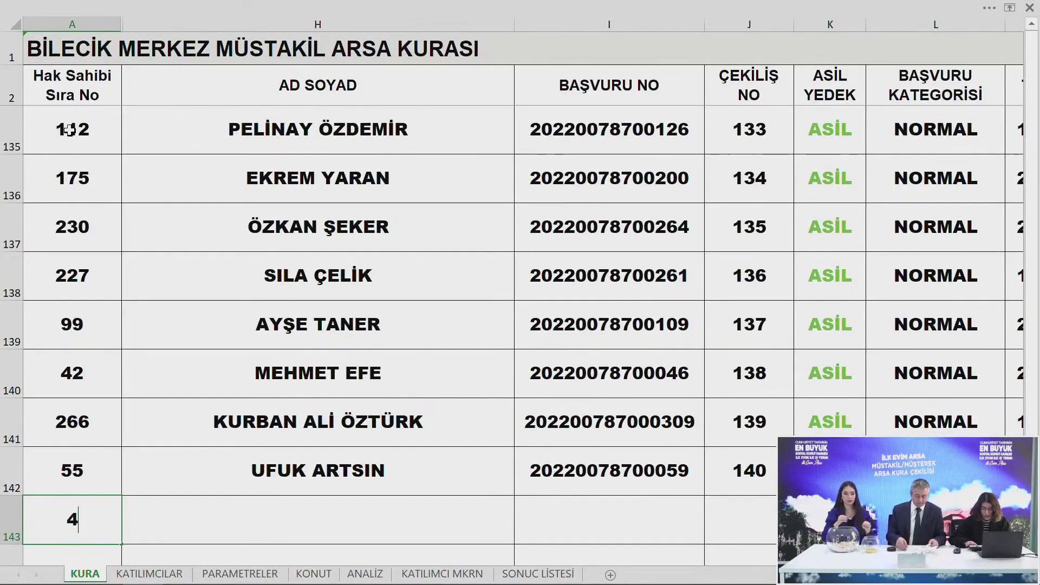
{"action": "key", "text": "Return"}
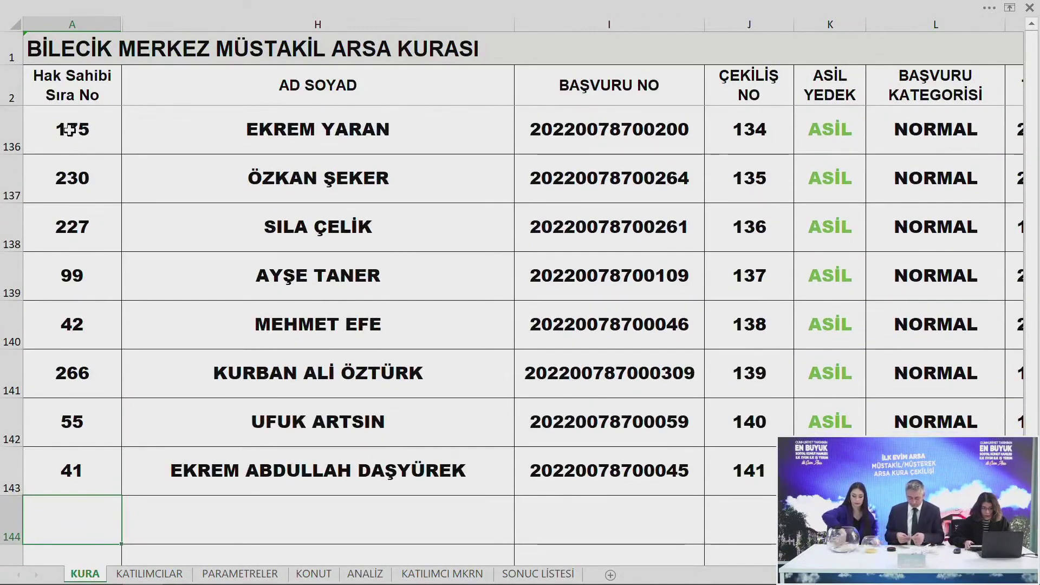
Record the drawn numbers 182, 243 and 67 in the Hak Sahibi Sıra No column, cells A144 through A146
{"action": "type", "text": "182"}
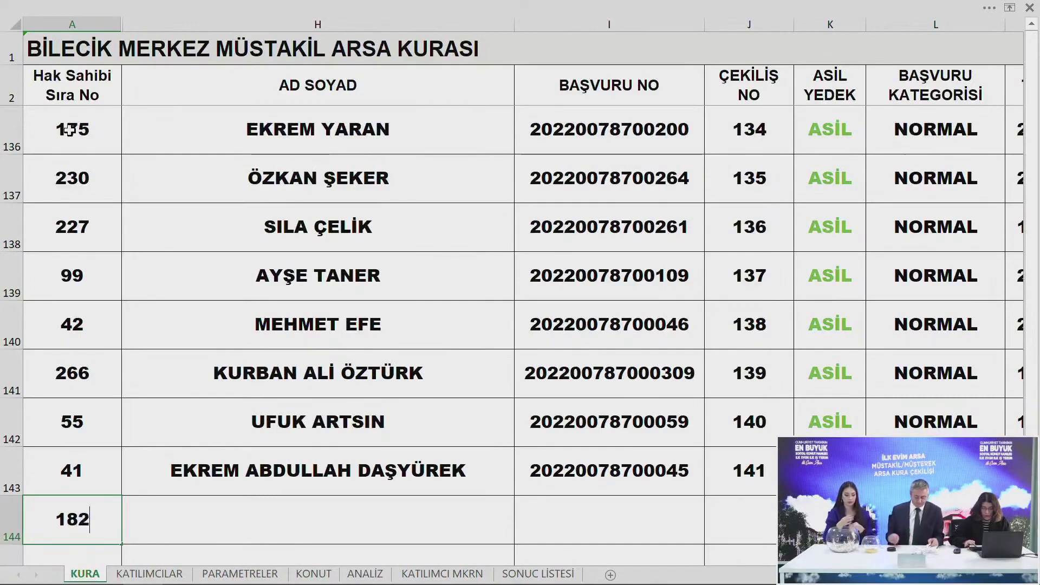
{"action": "key", "text": "Return"}
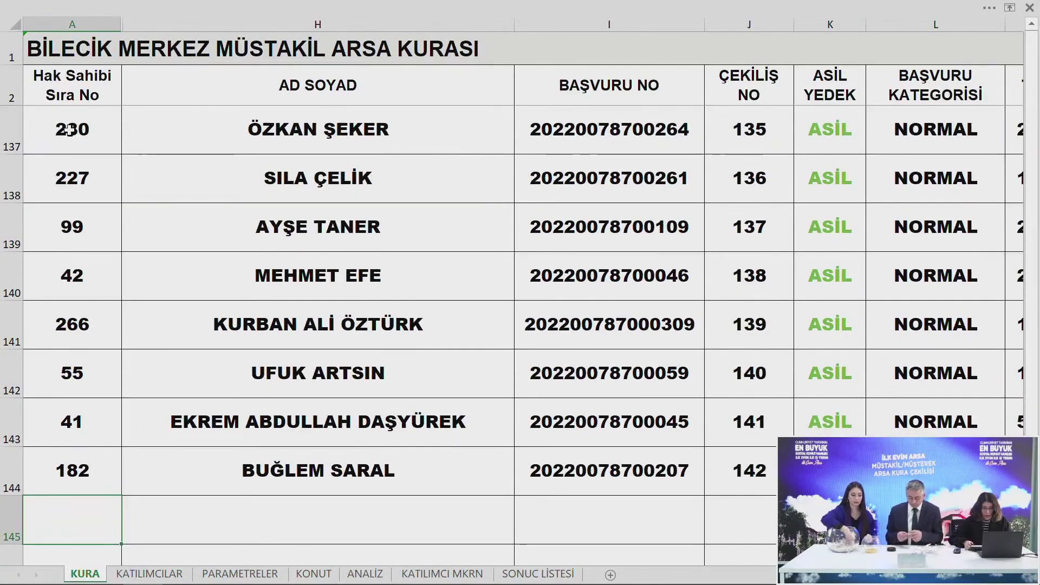
{"action": "type", "text": "243"}
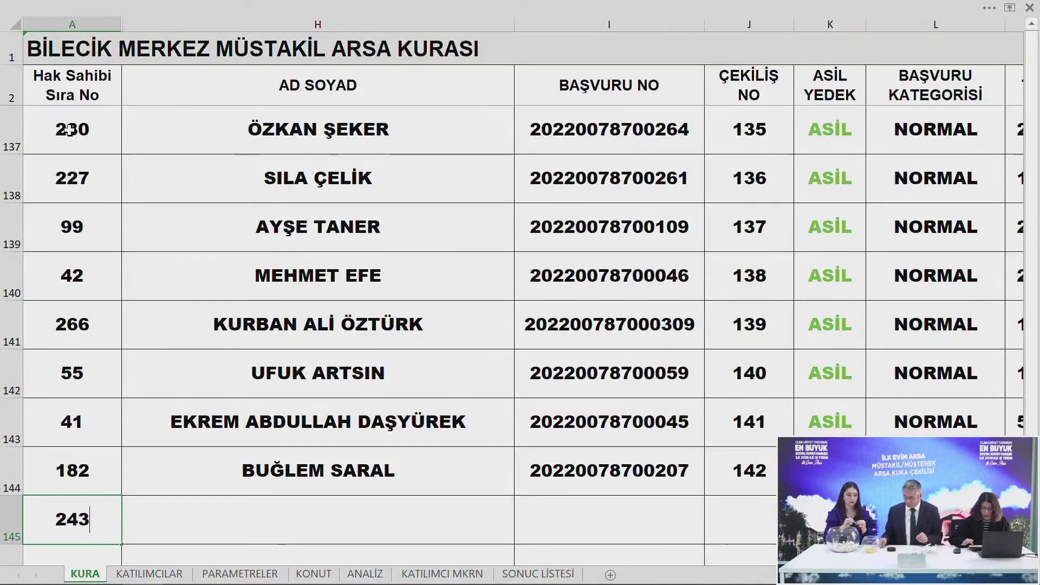
{"action": "key", "text": "Return"}
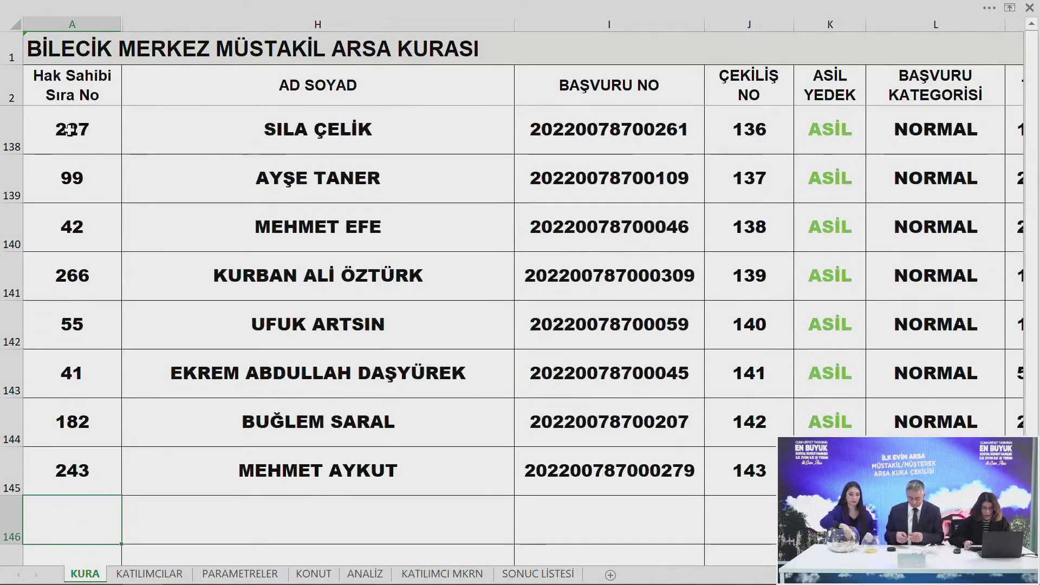
{"action": "type", "text": "67"}
{"action": "key", "text": "Return"}
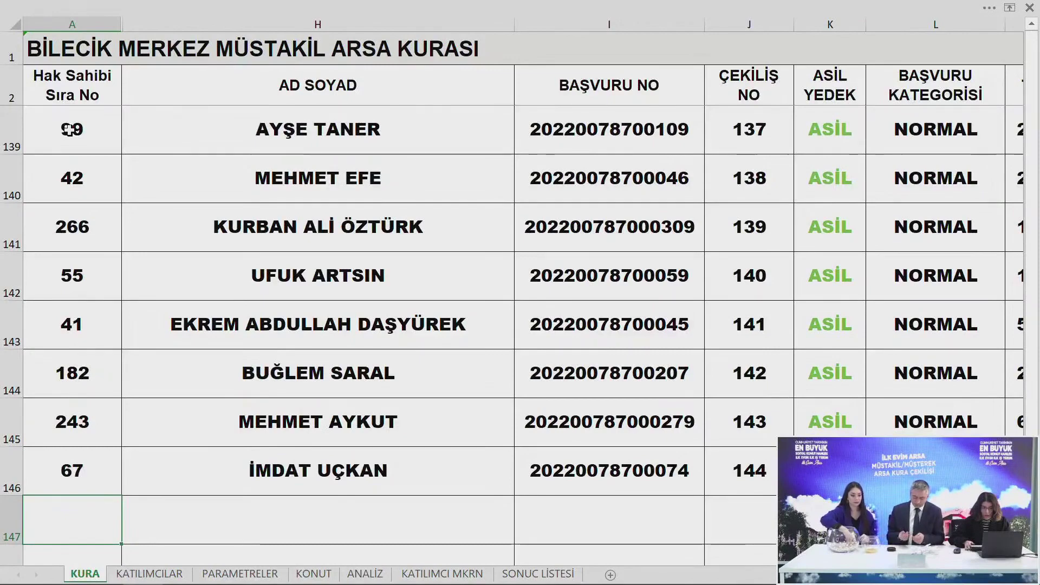
Enter the drawn Hak Sahibi Sıra No values 27 and 188 in cells A147 and A148
{"action": "type", "text": "27"}
{"action": "key", "text": "Return"}
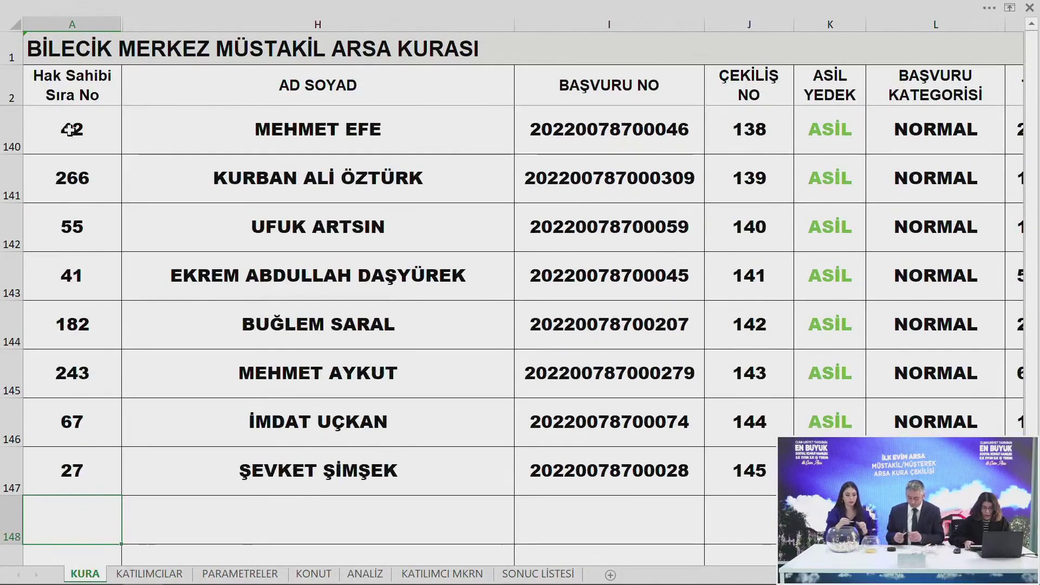
{"action": "type", "text": "1"}
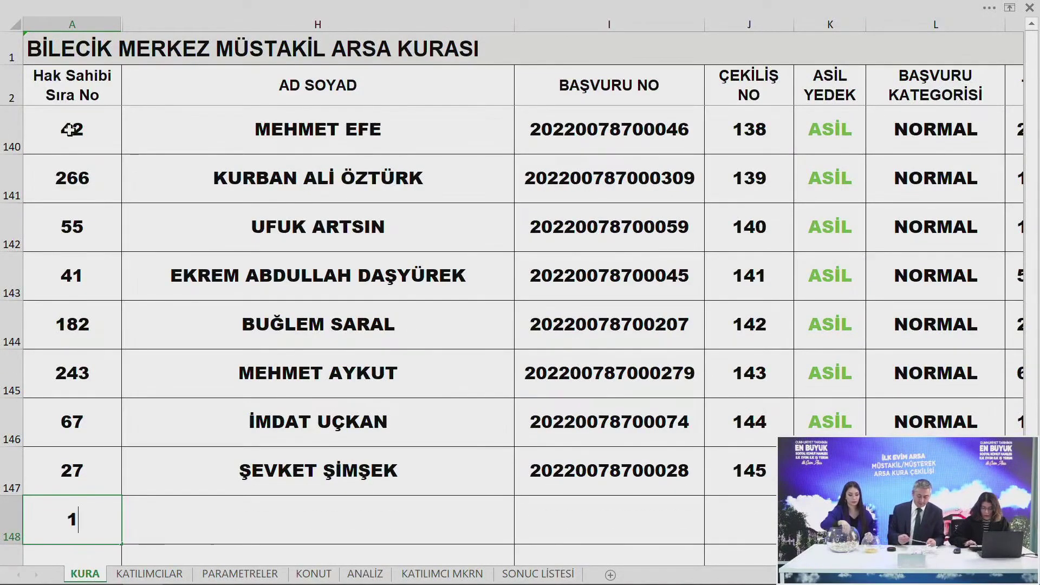
{"action": "type", "text": "88"}
{"action": "key", "text": "Return"}
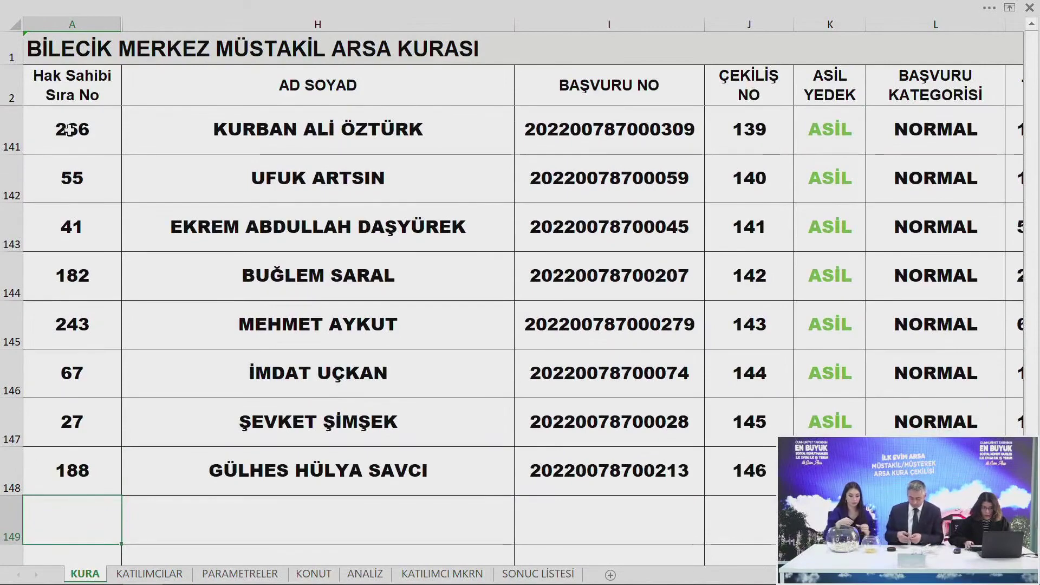
Enter the drawn Hak Sahibi Sıra No values 318, 276 and 21 in cells A149 through A151
{"action": "type", "text": "318"}
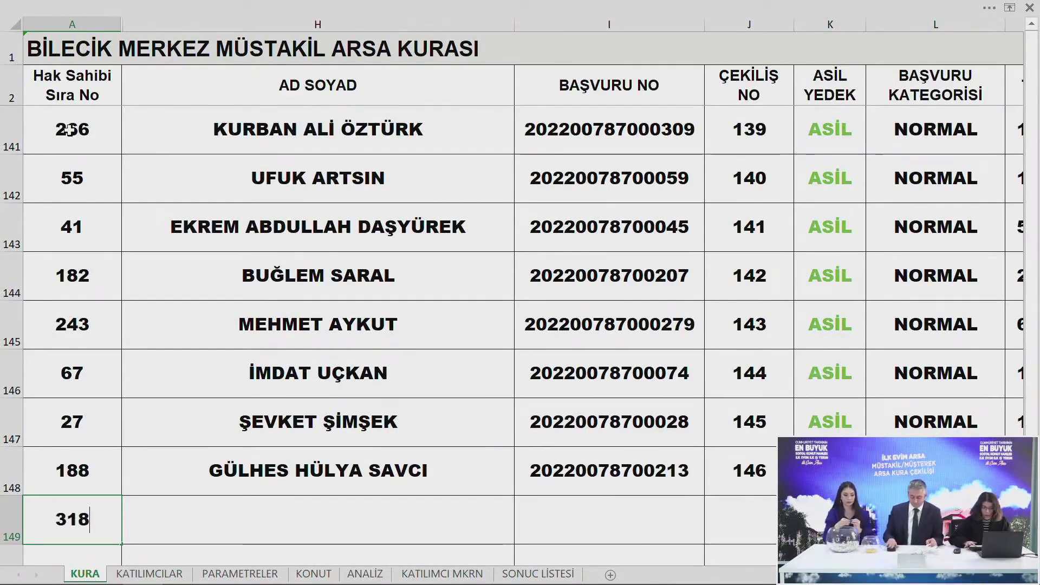
{"action": "key", "text": "Return"}
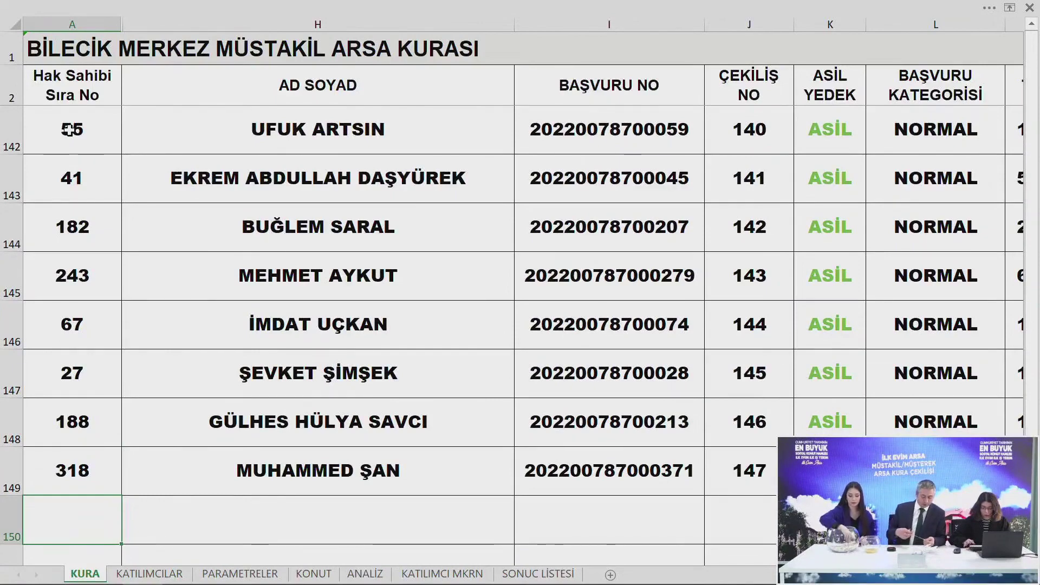
{"action": "type", "text": "276"}
{"action": "key", "text": "Return"}
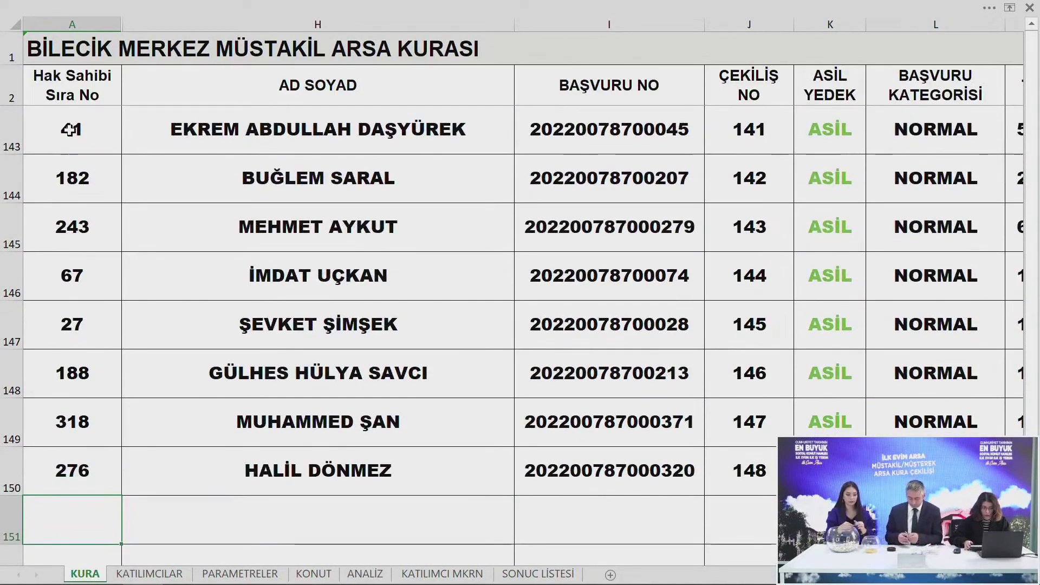
{"action": "type", "text": "21"}
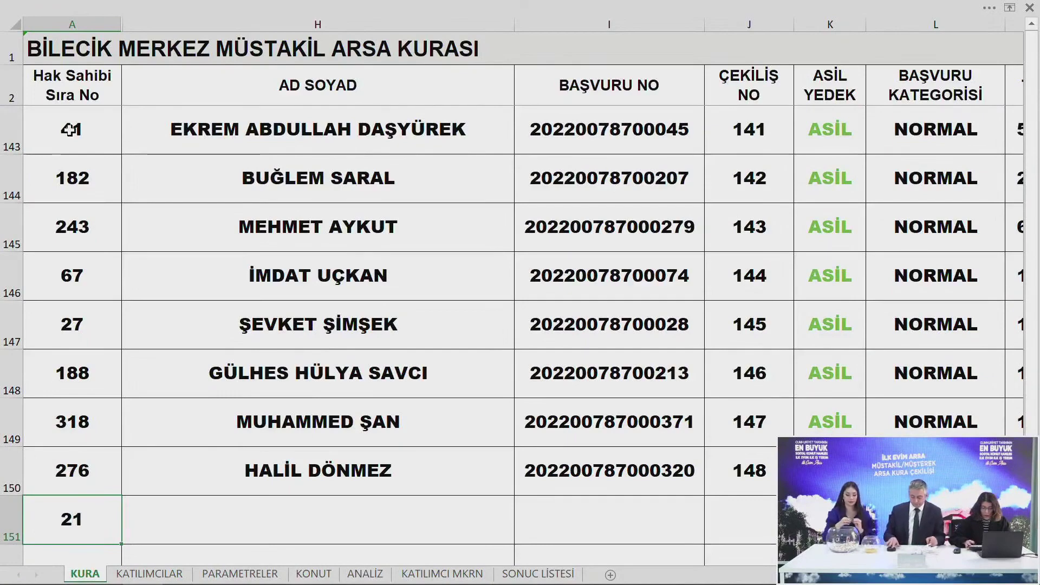
{"action": "key", "text": "Return"}
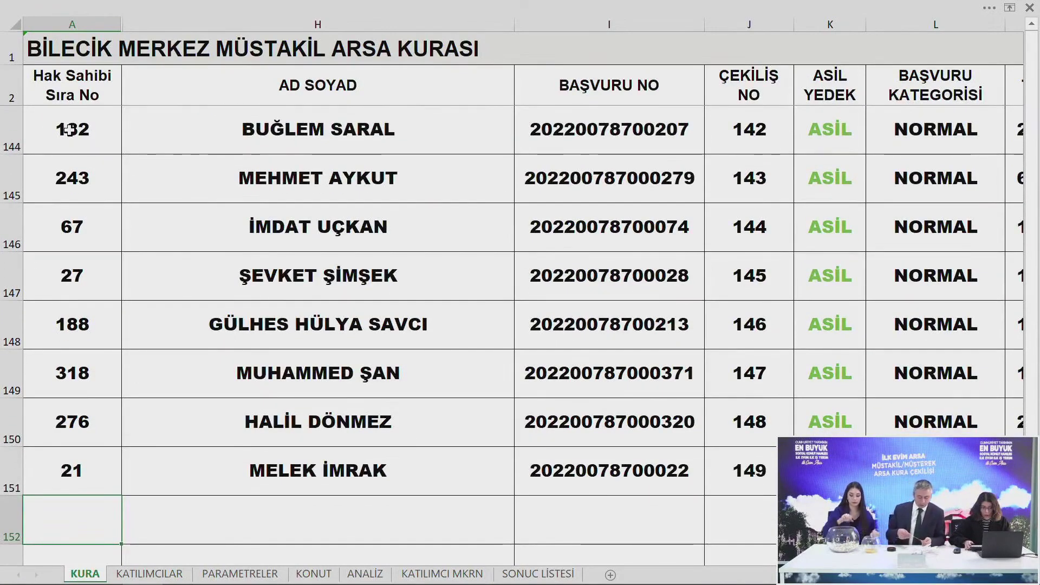
Record the drawn numbers 252, 73 and 319 in the Hak Sahibi Sıra No column, cells A152 through A154
{"action": "type", "text": "252"}
{"action": "key", "text": "Return"}
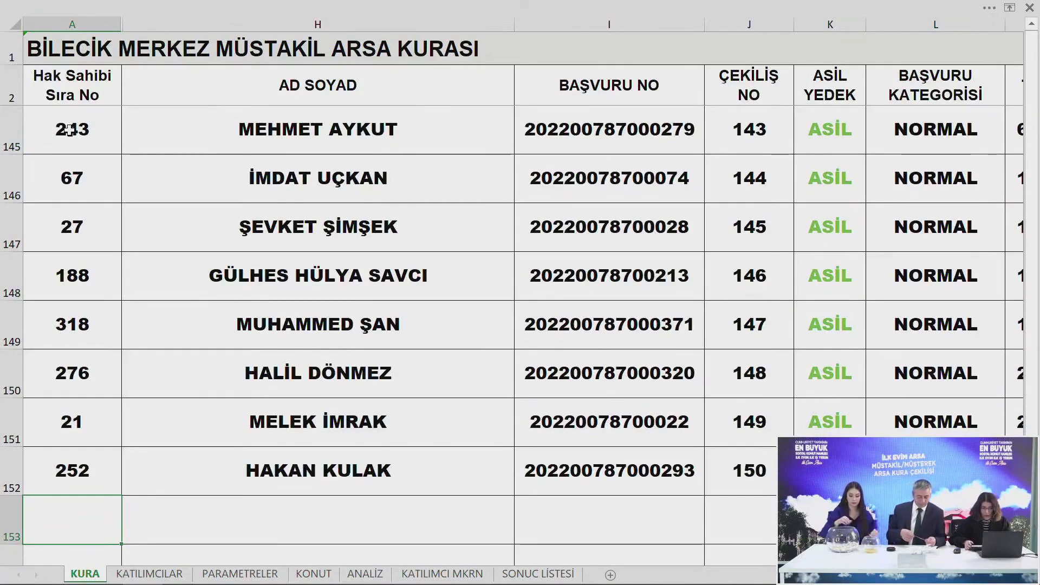
{"action": "type", "text": "73"}
{"action": "key", "text": "Return"}
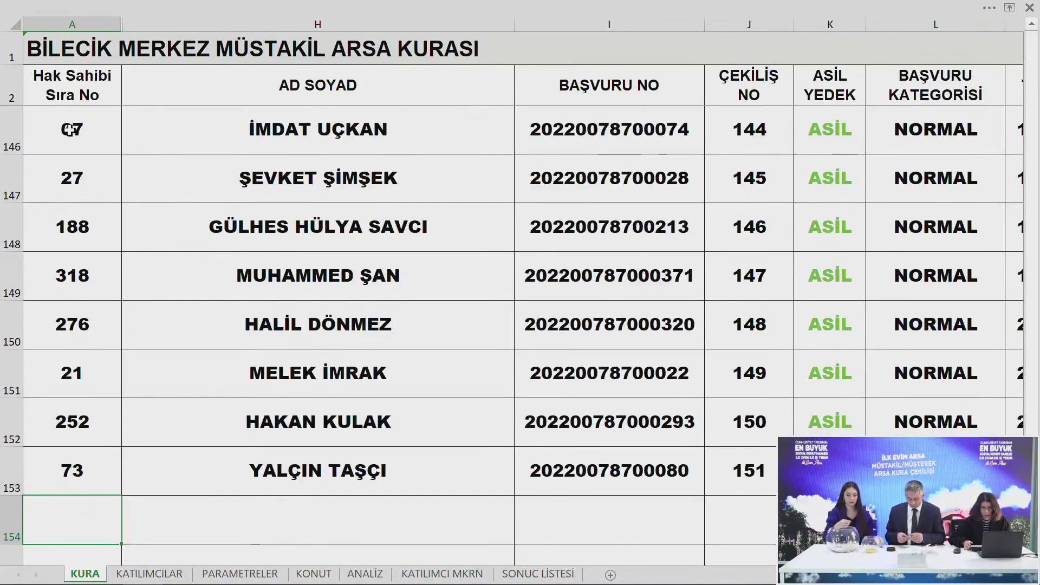
{"action": "type", "text": "319"}
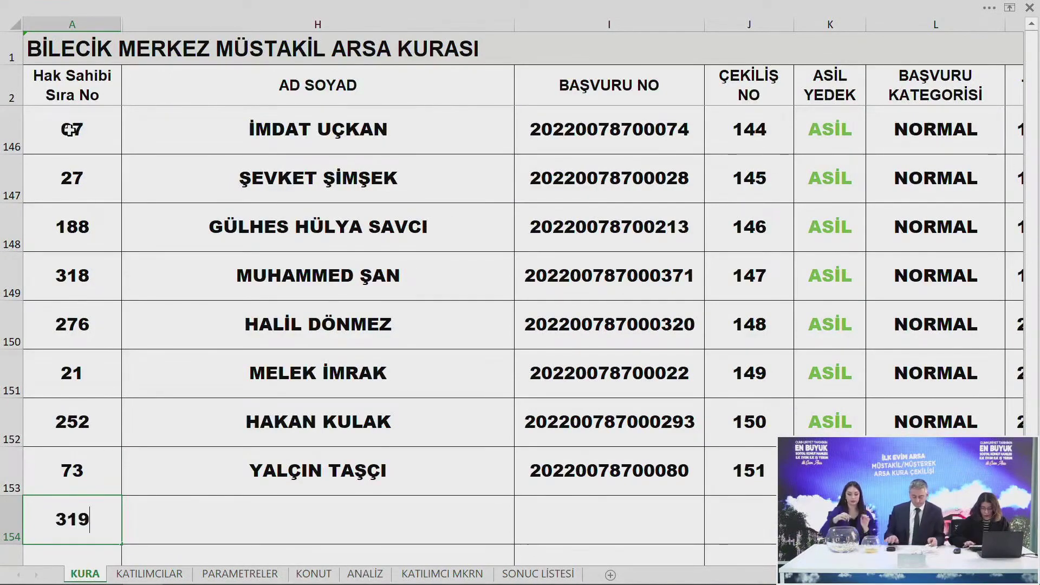
{"action": "key", "text": "Return"}
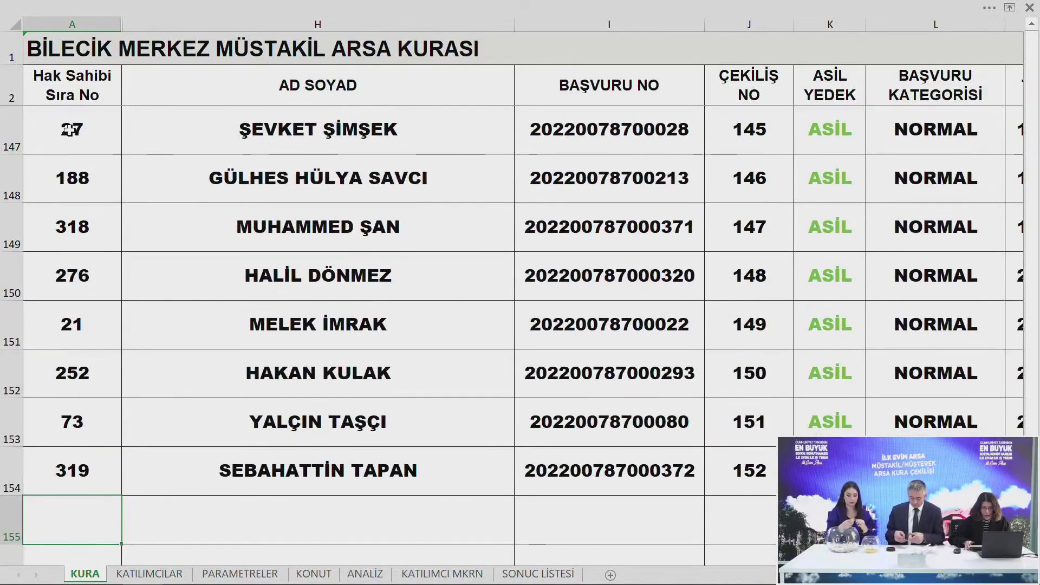
Fill cells A155 through A157 of the Hak Sahibi Sıra No column with the drawn numbers 106, 109 and 213
{"action": "type", "text": "10"}
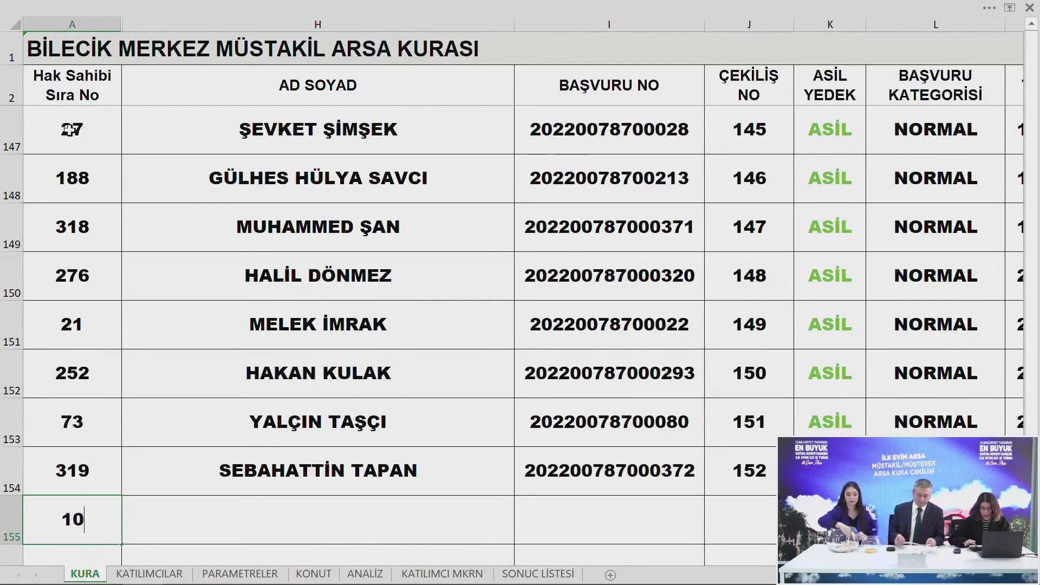
{"action": "type", "text": "6"}
{"action": "key", "text": "Return"}
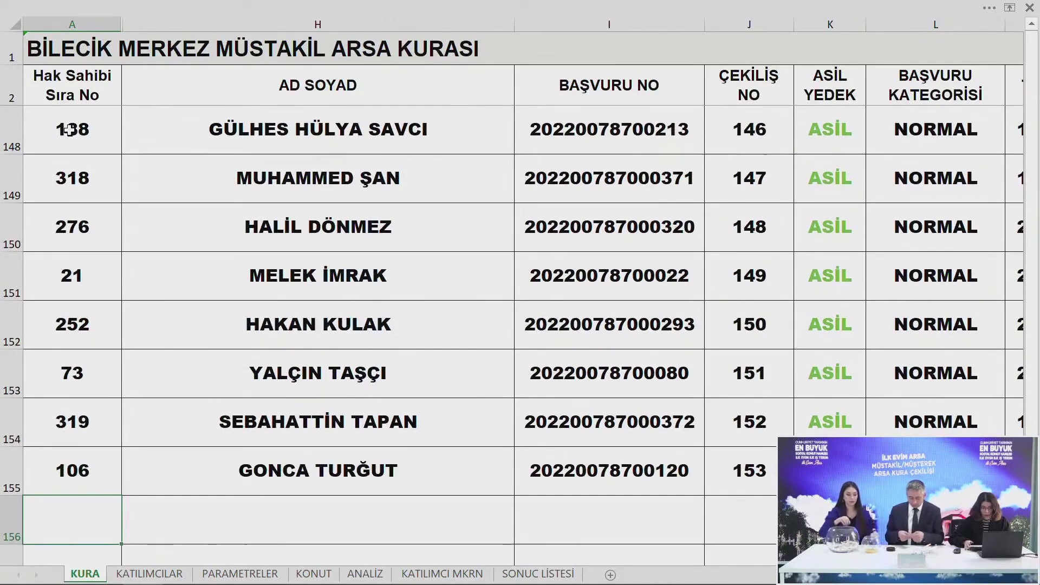
{"action": "type", "text": "109"}
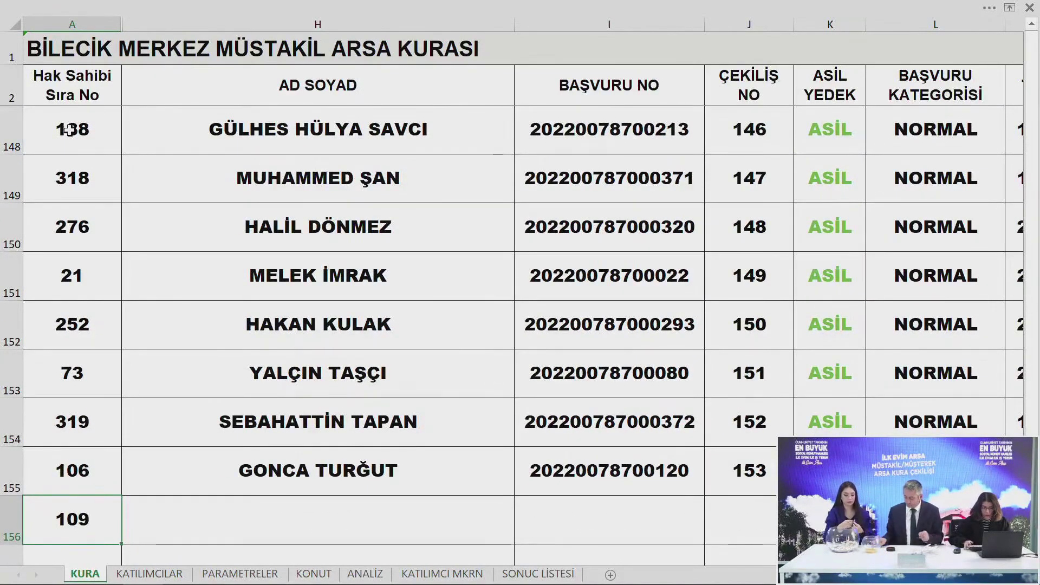
{"action": "key", "text": "Return"}
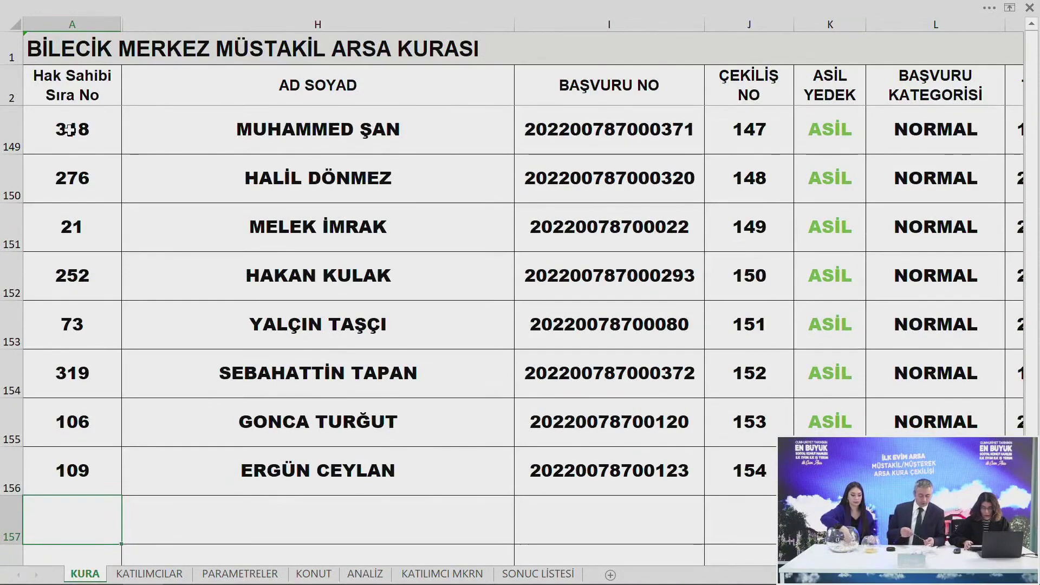
{"action": "type", "text": "1"}
{"action": "type", "text": "213"}
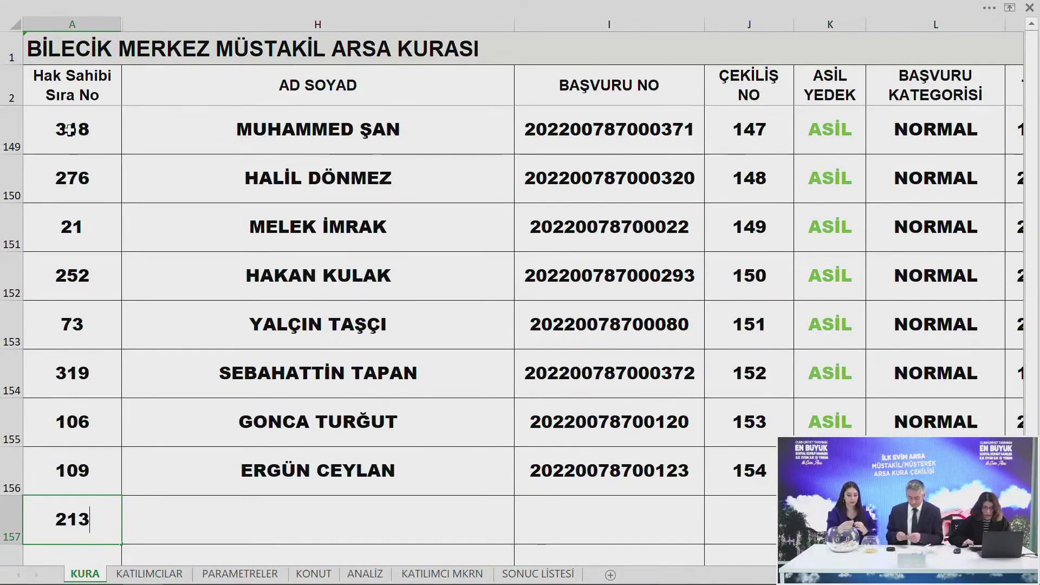
Record the drawn numbers 213, 105, 113 and 74 in cells A157 to A160 of the Hak Sahibi Sıra No column
{"action": "key", "text": "Return"}
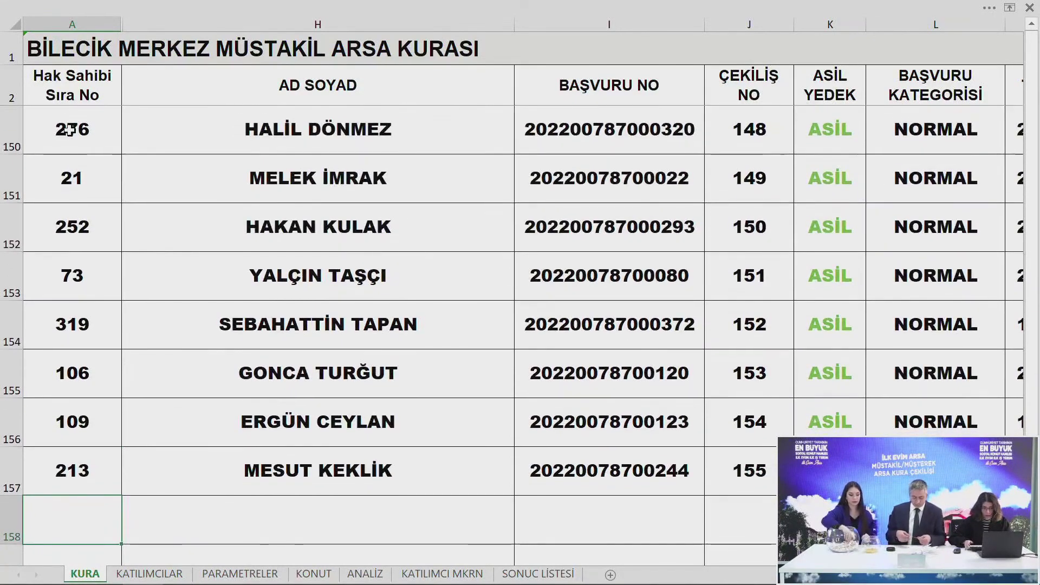
{"action": "type", "text": "105"}
{"action": "key", "text": "Return"}
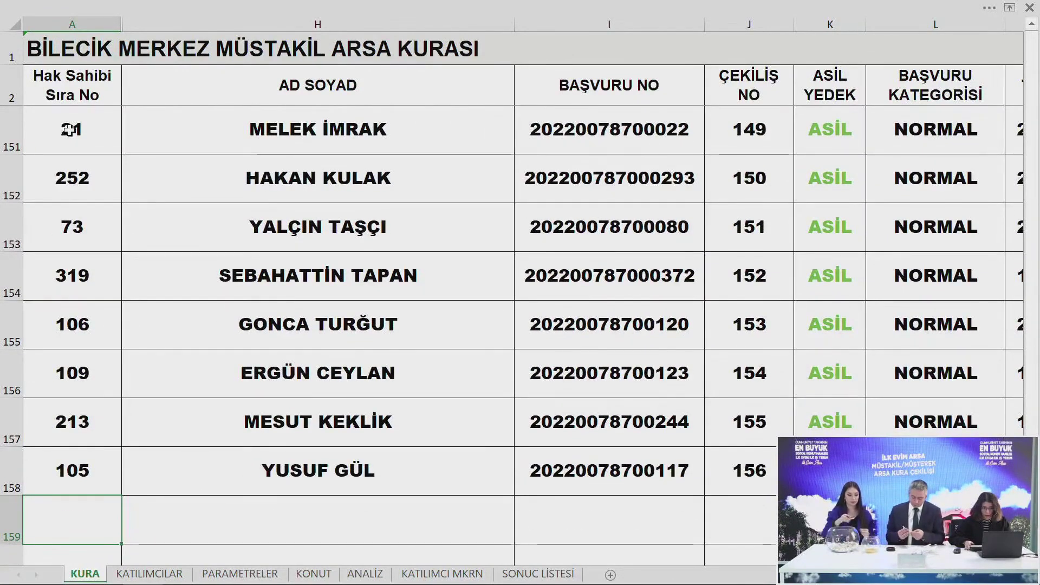
{"action": "type", "text": "113"}
{"action": "key", "text": "Return"}
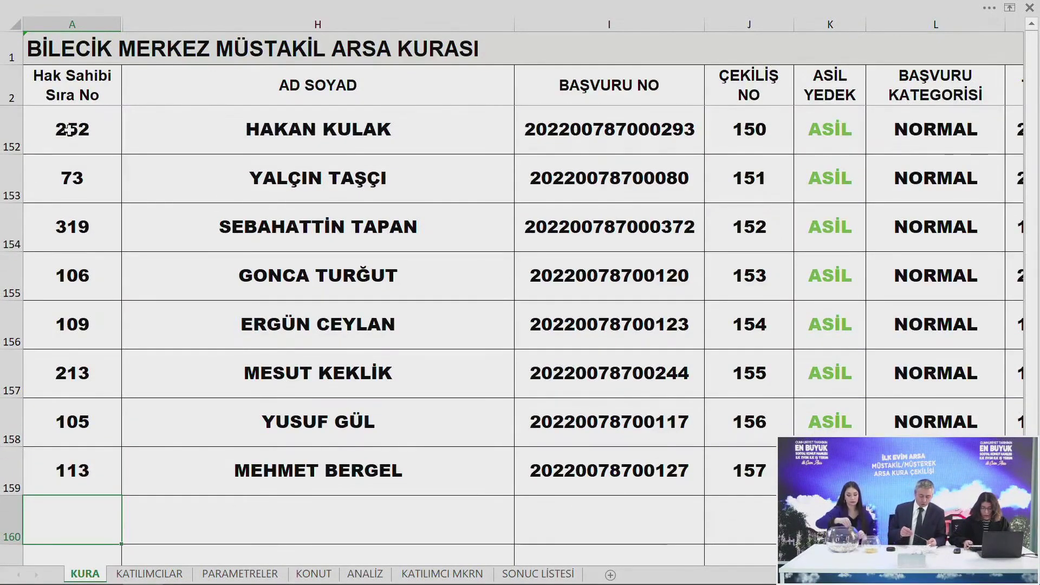
{"action": "type", "text": "74"}
{"action": "key", "text": "Return"}
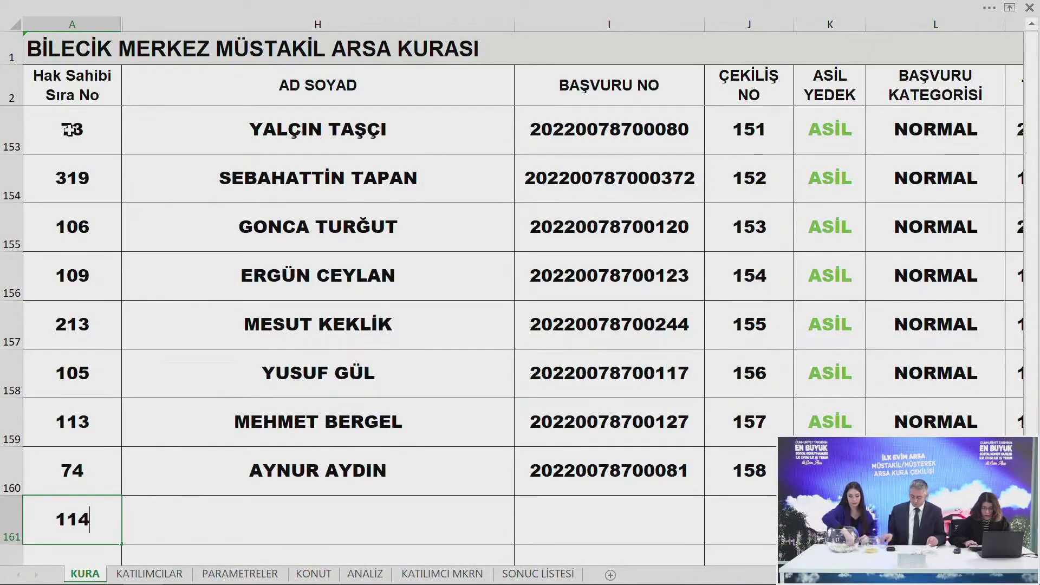
Record the drawn numbers 114, 291 and 296 in cells A161 to A163 of the Hak Sahibi Sıra No column
{"action": "key", "text": "Return"}
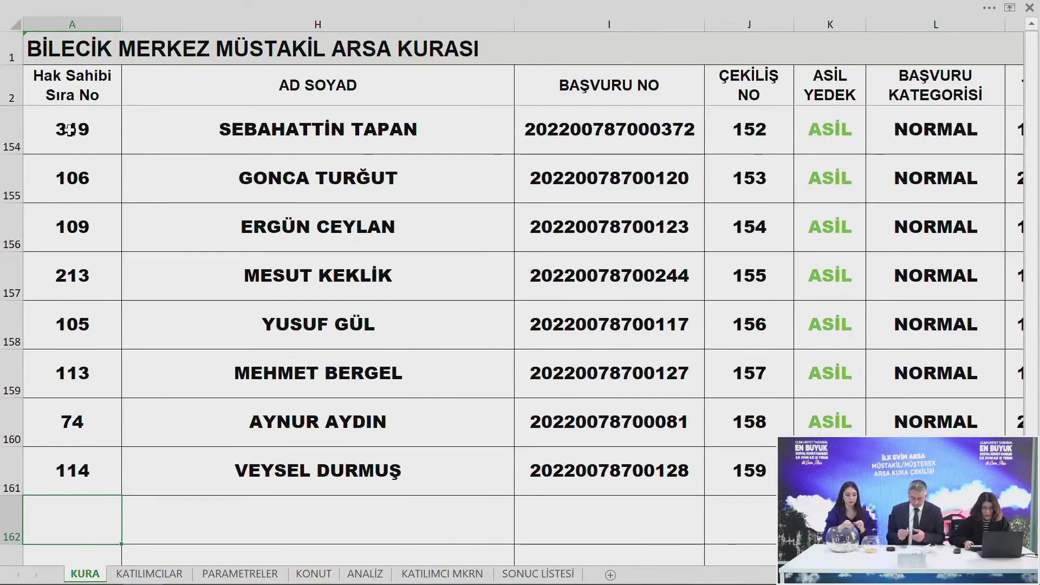
{"action": "type", "text": "291"}
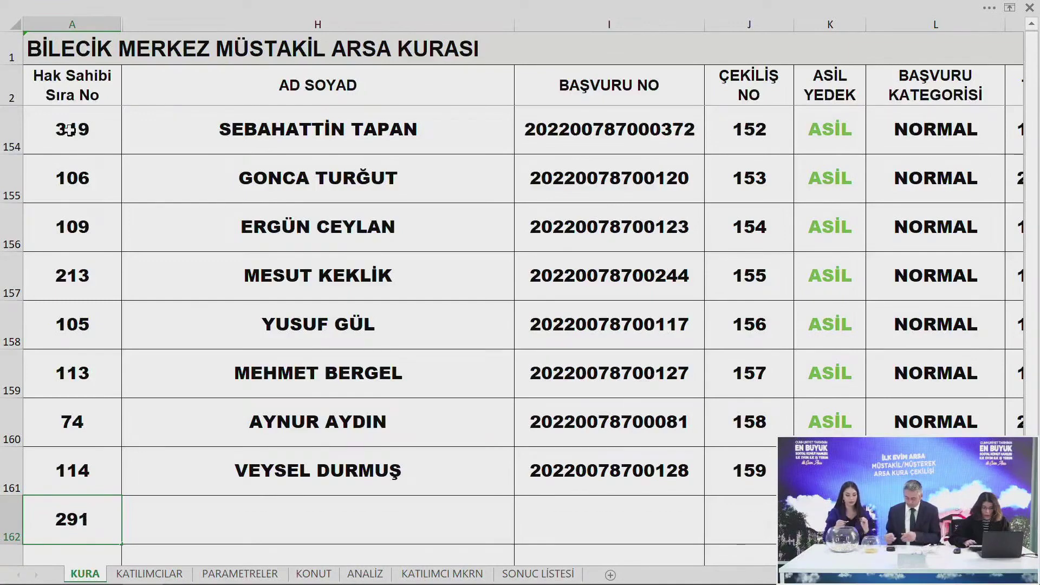
{"action": "key", "text": "Return"}
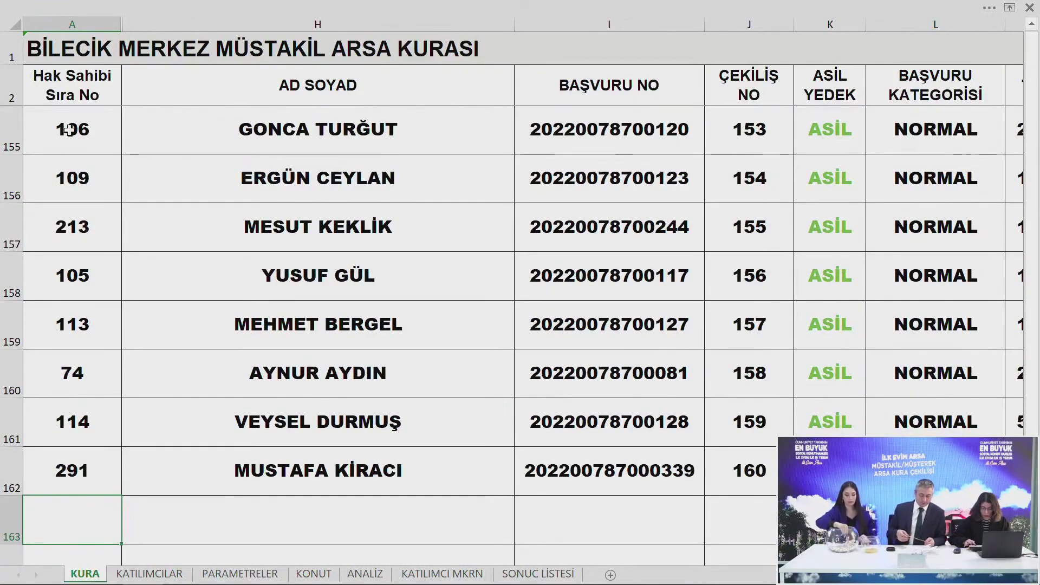
{"action": "type", "text": "296"}
{"action": "key", "text": "Return"}
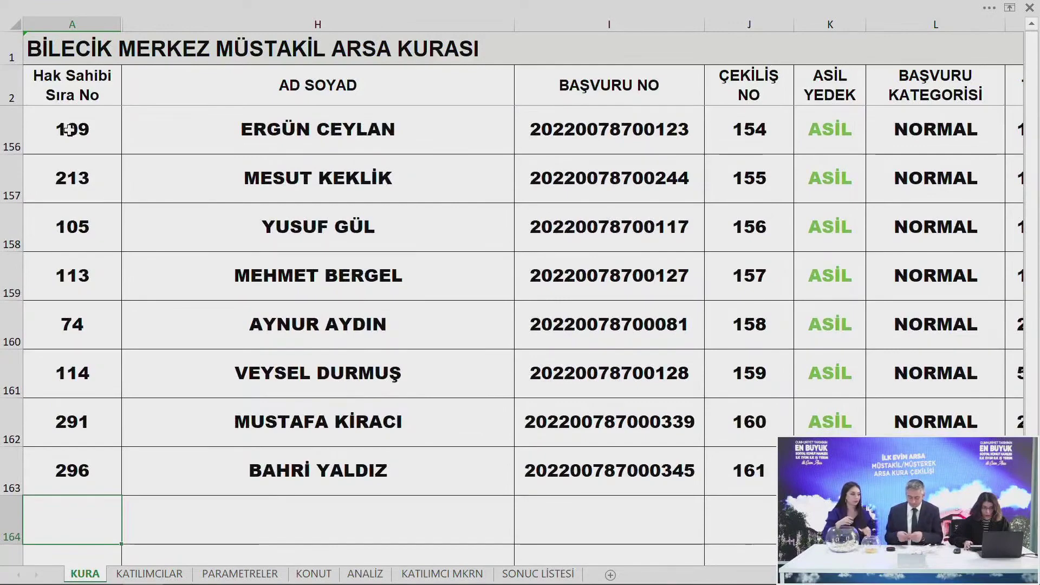
Record the drawn numbers 47, 39 and 35 in cells A164 to A166 of the Hak Sahibi Sıra No column
{"action": "type", "text": "4"}
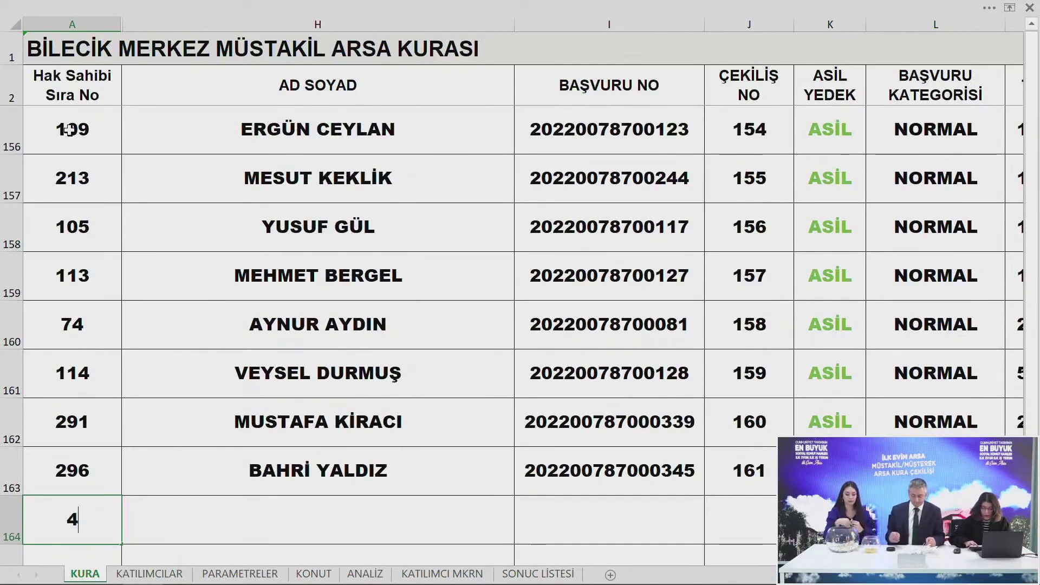
{"action": "type", "text": "7"}
{"action": "key", "text": "Return"}
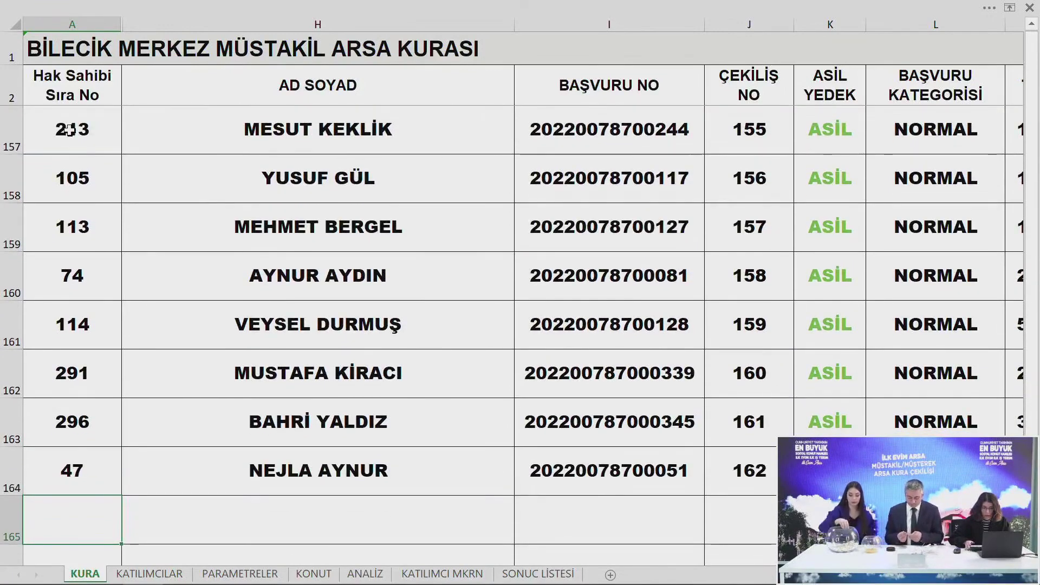
{"action": "type", "text": "39"}
{"action": "key", "text": "Return"}
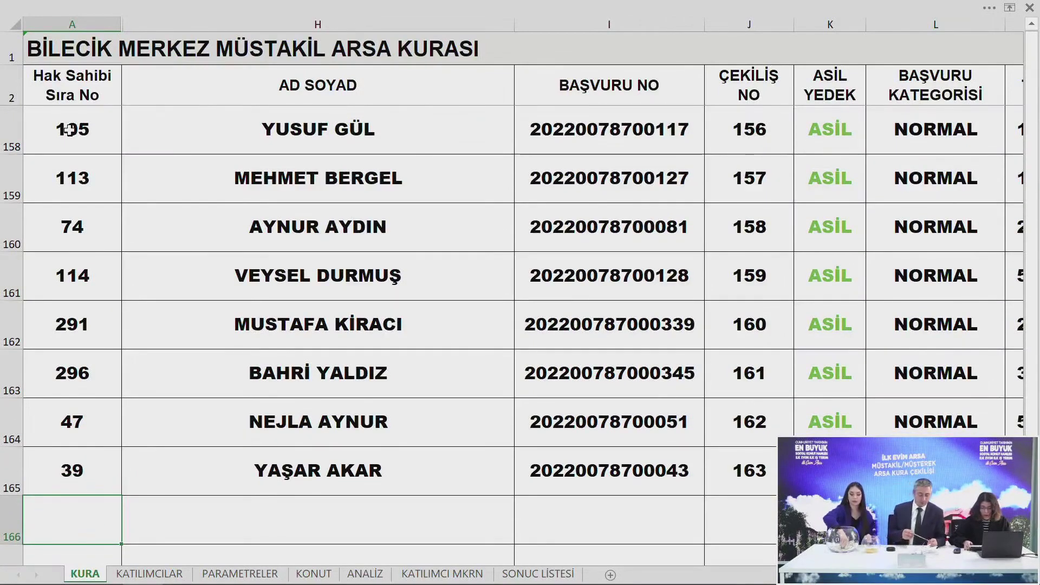
{"action": "type", "text": "35"}
{"action": "key", "text": "Return"}
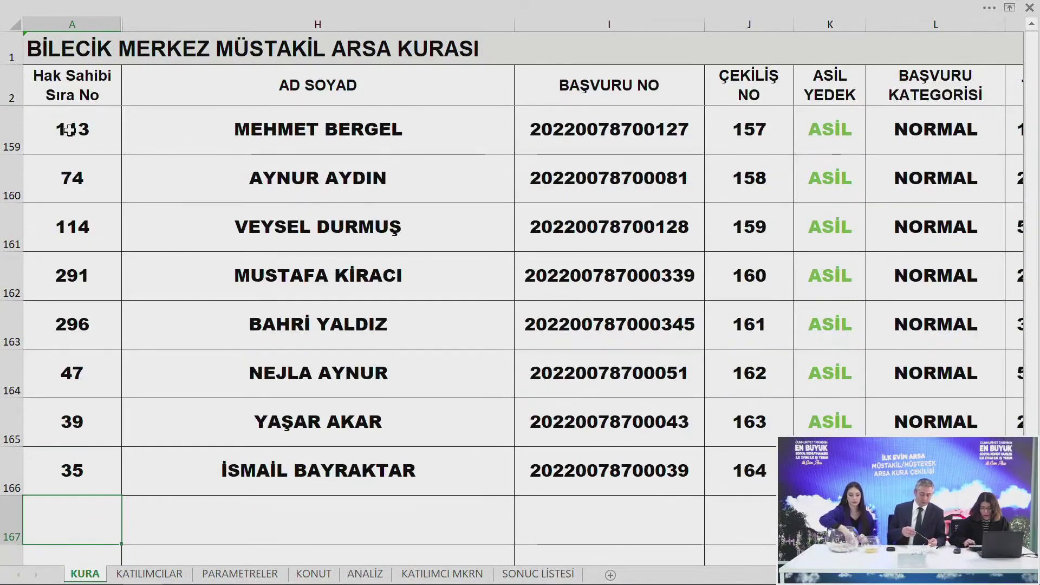
Record the drawn numbers 271, 180 and 209 in cells A167 to A169 of the Hak Sahibi Sıra No column
{"action": "type", "text": "271"}
{"action": "key", "text": "Return"}
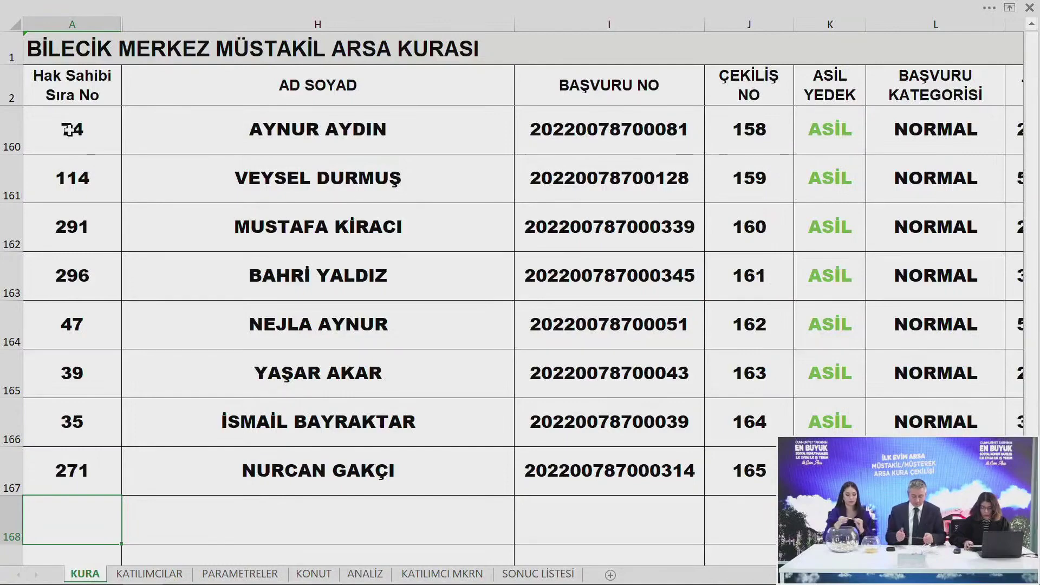
{"action": "key", "text": "F2"}
{"action": "type", "text": "180"}
{"action": "key", "text": "Return"}
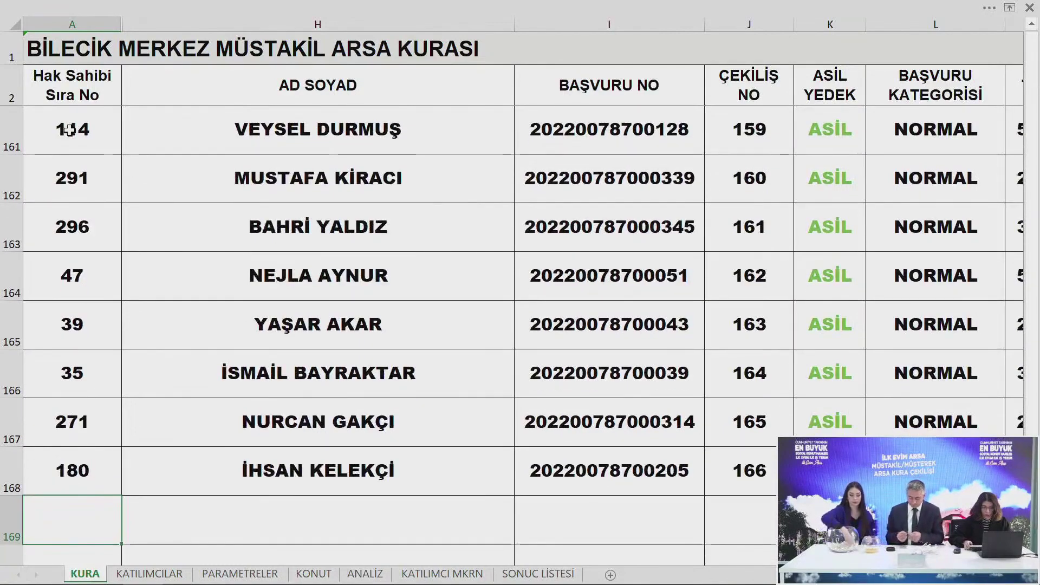
{"action": "type", "text": "2"}
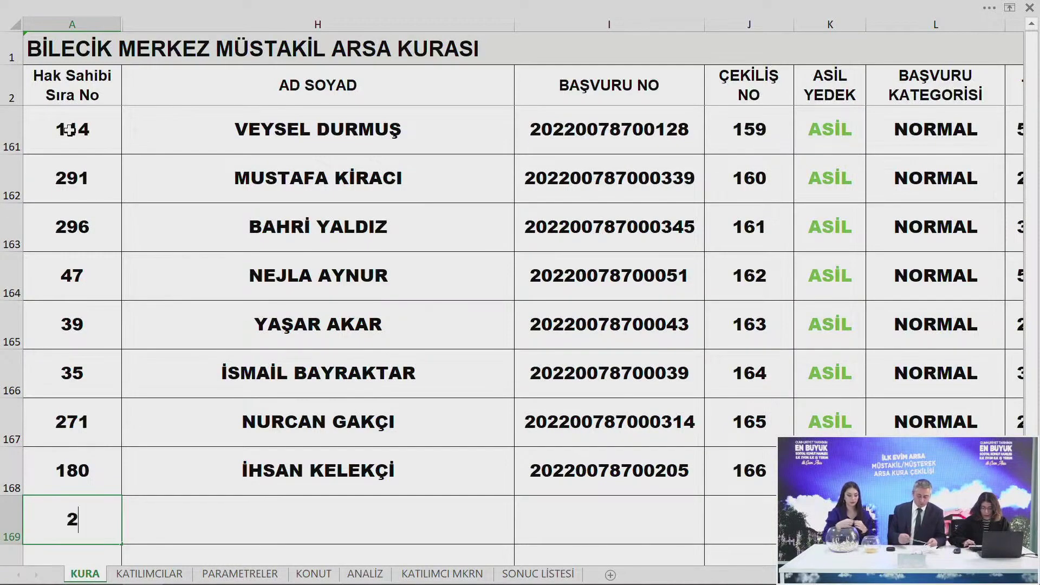
{"action": "type", "text": "09"}
{"action": "key", "text": "Return"}
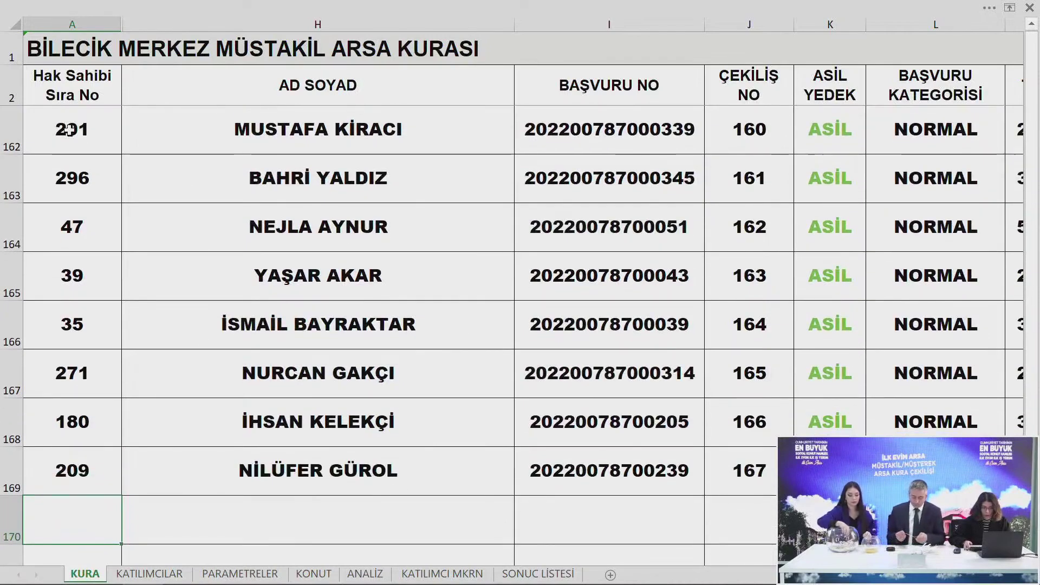
Record the drawn numbers 170, 179 and 86 in cells A170 to A172 of the Hak Sahibi Sıra No column
{"action": "type", "text": "170"}
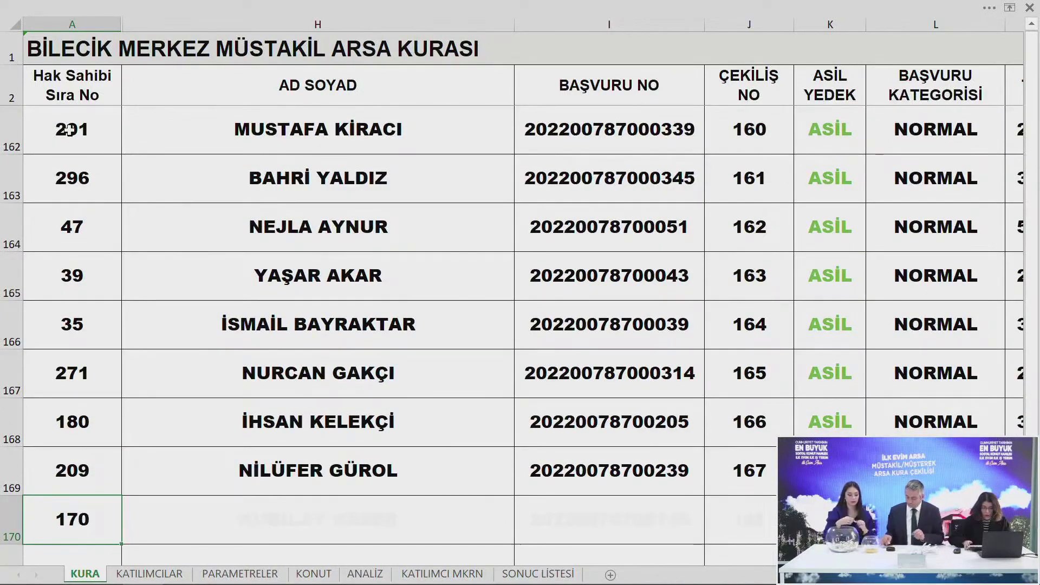
{"action": "key", "text": "Return"}
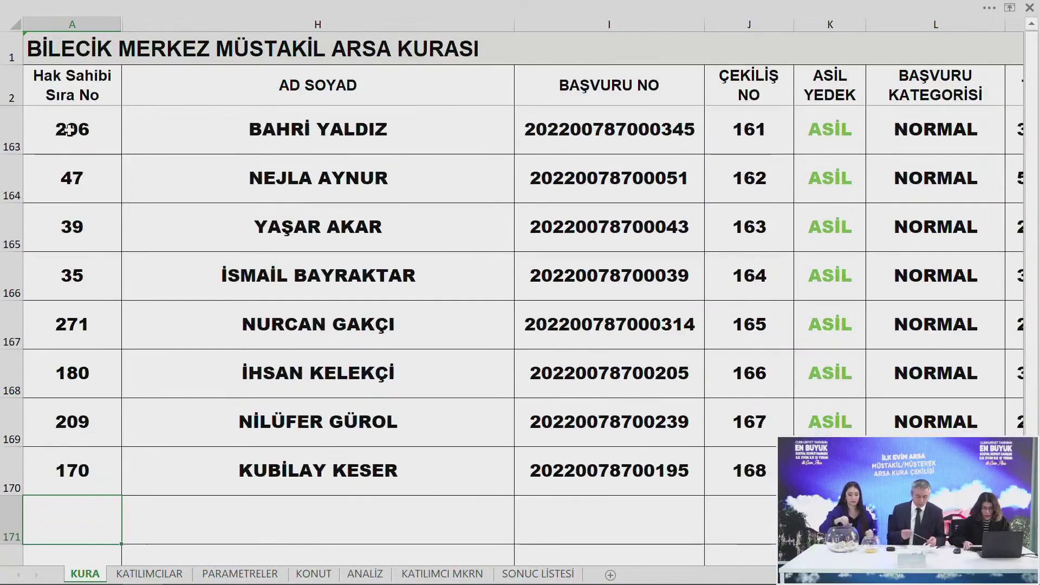
{"action": "type", "text": "179"}
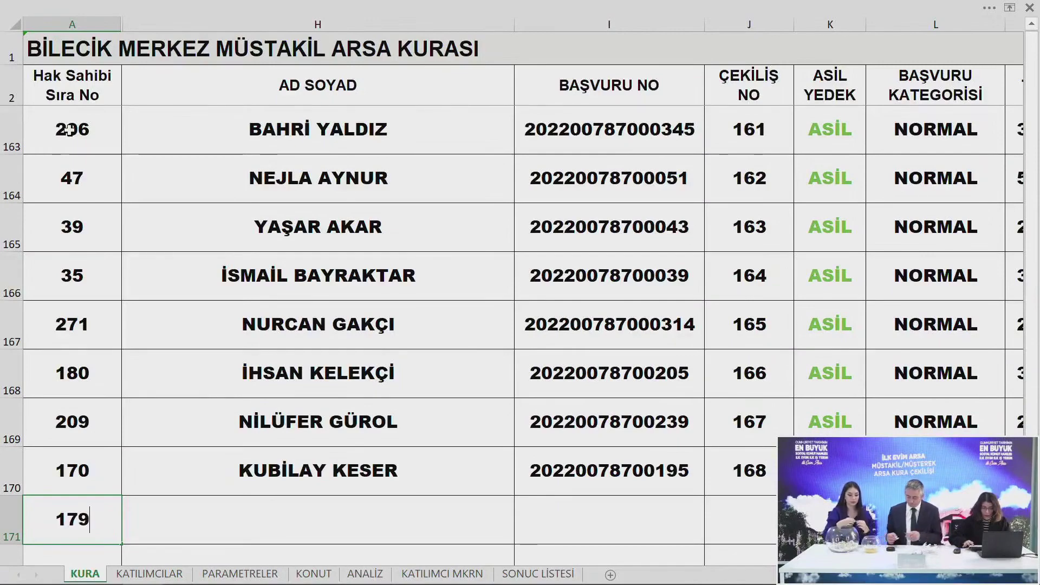
{"action": "key", "text": "Return"}
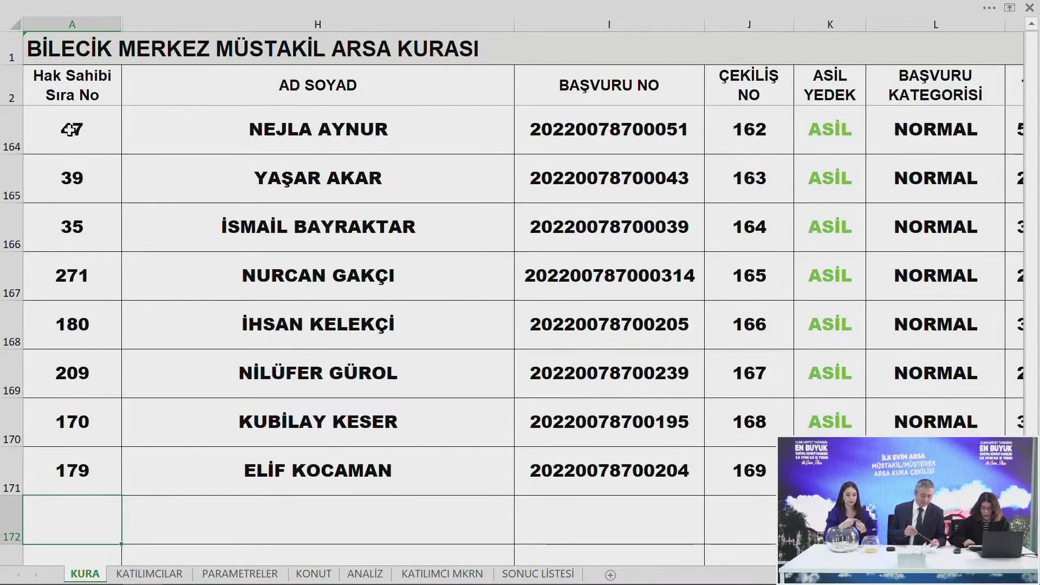
{"action": "type", "text": "86"}
{"action": "key", "text": "Return"}
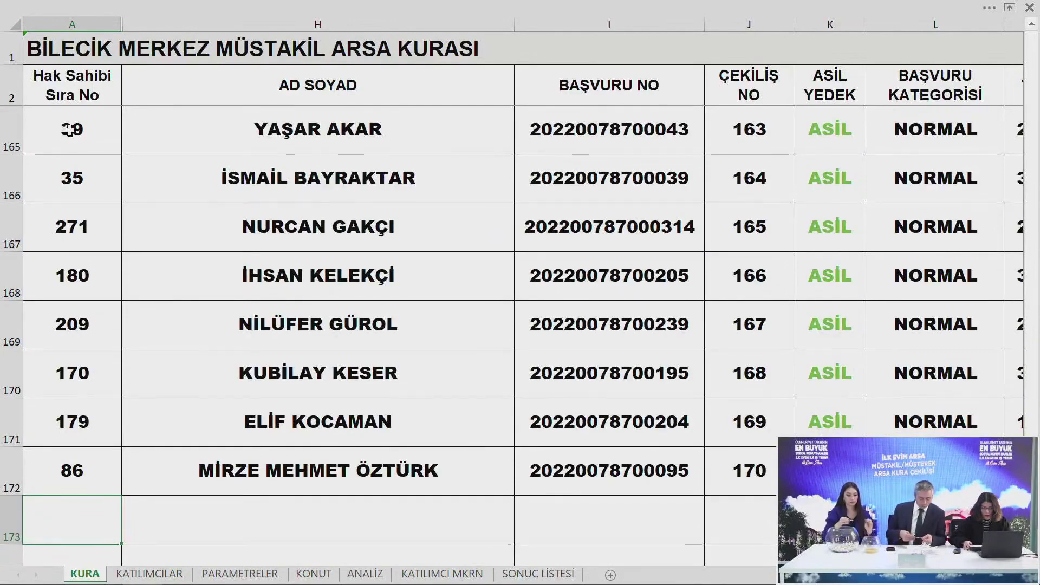
Record the drawn numbers 295, 235 and 285 in cells A173 to A175 of the Hak Sahibi Sıra No column
{"action": "type", "text": "295"}
{"action": "key", "text": "Return"}
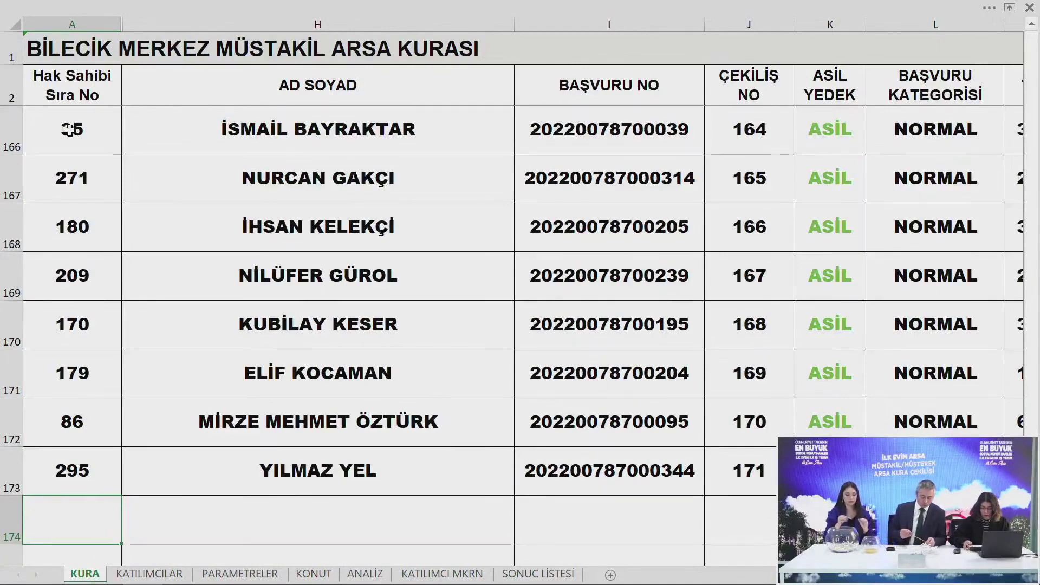
{"action": "type", "text": "235"}
{"action": "key", "text": "Return"}
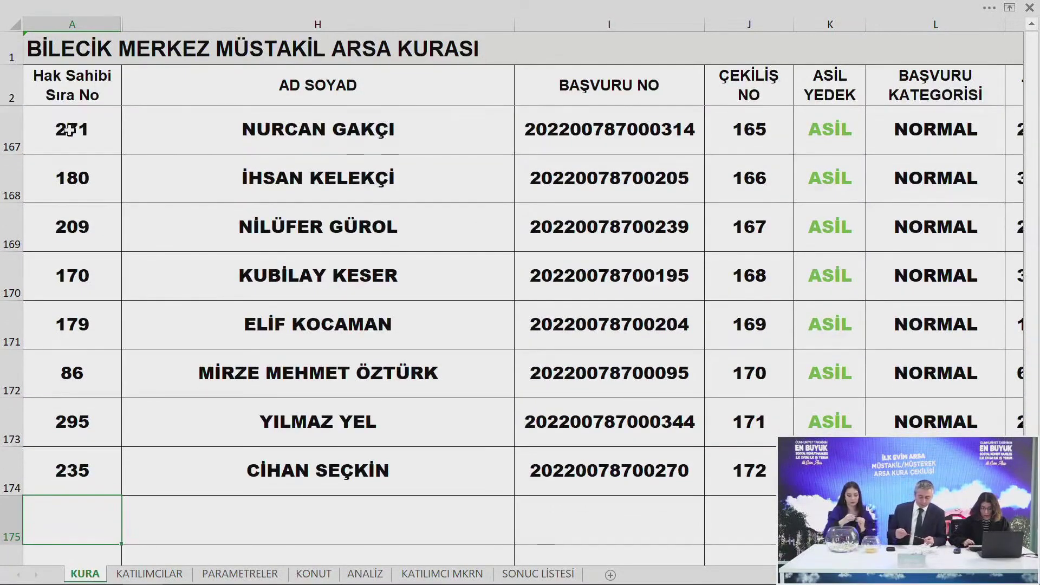
{"action": "type", "text": "285"}
{"action": "key", "text": "Return"}
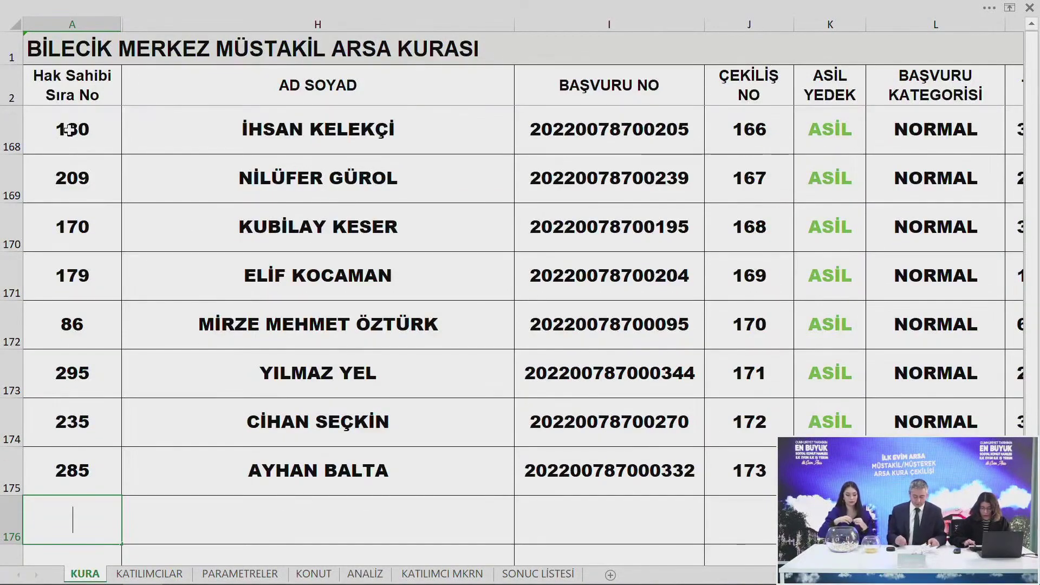
Record the drawn numbers 212, 83 and 183 in cells A176 to A178 of the Hak Sahibi Sıra No column
{"action": "type", "text": "212"}
{"action": "key", "text": "Return"}
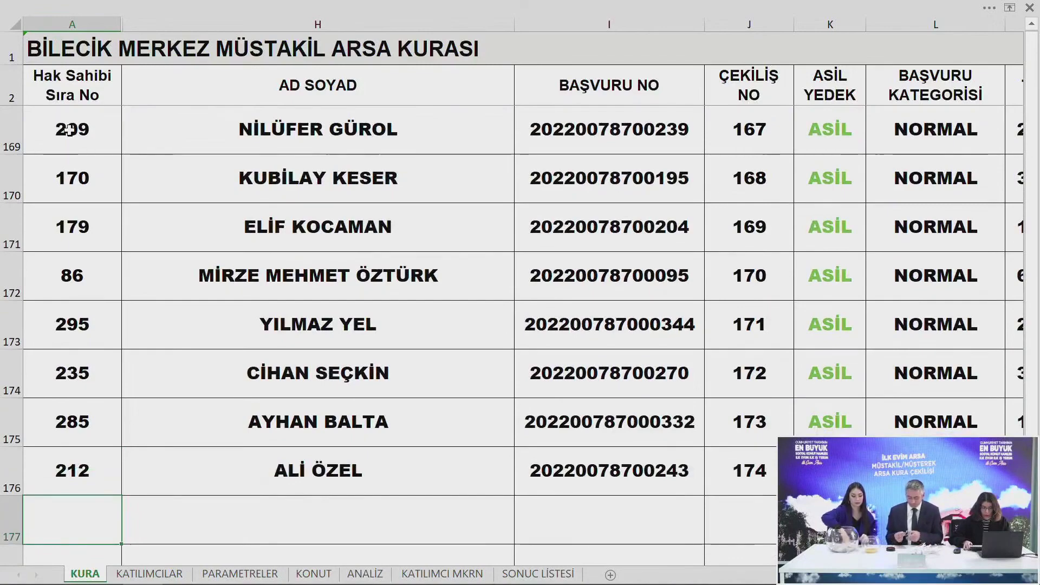
{"action": "type", "text": "83"}
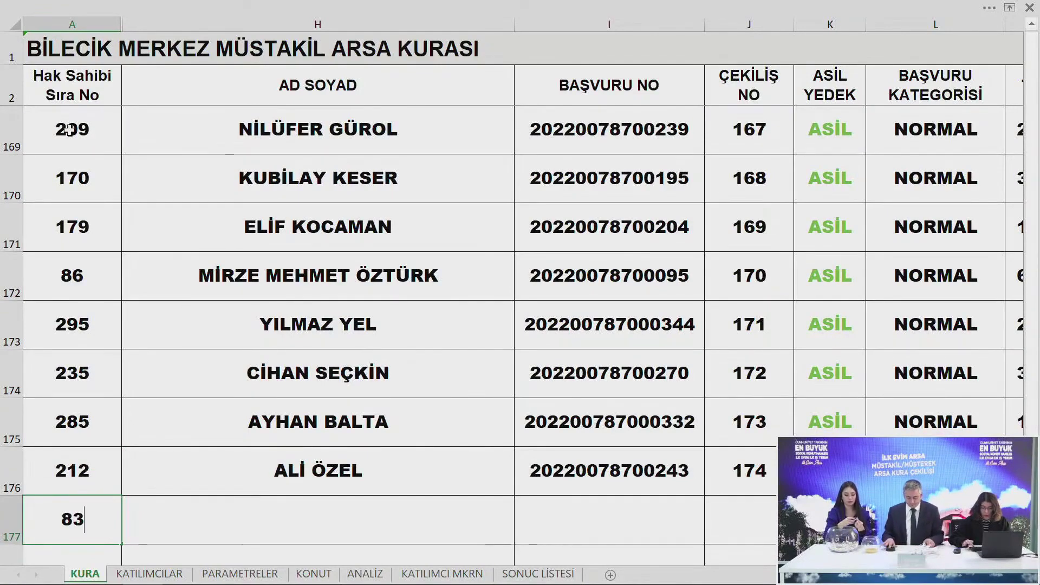
{"action": "key", "text": "Return"}
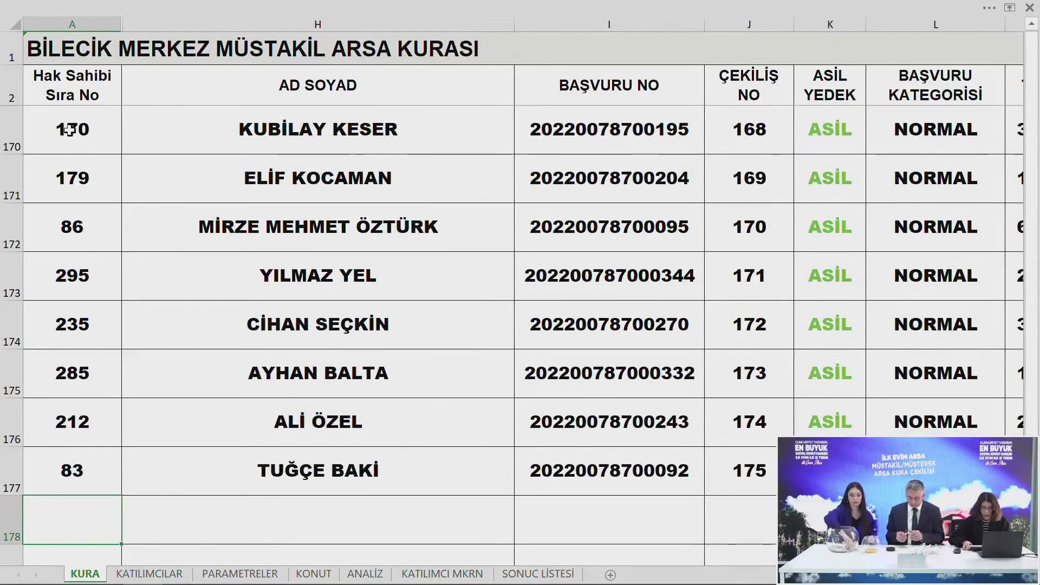
{"action": "type", "text": "183"}
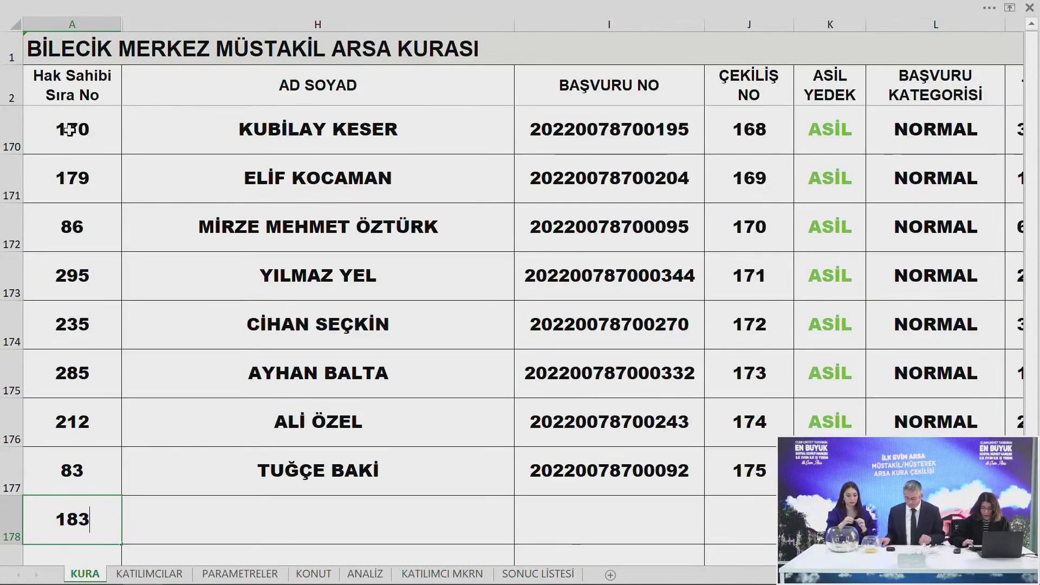
{"action": "key", "text": "Return"}
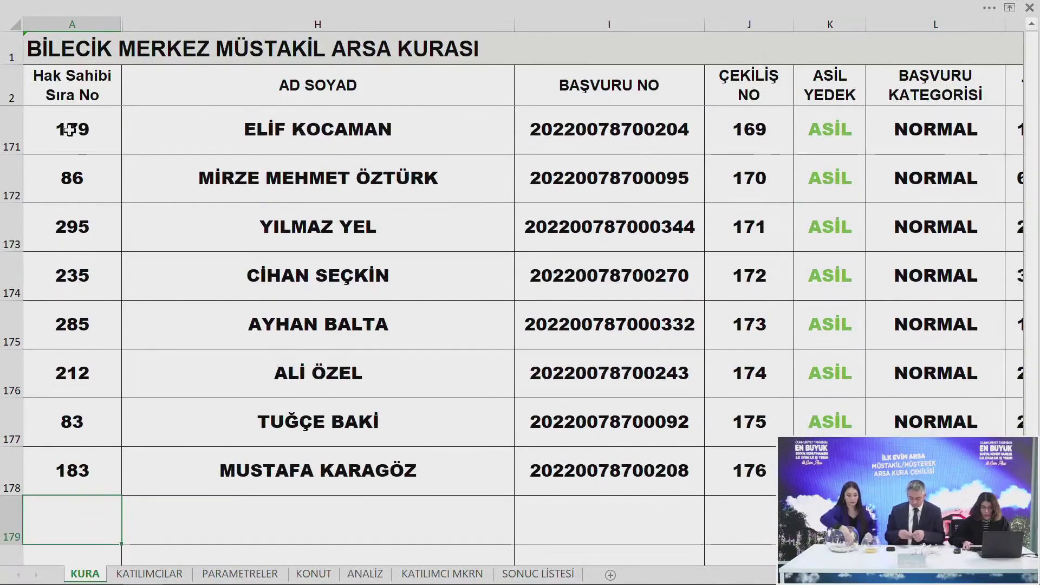
Record the drawn numbers 79, 168 and 19 in cells A179 to A181 of the Hak Sahibi Sıra No column
{"action": "type", "text": "79"}
{"action": "key", "text": "Return"}
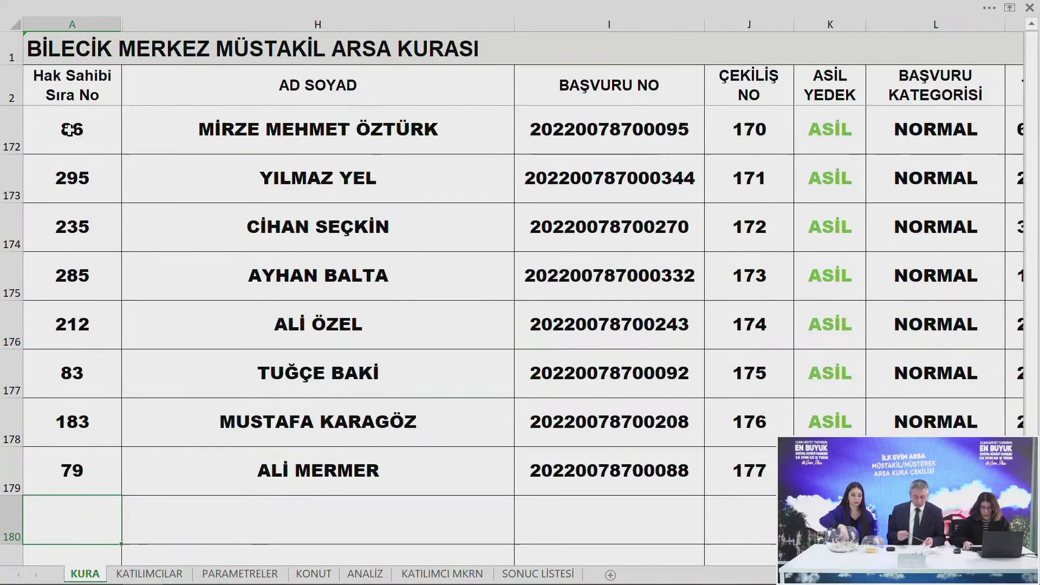
{"action": "type", "text": "168"}
{"action": "key", "text": "Return"}
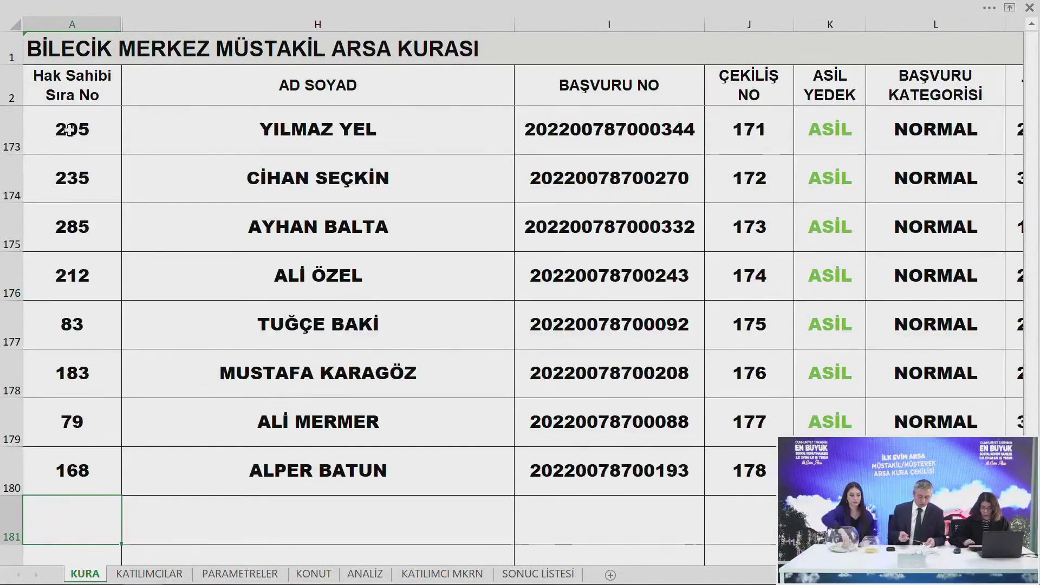
{"action": "type", "text": "19"}
{"action": "key", "text": "Return"}
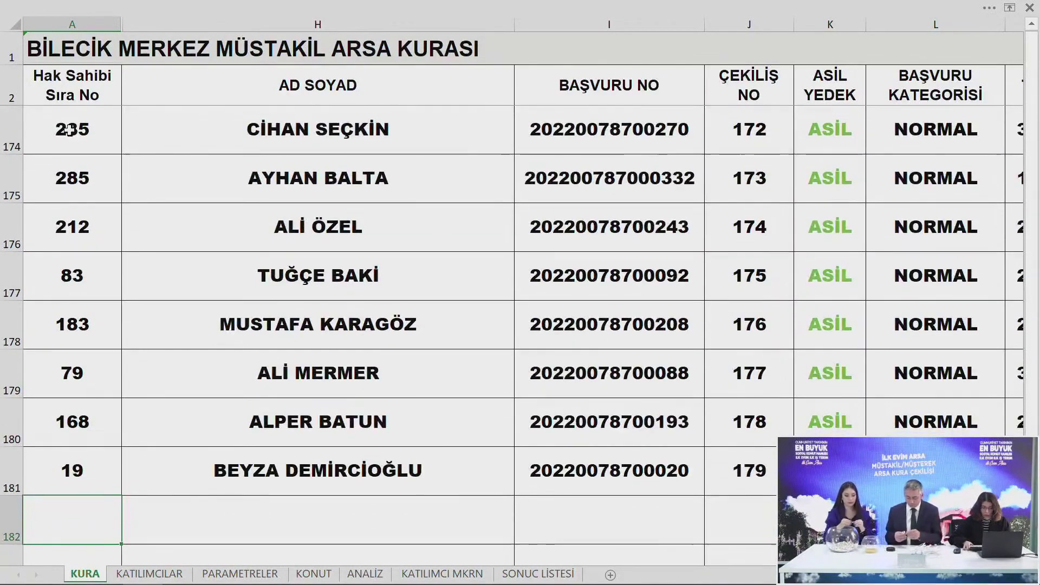
Record the drawn numbers 115 and 17 in cells A182 and A183 of the Hak Sahibi Sıra No column
{"action": "type", "text": "115"}
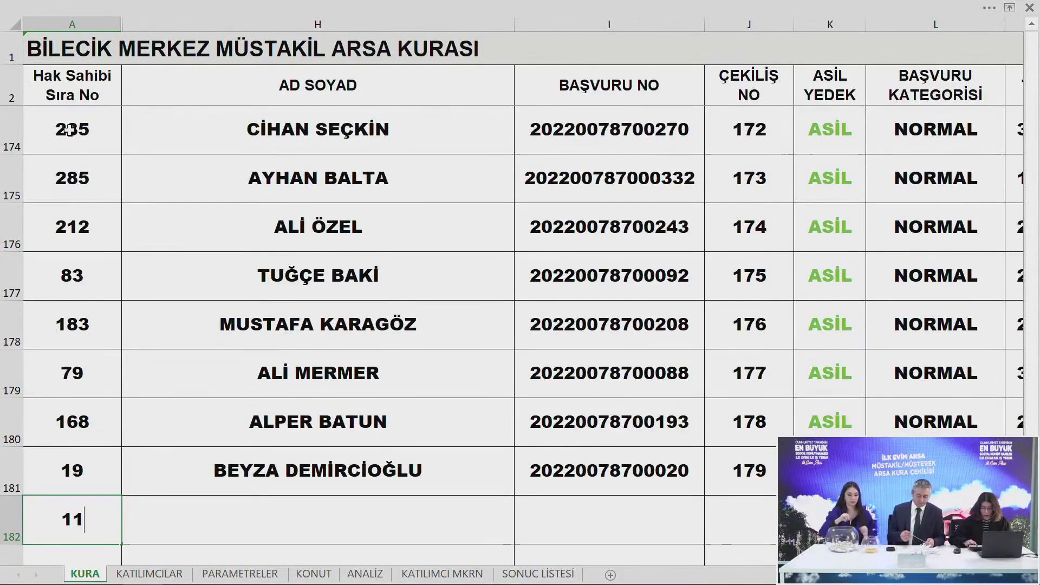
{"action": "key", "text": "Return"}
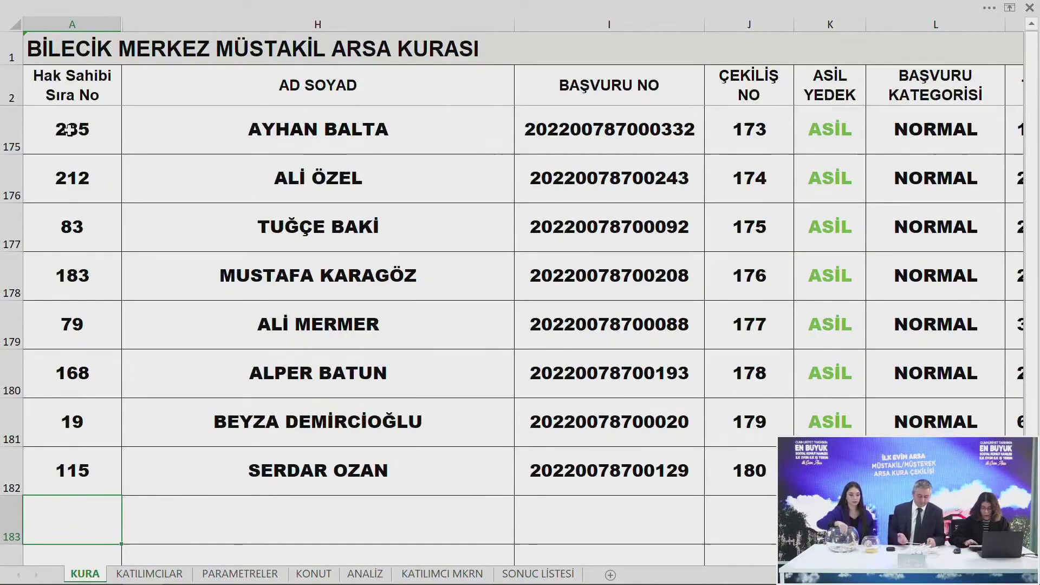
{"action": "type", "text": "17"}
{"action": "key", "text": "Return"}
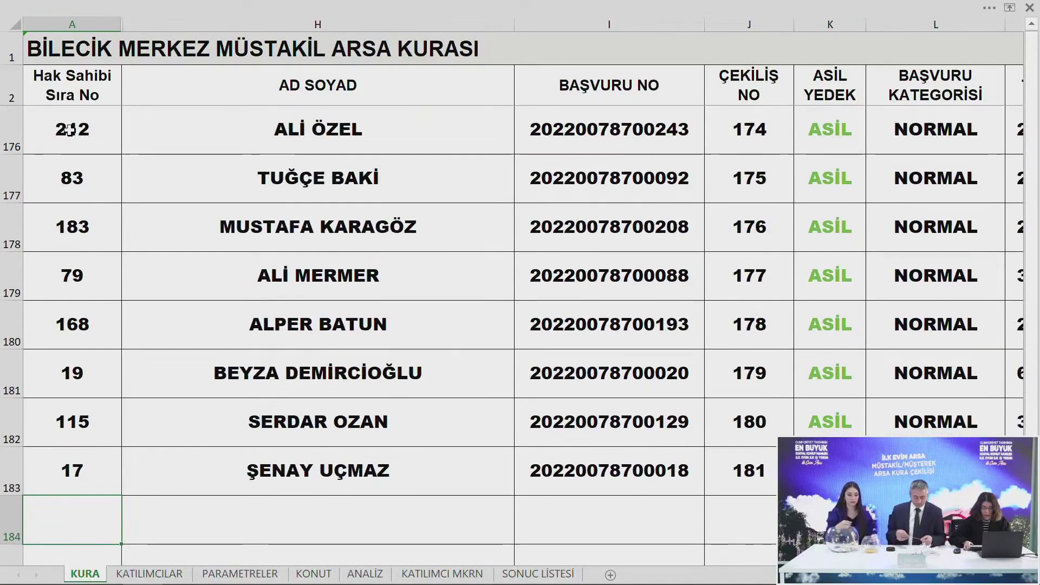
Record the drawn numbers 251, 211 and 184 in cells A184 to A186 of the Hak Sahibi Sıra No column
{"action": "type", "text": "251"}
{"action": "key", "text": "Return"}
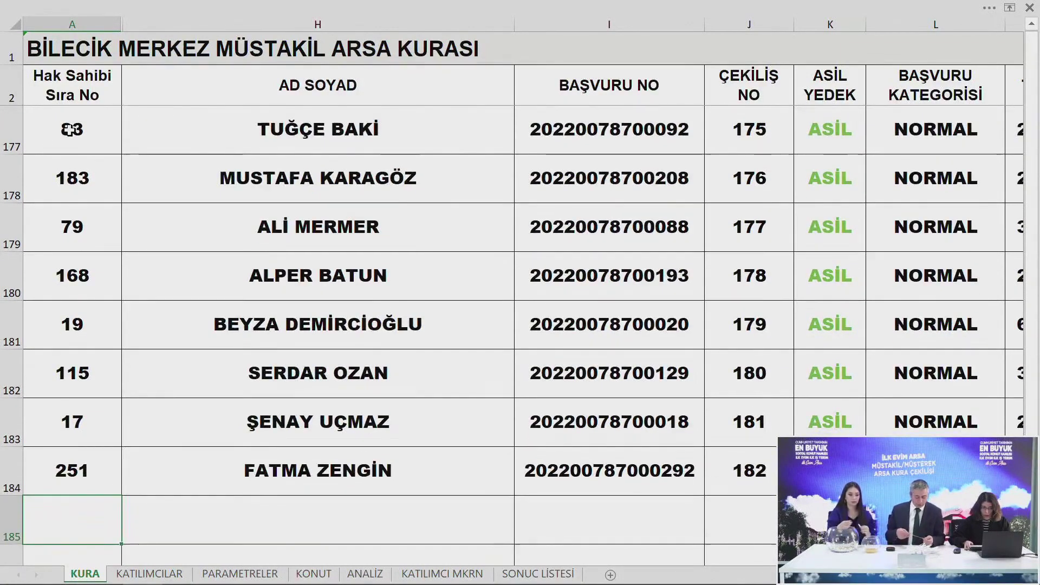
{"action": "type", "text": "211"}
{"action": "key", "text": "Return"}
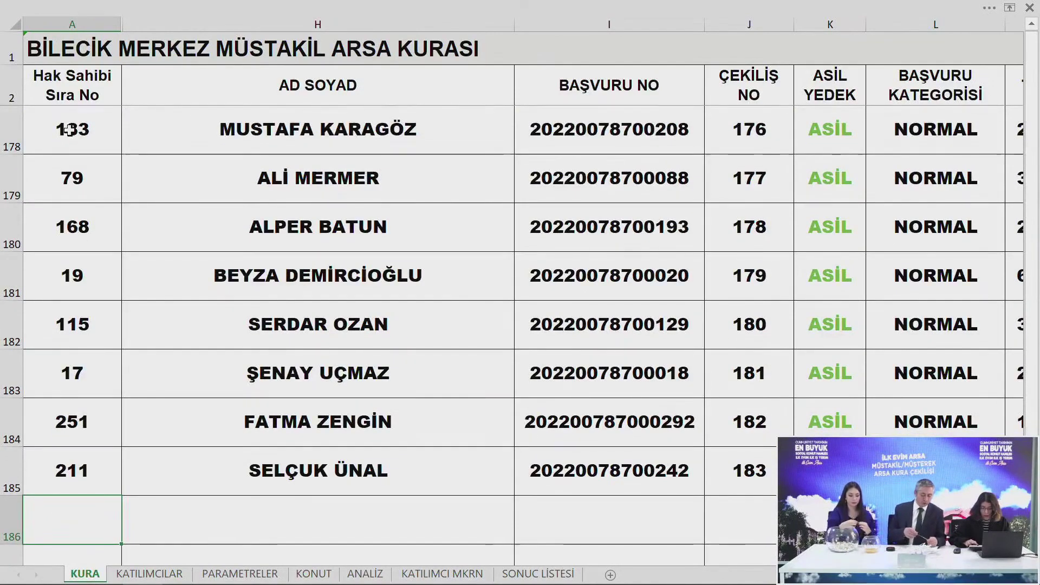
{"action": "type", "text": "184"}
{"action": "key", "text": "Return"}
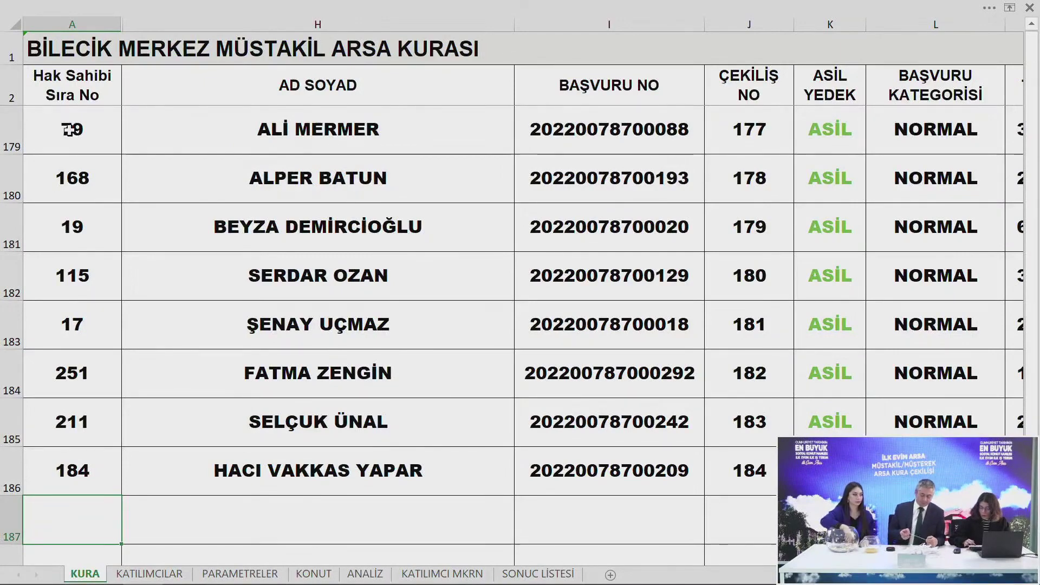
Record the drawn numbers 277, 137 and 10 in cells A187 to A189 of the Hak Sahibi Sıra No column
{"action": "type", "text": "277"}
{"action": "key", "text": "Return"}
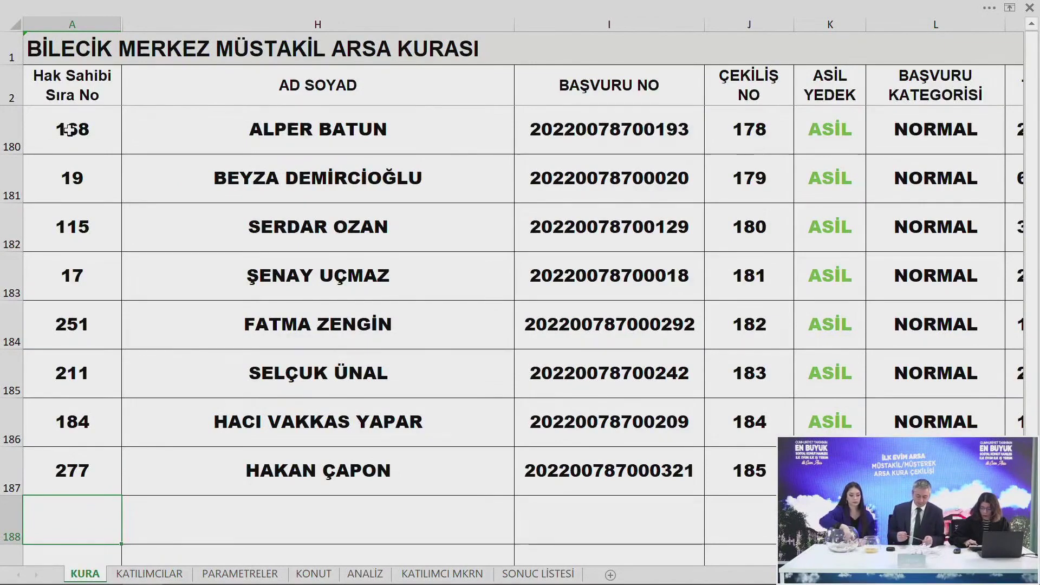
{"action": "type", "text": "137"}
{"action": "key", "text": "Return"}
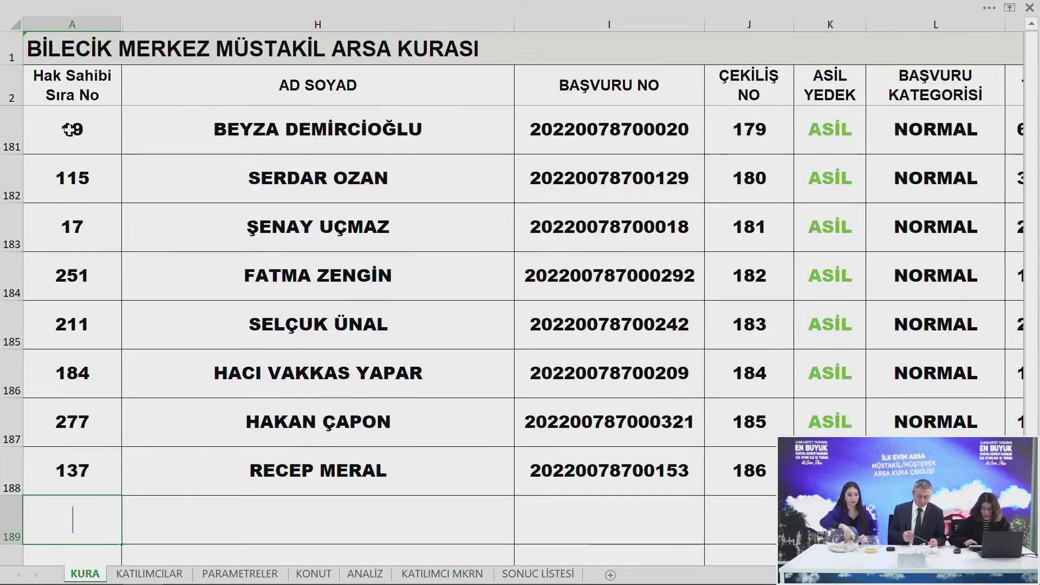
{"action": "type", "text": "10"}
{"action": "key", "text": "Return"}
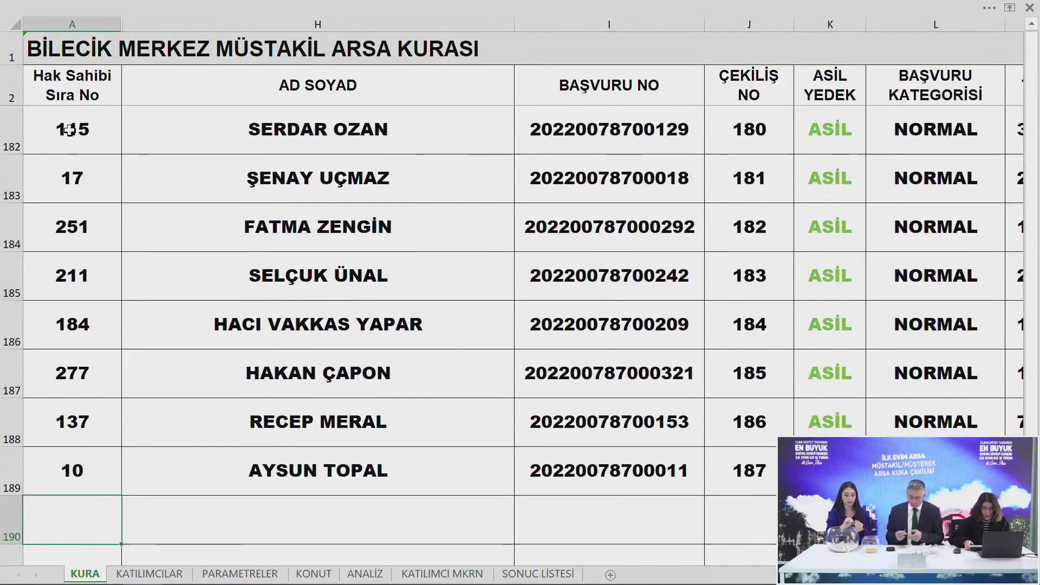
Record the drawn numbers 119, 220 and 145 in cells A190 to A192 of the Hak Sahibi Sıra No column
{"action": "type", "text": "119"}
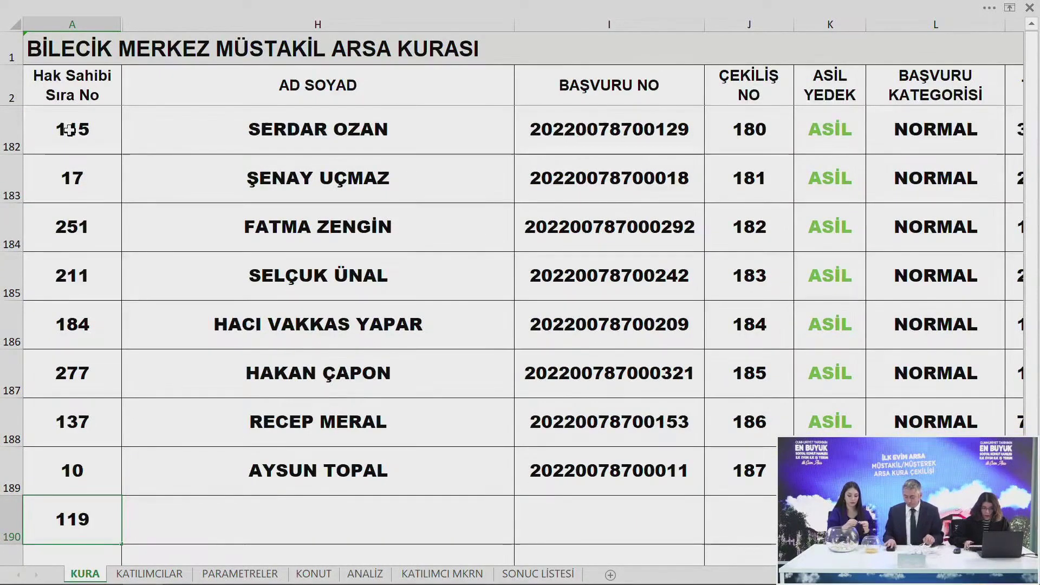
{"action": "key", "text": "Return"}
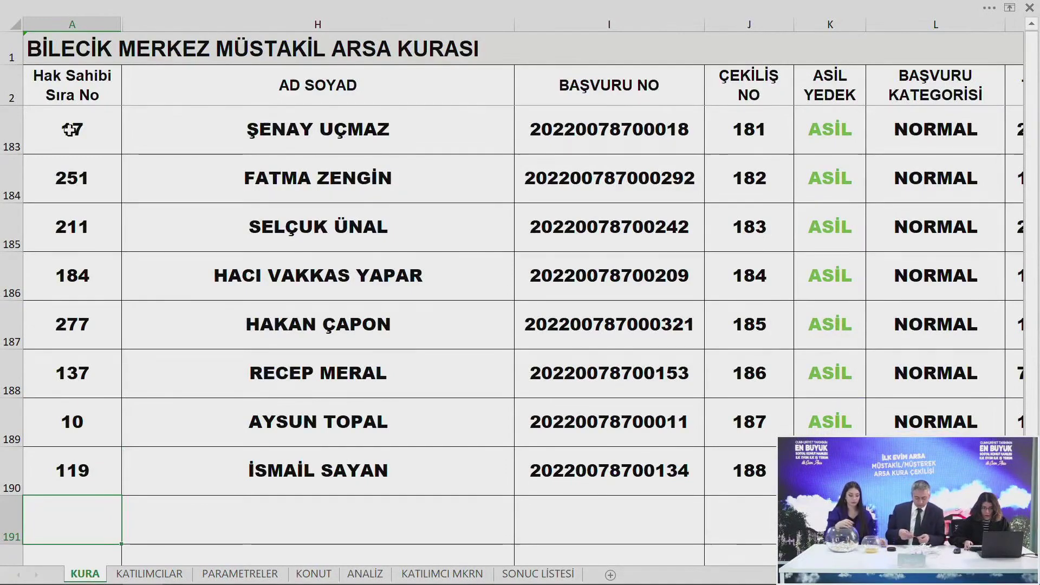
{"action": "type", "text": "220"}
{"action": "key", "text": "Return"}
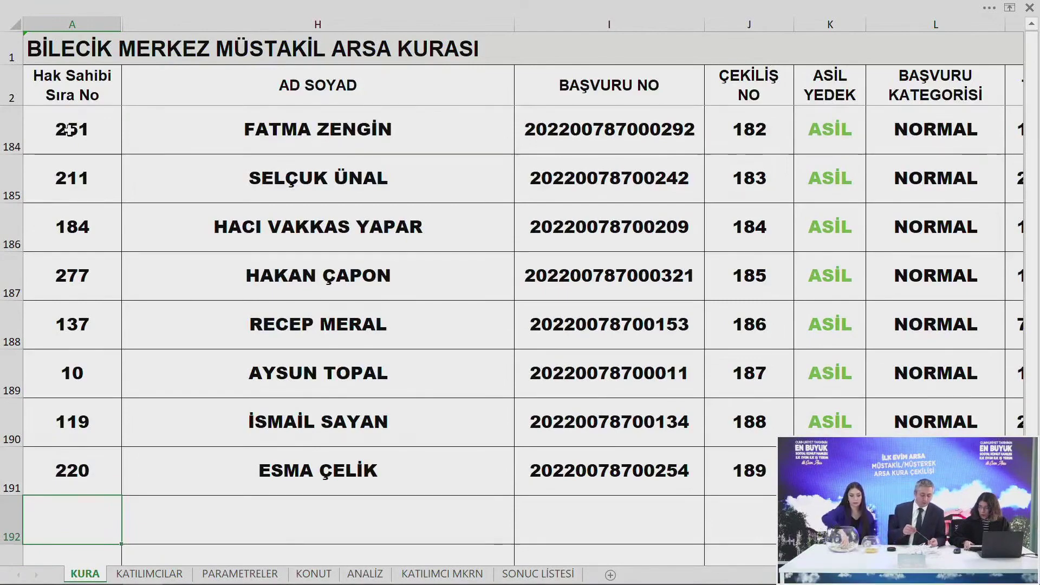
{"action": "type", "text": "145"}
{"action": "key", "text": "Return"}
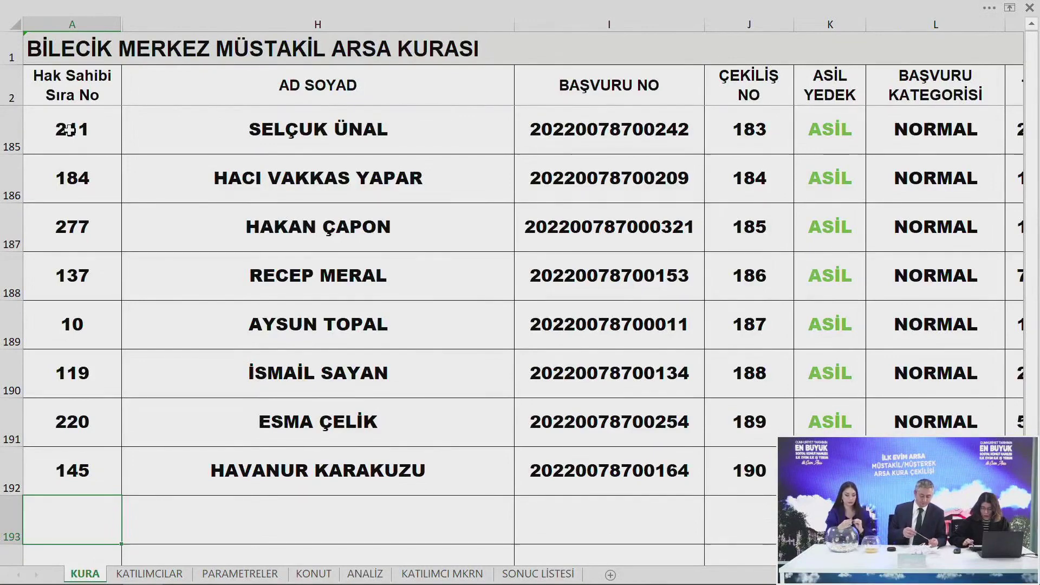
Record the drawn numbers 321, 253 and 146 in cells A193 to A195 of the Hak Sahibi Sıra No column
{"action": "type", "text": "321"}
{"action": "key", "text": "Return"}
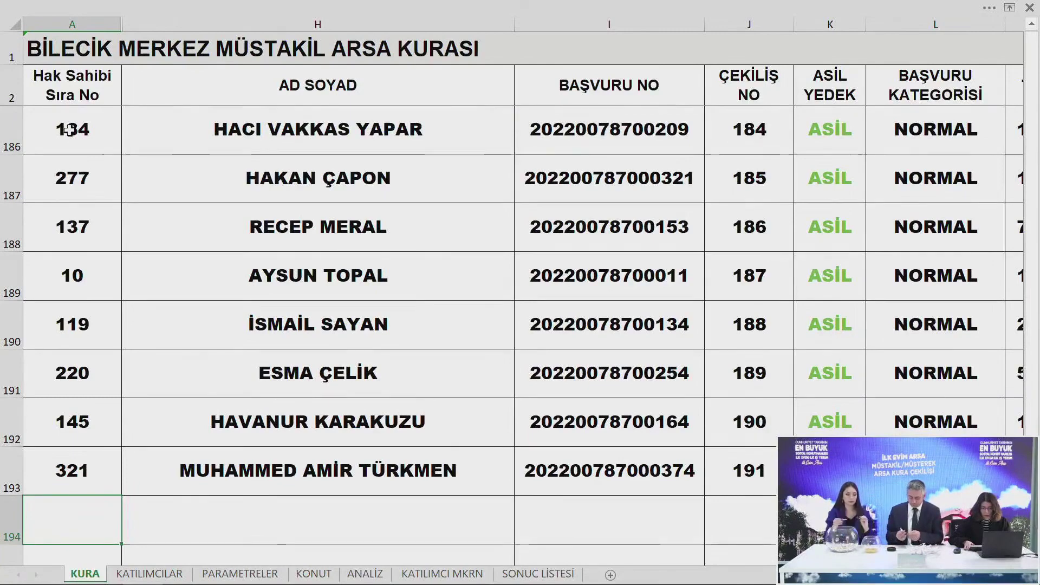
{"action": "type", "text": "253"}
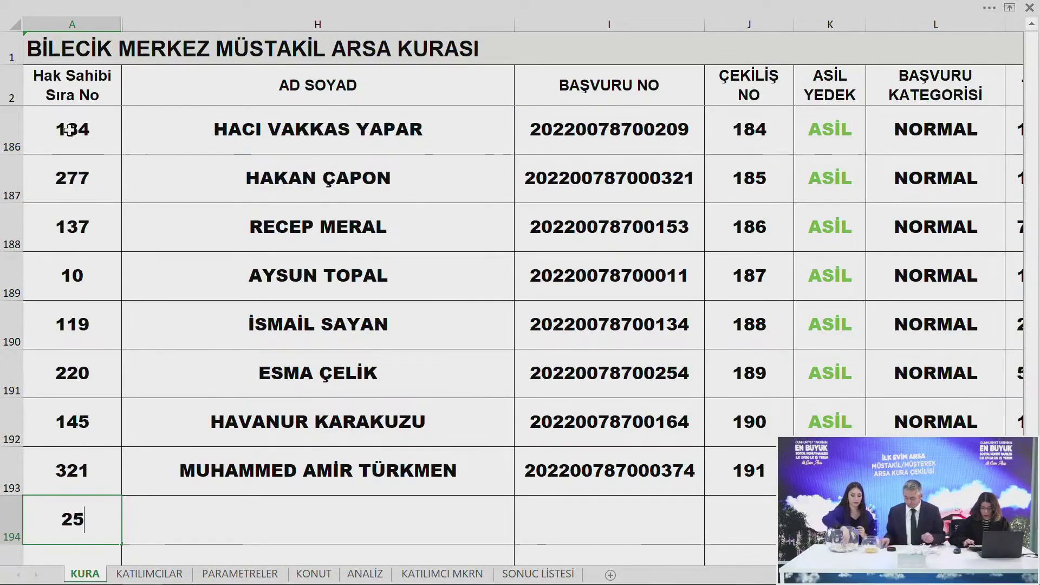
{"action": "key", "text": "Return"}
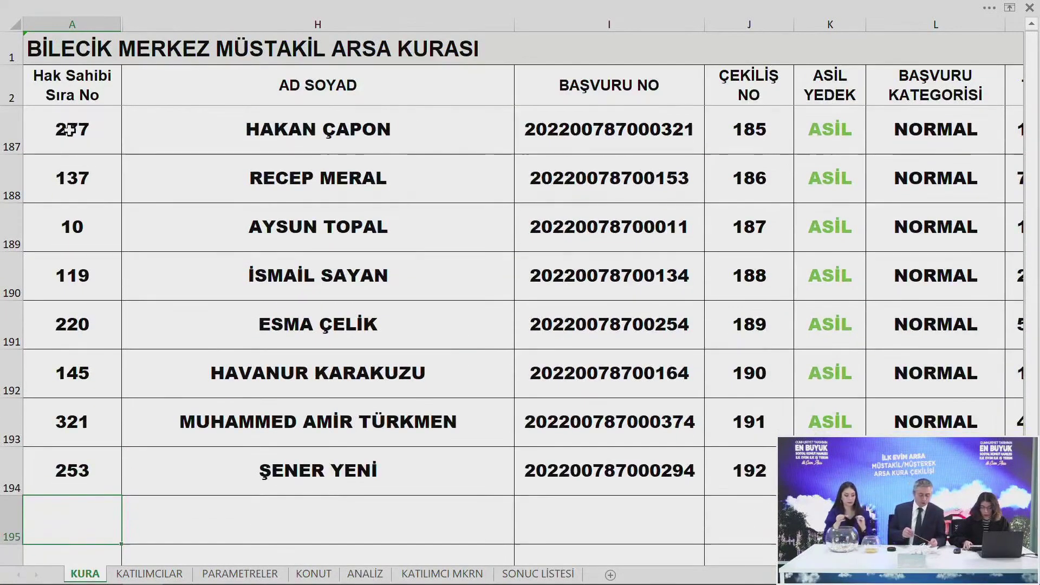
{"action": "type", "text": "146"}
{"action": "key", "text": "Return"}
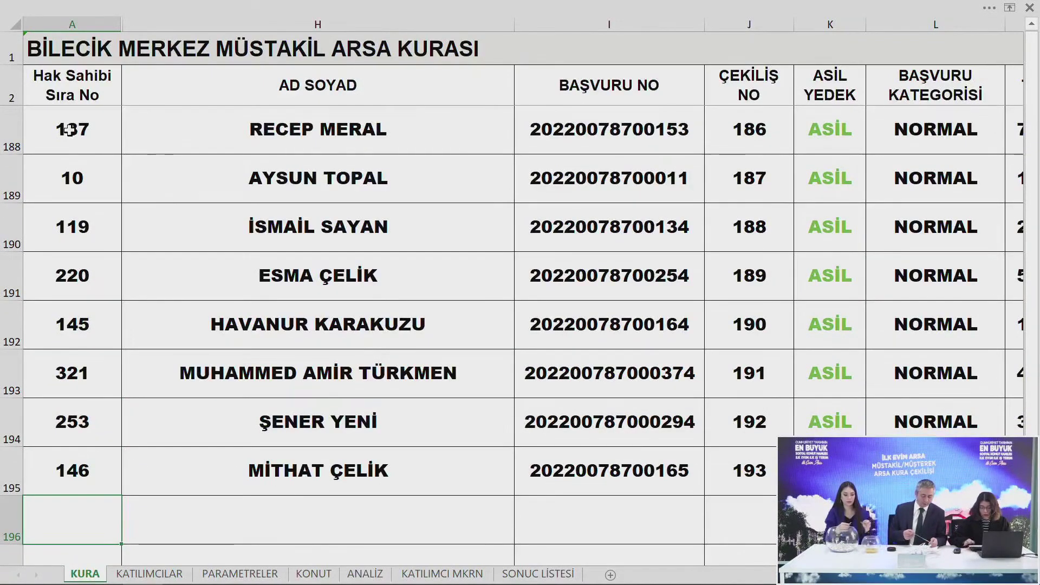
Record the drawn numbers 189, 138 and 29 in cells A196 to A198 of the Hak Sahibi Sıra No column
{"action": "type", "text": "189"}
{"action": "key", "text": "Return"}
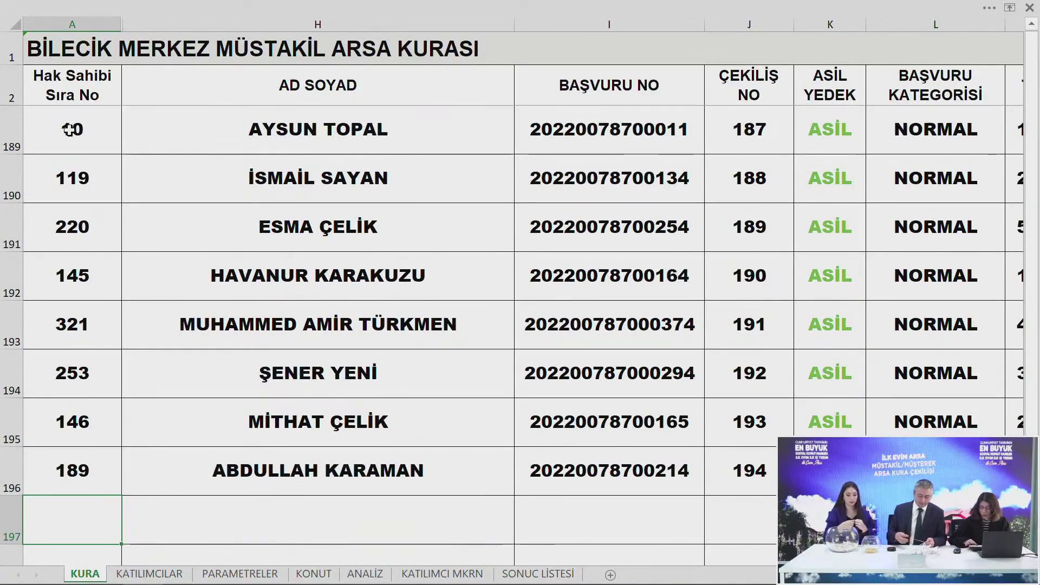
{"action": "type", "text": "138"}
{"action": "key", "text": "Return"}
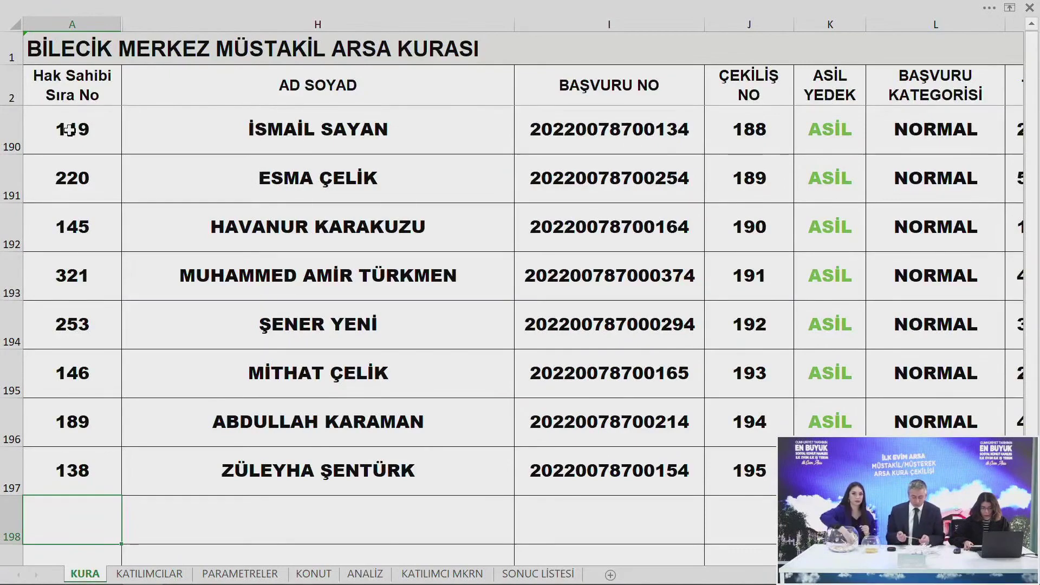
{"action": "type", "text": "29"}
{"action": "key", "text": "Return"}
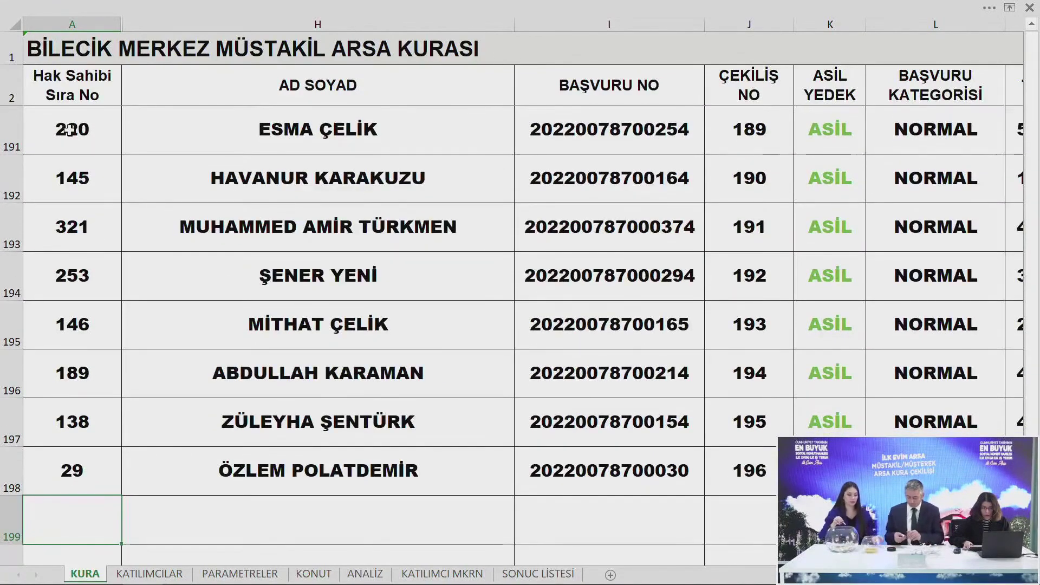
Record the drawn numbers 205, 95 and 292 in cells A199 to A201 of the Hak Sahibi Sıra No column
{"action": "type", "text": "205"}
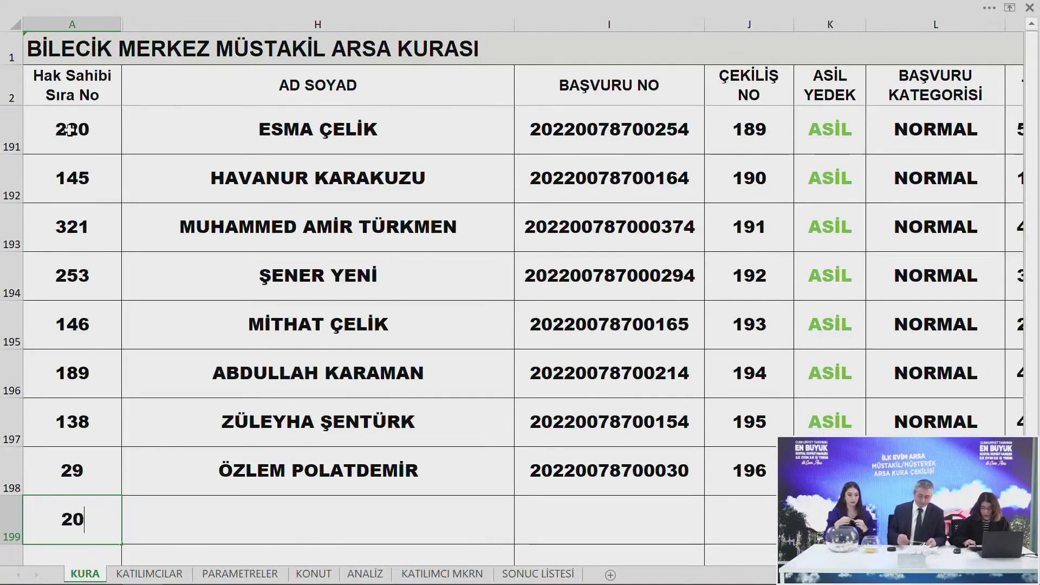
{"action": "key", "text": "Return"}
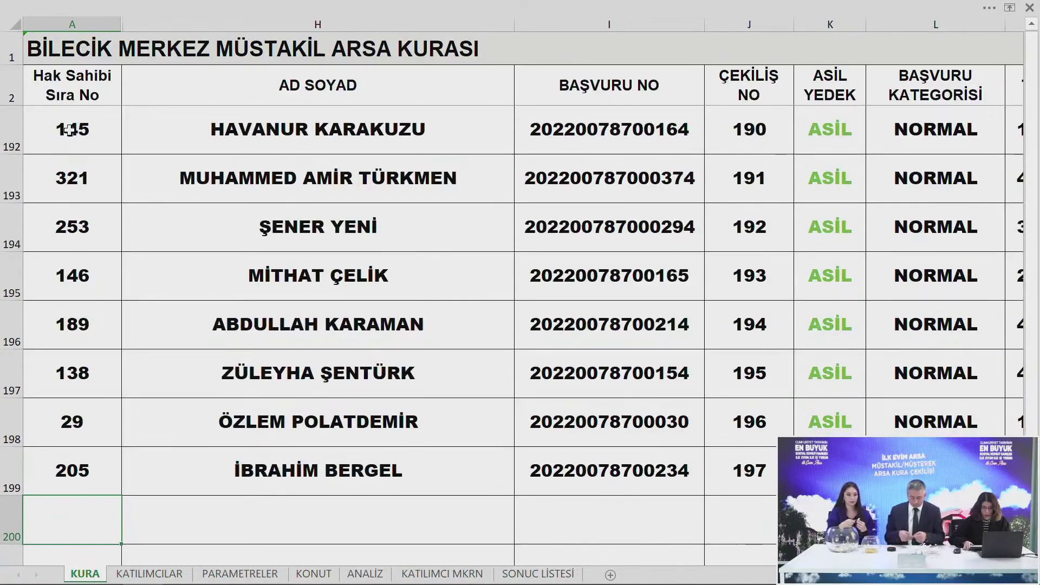
{"action": "type", "text": "95"}
{"action": "key", "text": "Return"}
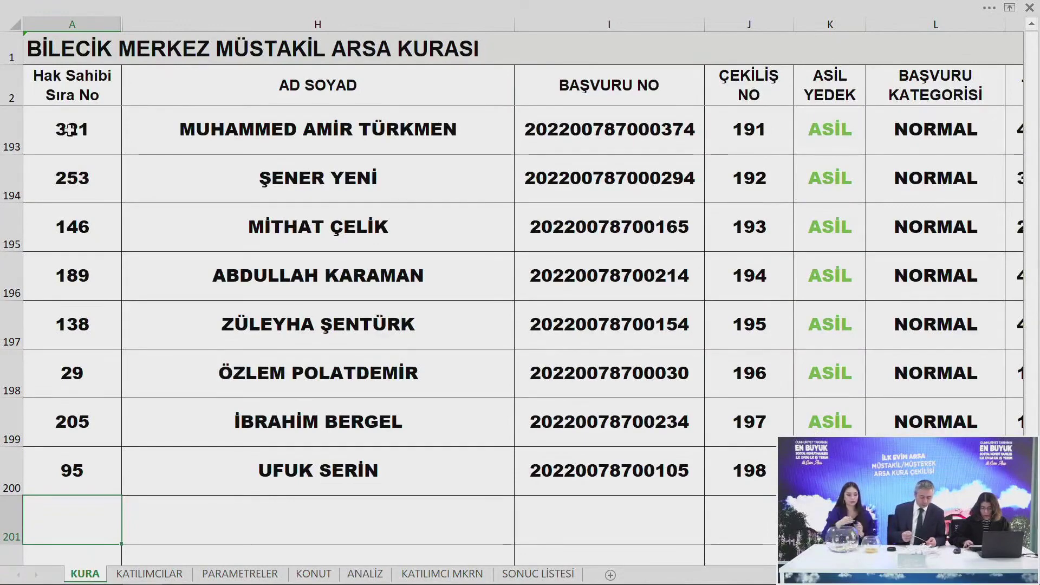
{"action": "type", "text": "292"}
{"action": "key", "text": "Return"}
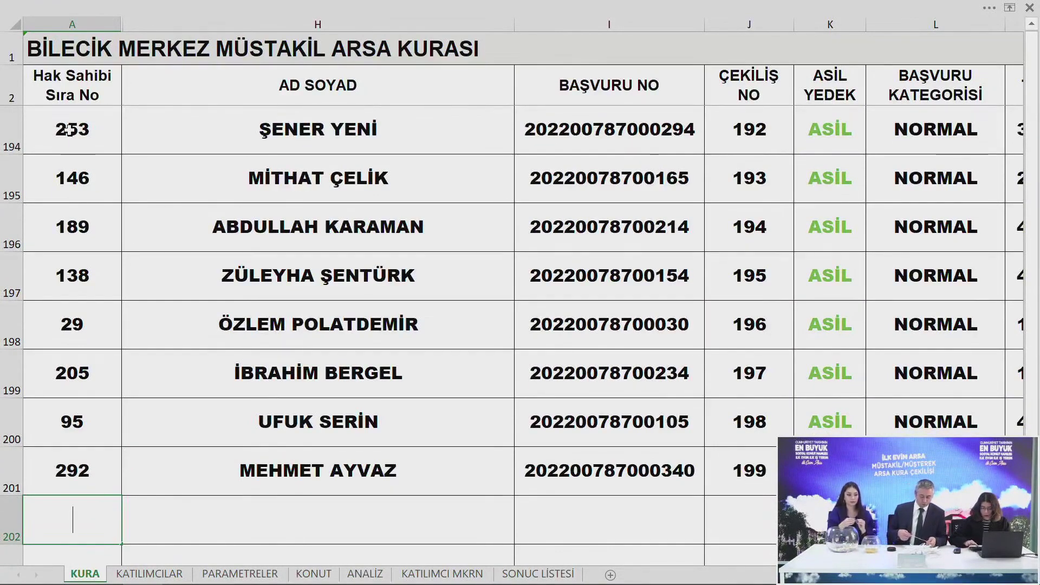
Record the drawn numbers 143, 49 and 274 in cells A202 to A204 of the Hak Sahibi Sıra No column
{"action": "type", "text": "143"}
{"action": "key", "text": "Return"}
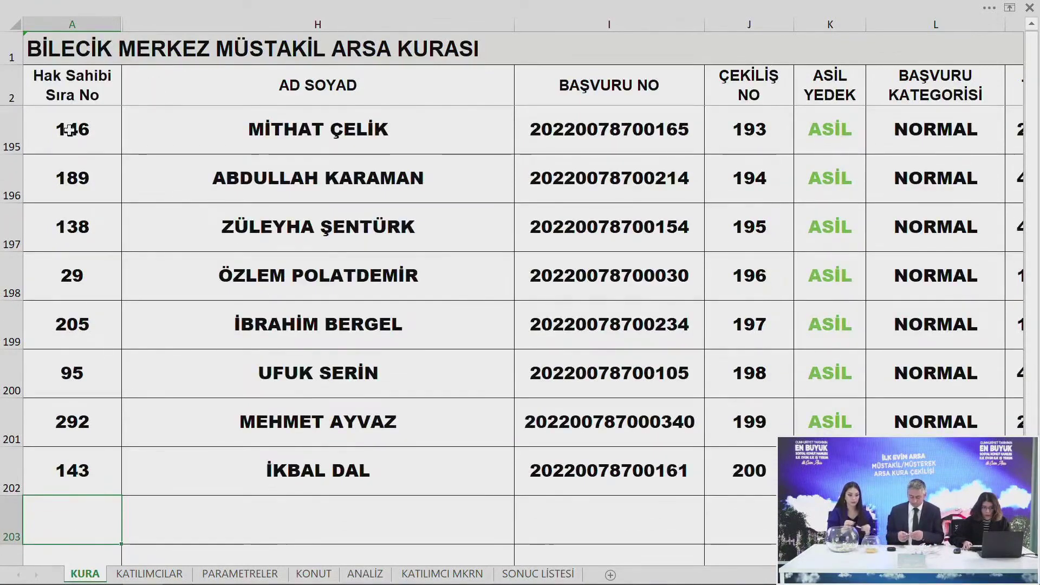
{"action": "type", "text": "49"}
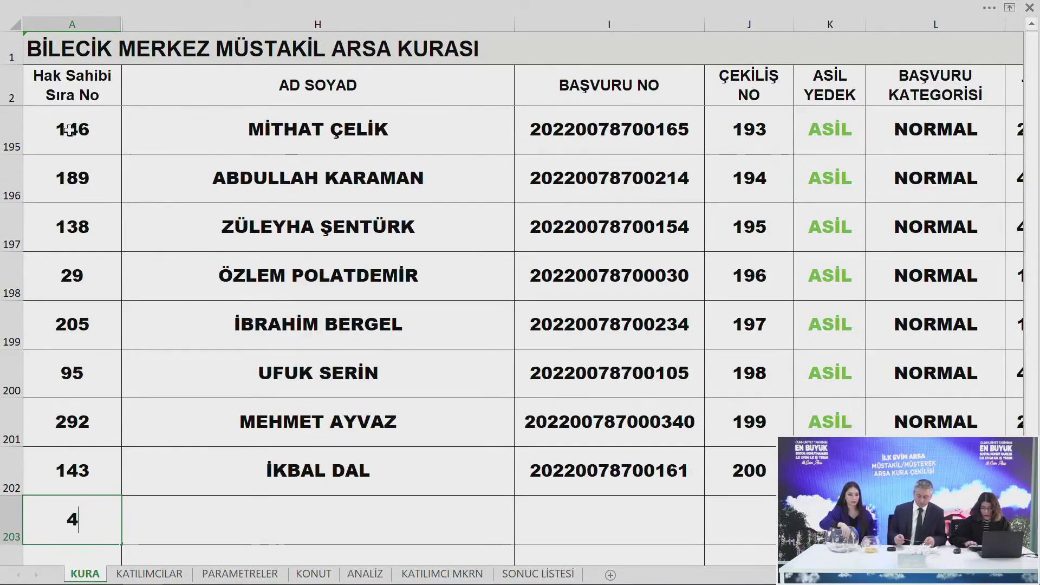
{"action": "key", "text": "Return"}
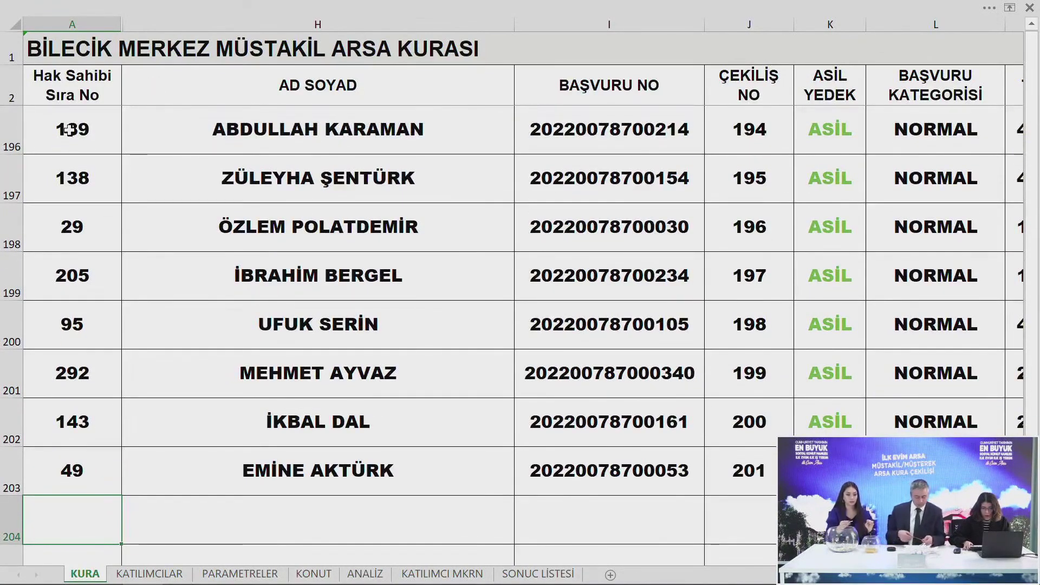
{"action": "type", "text": "274"}
{"action": "key", "text": "Return"}
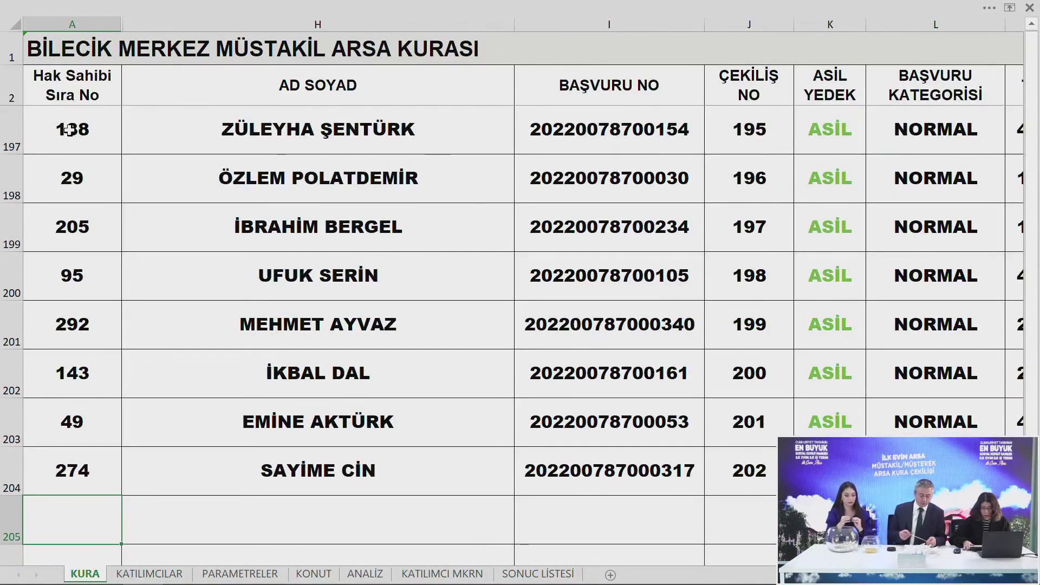
Record the drawn numbers 53, 97 and 238 in cells A205 to A207 of the Hak Sahibi Sıra No column
{"action": "type", "text": "53"}
{"action": "key", "text": "Return"}
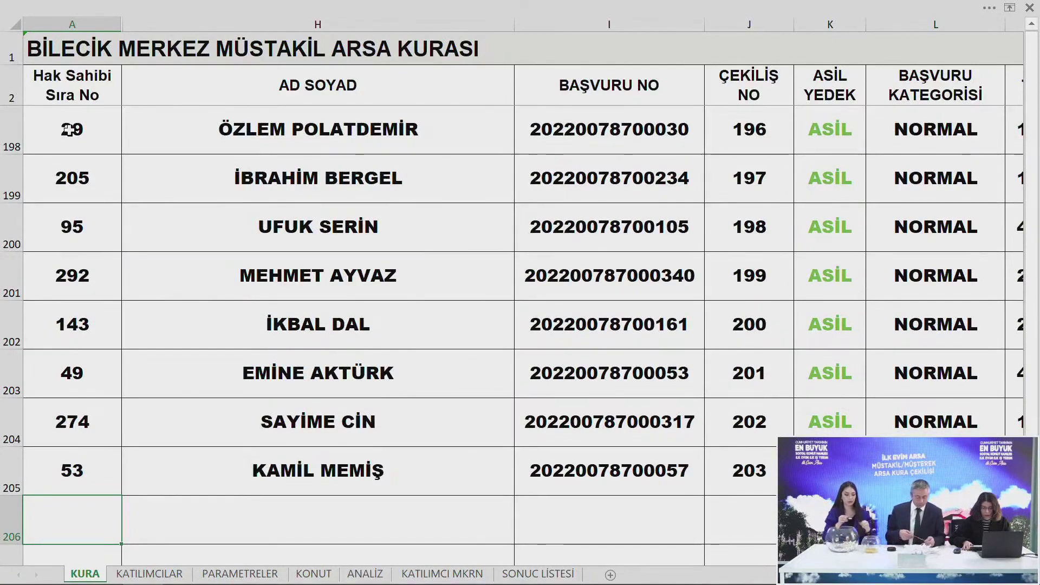
{"action": "type", "text": "97"}
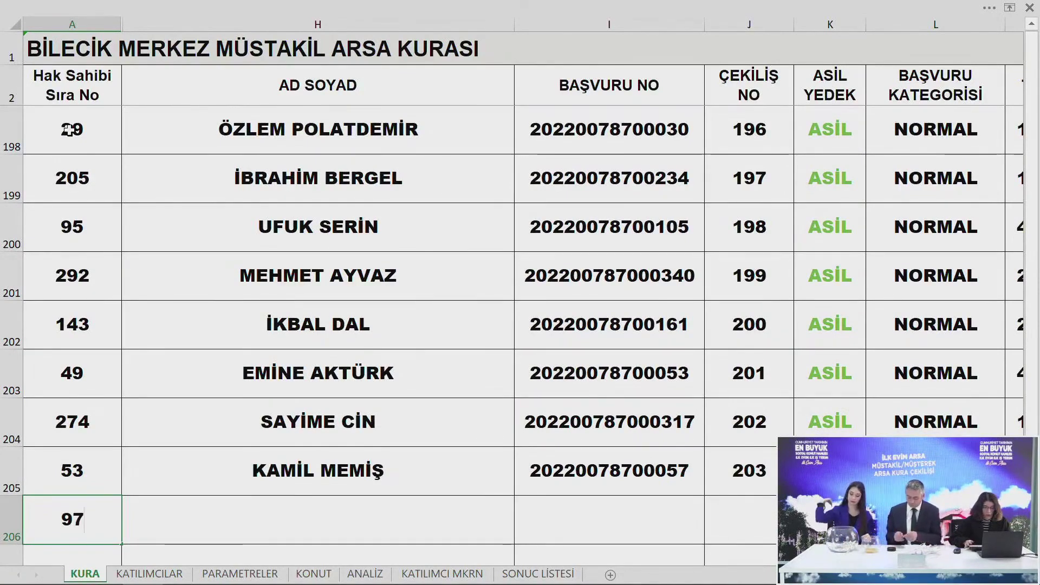
{"action": "key", "text": "Return"}
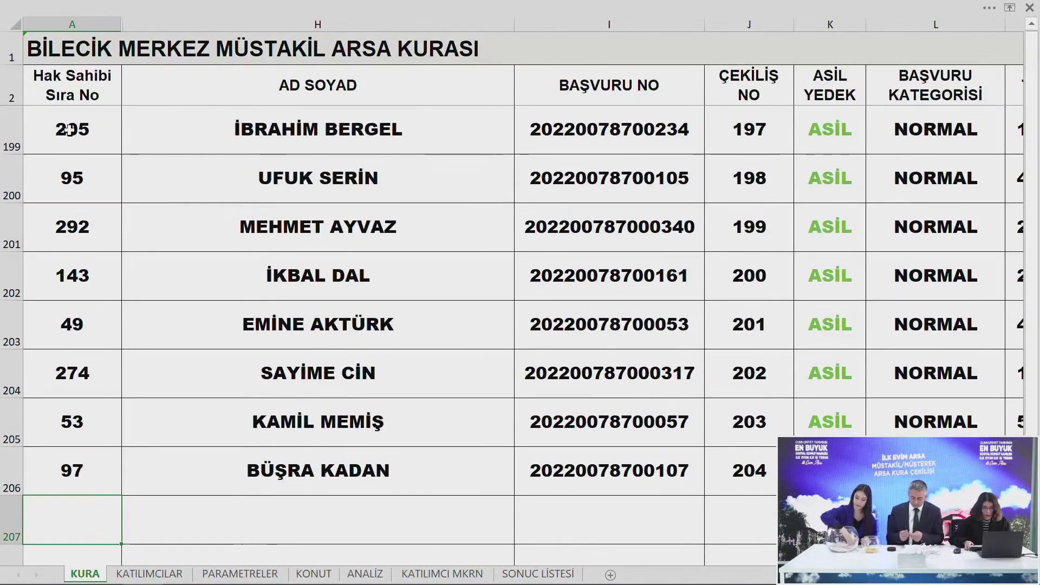
{"action": "type", "text": "238"}
{"action": "key", "text": "Return"}
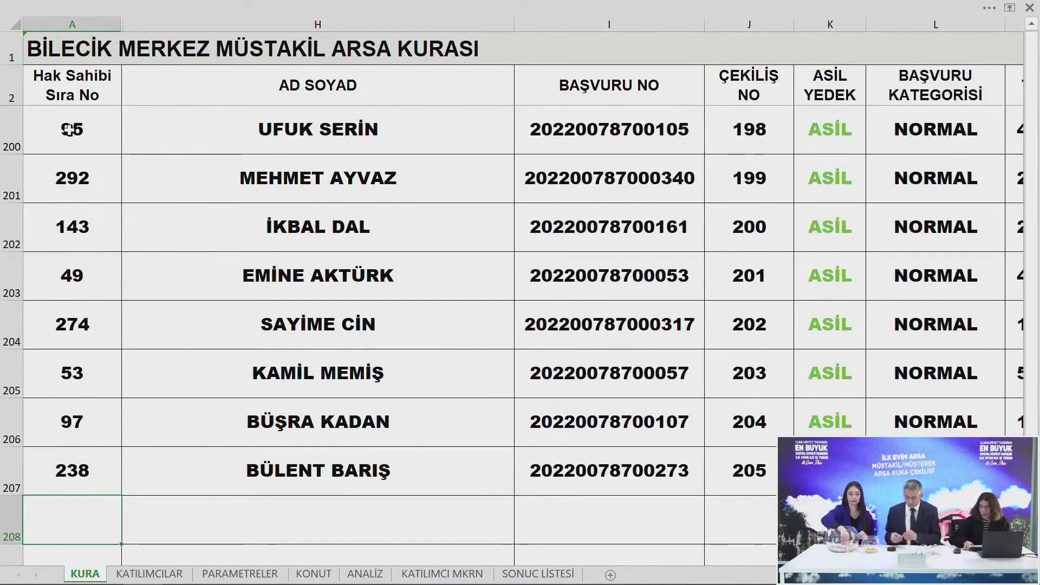
Record the drawn numbers 316, 126, 206 and 111 in cells A208 to A211 of the Hak Sahibi Sıra No column
{"action": "type", "text": "316"}
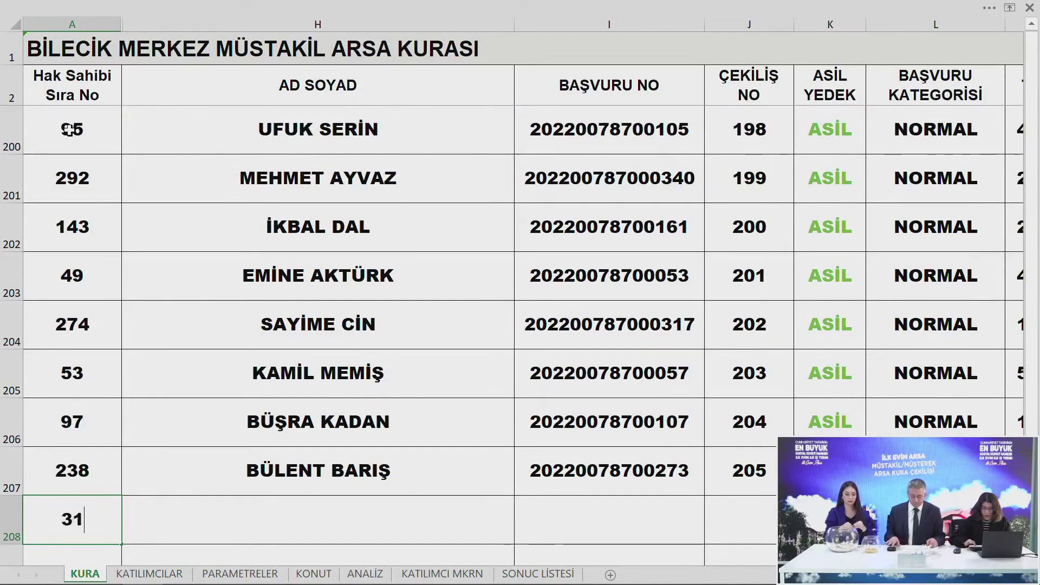
{"action": "key", "text": "Return"}
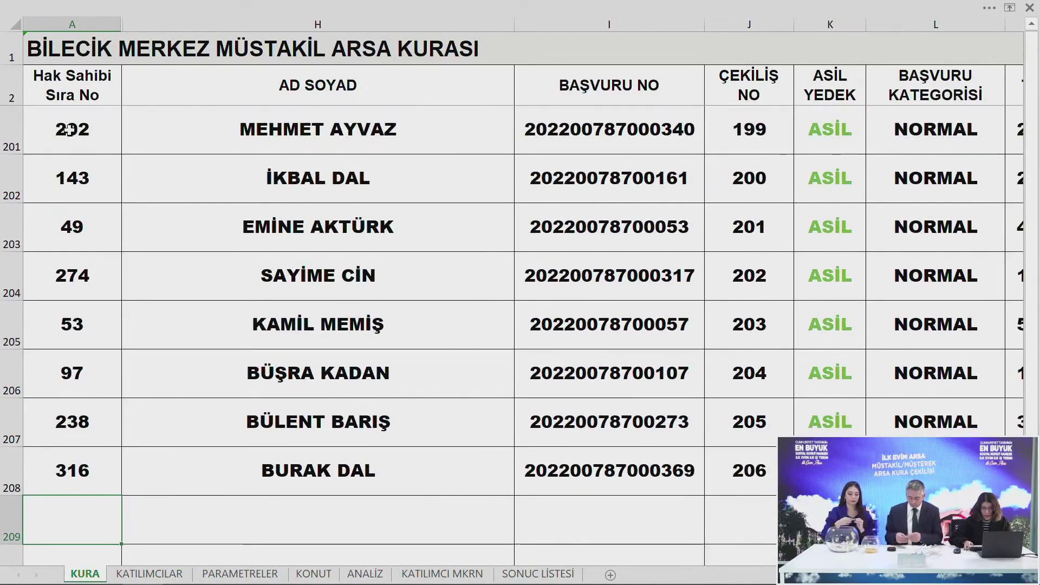
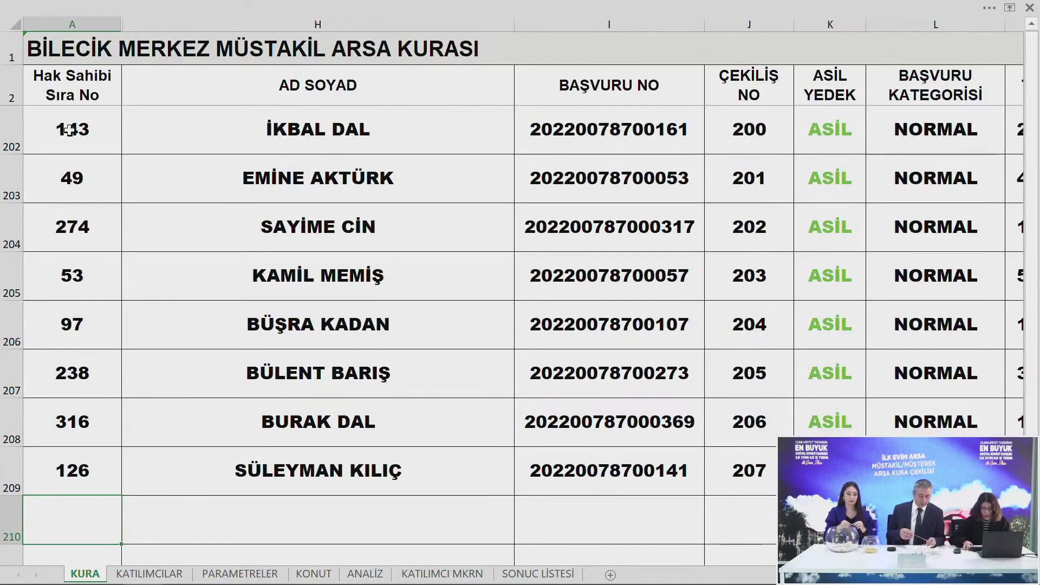
{"action": "type", "text": "06"}
{"action": "key", "text": "Return"}
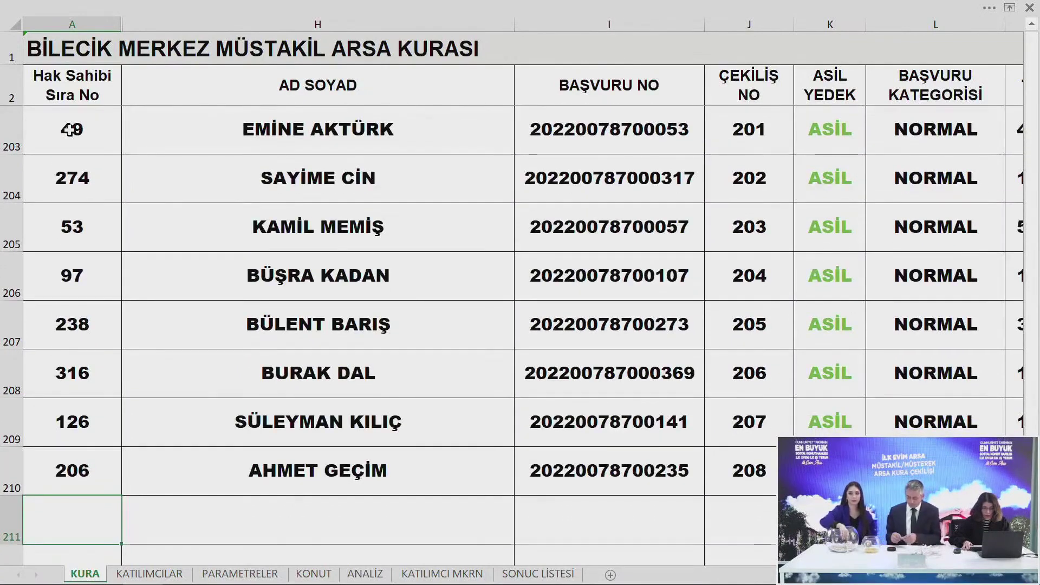
{"action": "type", "text": "111"}
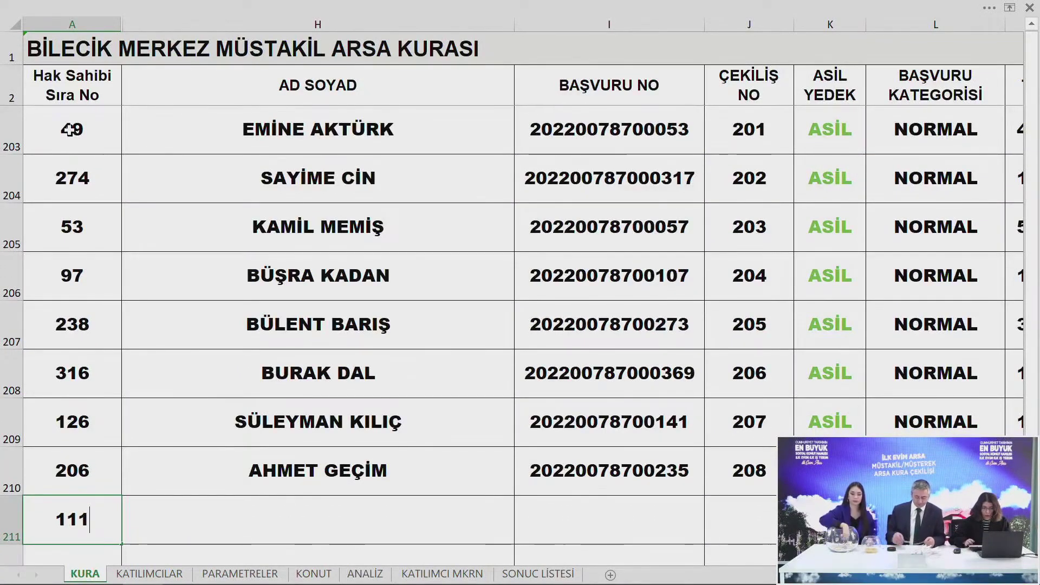
{"action": "key", "text": "Return"}
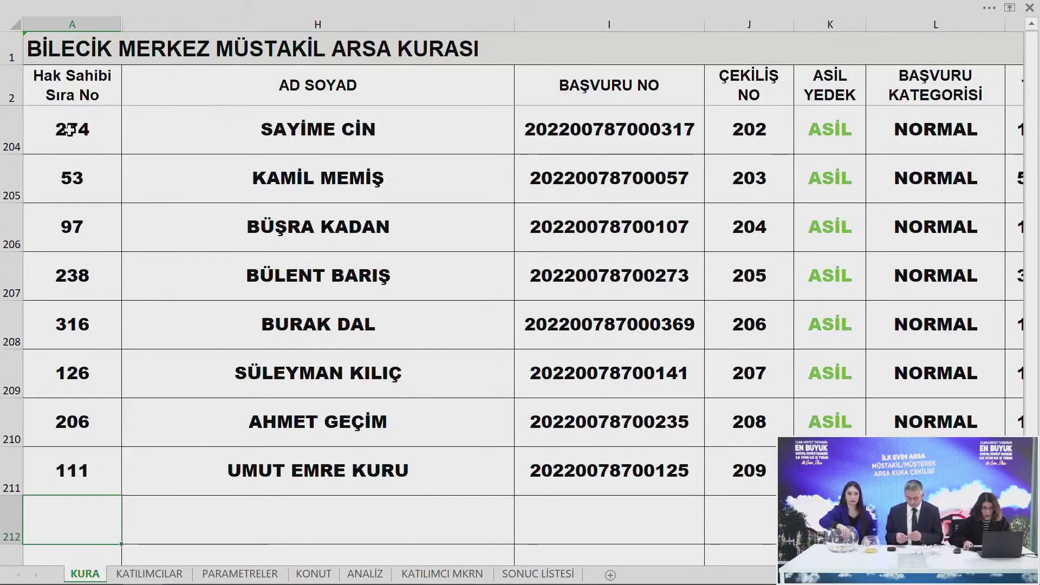
Record the drawn numbers 133, 203 and 7 in cells A212 to A214 of the Hak Sahibi Sıra No column
{"action": "type", "text": "1"}
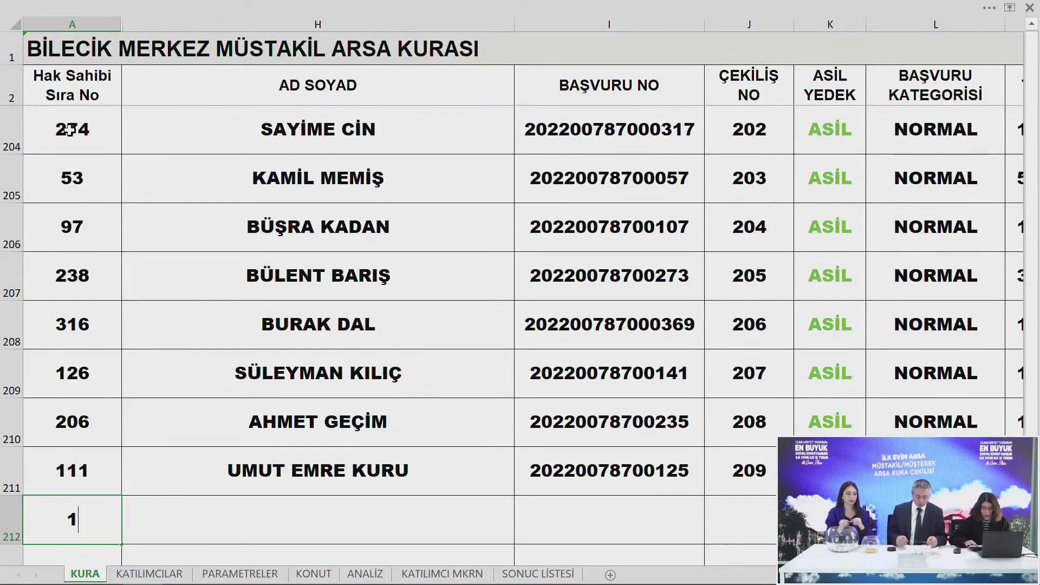
{"action": "type", "text": "33"}
{"action": "key", "text": "Return"}
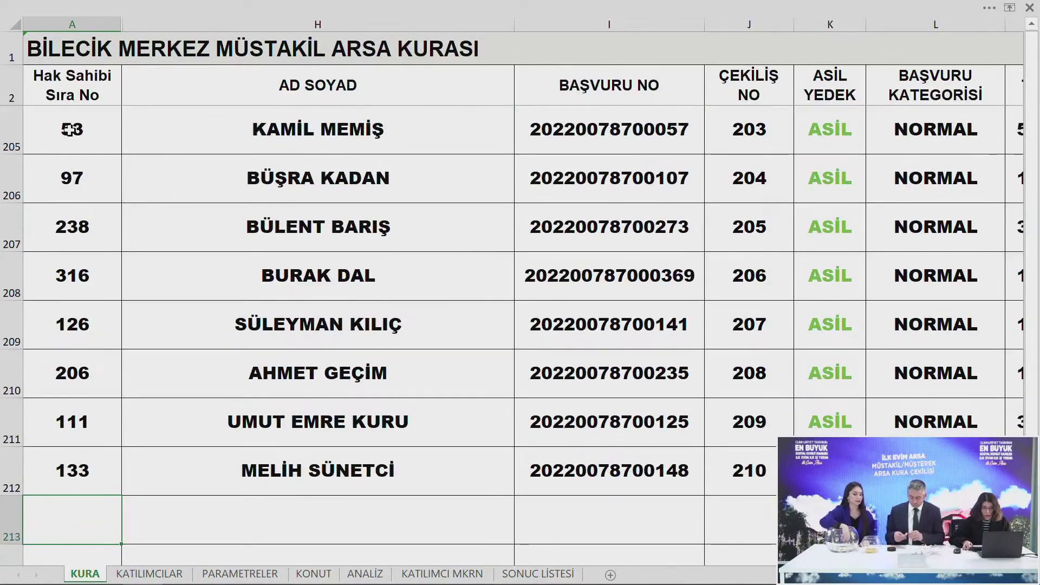
{"action": "type", "text": "203"}
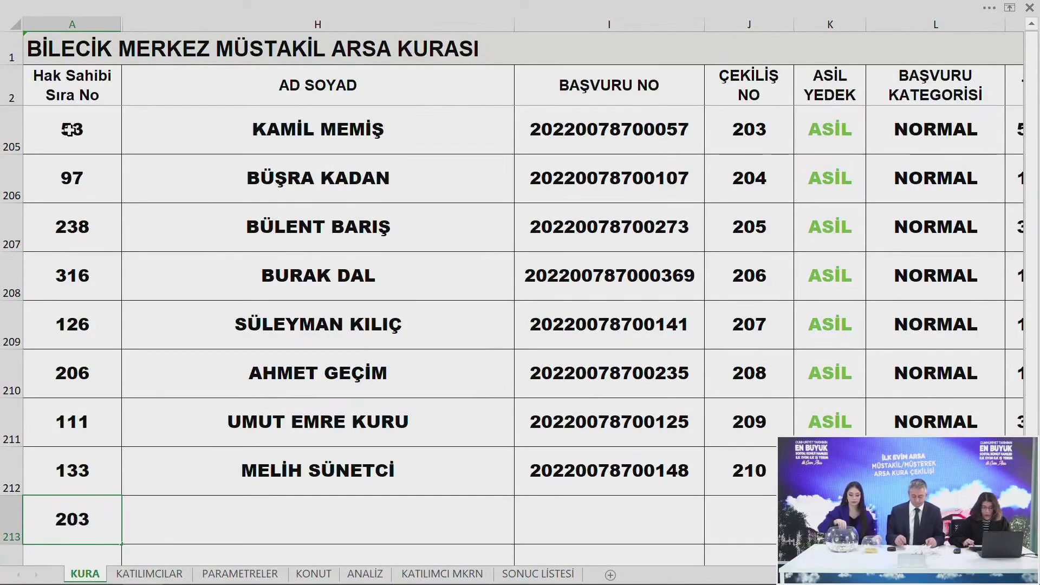
{"action": "key", "text": "Return"}
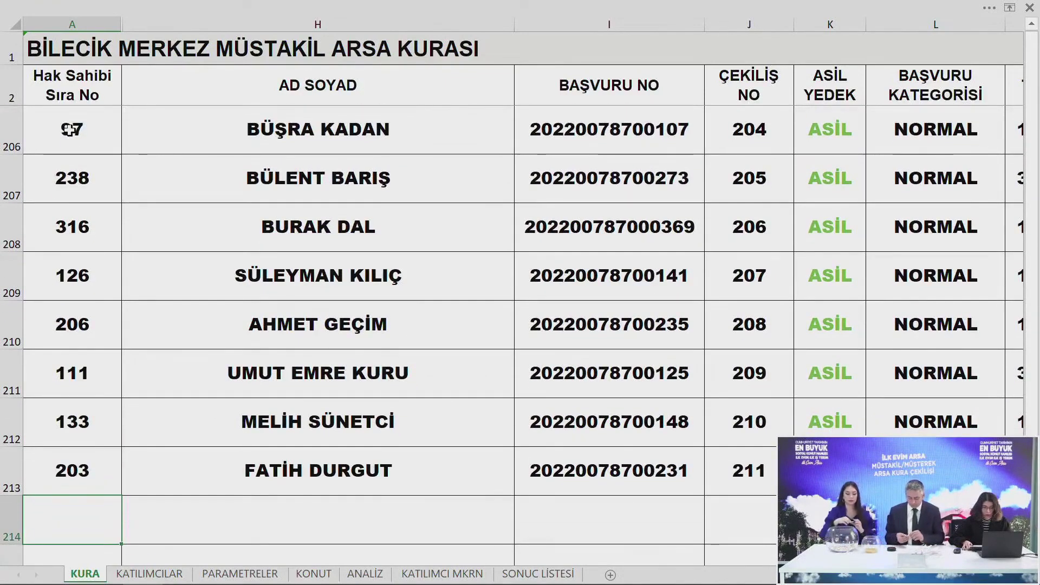
{"action": "key", "text": "Return"}
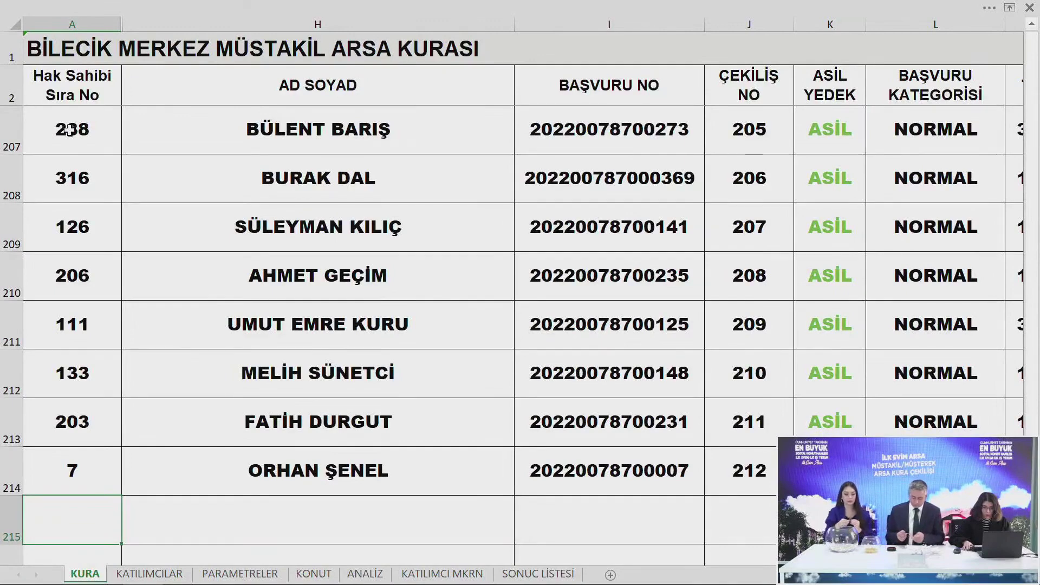
Record the drawn numbers 298, 8 and 193 in cells A215 to A217 of the Hak Sahibi Sıra No column
{"action": "type", "text": "298"}
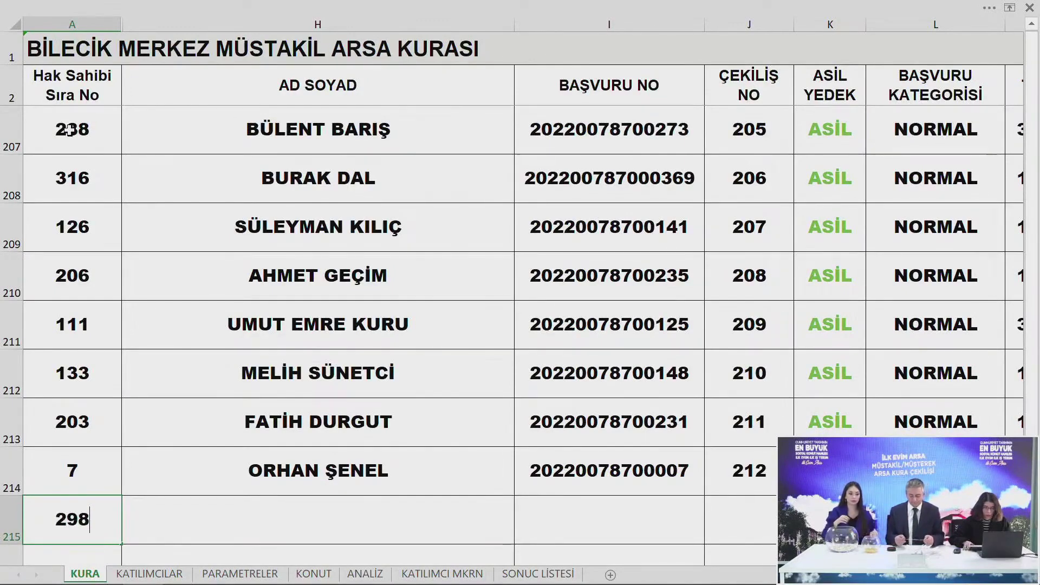
{"action": "key", "text": "Return"}
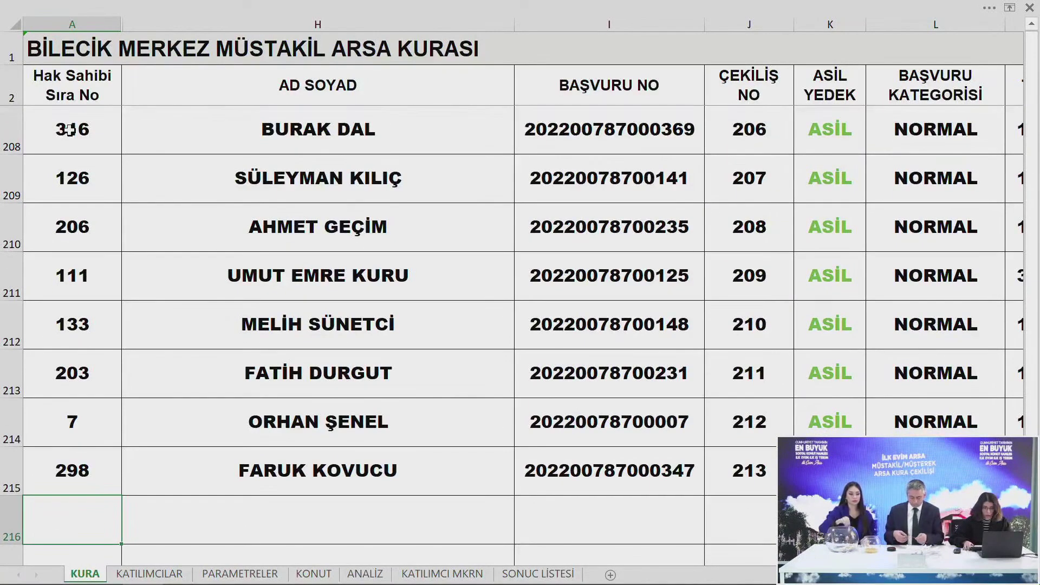
{"action": "key", "text": "Return"}
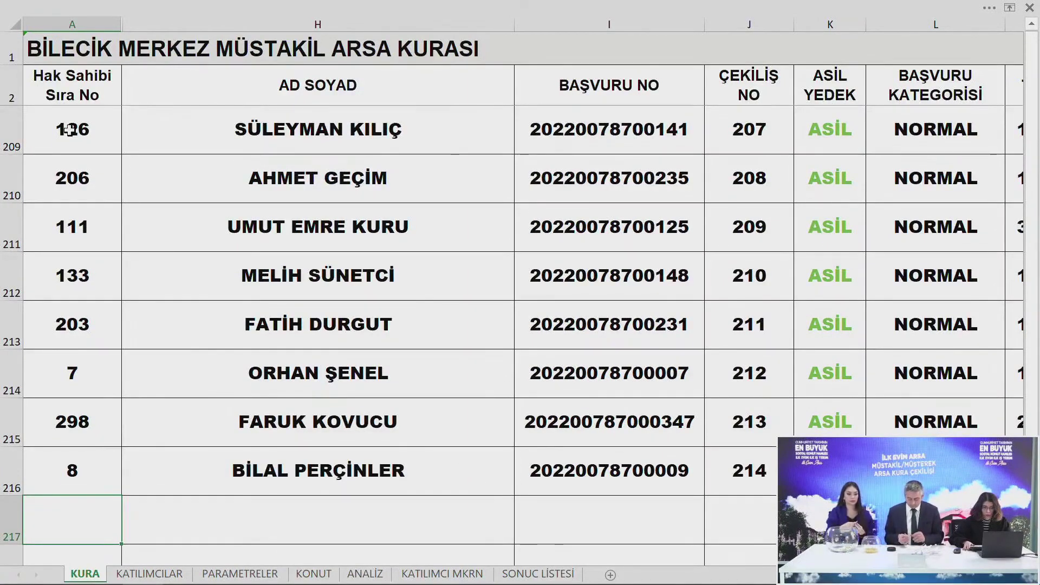
{"action": "type", "text": "193"}
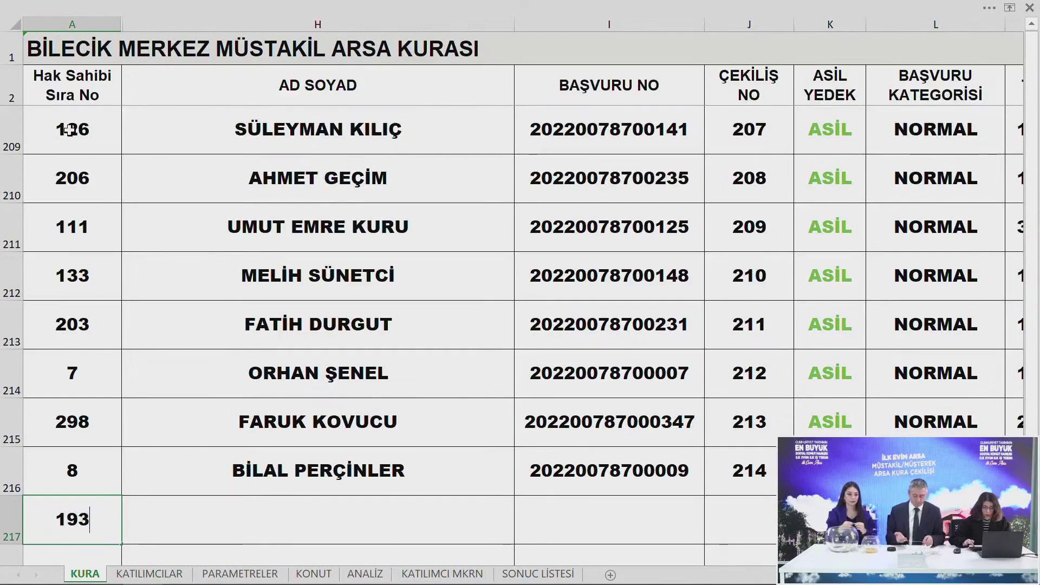
{"action": "key", "text": "Return"}
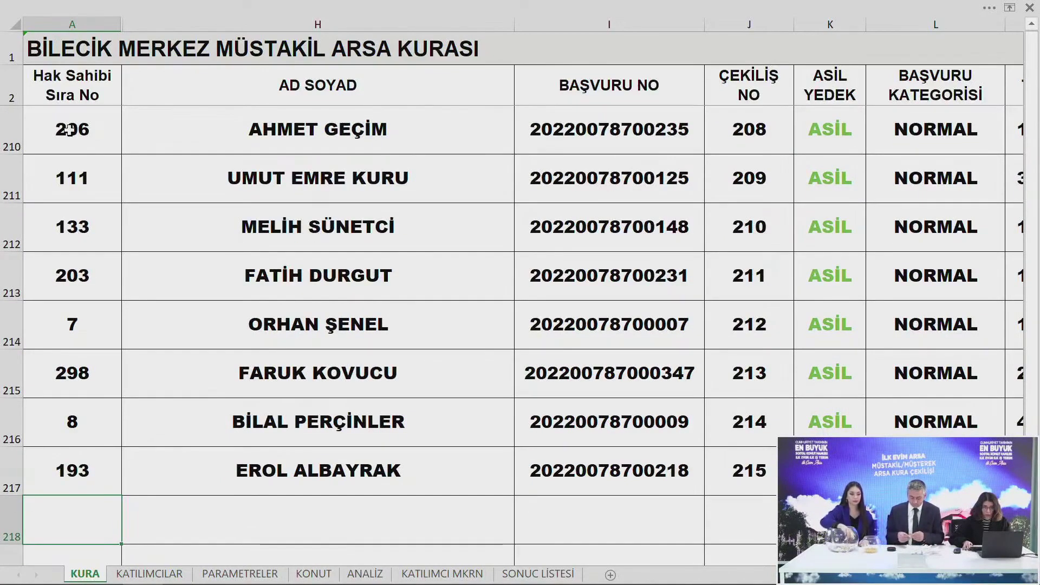
Record the drawn numbers 217, 322 and 160 in cells A218 to A220 of the Hak Sahibi Sıra No column
{"action": "type", "text": "217"}
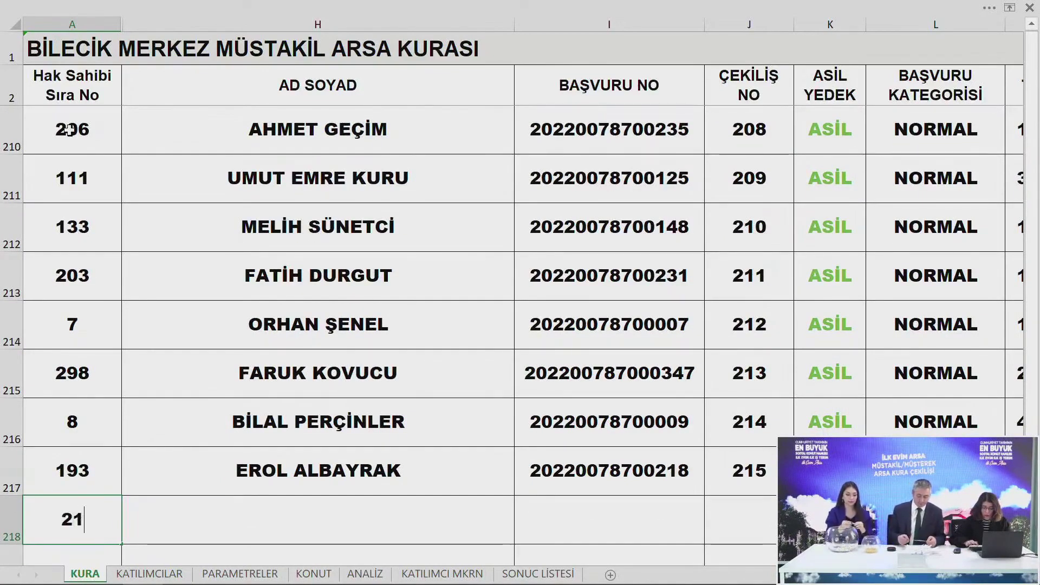
{"action": "key", "text": "Return"}
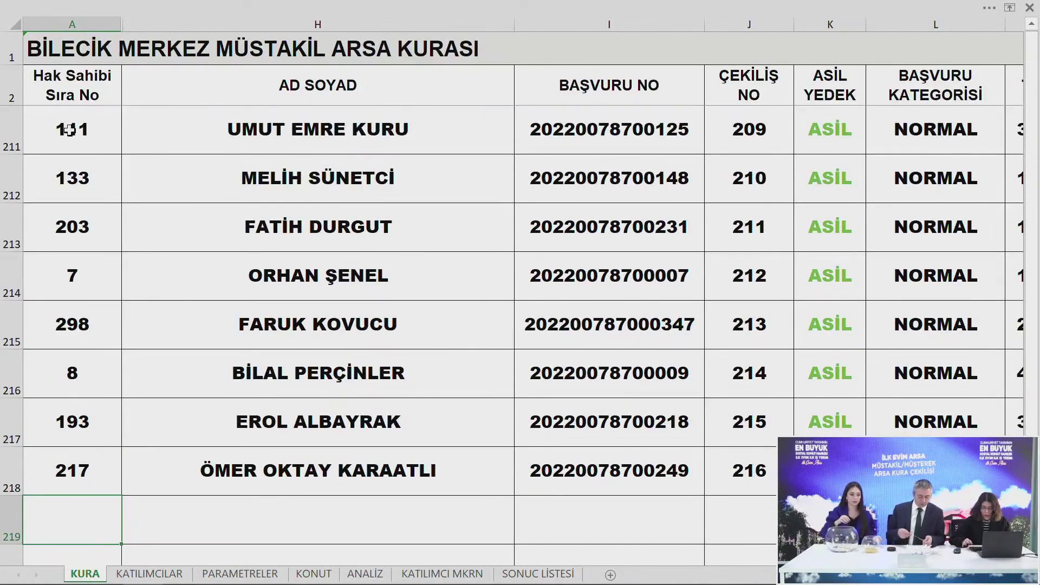
{"action": "type", "text": "322"}
{"action": "key", "text": "Return"}
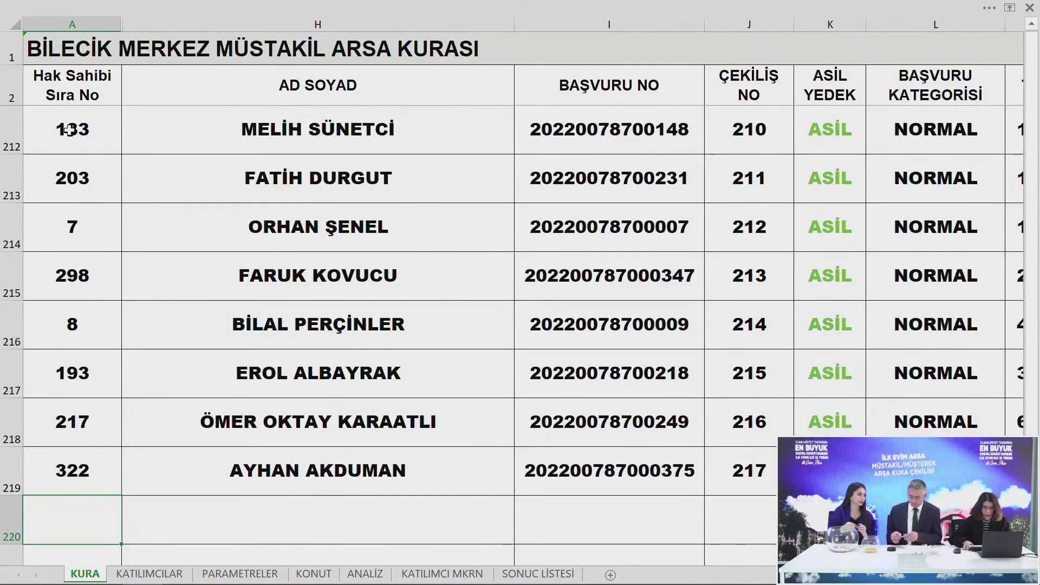
{"action": "type", "text": "1"}
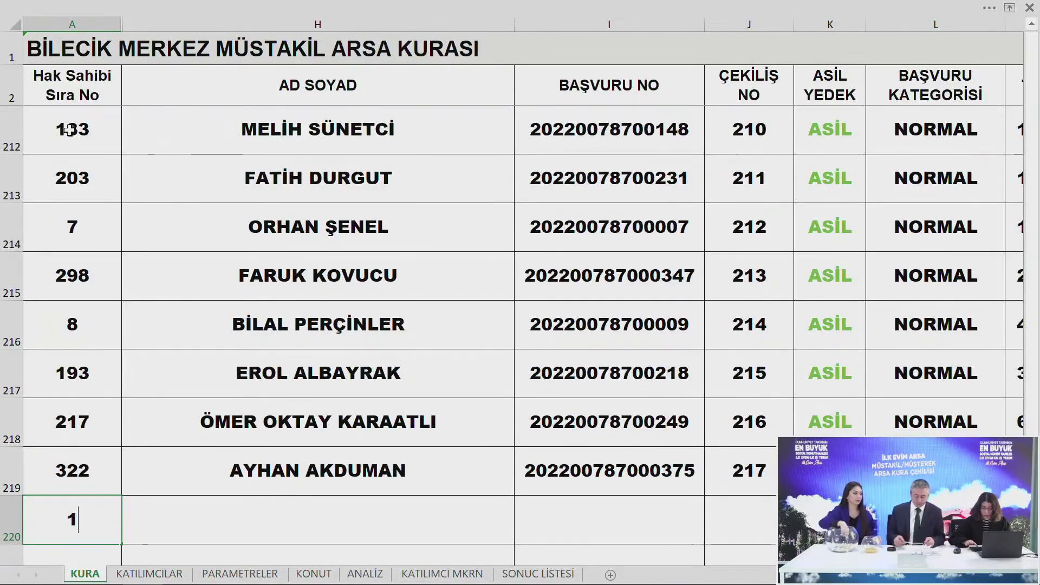
{"action": "type", "text": "60"}
{"action": "key", "text": "Return"}
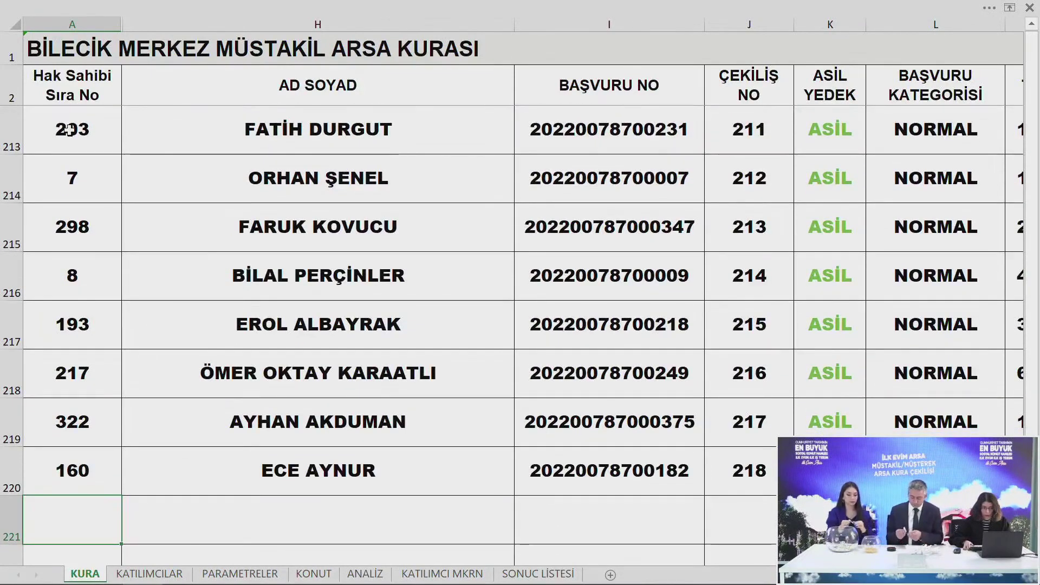
Record the drawn numbers 234, 70 and 107 in cells A221 to A223 of the Hak Sahibi Sıra No column
{"action": "type", "text": "234"}
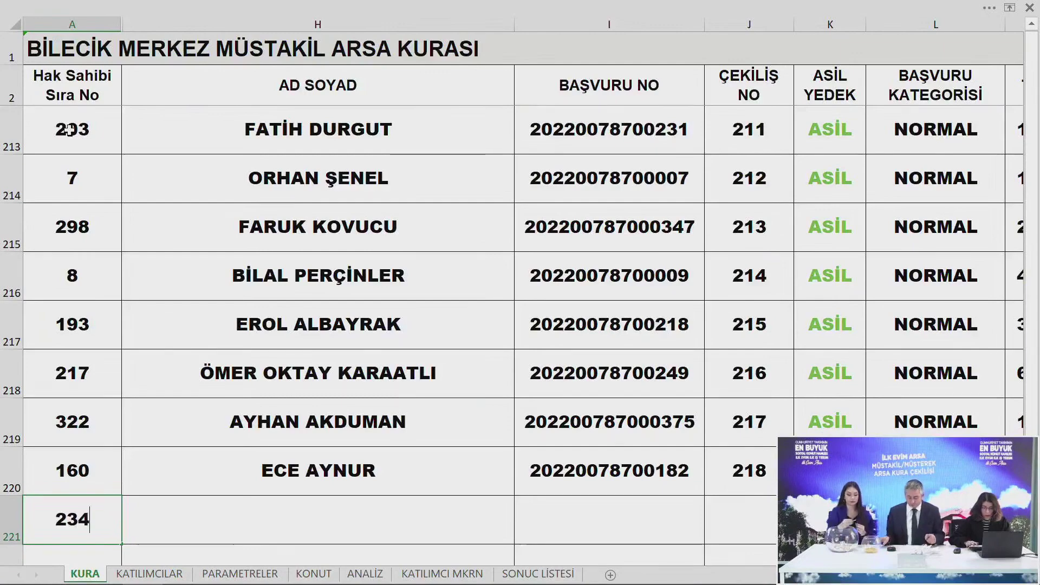
{"action": "key", "text": "Return"}
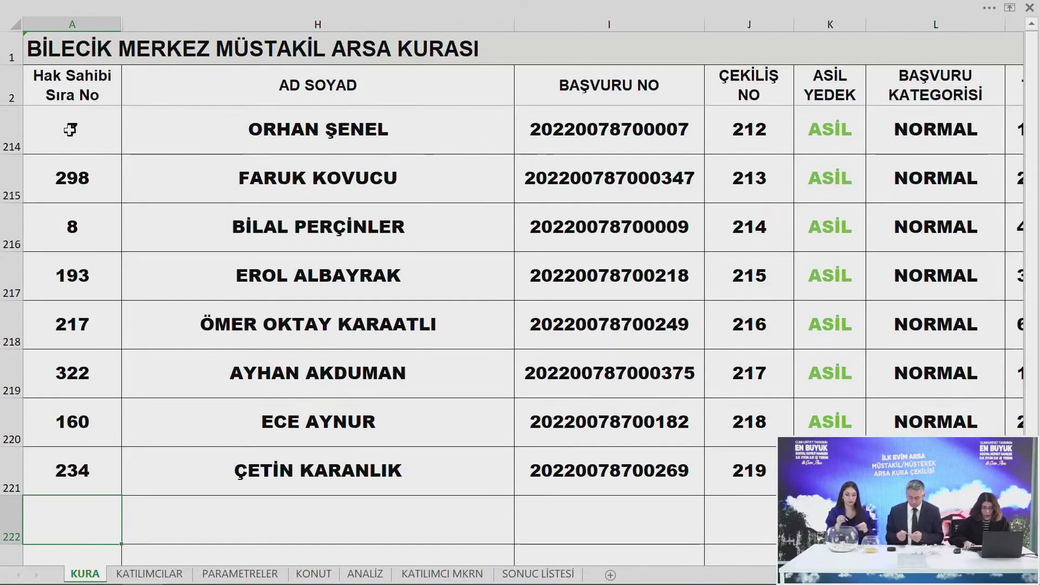
{"action": "type", "text": "70"}
{"action": "key", "text": "Return"}
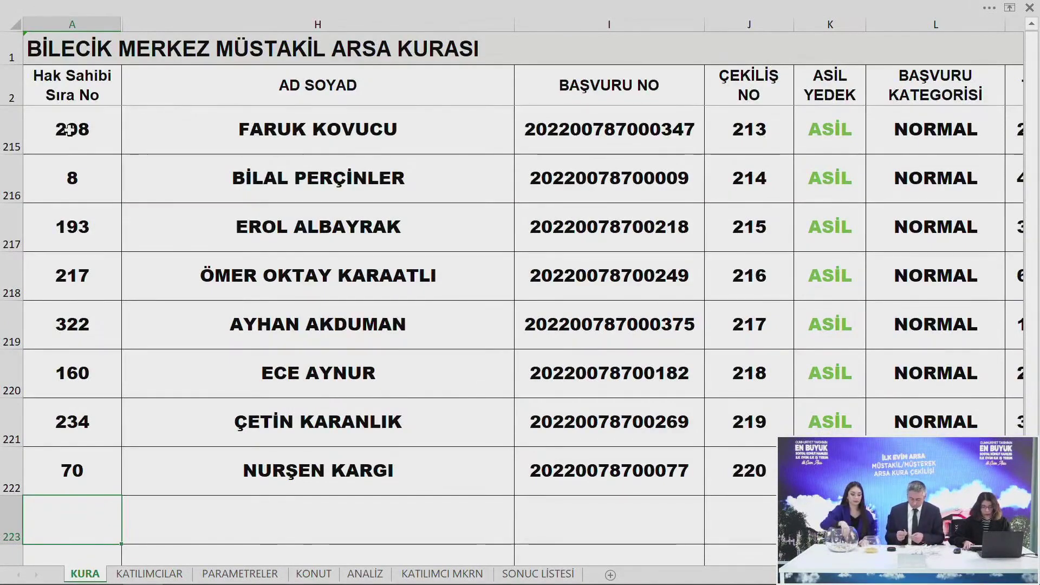
{"action": "type", "text": "107"}
{"action": "key", "text": "Return"}
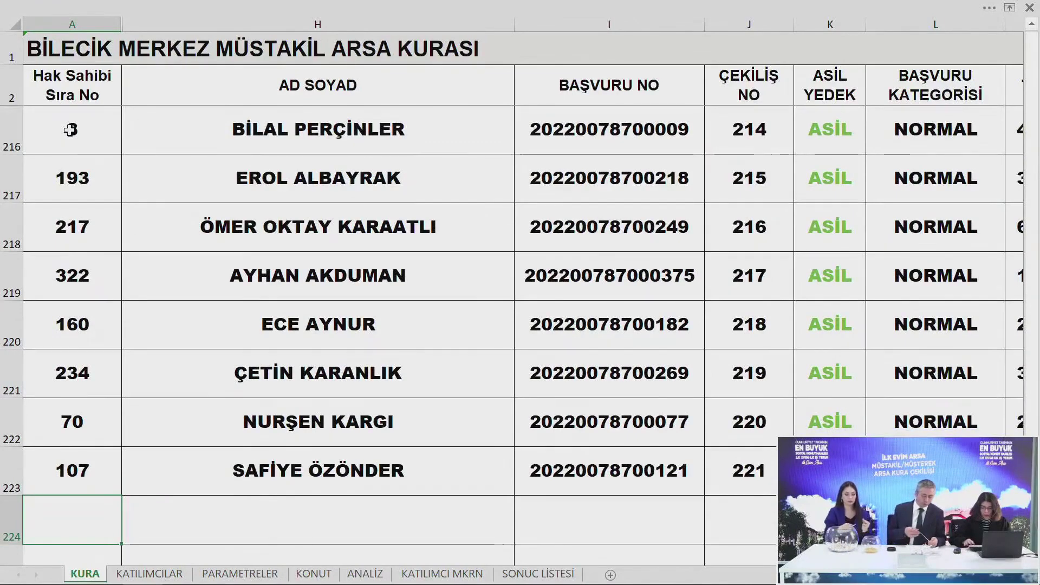
Record the drawn numbers 240, 267 and 202 in cells A224 to A226 of the Hak Sahibi Sıra No column
{"action": "type", "text": "240"}
{"action": "key", "text": "Return"}
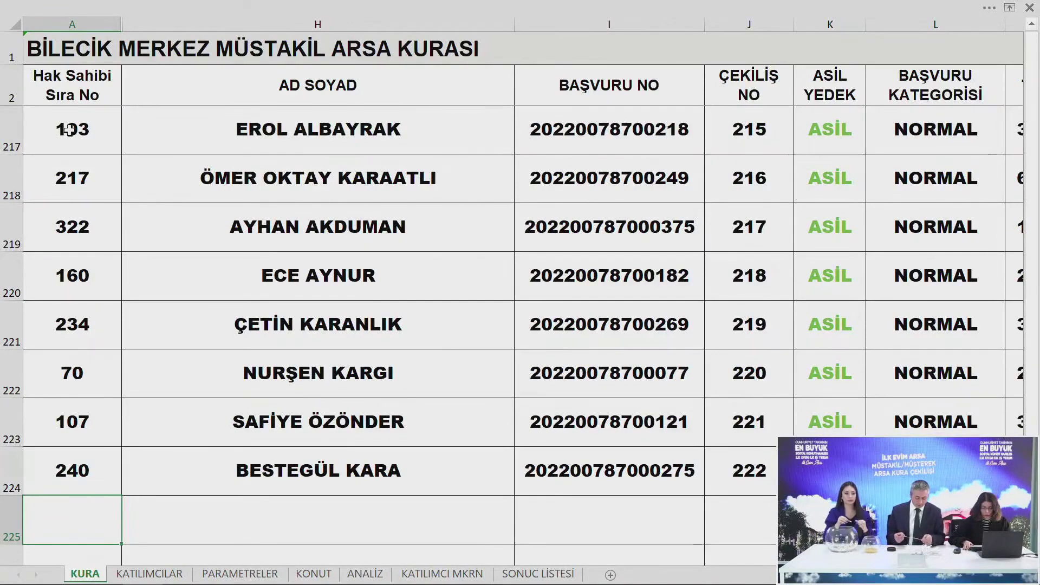
{"action": "type", "text": "267"}
{"action": "key", "text": "Return"}
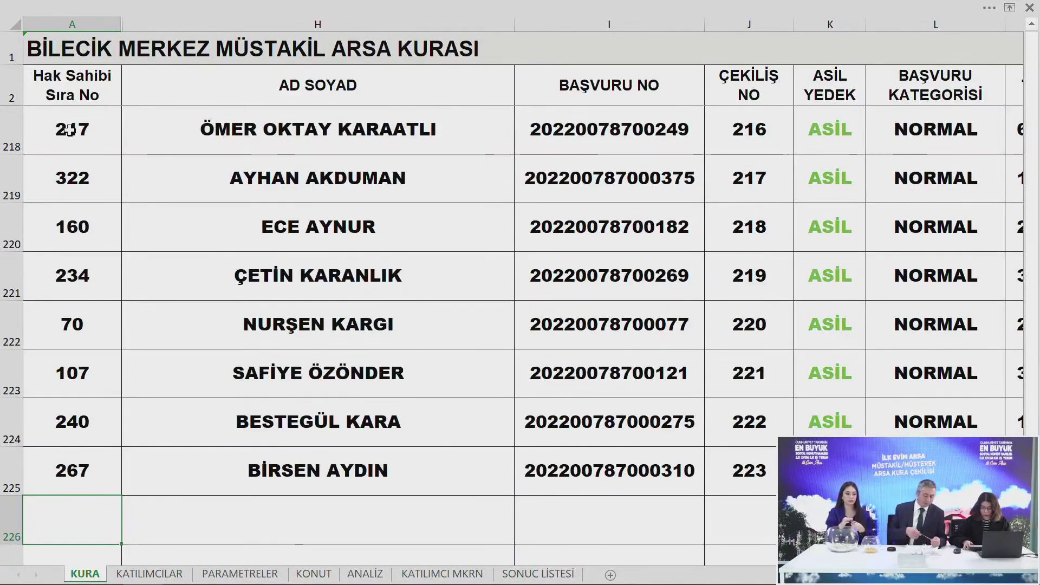
{"action": "type", "text": "202"}
{"action": "key", "text": "Return"}
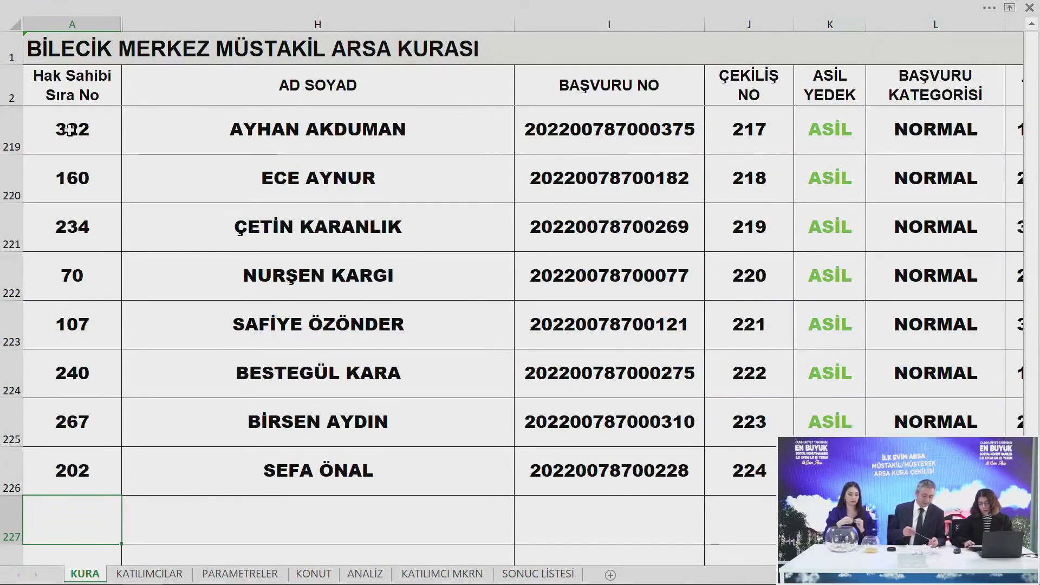
Record the drawn numbers 80, 312 and 108 in cells A227 to A229 of the Hak Sahibi Sıra No column
{"action": "type", "text": "80"}
{"action": "key", "text": "Return"}
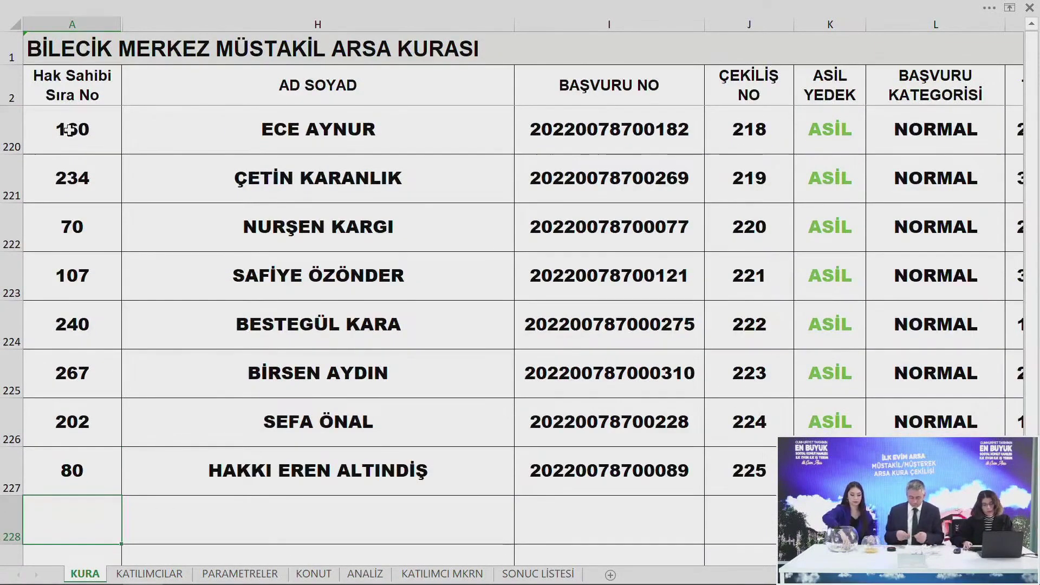
{"action": "type", "text": "312"}
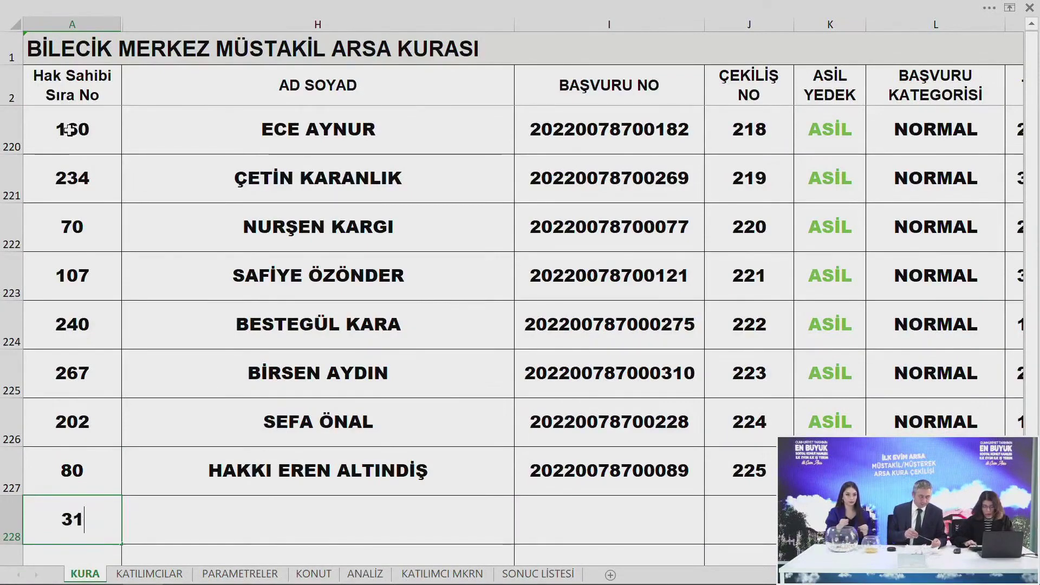
{"action": "key", "text": "Return"}
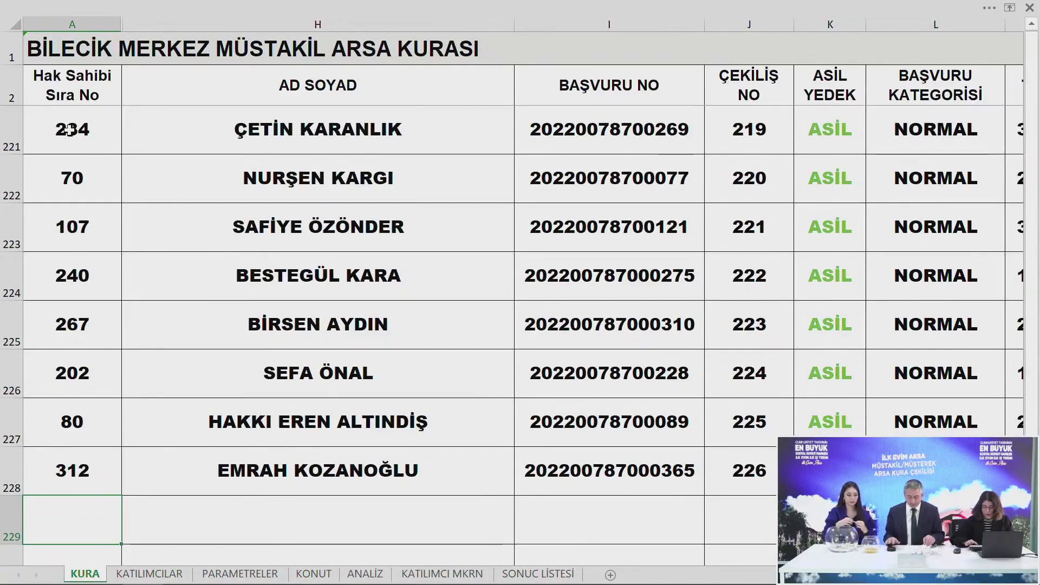
{"action": "type", "text": "108"}
{"action": "key", "text": "Return"}
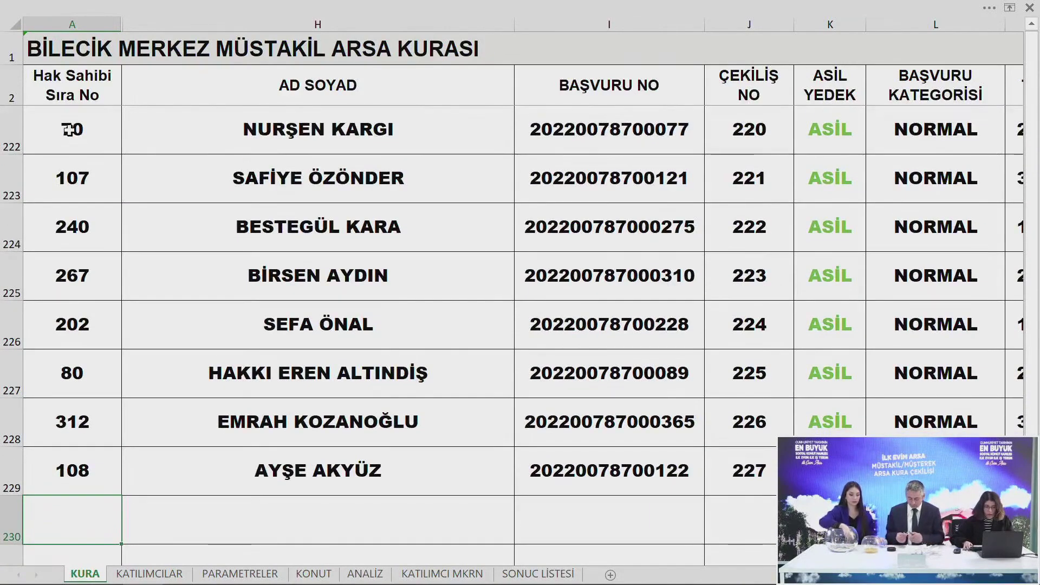
Record the drawn numbers 4, 110 and 164 in cells A230 to A232 of the Hak Sahibi Sıra No column
{"action": "type", "text": "4"}
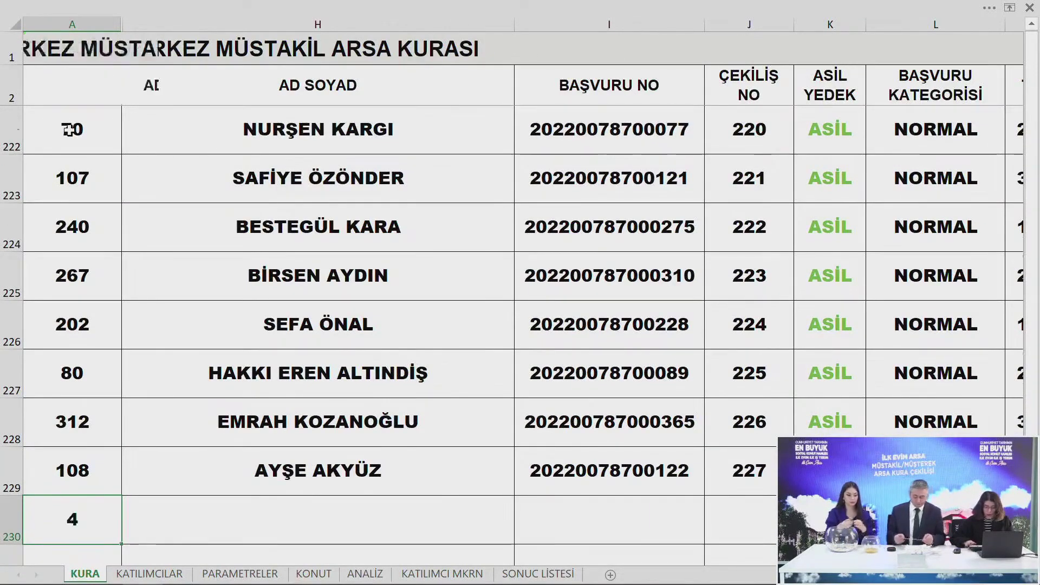
{"action": "key", "text": "Return"}
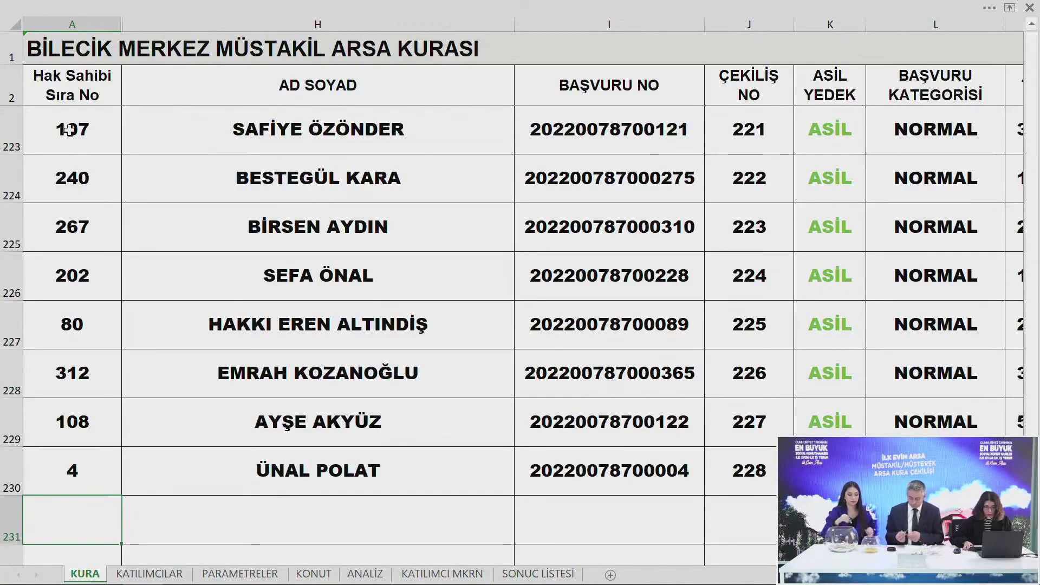
{"action": "type", "text": "110"}
{"action": "key", "text": "Return"}
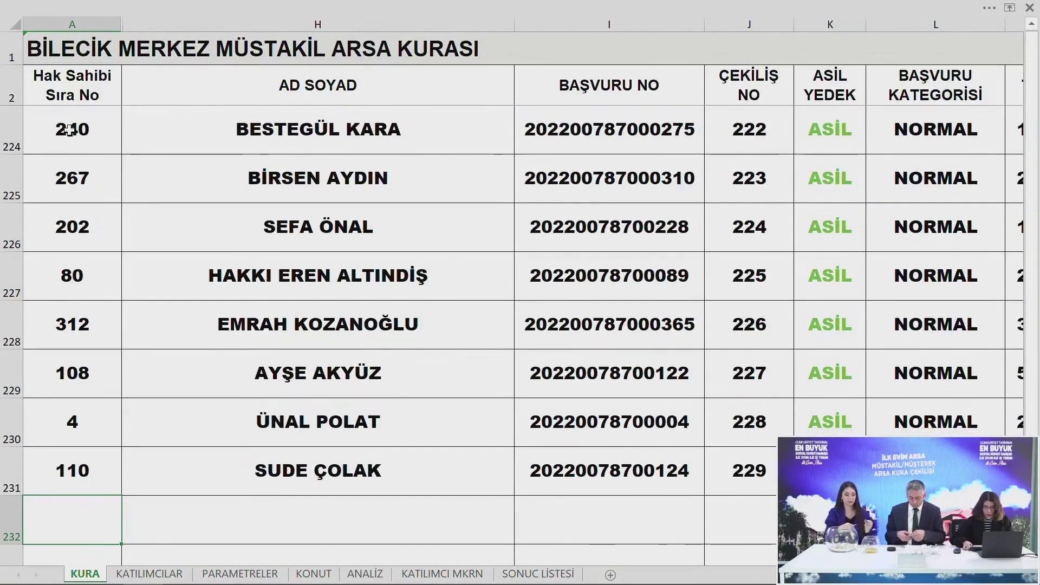
{"action": "type", "text": "164"}
{"action": "key", "text": "Return"}
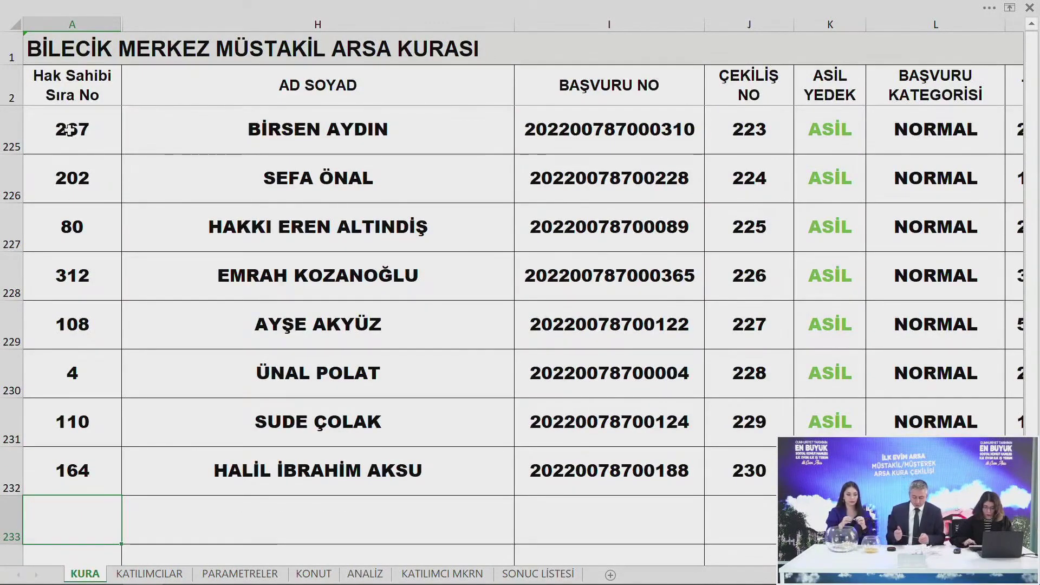
Record the drawn numbers 242, 272, 54 and 5 in cells A233 to A236 of the Hak Sahibi Sıra No column
{"action": "type", "text": "242"}
{"action": "key", "text": "Return"}
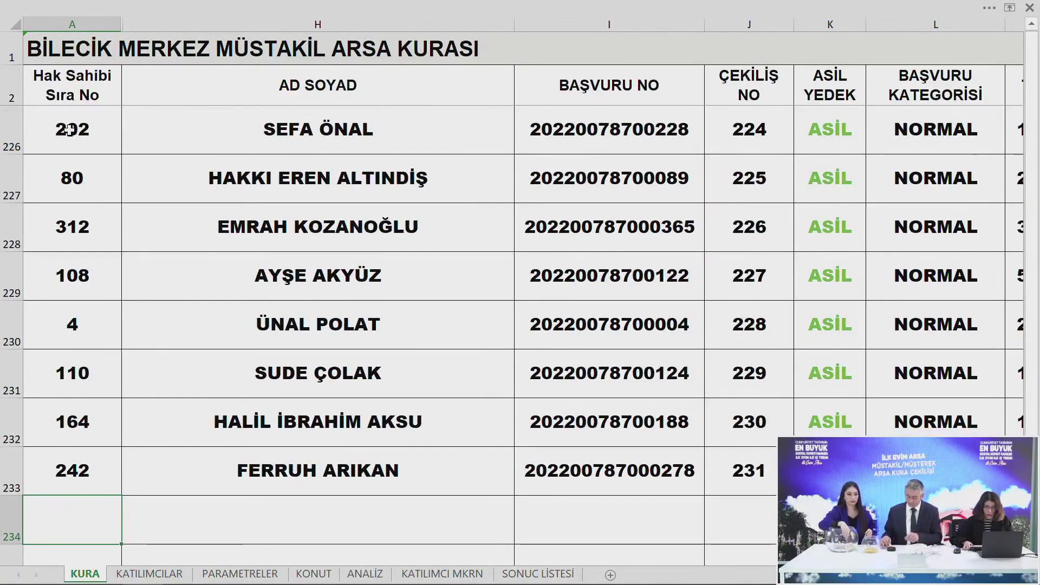
{"action": "key", "text": "F2"}
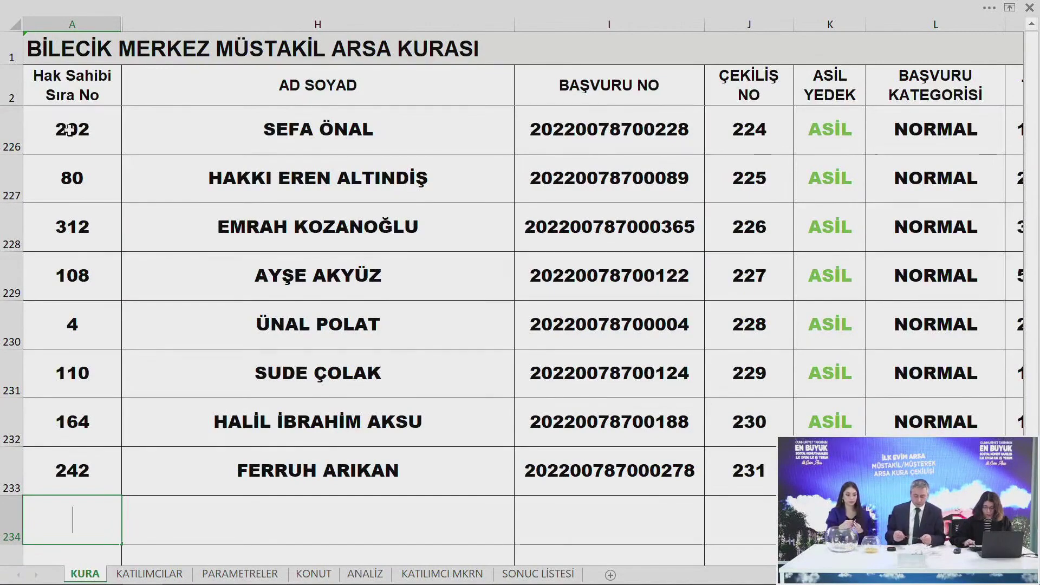
{"action": "type", "text": "272"}
{"action": "key", "text": "Return"}
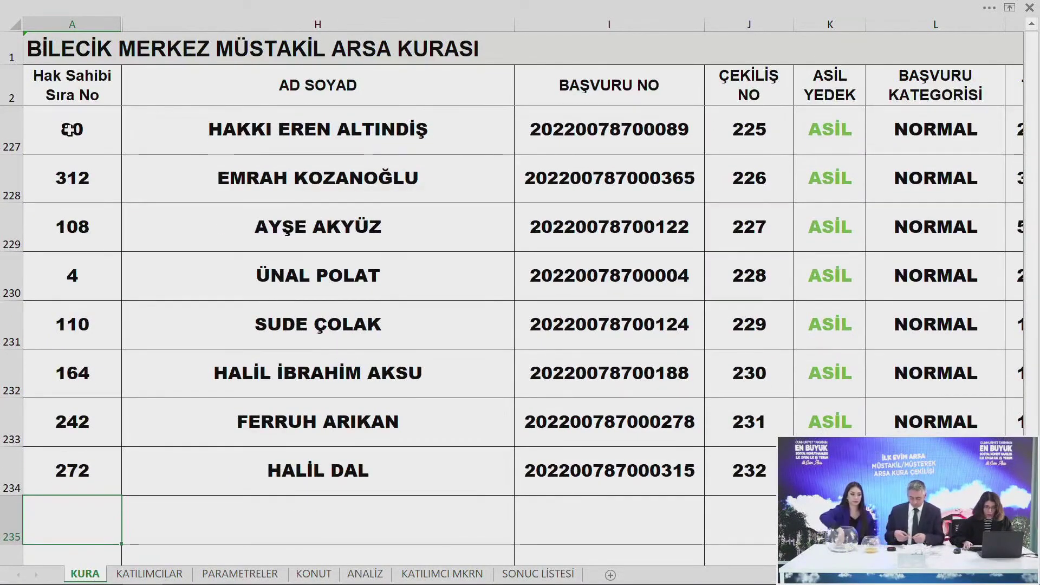
{"action": "type", "text": "54"}
{"action": "key", "text": "Return"}
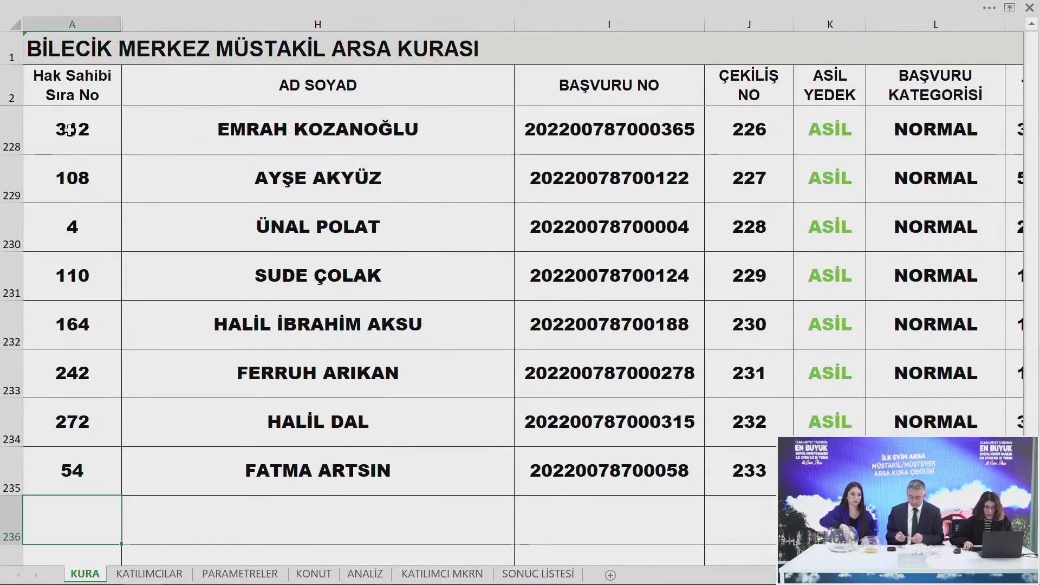
{"action": "type", "text": "5"}
{"action": "key", "text": "Return"}
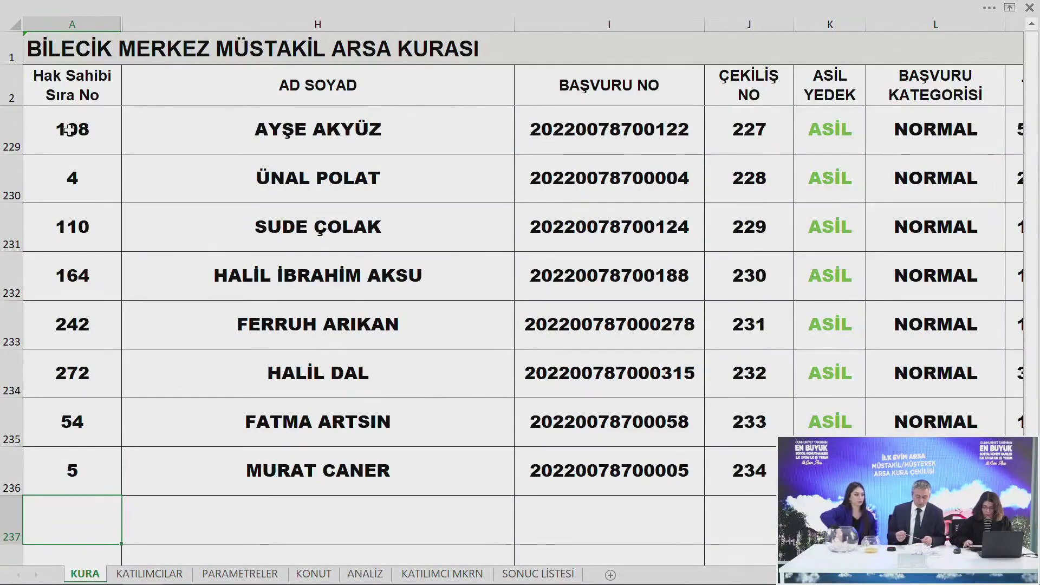
Record the drawn numbers 223, 128 and 264 in cells A237 to A239 of the Hak Sahibi Sıra No column
{"action": "type", "text": "223"}
{"action": "key", "text": "Return"}
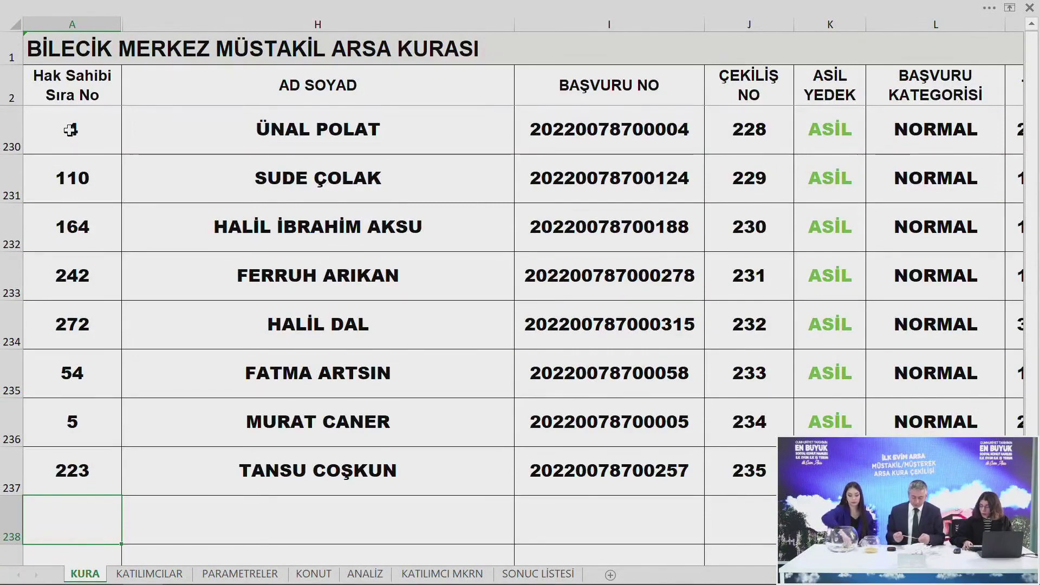
{"action": "type", "text": "128"}
{"action": "key", "text": "Return"}
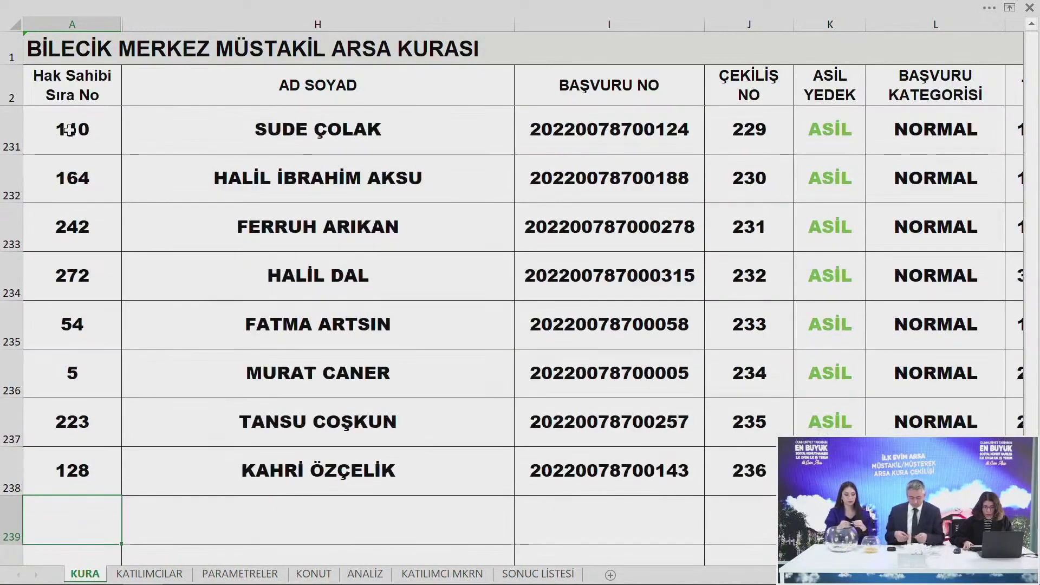
{"action": "type", "text": "264"}
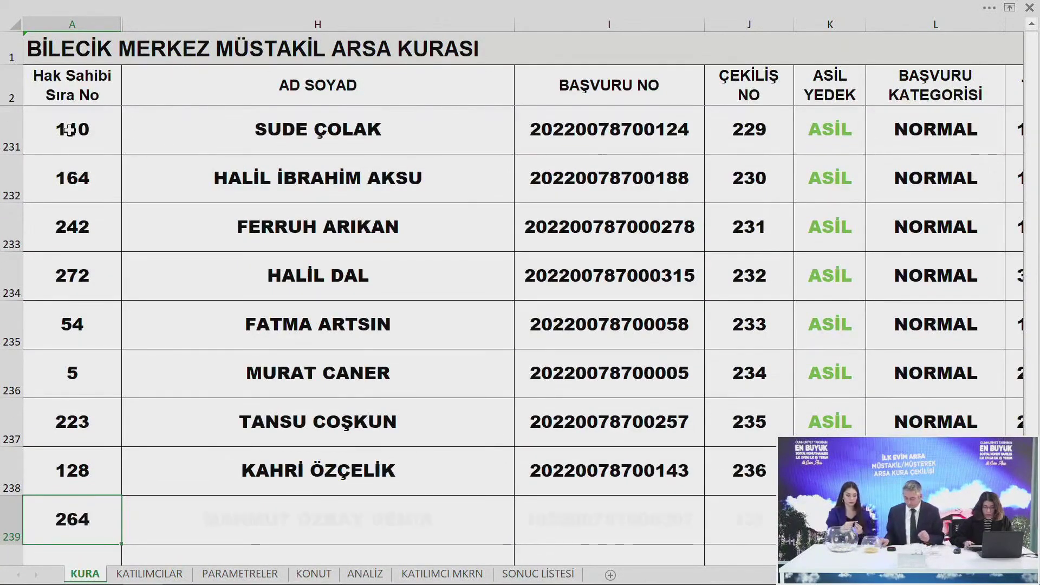
{"action": "key", "text": "Return"}
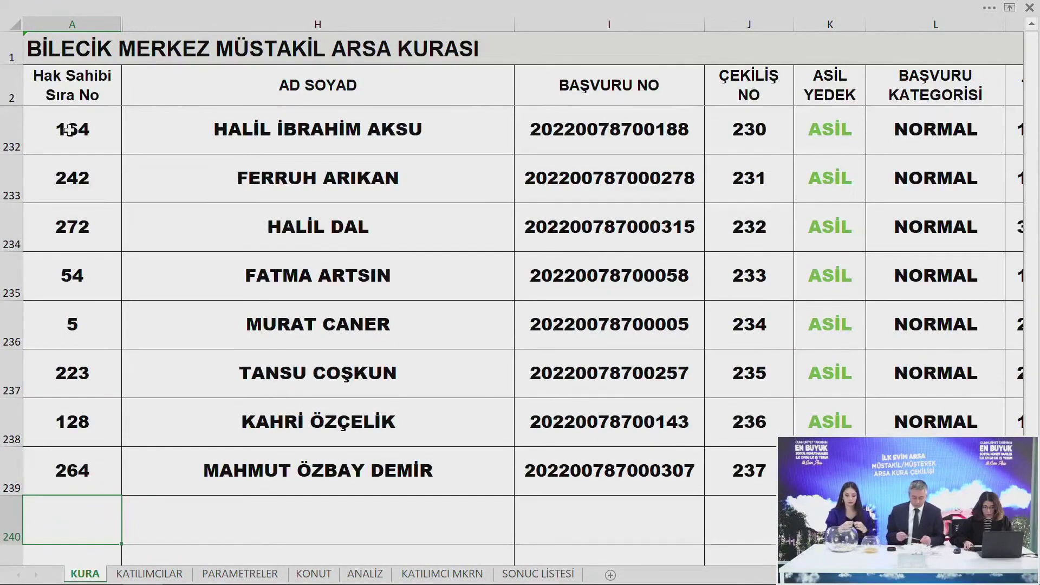
Record the drawn numbers 151, 103 and 173 in cells A240 to A242 of the Hak Sahibi Sıra No column
{"action": "type", "text": "151"}
{"action": "key", "text": "Return"}
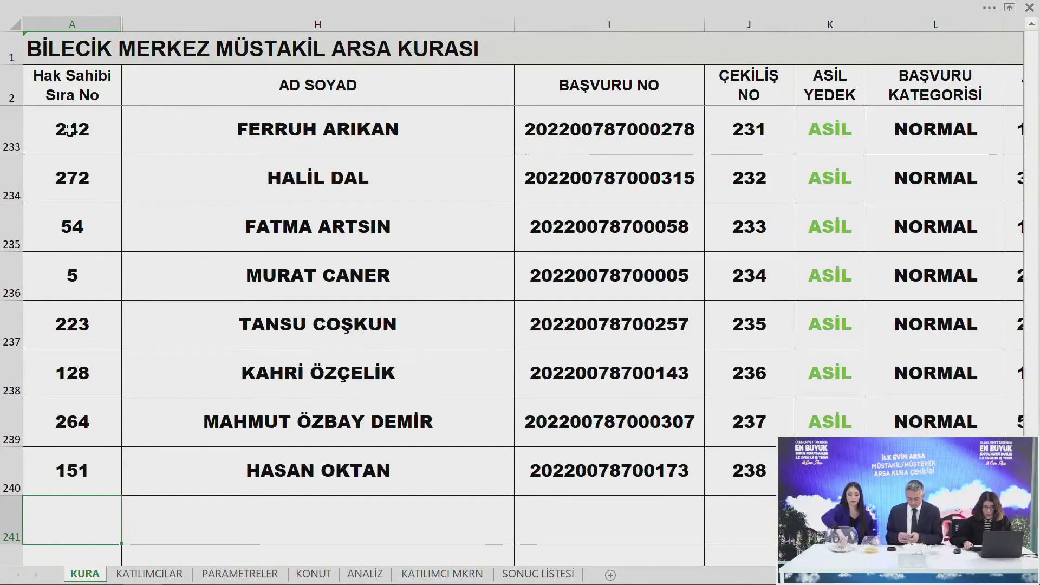
{"action": "type", "text": "103"}
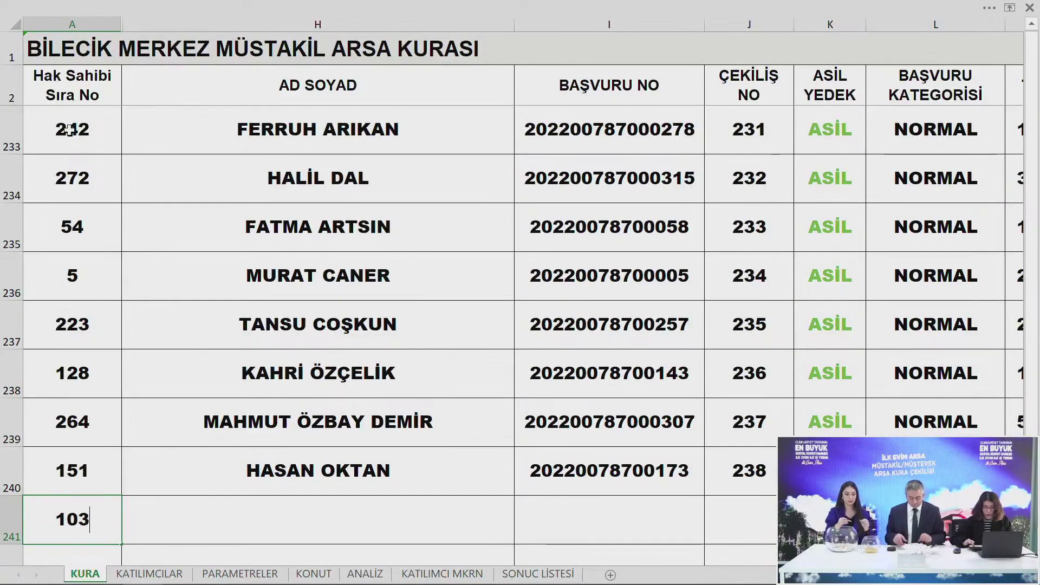
{"action": "key", "text": "Return"}
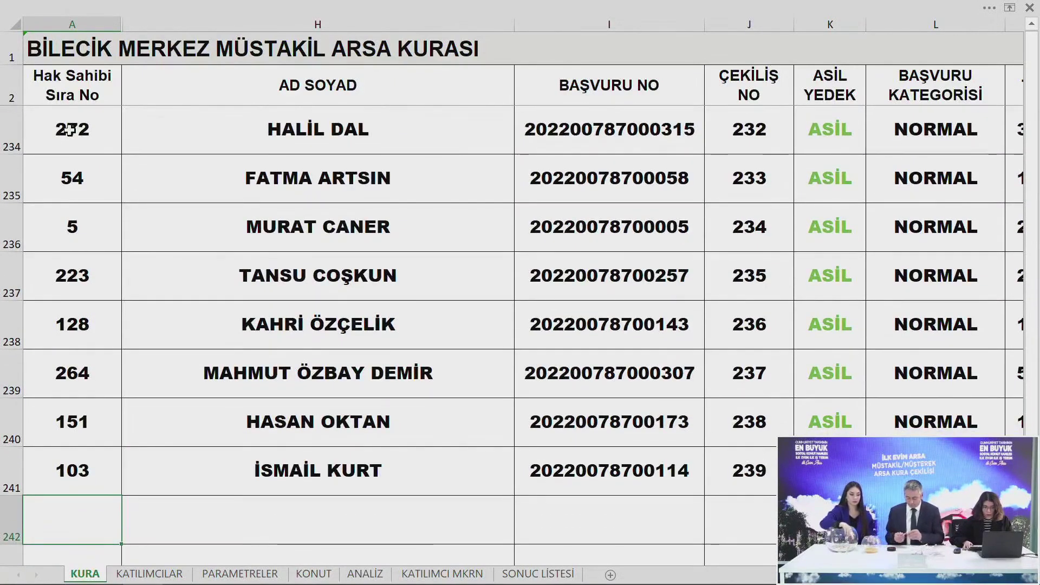
{"action": "type", "text": "173"}
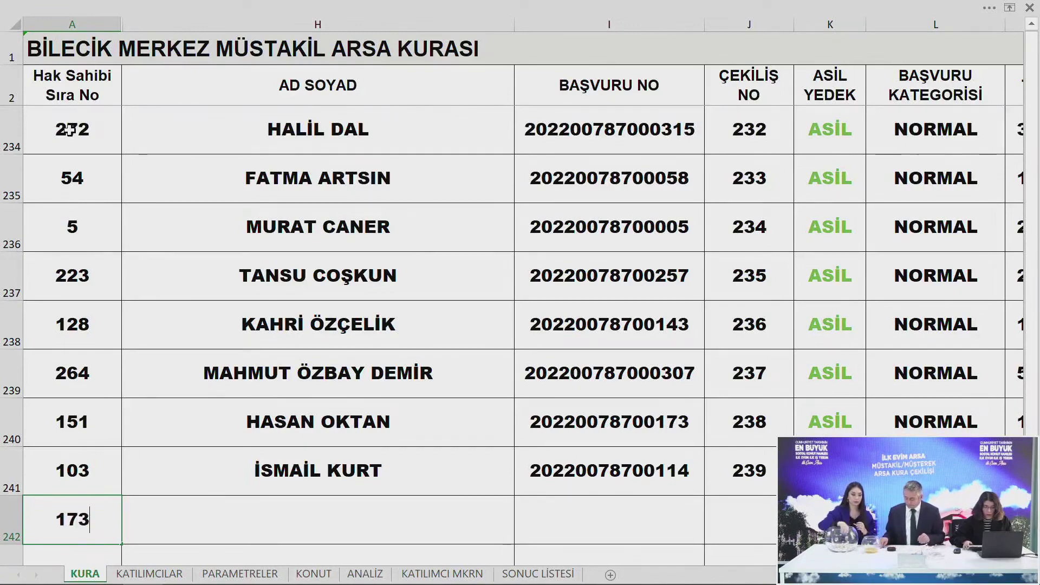
{"action": "key", "text": "Return"}
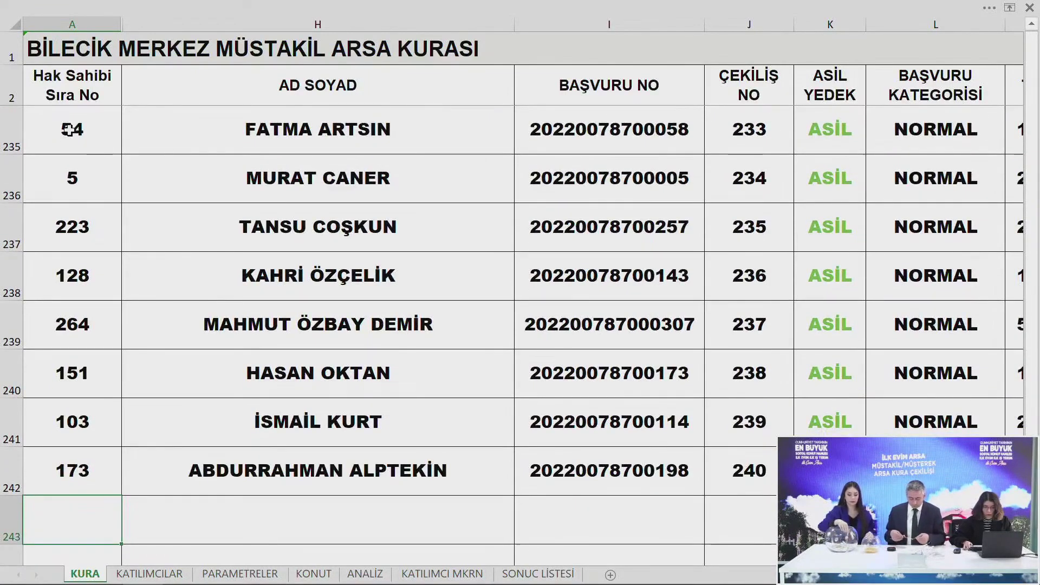
Record the drawn numbers 23, 249 and 43 in cells A243 to A245 of the Hak Sahibi Sıra No column
{"action": "type", "text": "23"}
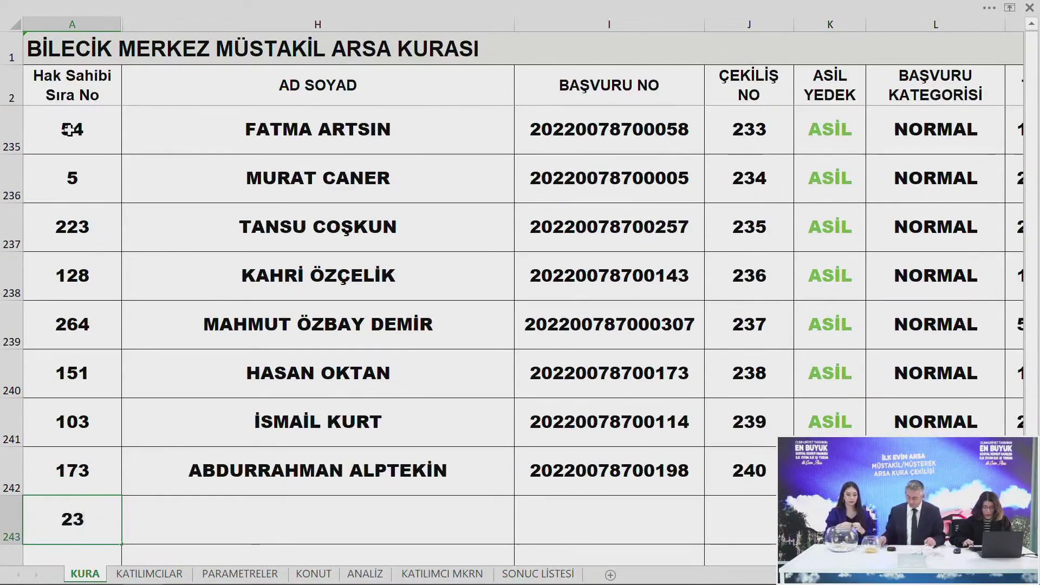
{"action": "key", "text": "Return"}
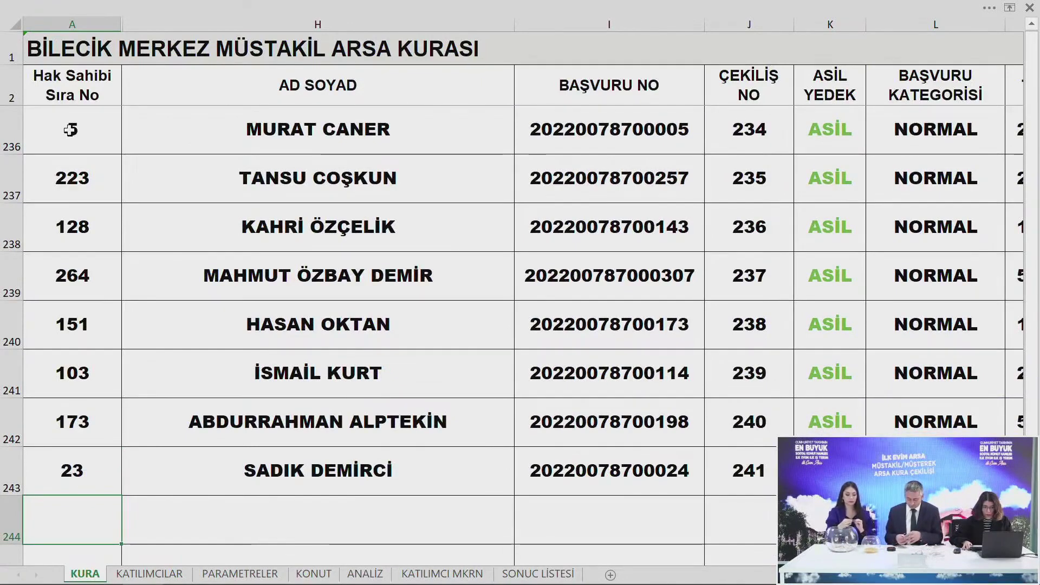
{"action": "type", "text": "249"}
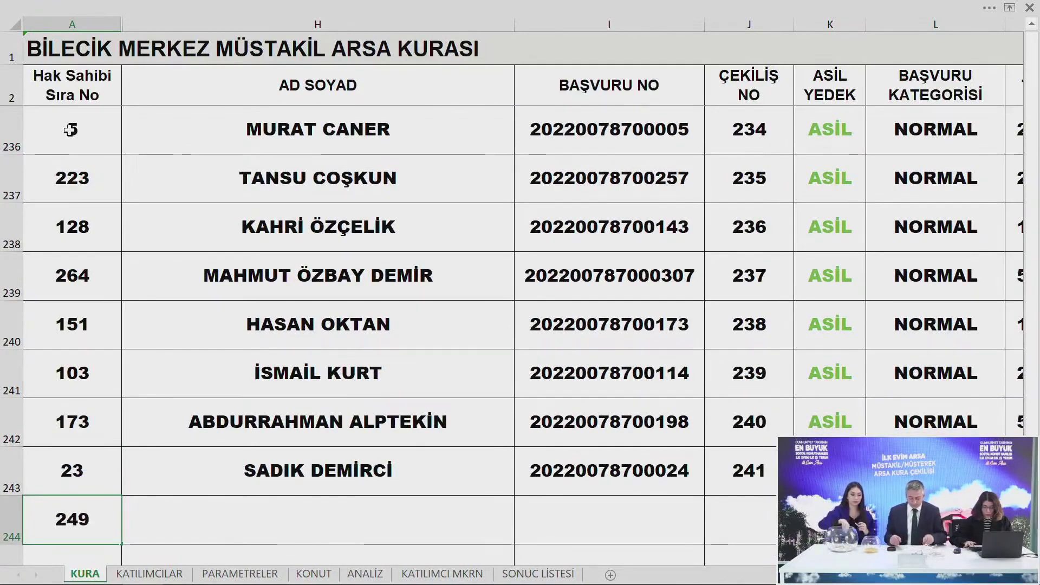
{"action": "key", "text": "Return"}
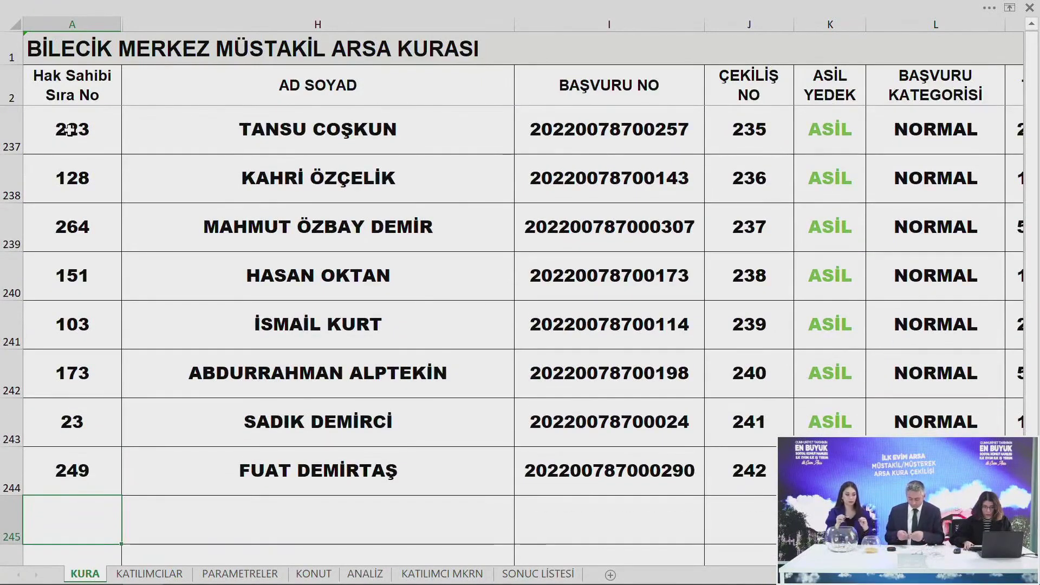
{"action": "type", "text": "43"}
{"action": "key", "text": "Return"}
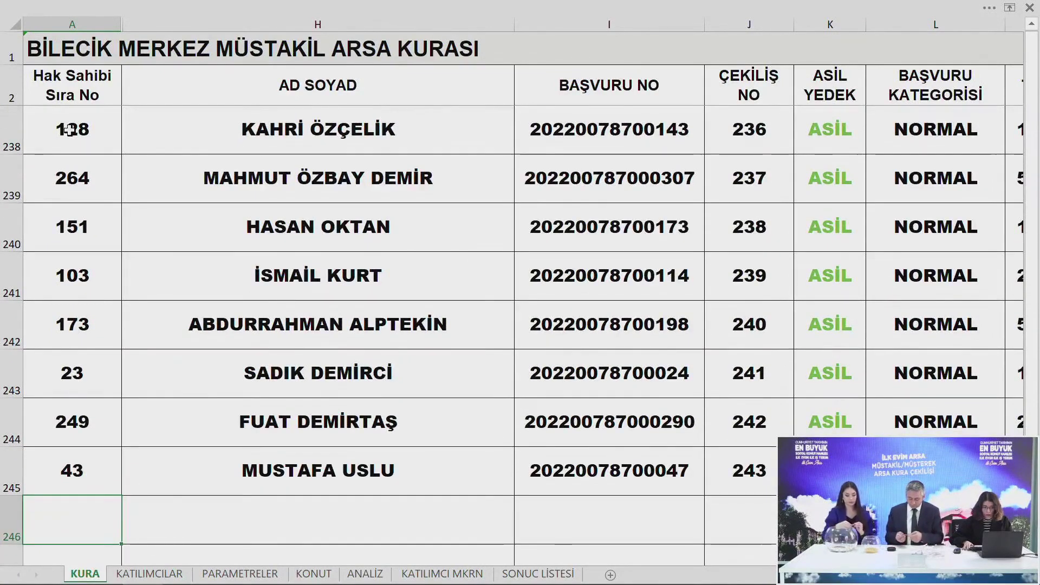
Record the drawn numbers 26, 50 and 162 in cells A246 to A248 of the Hak Sahibi Sıra No column
{"action": "type", "text": "26"}
{"action": "key", "text": "Return"}
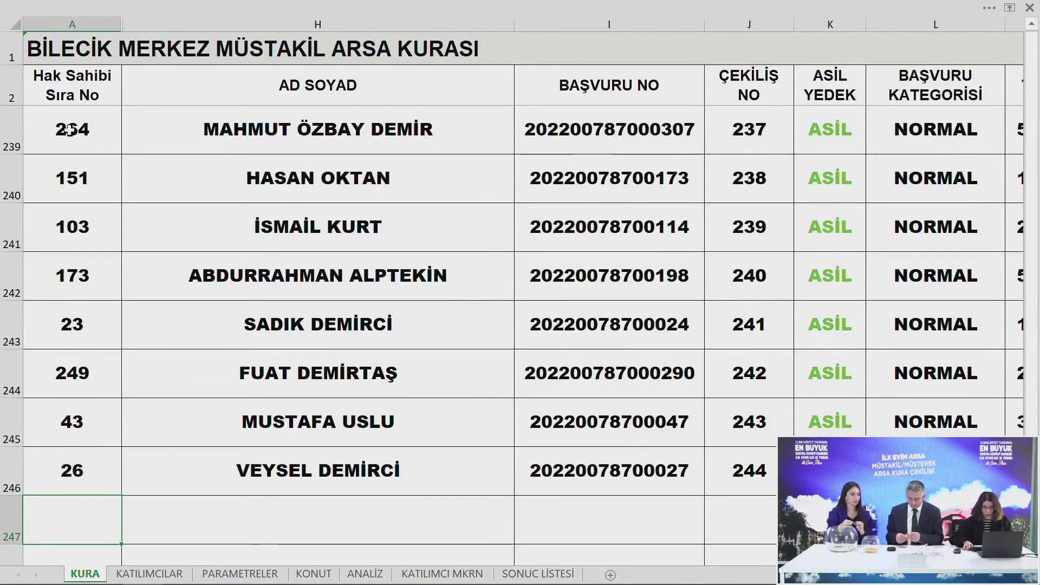
{"action": "type", "text": "50"}
{"action": "key", "text": "Return"}
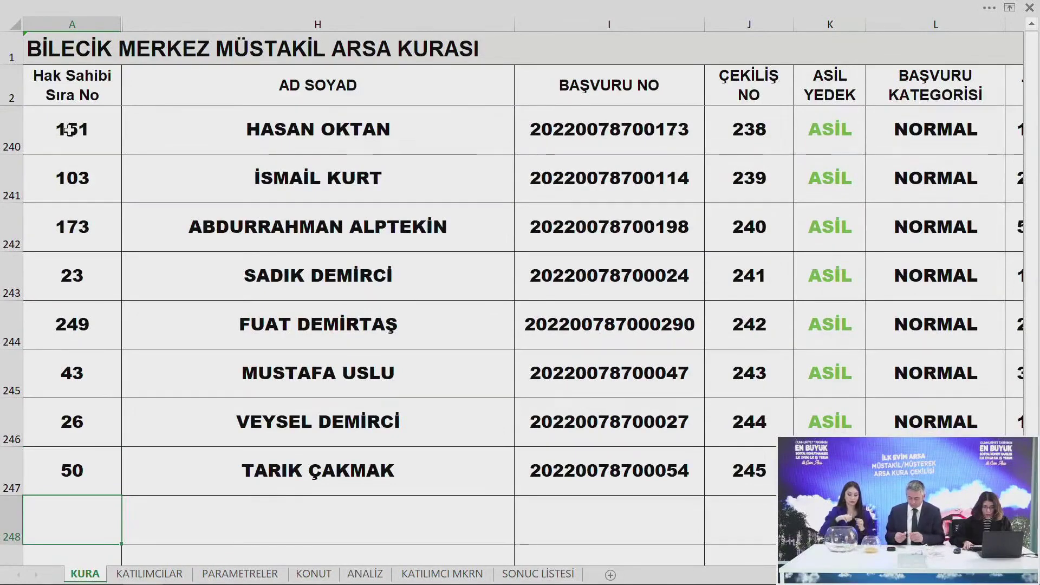
{"action": "type", "text": "162"}
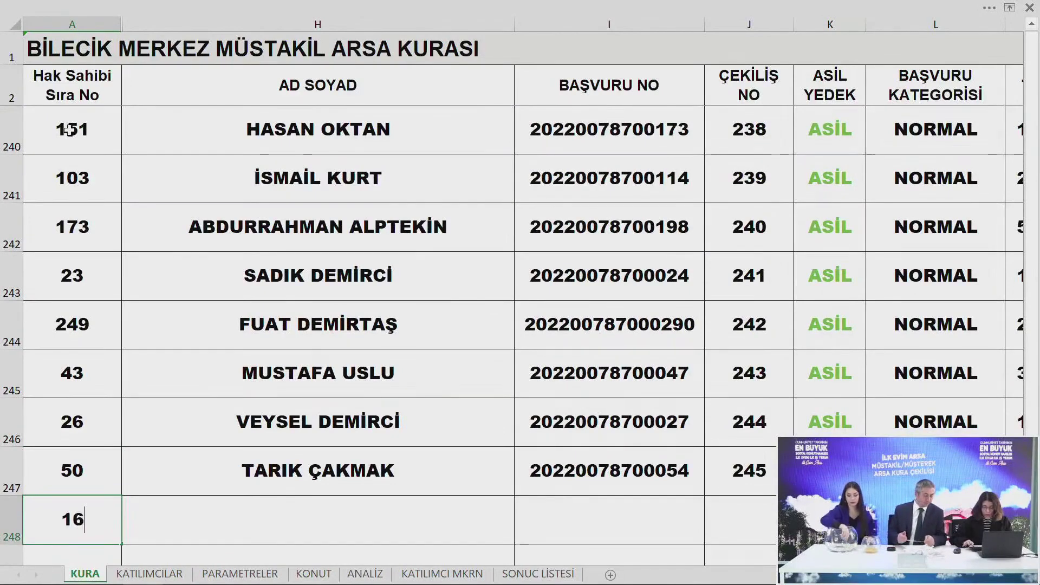
{"action": "key", "text": "Return"}
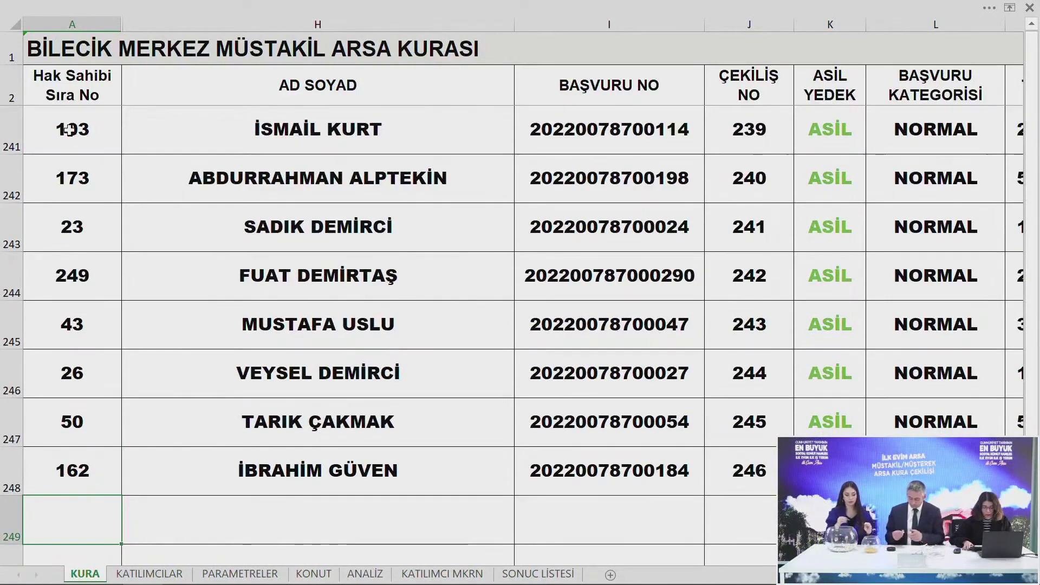
Record the drawn numbers 32, 262 and 306 in cells A249 to A251 of the Hak Sahibi Sıra No column
{"action": "type", "text": "32"}
{"action": "key", "text": "Return"}
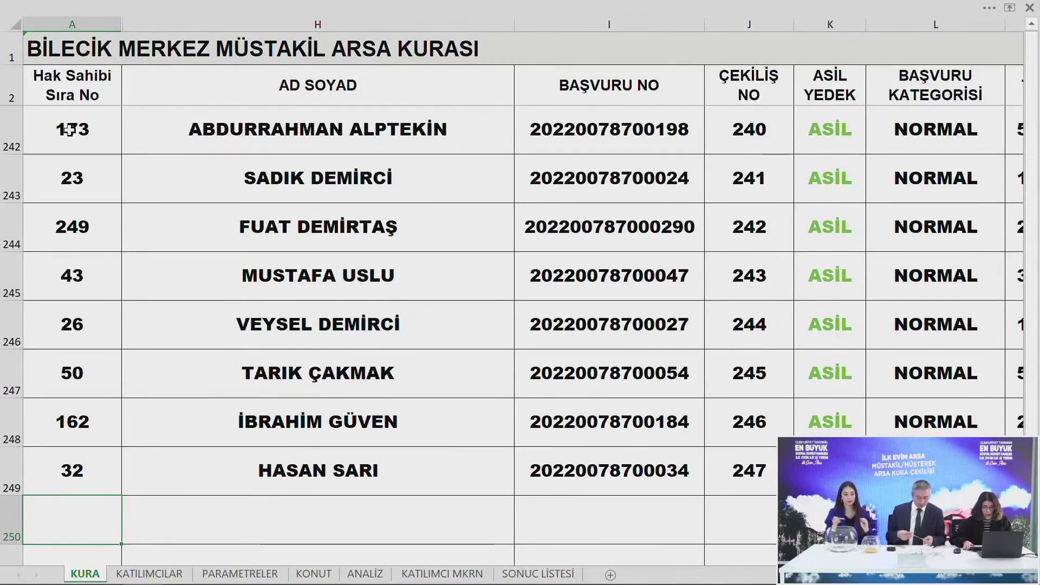
{"action": "type", "text": "262"}
{"action": "key", "text": "Return"}
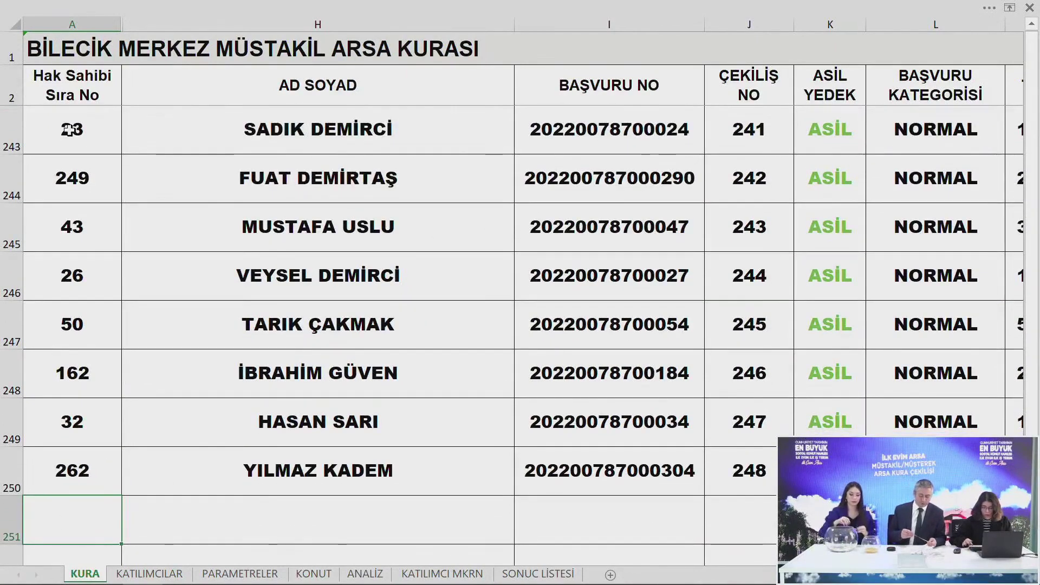
{"action": "type", "text": "306"}
{"action": "key", "text": "Return"}
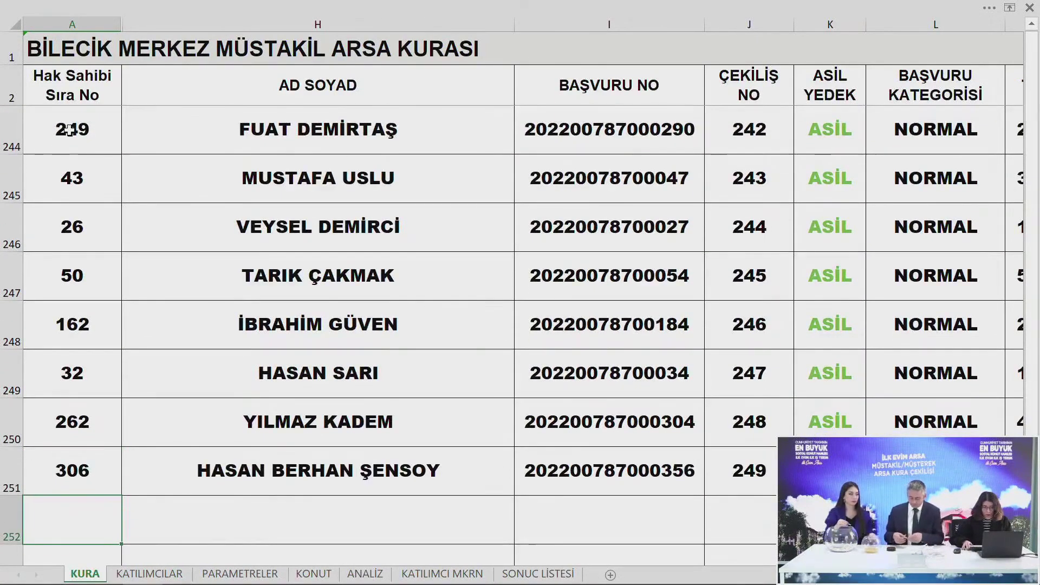
Record the drawn numbers 167, 66 and 256 in cells A252 to A254 of the Hak Sahibi Sıra No column
{"action": "type", "text": "167"}
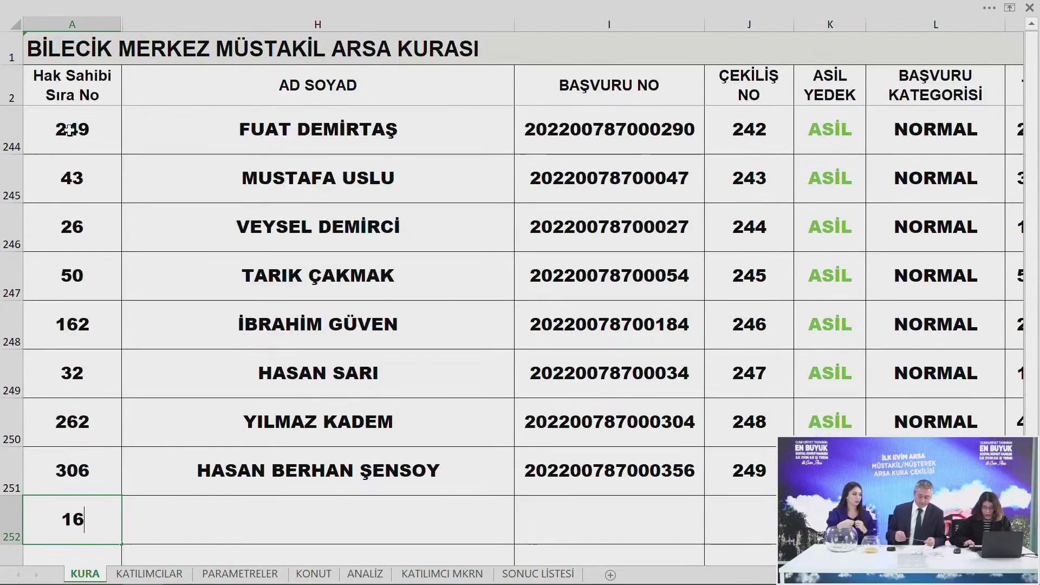
{"action": "key", "text": "Return"}
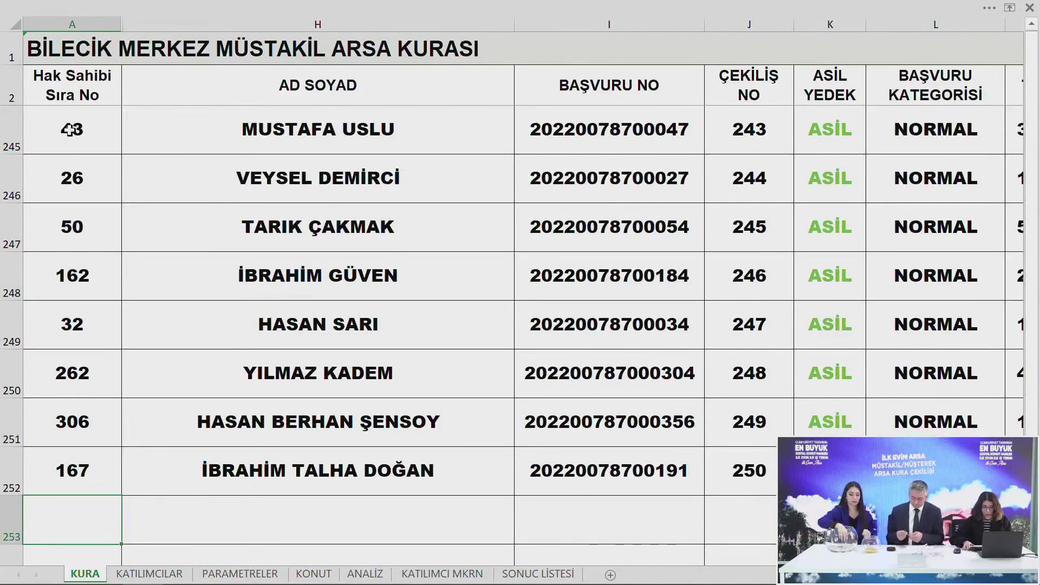
{"action": "type", "text": "66"}
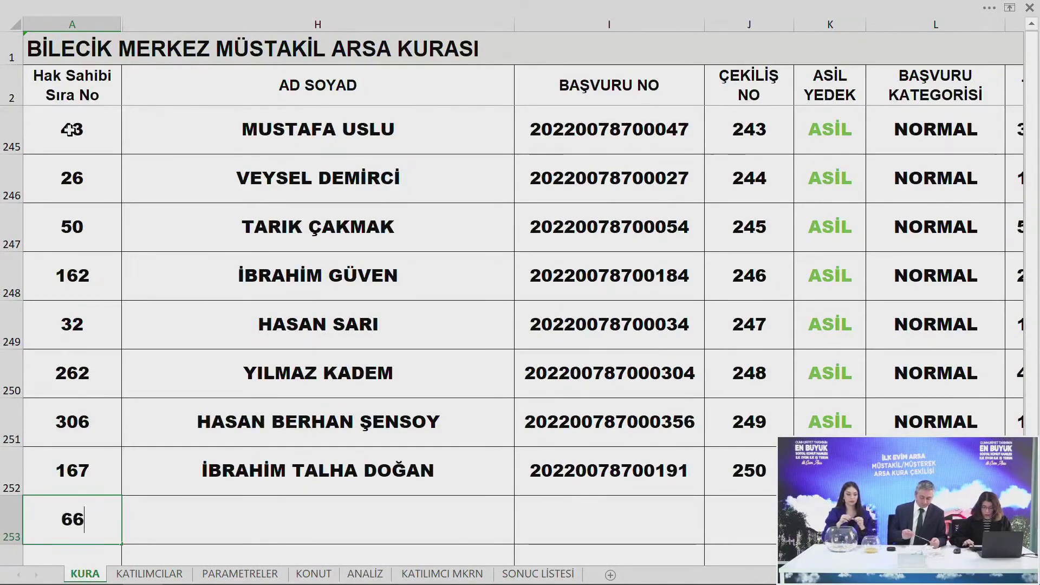
{"action": "key", "text": "Return"}
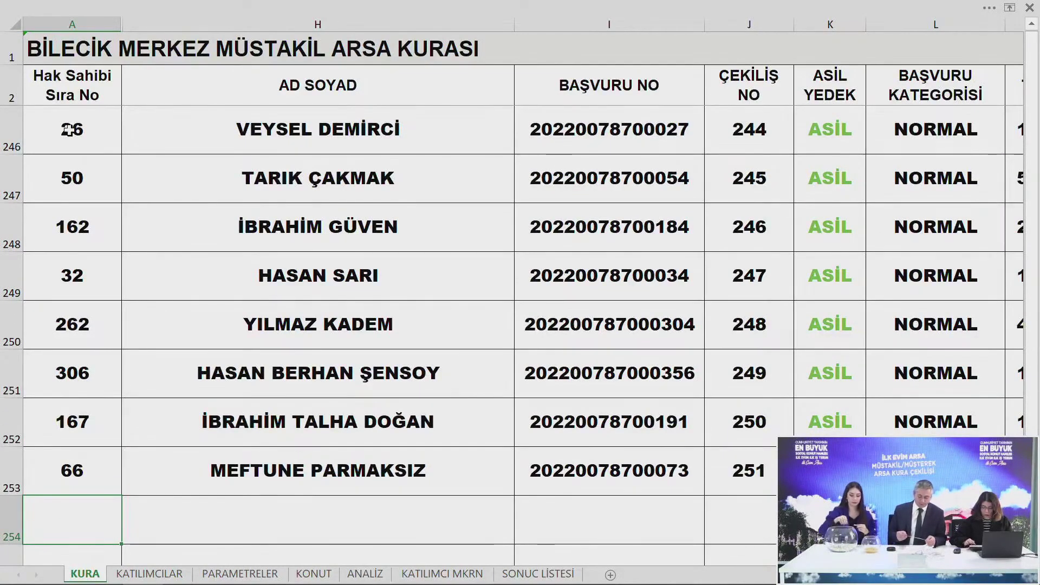
{"action": "type", "text": "256"}
{"action": "key", "text": "Return"}
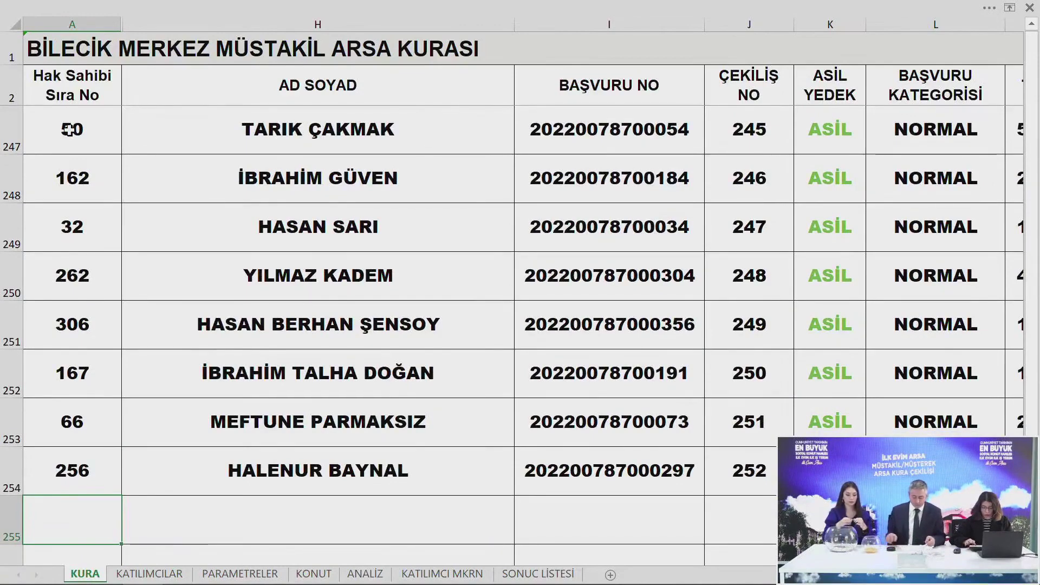
Record the drawn numbers 254, 278 and 57 in cells A255 to A257 of the Hak Sahibi Sıra No column
{"action": "type", "text": "254"}
{"action": "key", "text": "Return"}
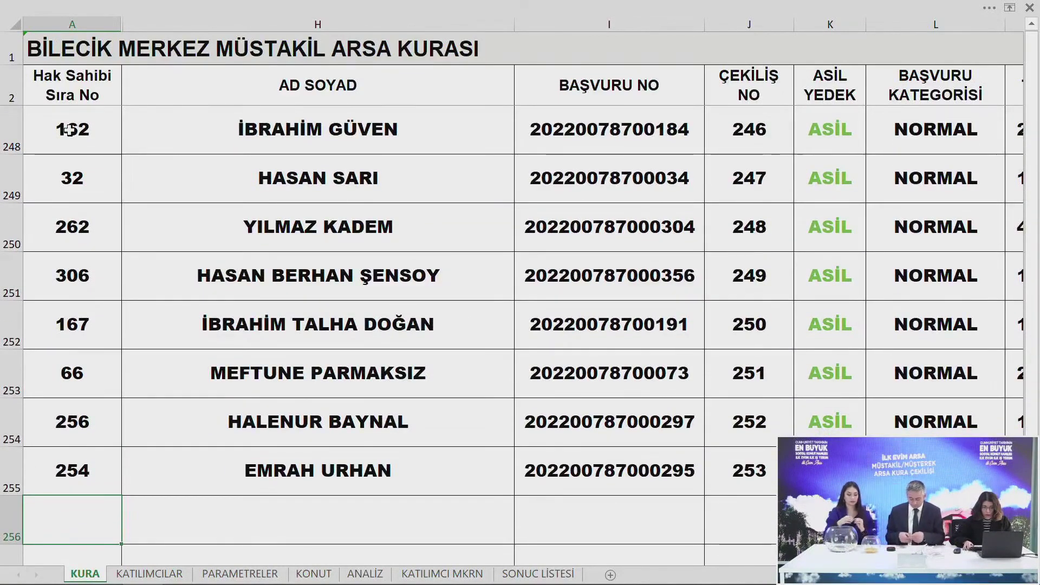
{"action": "type", "text": "278"}
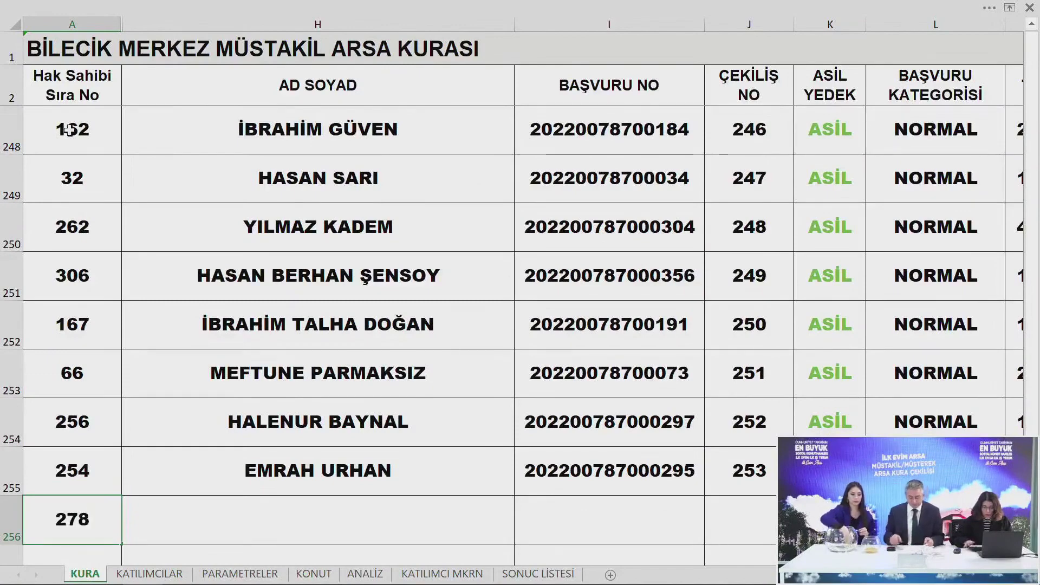
{"action": "key", "text": "Return"}
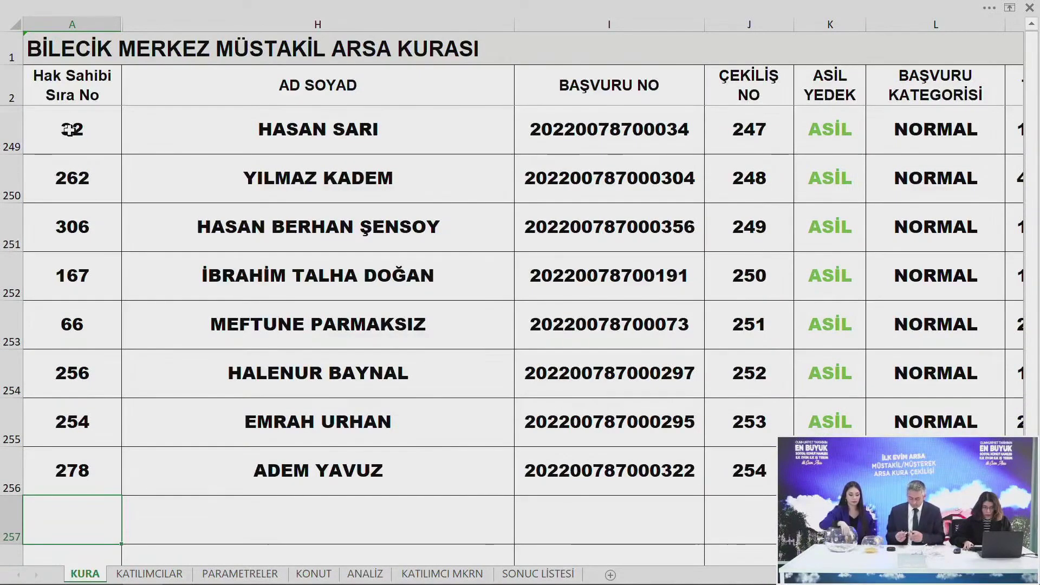
{"action": "type", "text": "57"}
{"action": "key", "text": "Return"}
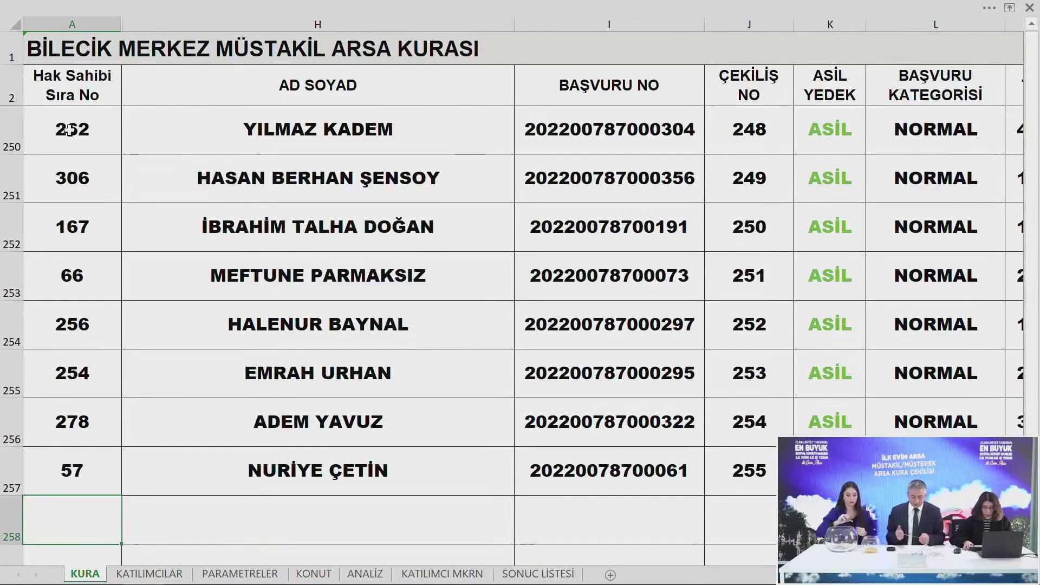
Record the drawn numbers 152, 299 and 246 in cells A258 to A260 of the Hak Sahibi Sıra No column
{"action": "type", "text": "152"}
{"action": "key", "text": "Return"}
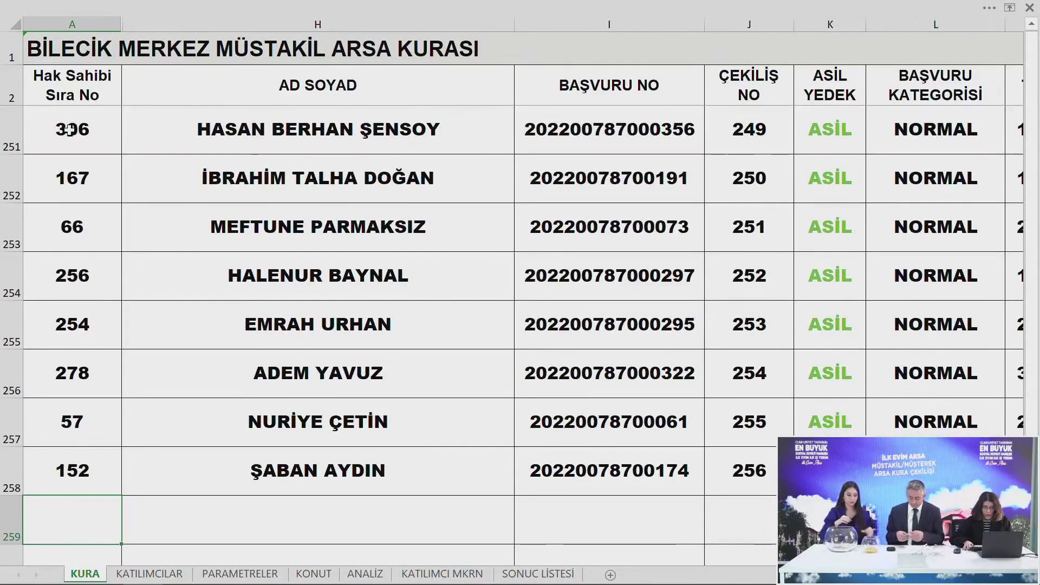
{"action": "type", "text": "299"}
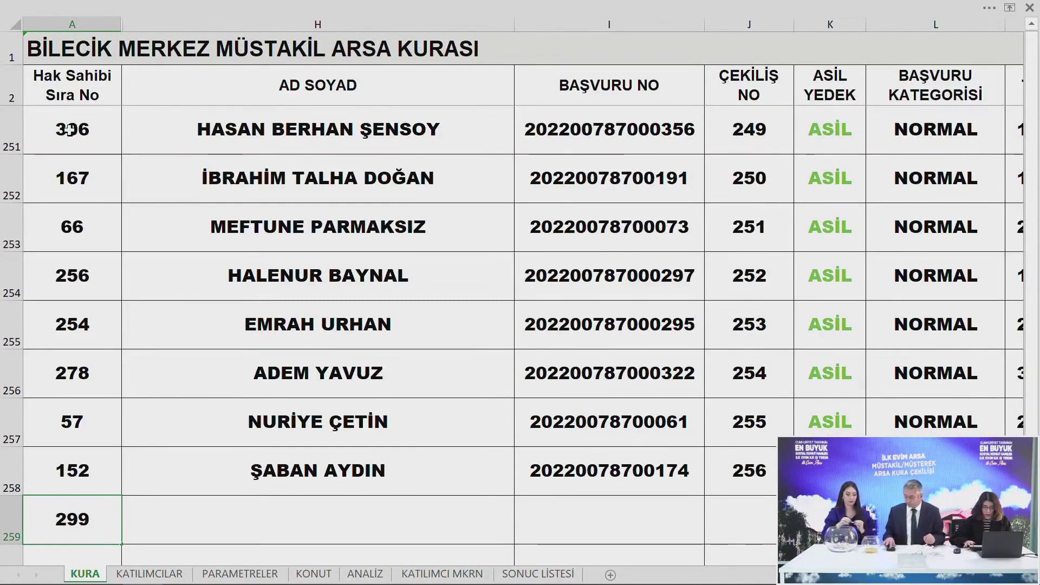
{"action": "key", "text": "Return"}
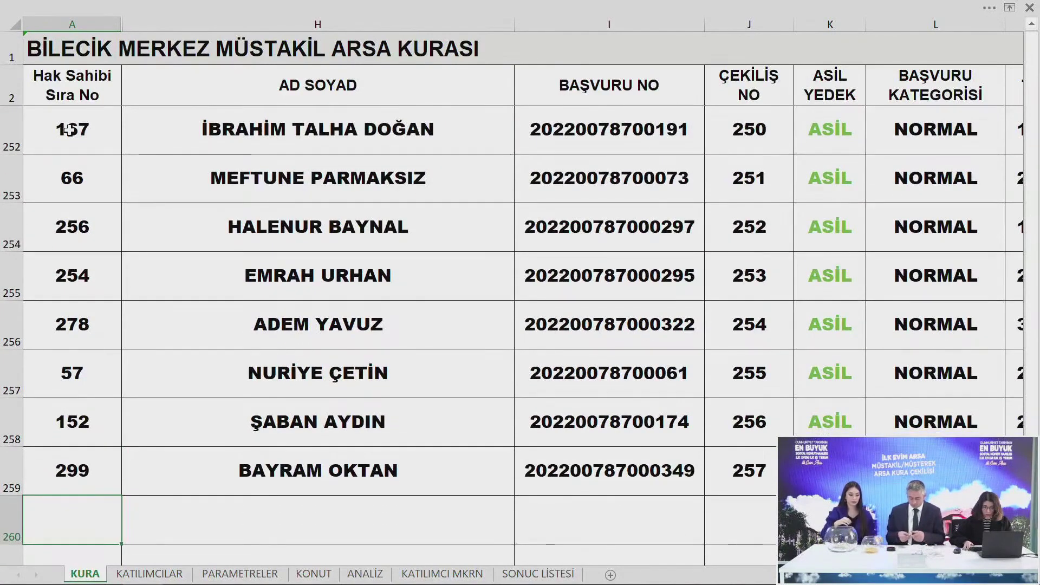
{"action": "type", "text": "246"}
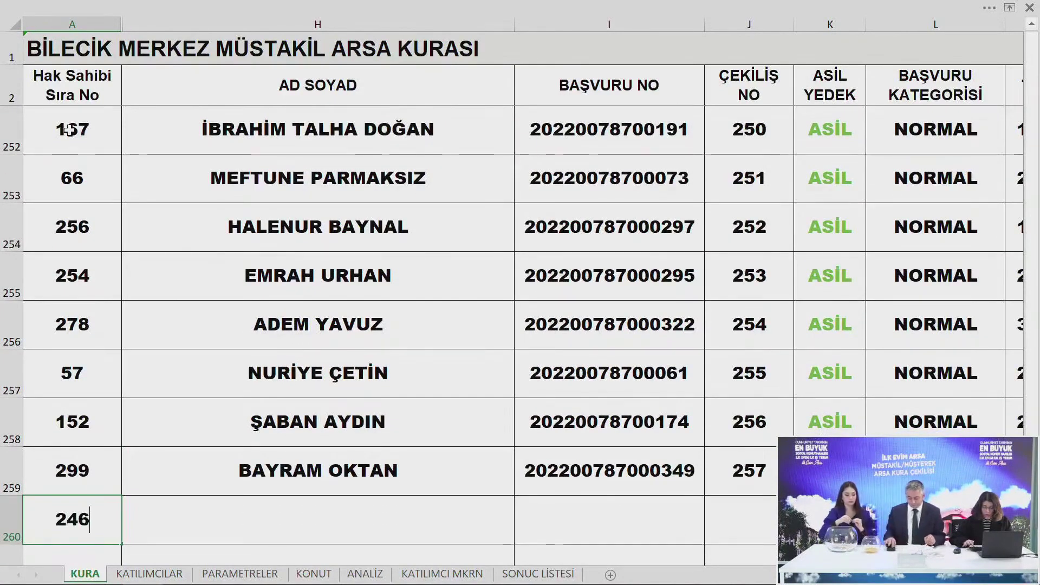
{"action": "key", "text": "Return"}
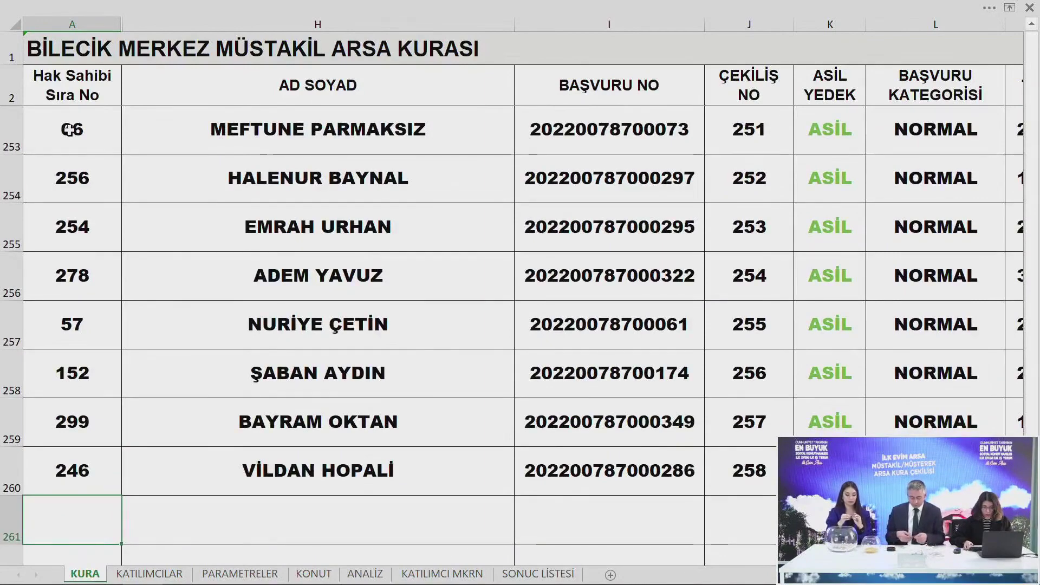
Record the drawn numbers 25, 58 and 315 in cells A261 to A263 of the Hak Sahibi Sıra No column
{"action": "type", "text": "25"}
{"action": "scroll", "coordinate": [69, 130], "scroll_direction": "down", "scroll_amount": 1}
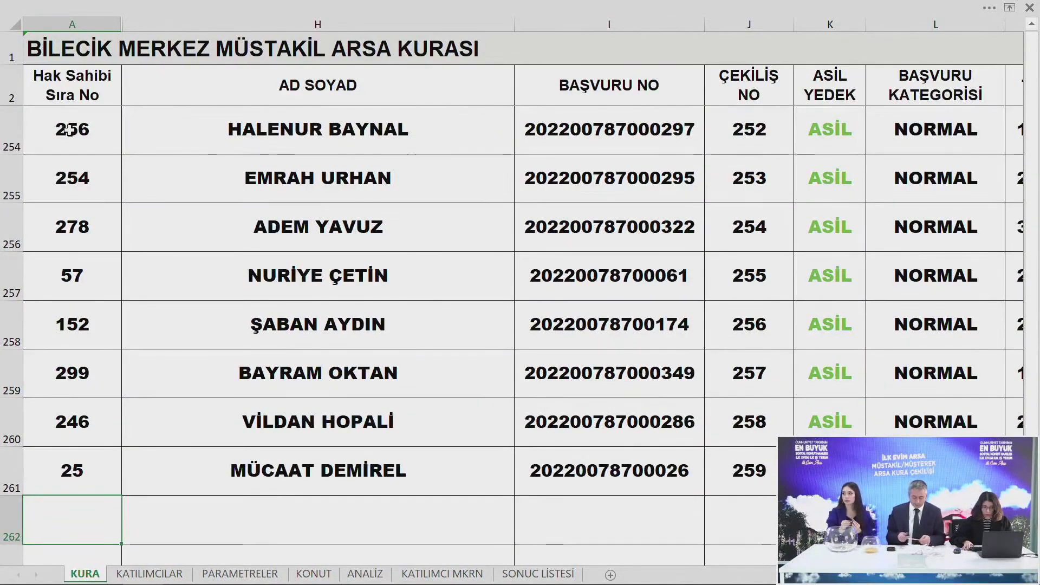
{"action": "type", "text": "58"}
{"action": "key", "text": "Return"}
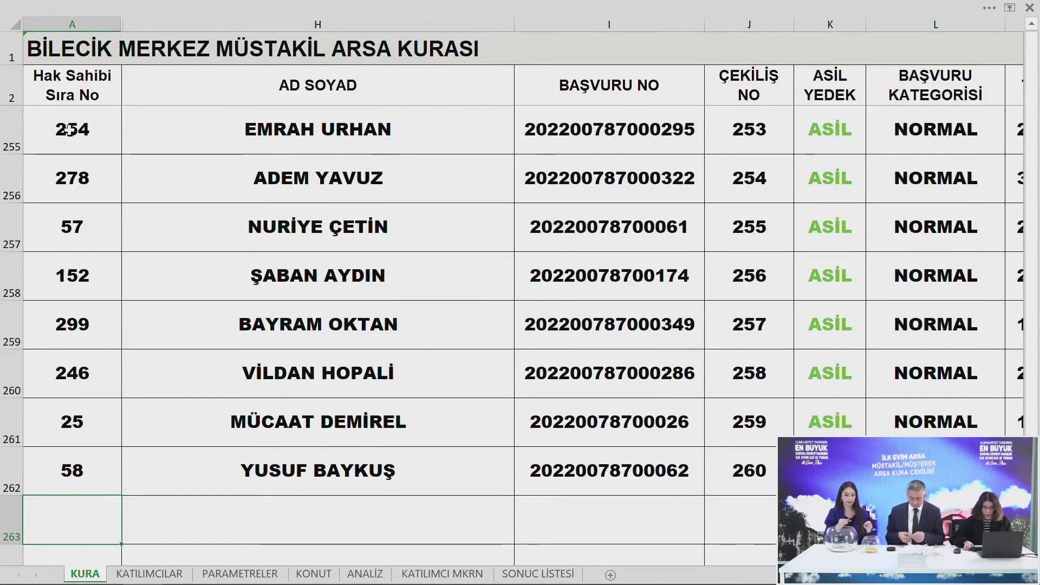
{"action": "type", "text": "315"}
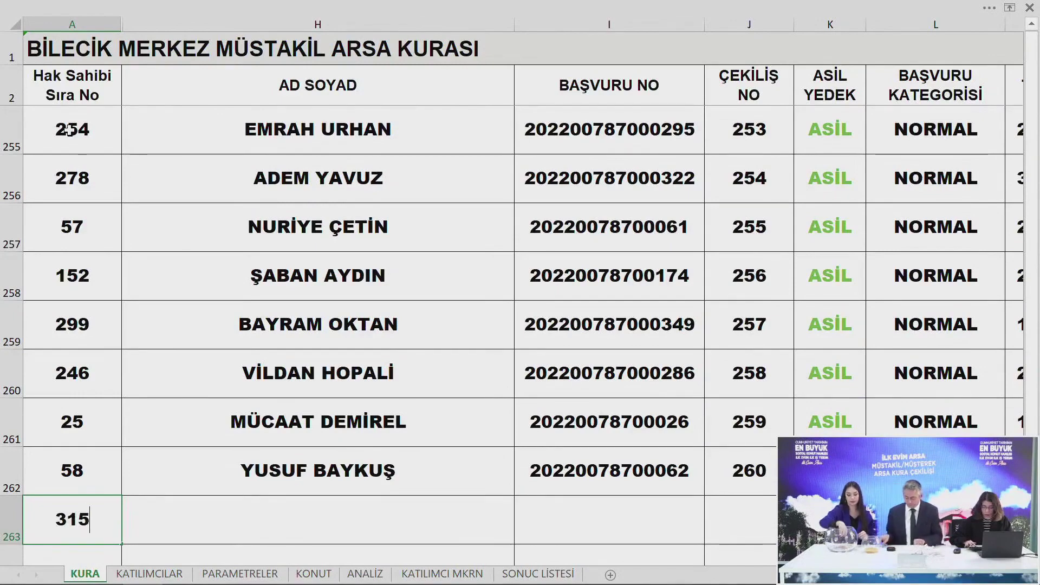
{"action": "key", "text": "Return"}
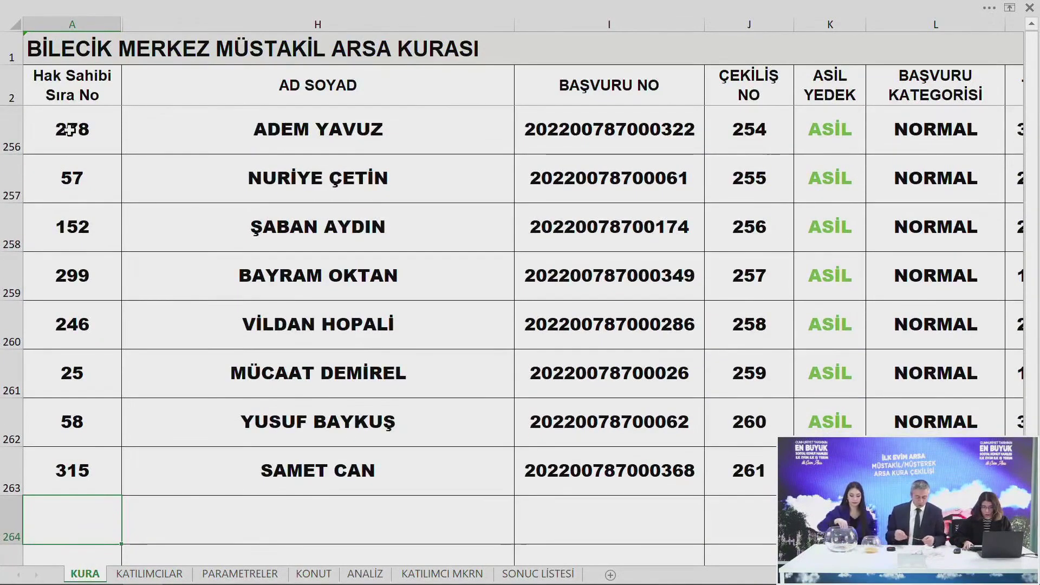
Record the drawn numbers 130, 121 and 194 in cells A264 to A266 of the Hak Sahibi Sıra No column
{"action": "type", "text": "130"}
{"action": "key", "text": "Return"}
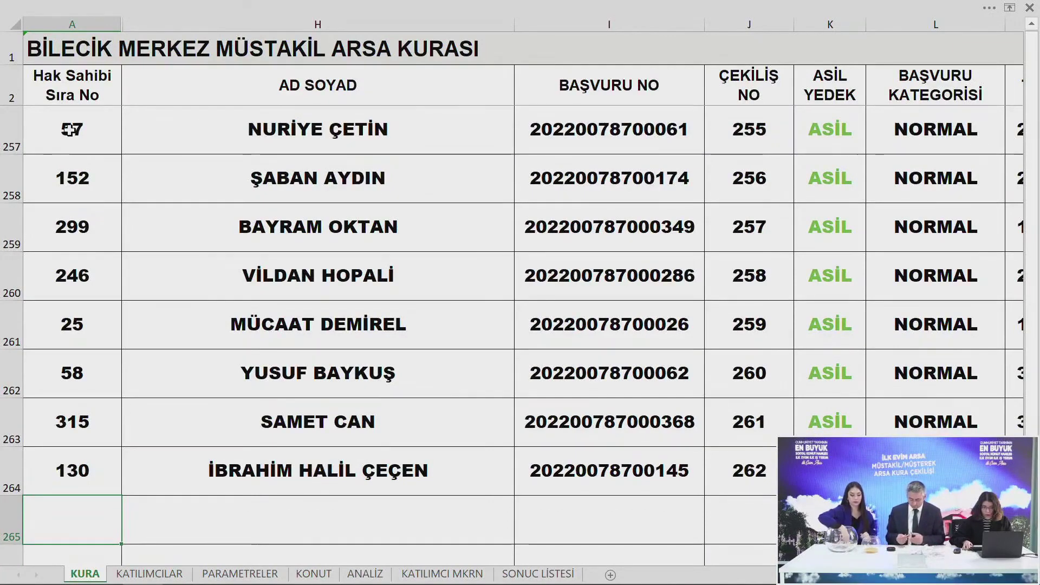
{"action": "type", "text": "12"}
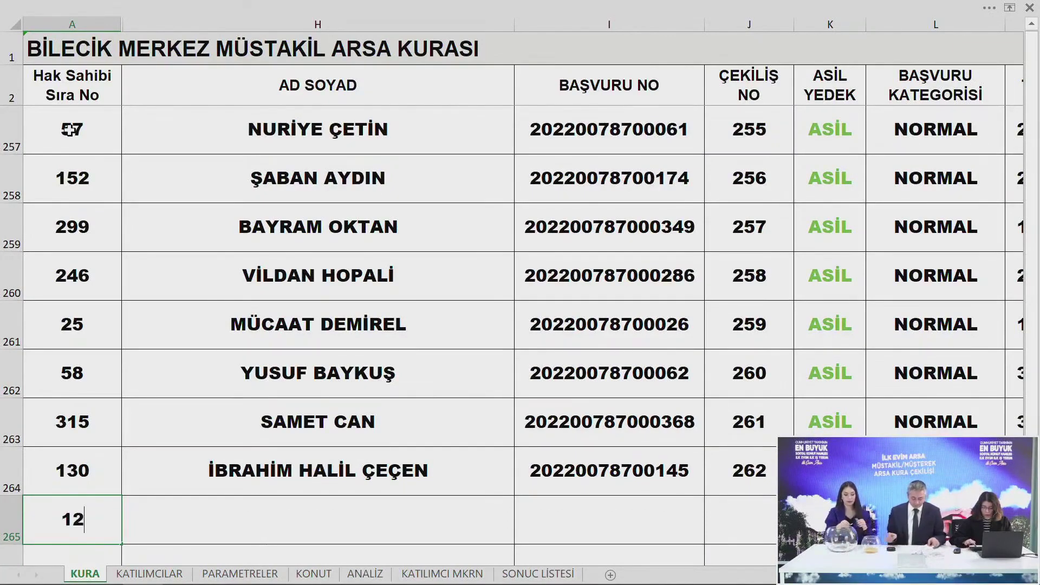
{"action": "type", "text": "1"}
{"action": "key", "text": "Return"}
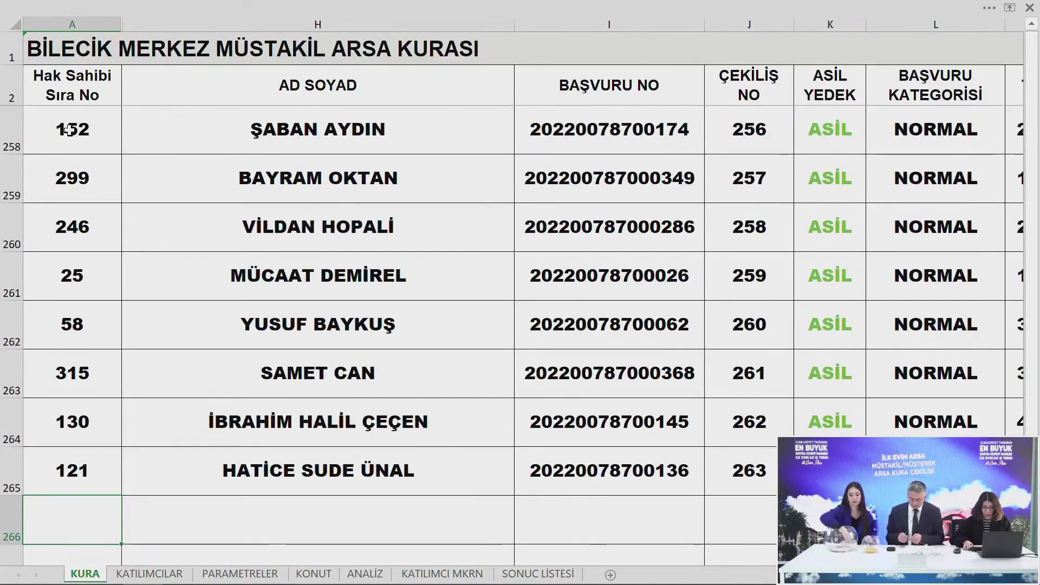
{"action": "type", "text": "194"}
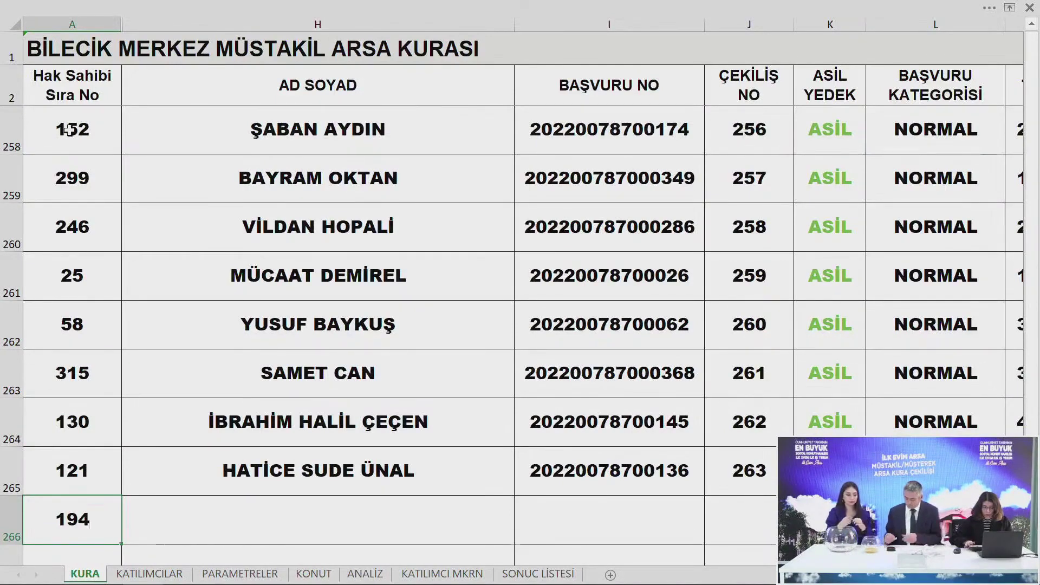
{"action": "key", "text": "Return"}
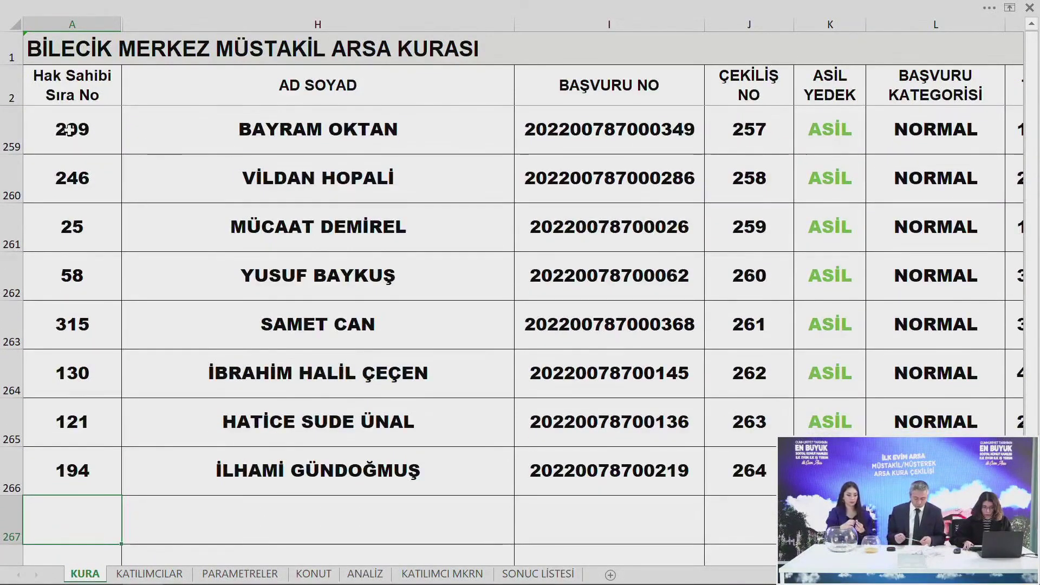
Record the drawn numbers 177, 191 and 229 in cells A267 to A269 of the Hak Sahibi Sıra No column
{"action": "type", "text": "177"}
{"action": "key", "text": "Return"}
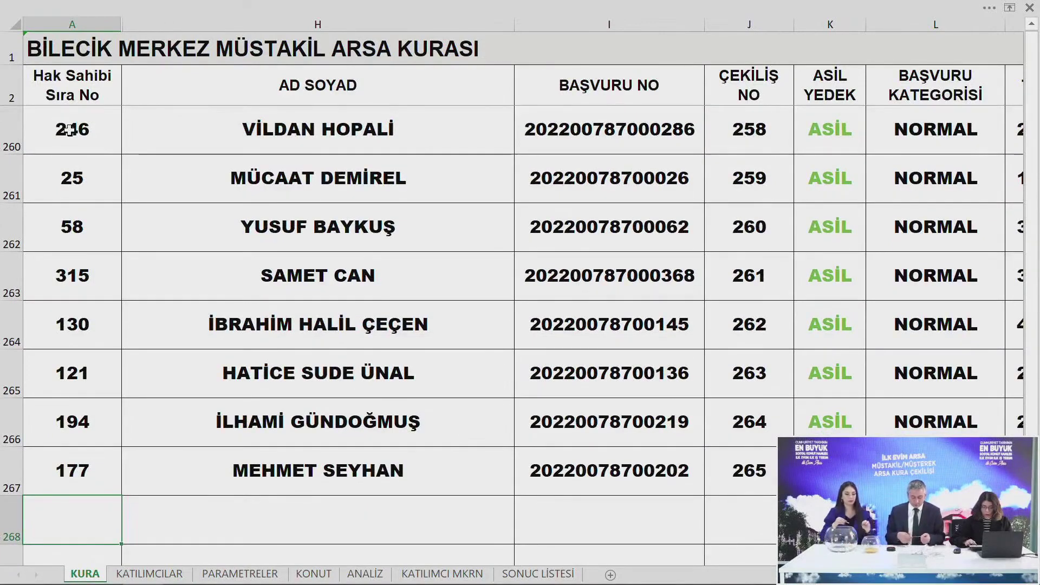
{"action": "type", "text": "191"}
{"action": "key", "text": "Return"}
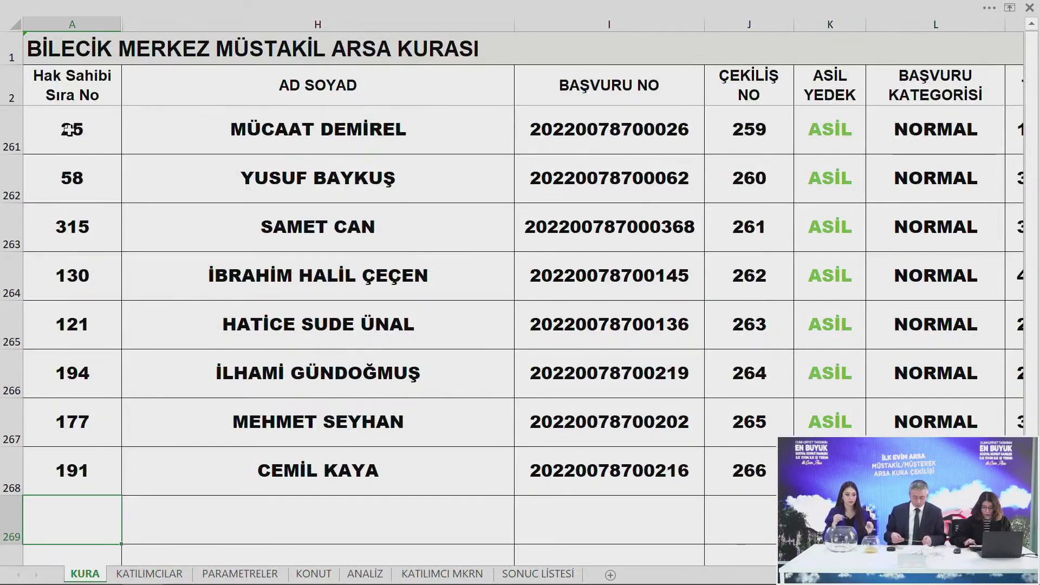
{"action": "type", "text": "229"}
{"action": "key", "text": "Return"}
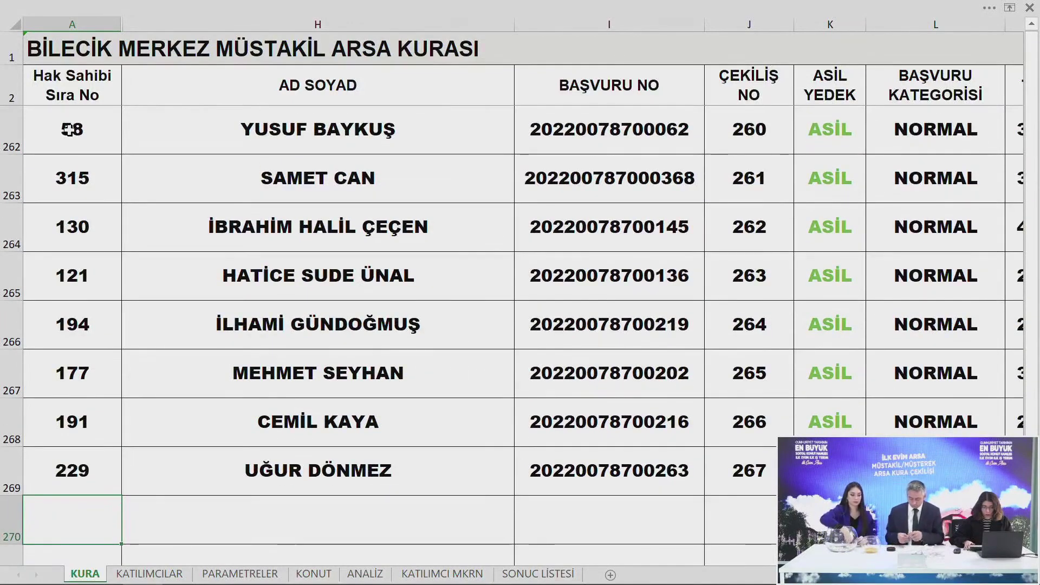
Record the drawn numbers 204, 6 and 310 in cells A270 to A272 of the Hak Sahibi Sıra No column
{"action": "type", "text": "204"}
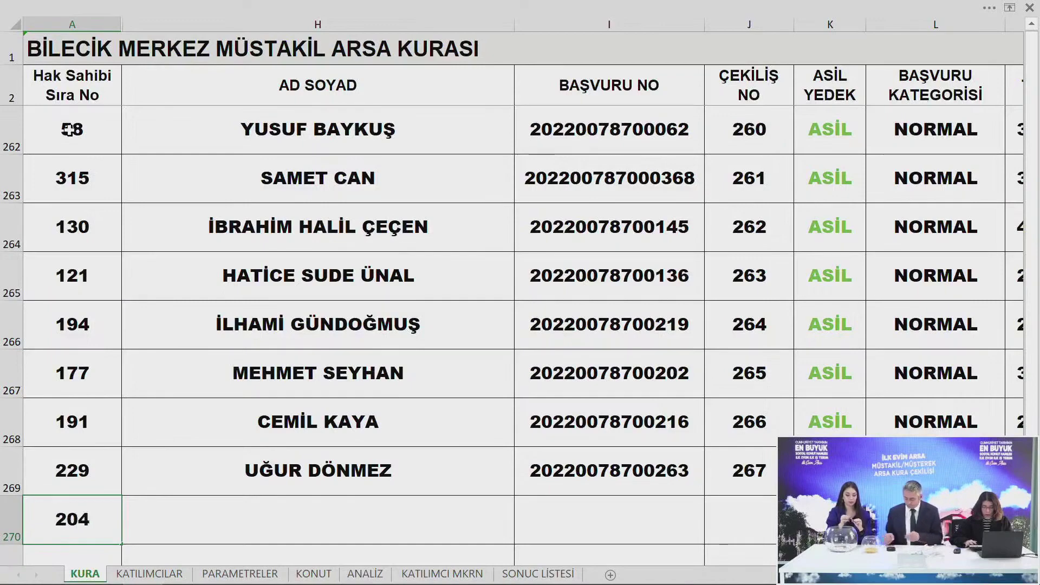
{"action": "key", "text": "Return"}
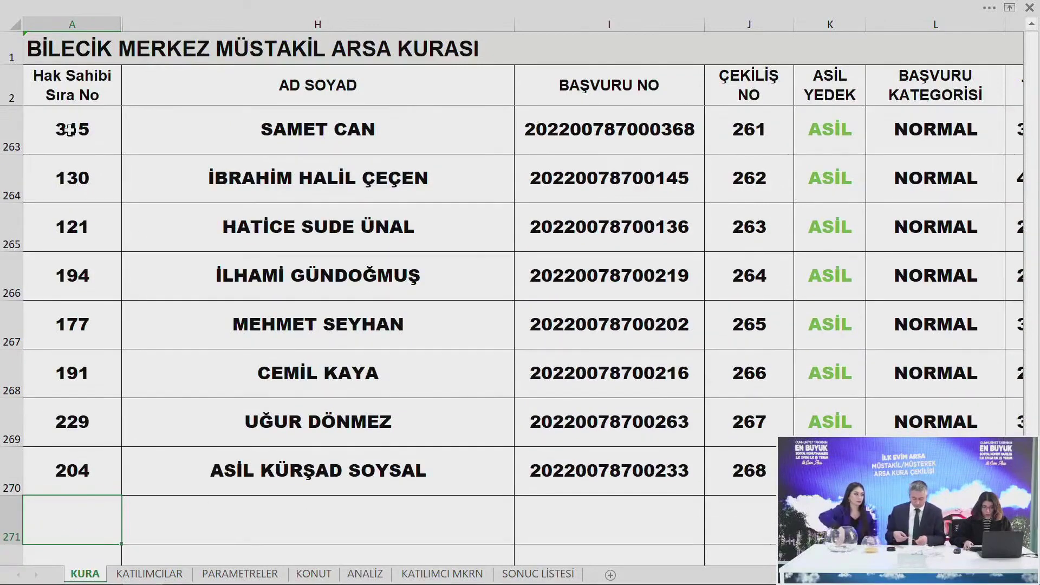
{"action": "type", "text": "6"}
{"action": "key", "text": "Return"}
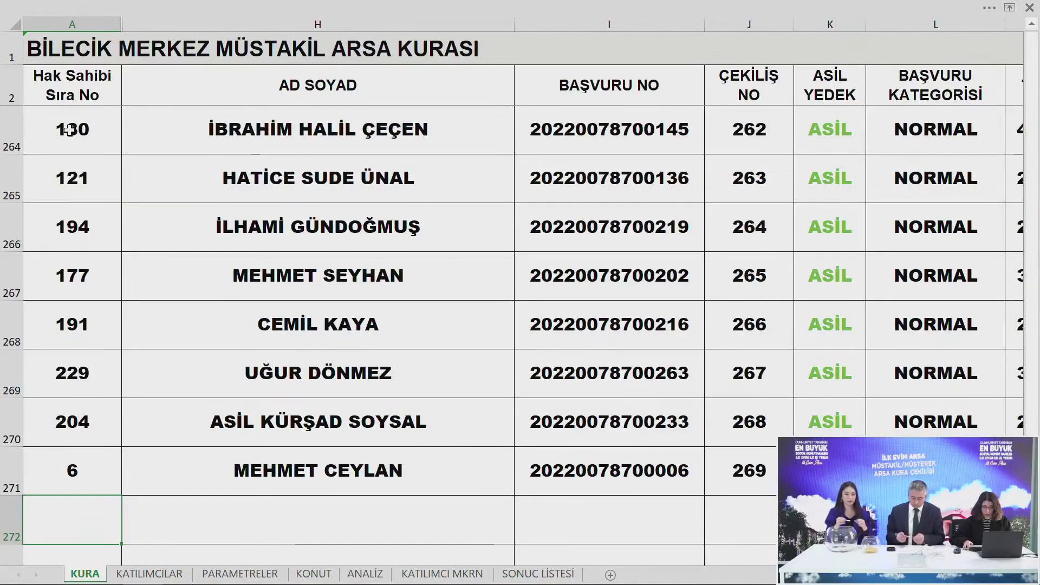
{"action": "type", "text": "310"}
{"action": "key", "text": "Return"}
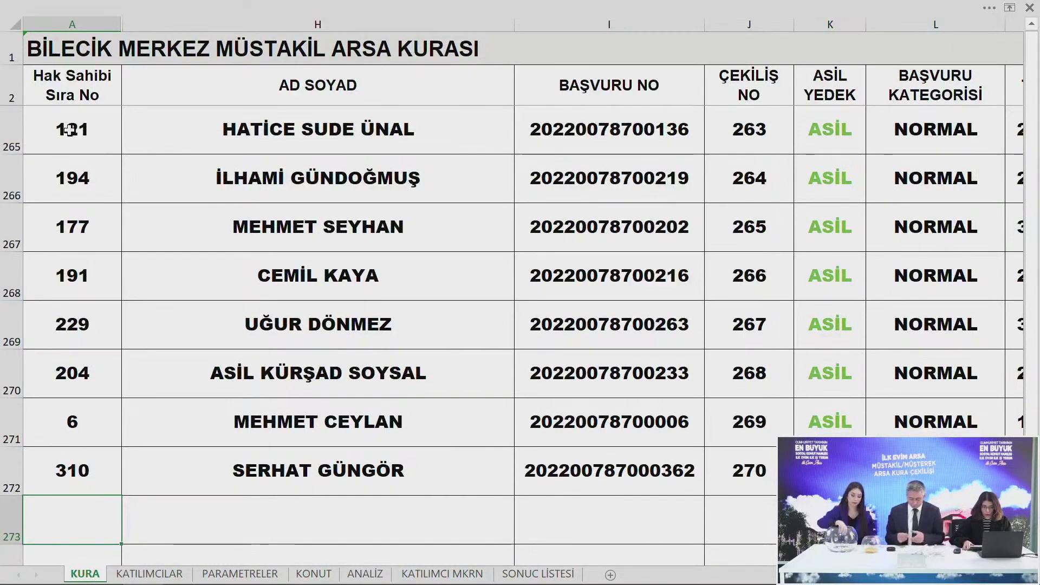
Record the drawn numbers 163, 2 and 257 in cells A273 to A275 of the Hak Sahibi Sıra No column
{"action": "type", "text": "163"}
{"action": "key", "text": "Return"}
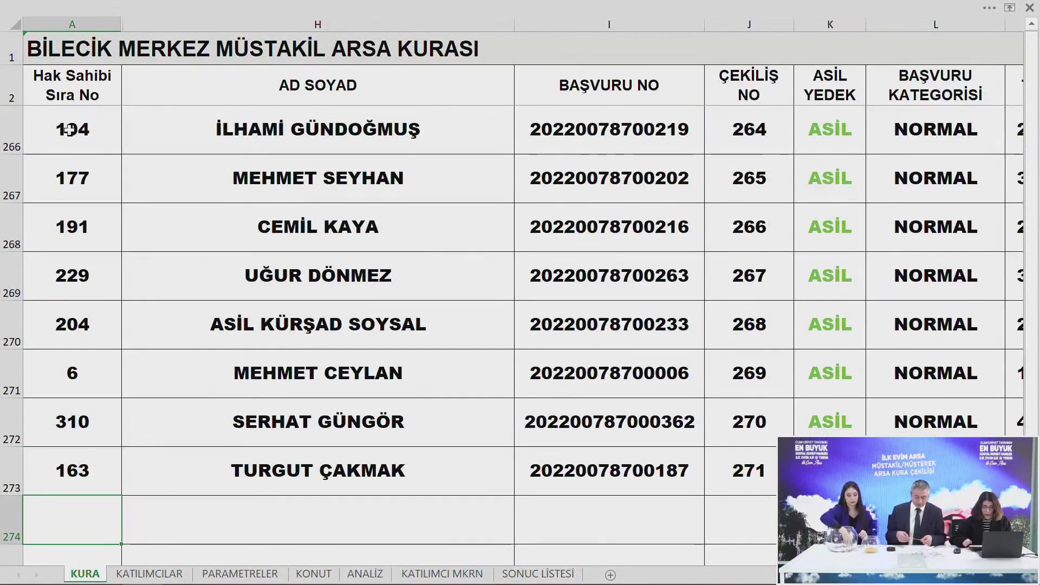
{"action": "type", "text": "2"}
{"action": "key", "text": "Return"}
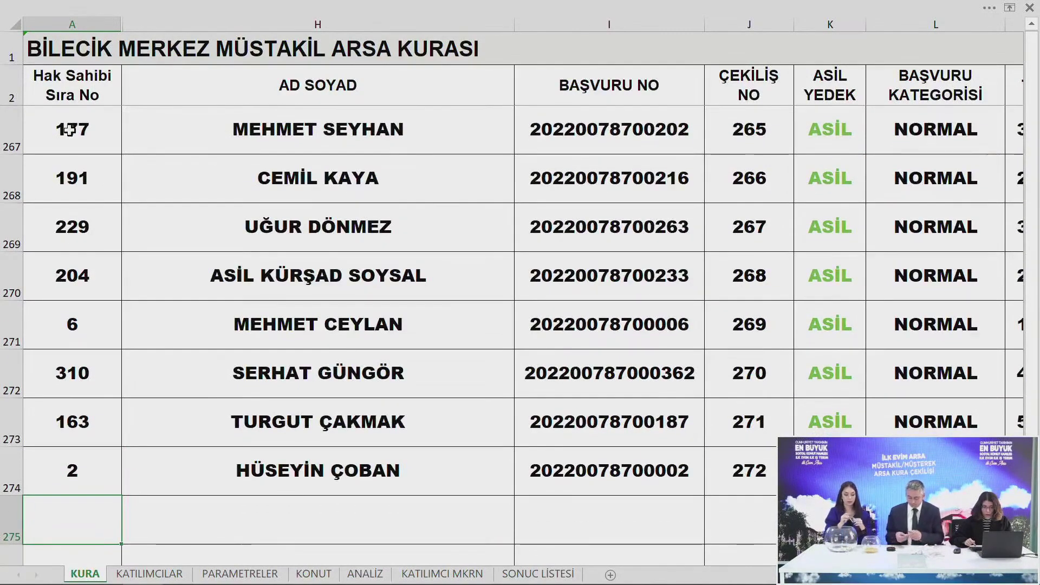
{"action": "type", "text": "257"}
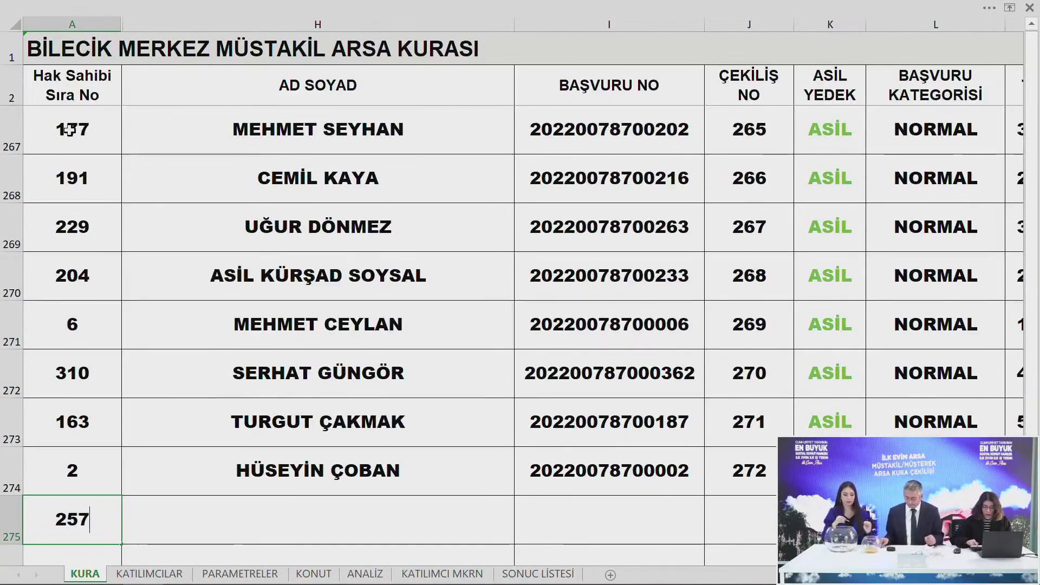
{"action": "key", "text": "Return"}
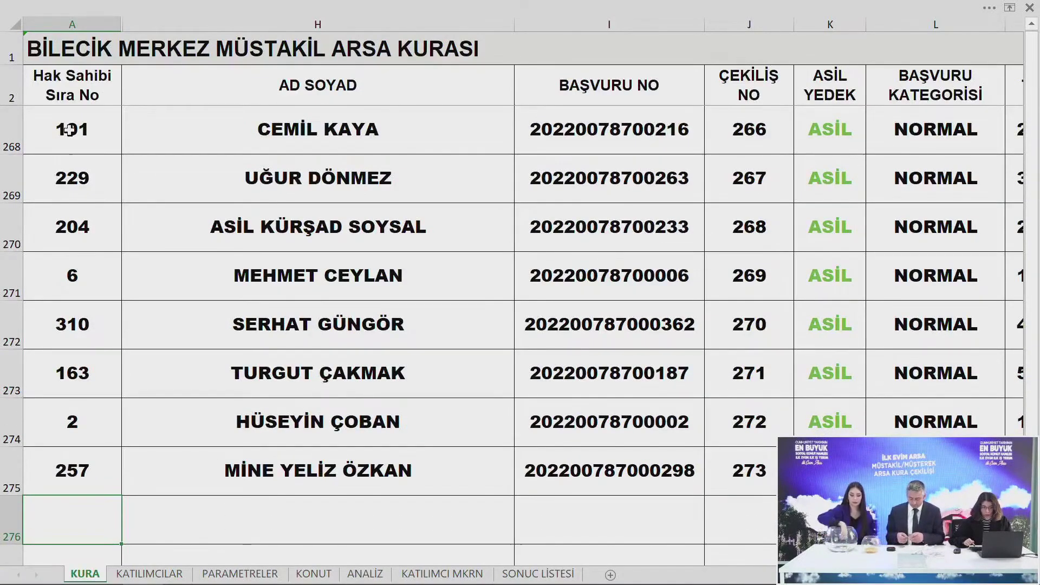
Record the drawn numbers 286, 226 and 56 in cells A276 to A278 of the Hak Sahibi Sıra No column
{"action": "type", "text": "2"}
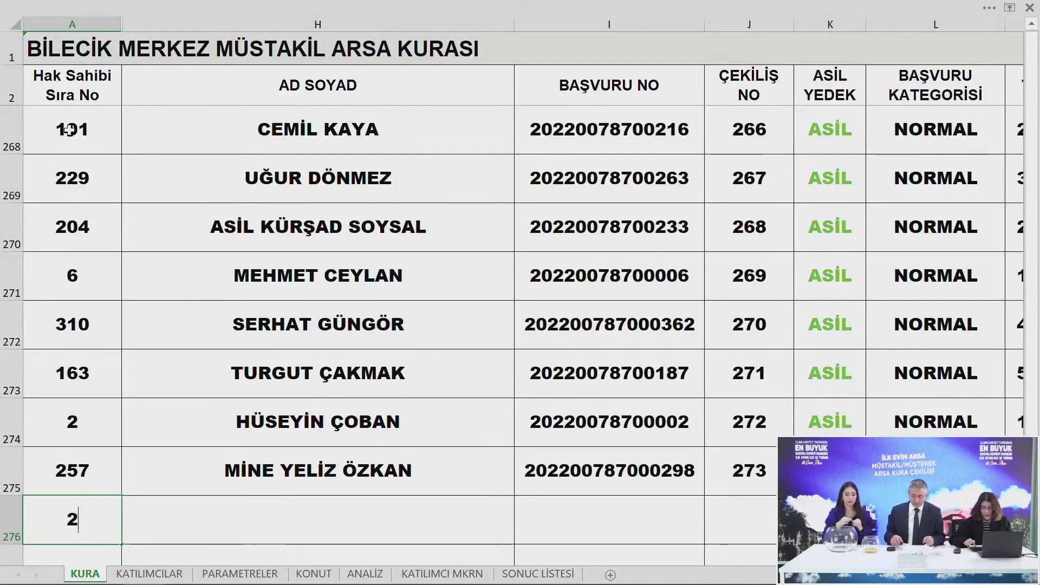
{"action": "type", "text": "86"}
{"action": "key", "text": "Return"}
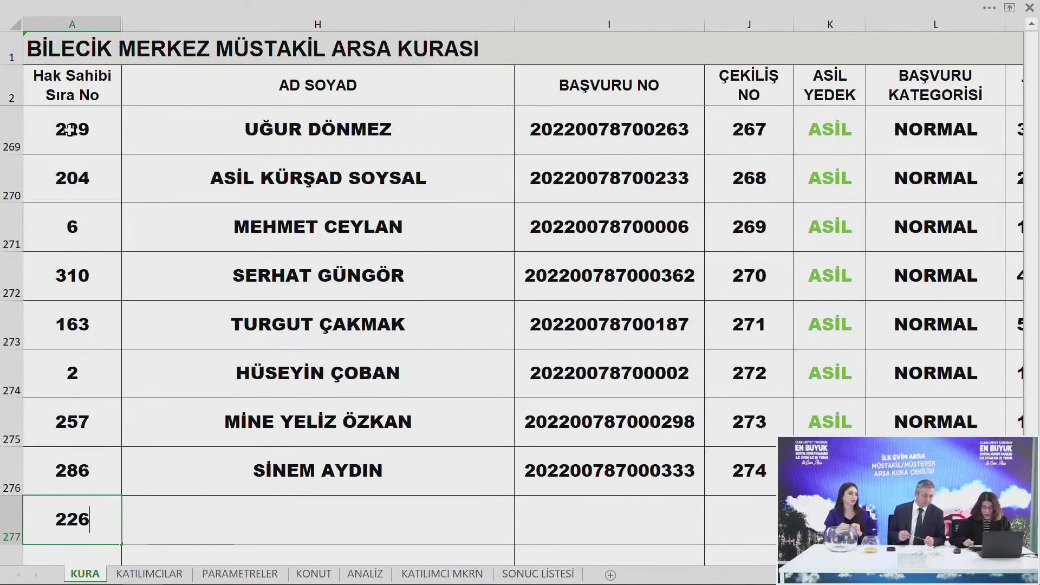
{"action": "key", "text": "Return"}
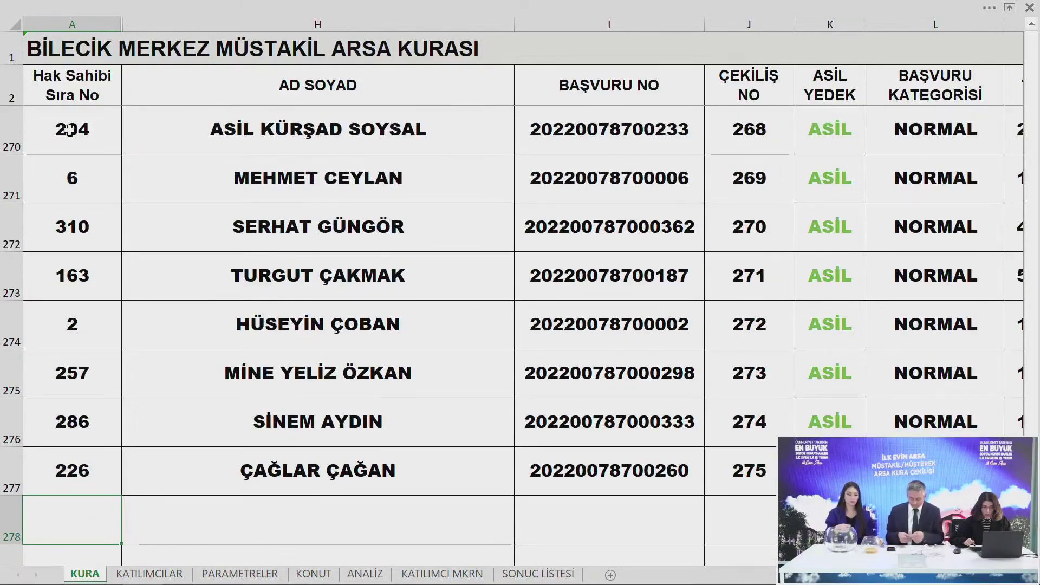
{"action": "type", "text": "56"}
{"action": "key", "text": "Return"}
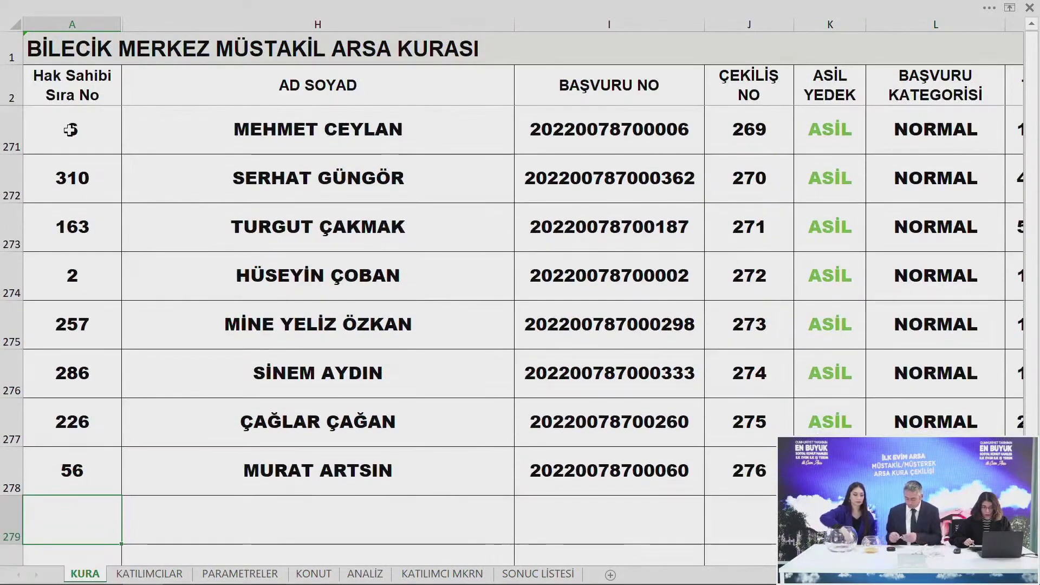
Record the drawn numbers 62, 269 and 279 in cells A279 to A281 of the Hak Sahibi Sıra No column
{"action": "type", "text": "62"}
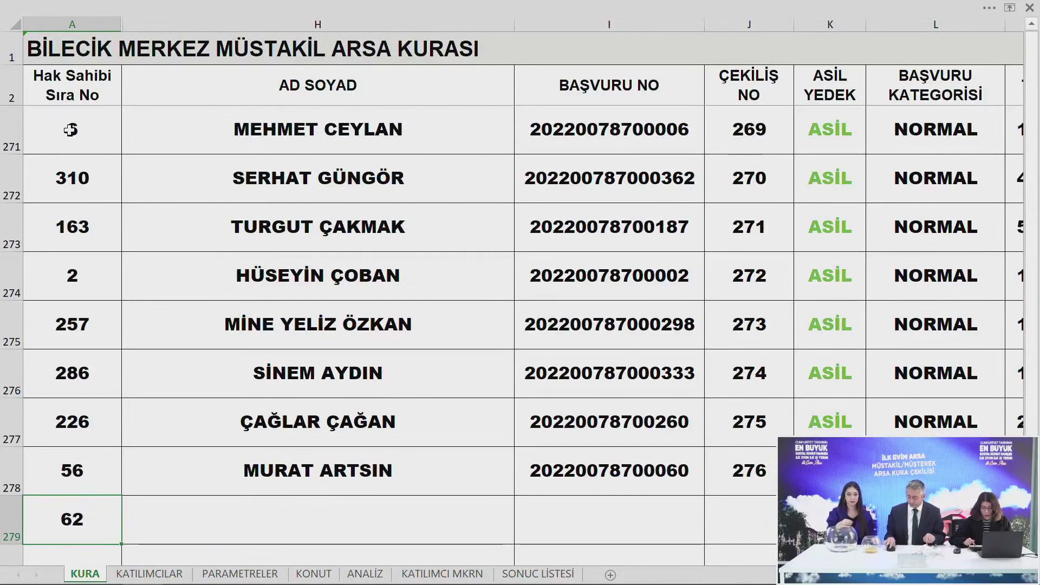
{"action": "key", "text": "Return"}
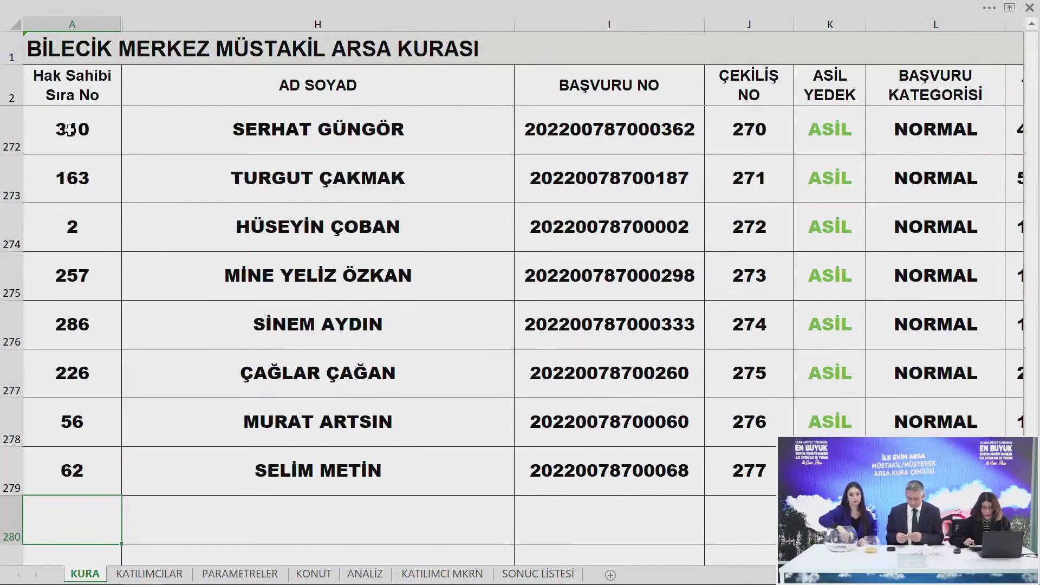
{"action": "type", "text": "269"}
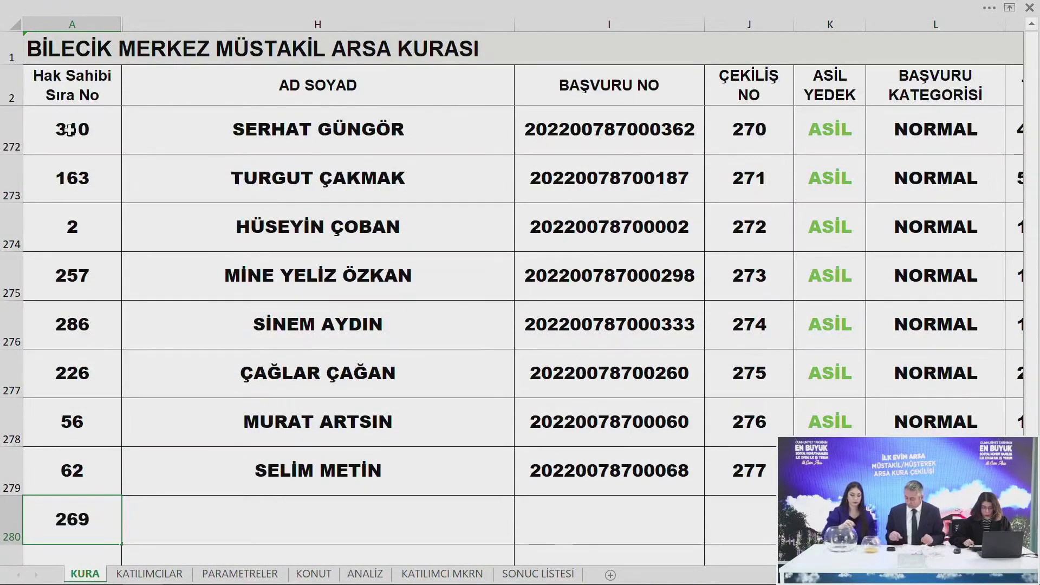
{"action": "key", "text": "Return"}
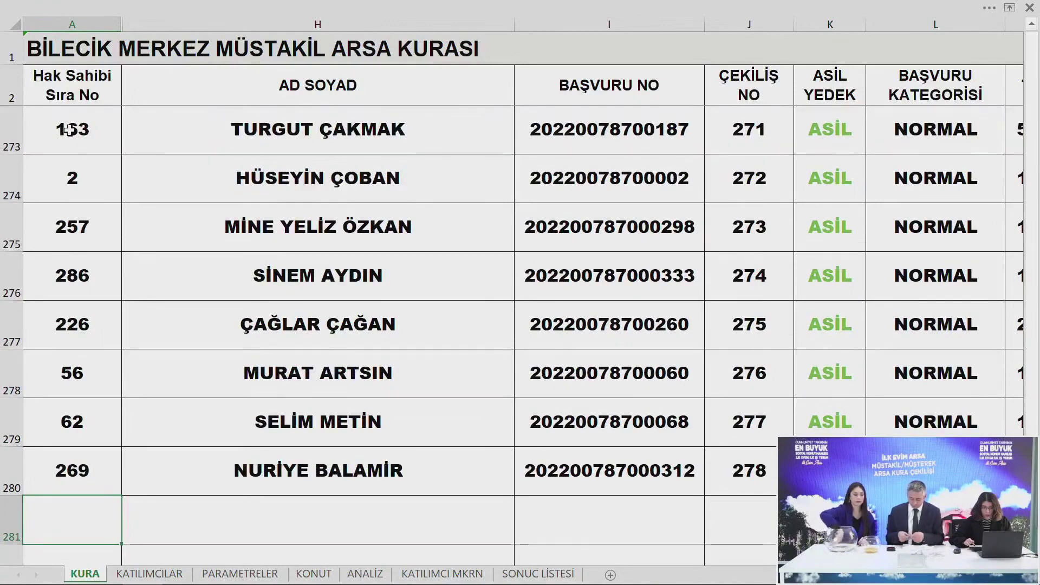
{"action": "type", "text": "2"}
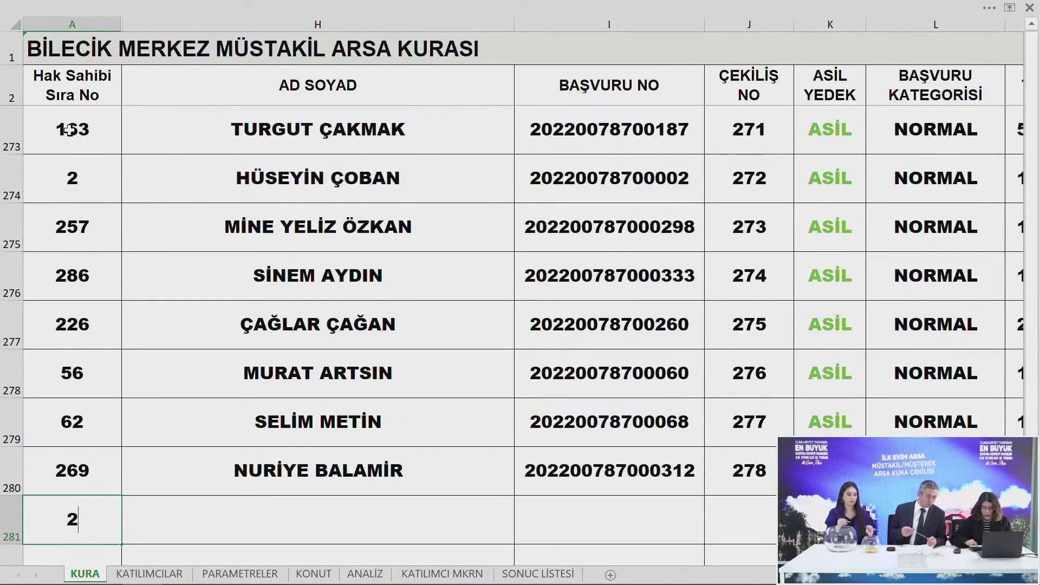
{"action": "type", "text": "79"}
{"action": "key", "text": "Return"}
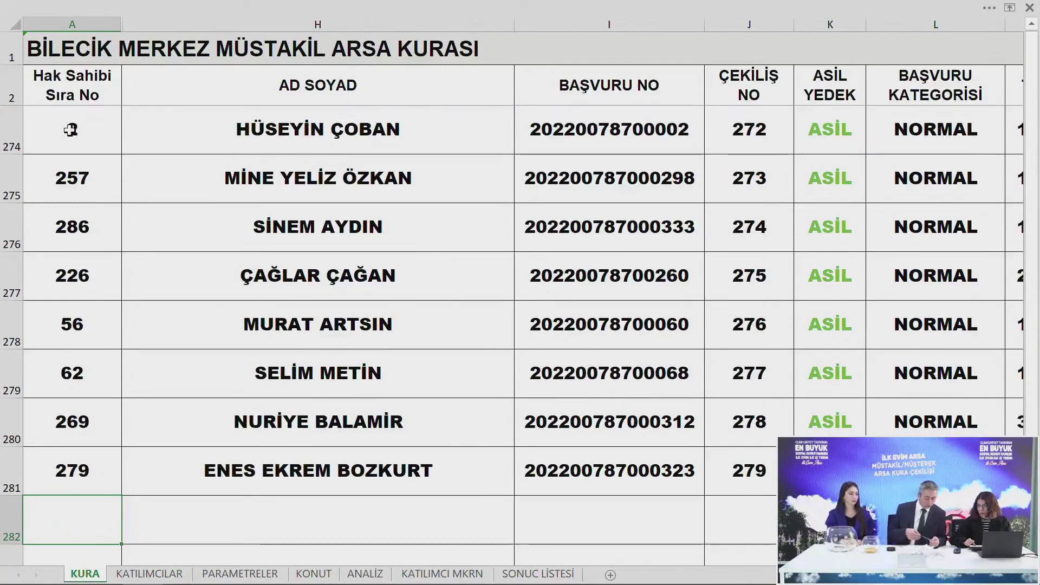
Record the drawn numbers 297, 294 and 89 in cells A282 to A284 of the Hak Sahibi Sıra No column
{"action": "type", "text": "297"}
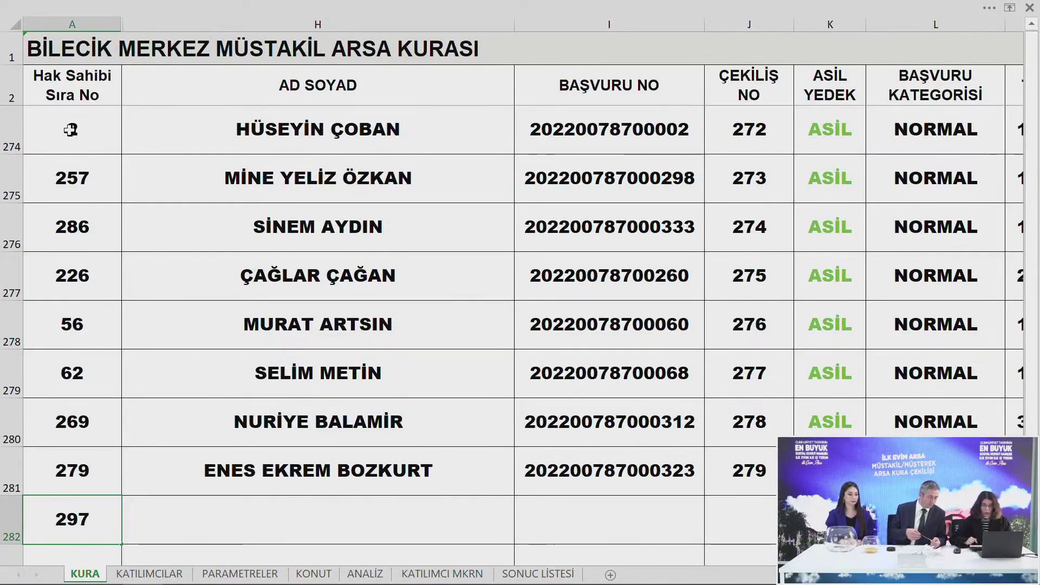
{"action": "key", "text": "Return"}
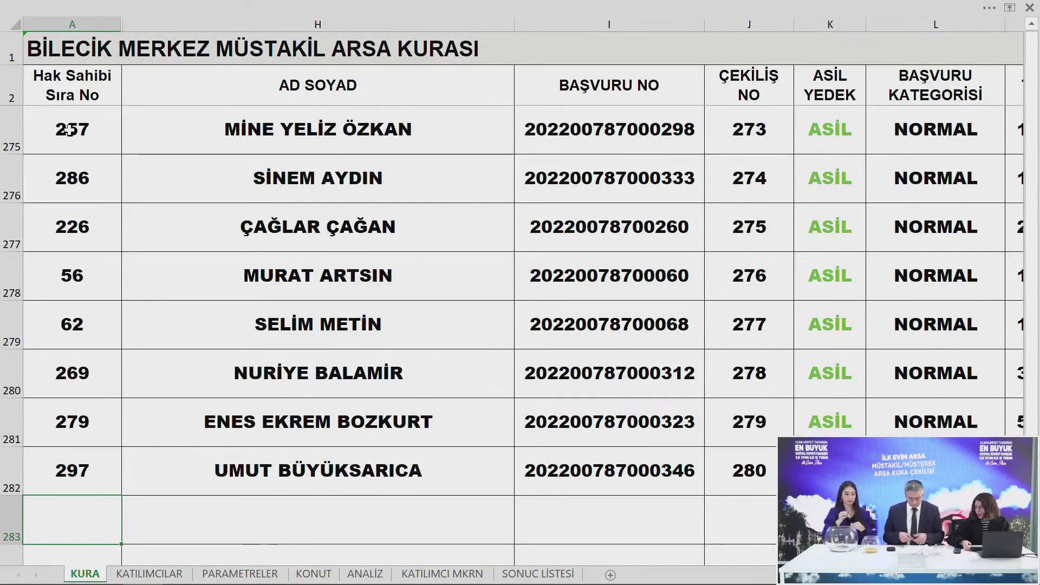
{"action": "type", "text": "294"}
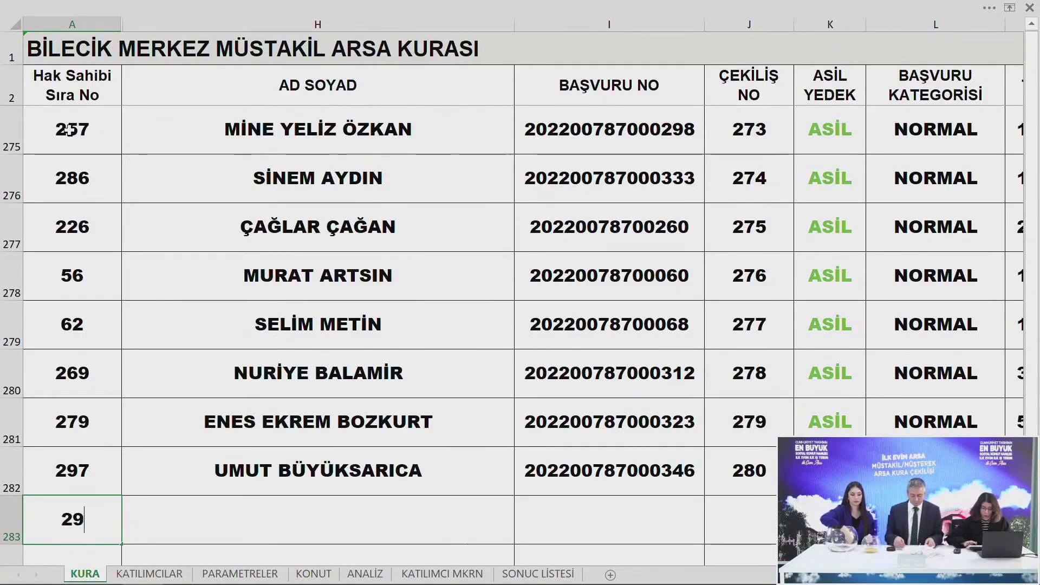
{"action": "key", "text": "Return"}
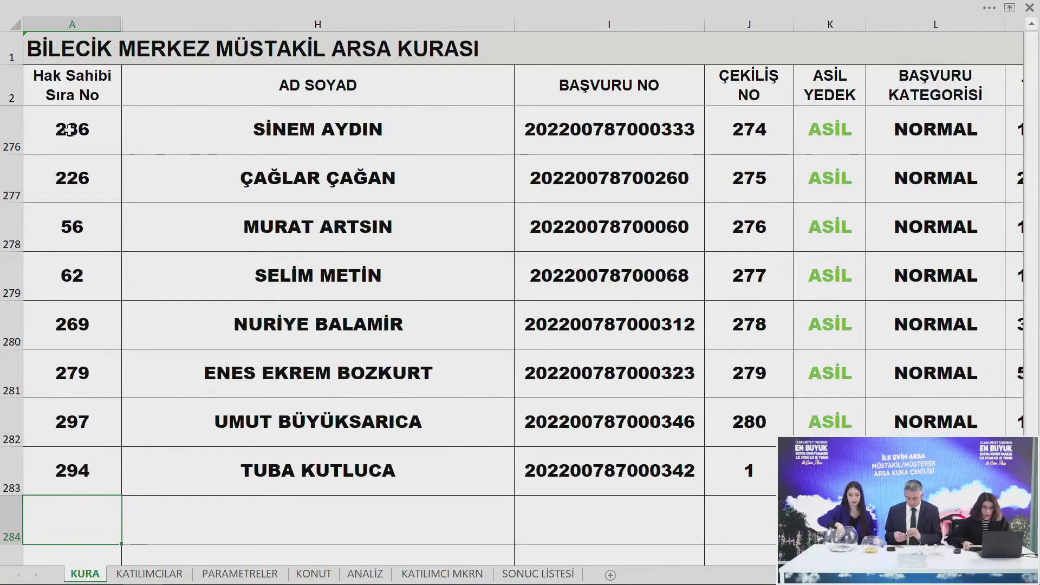
{"action": "type", "text": "89"}
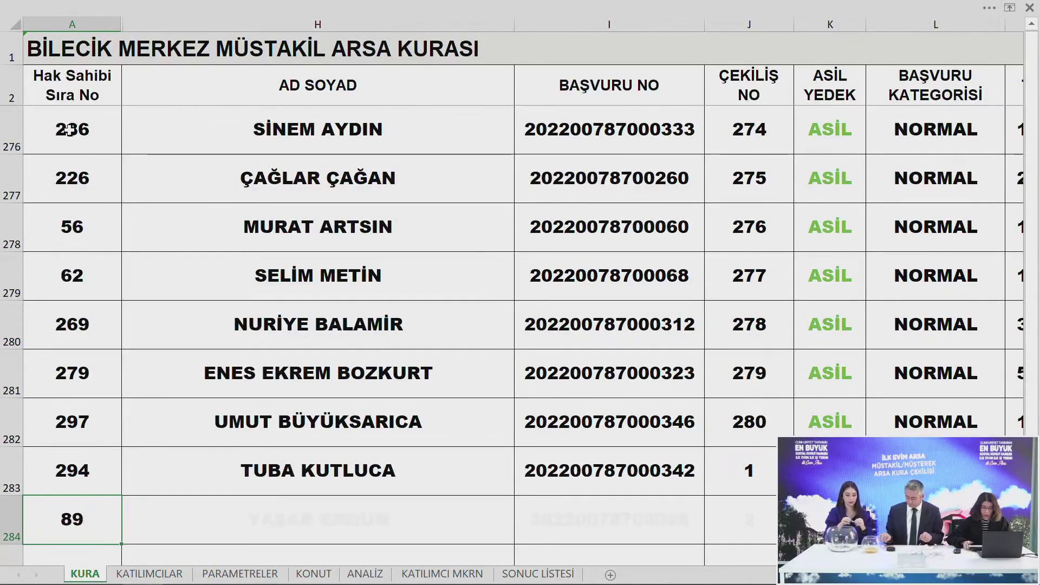
Record the drawn numbers 60, 69 and 236 in cells A285 to A287 of the Hak Sahibi Sıra No column
{"action": "key", "text": "Return"}
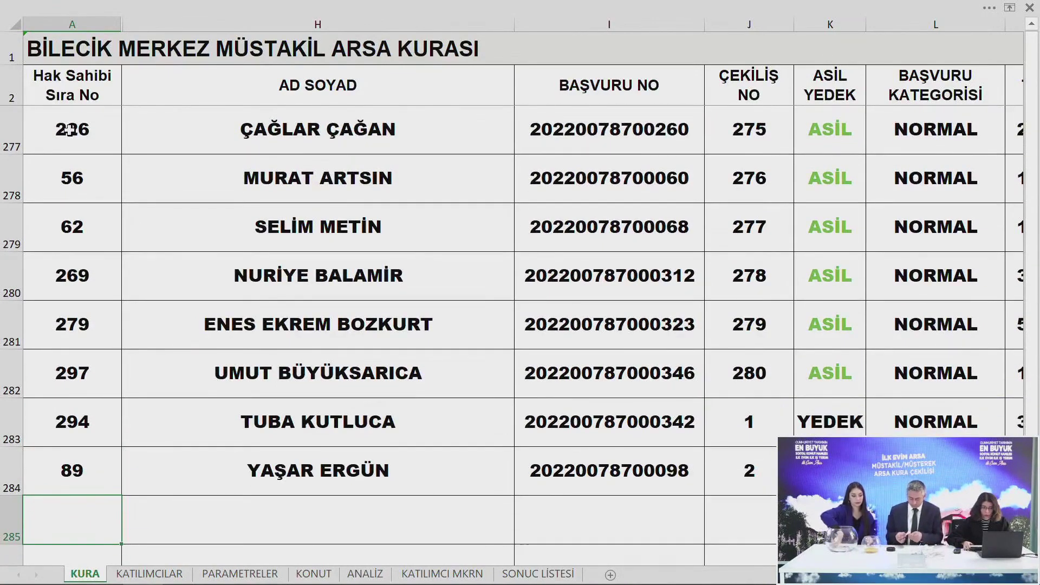
{"action": "type", "text": "60"}
{"action": "key", "text": "Return"}
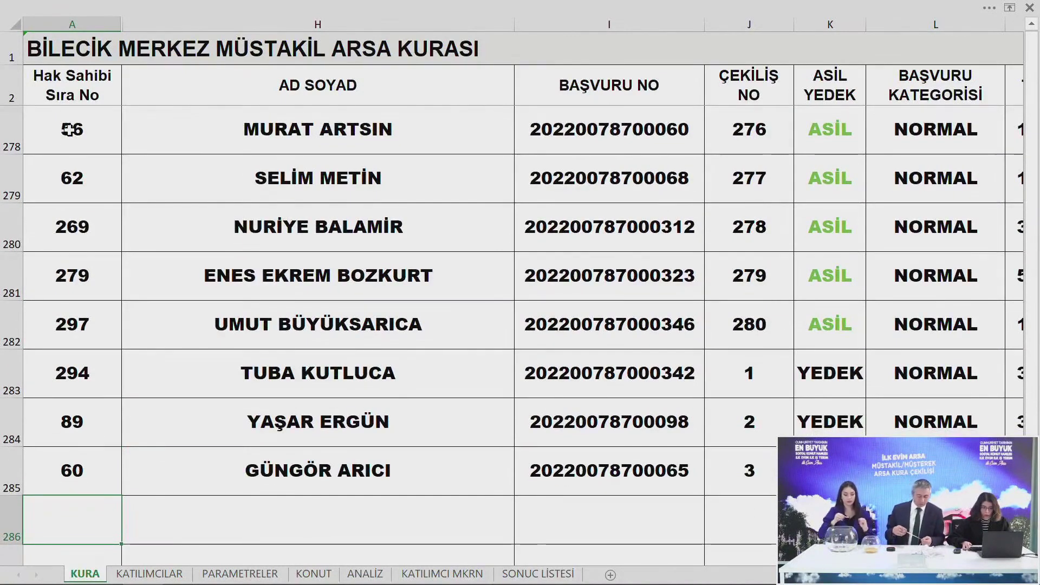
{"action": "type", "text": "69"}
{"action": "key", "text": "Return"}
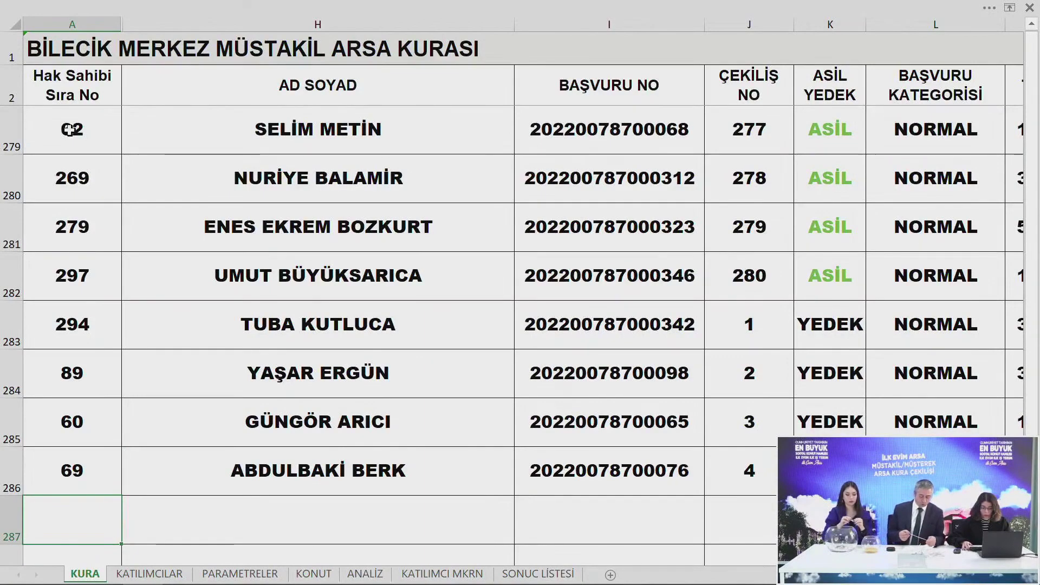
{"action": "type", "text": "236"}
{"action": "key", "text": "Return"}
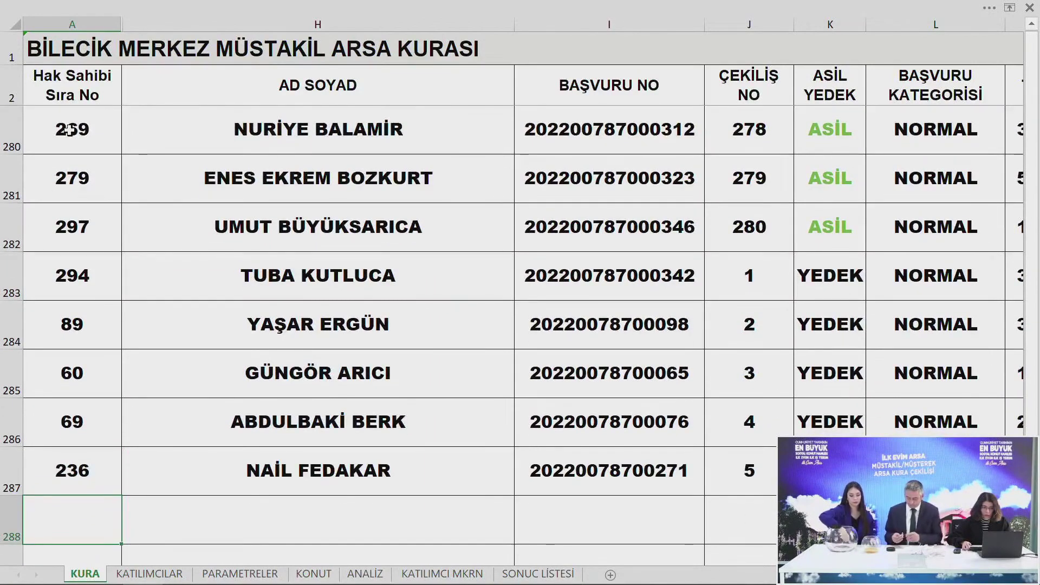
Record the drawn numbers 195, 218 and 301 in cells A288 to A290 of the Hak Sahibi Sıra No column
{"action": "type", "text": "195"}
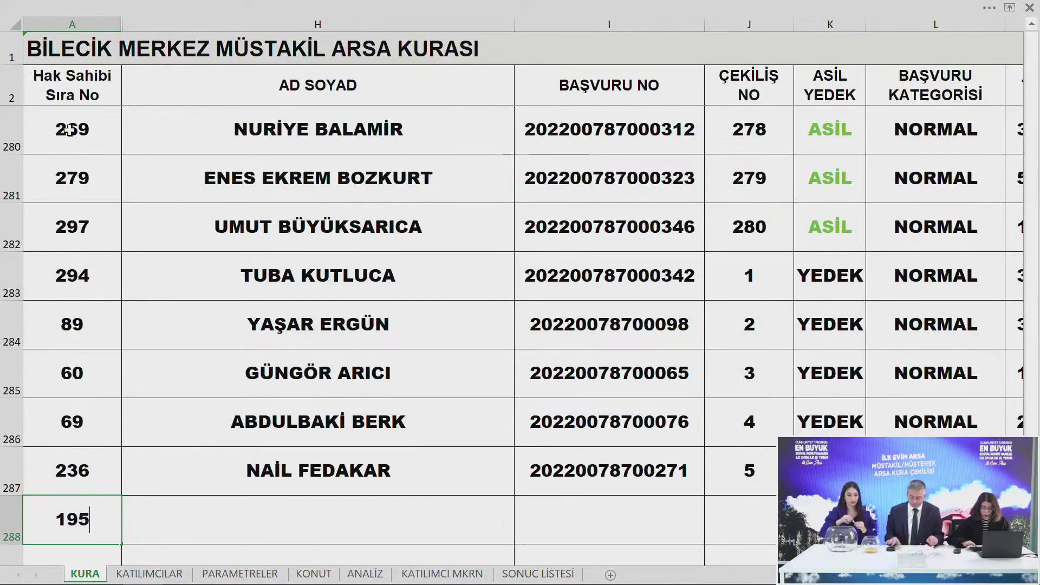
{"action": "key", "text": "Return"}
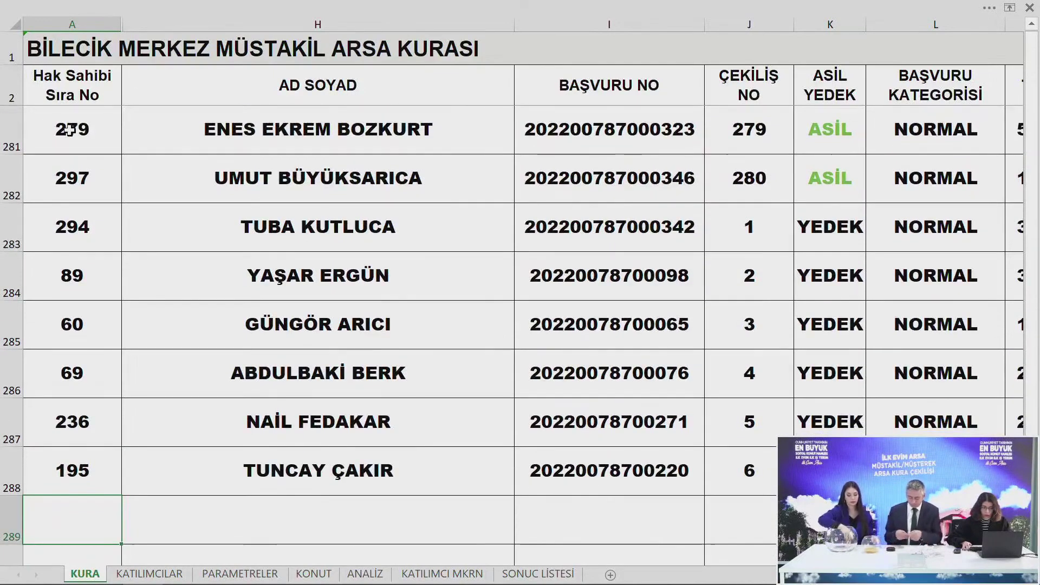
{"action": "type", "text": "218"}
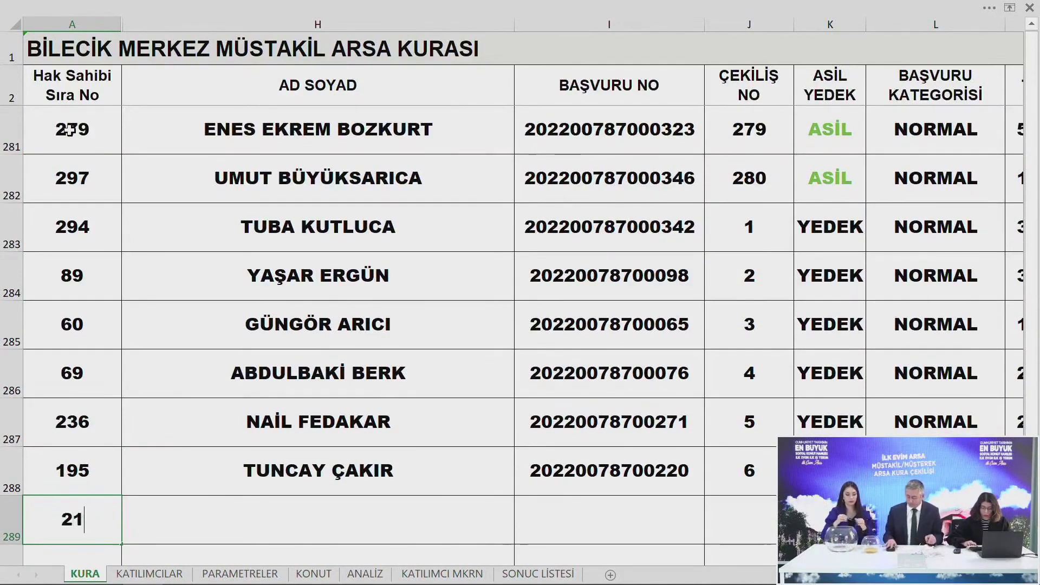
{"action": "key", "text": "Return"}
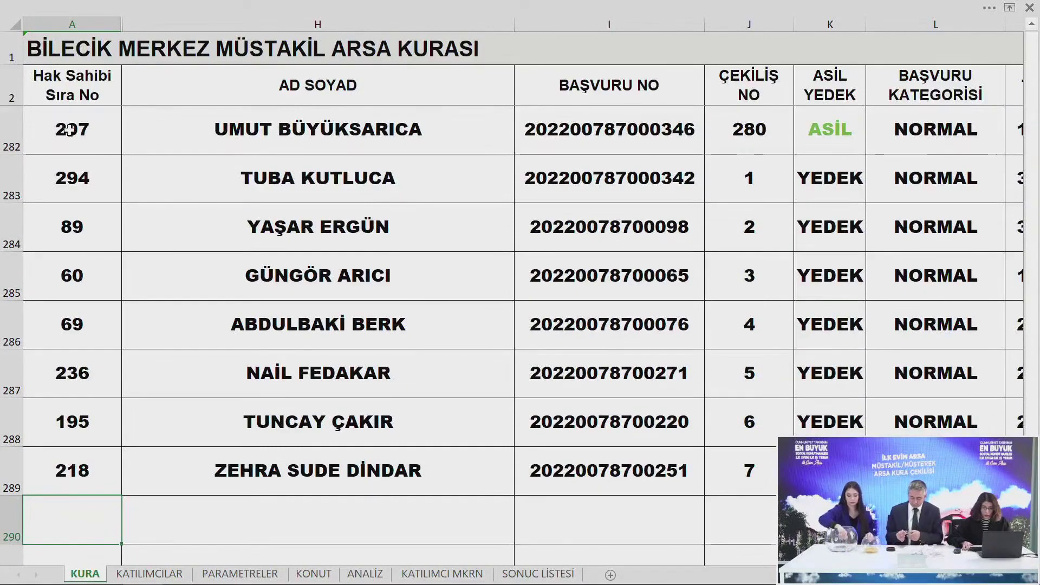
{"action": "type", "text": "301"}
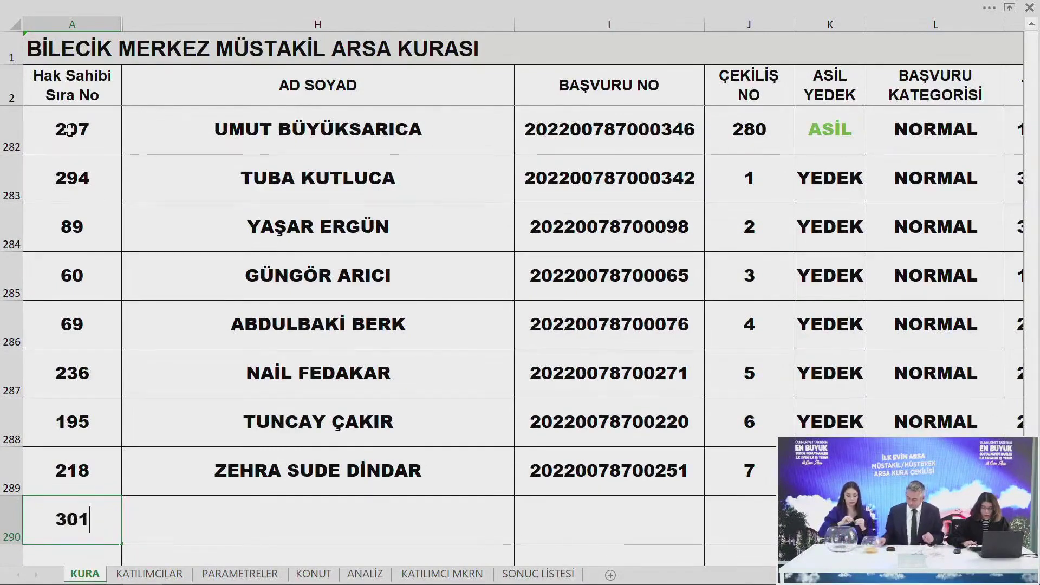
{"action": "key", "text": "Return"}
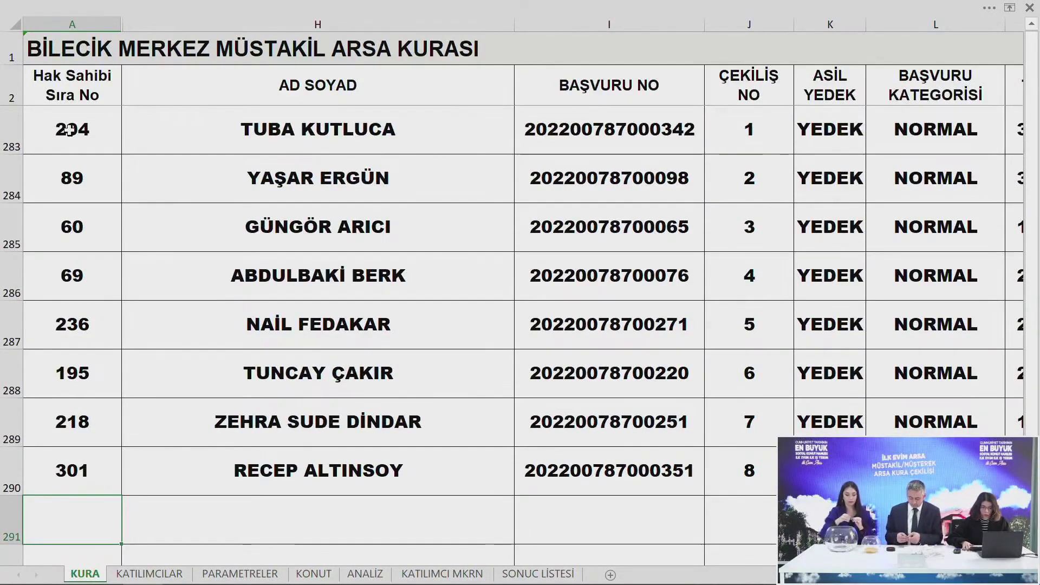
Record the drawn numbers 76, 72 and 221 in cells A291 to A293 of the Hak Sahibi Sıra No column
{"action": "type", "text": "76"}
{"action": "key", "text": "Return"}
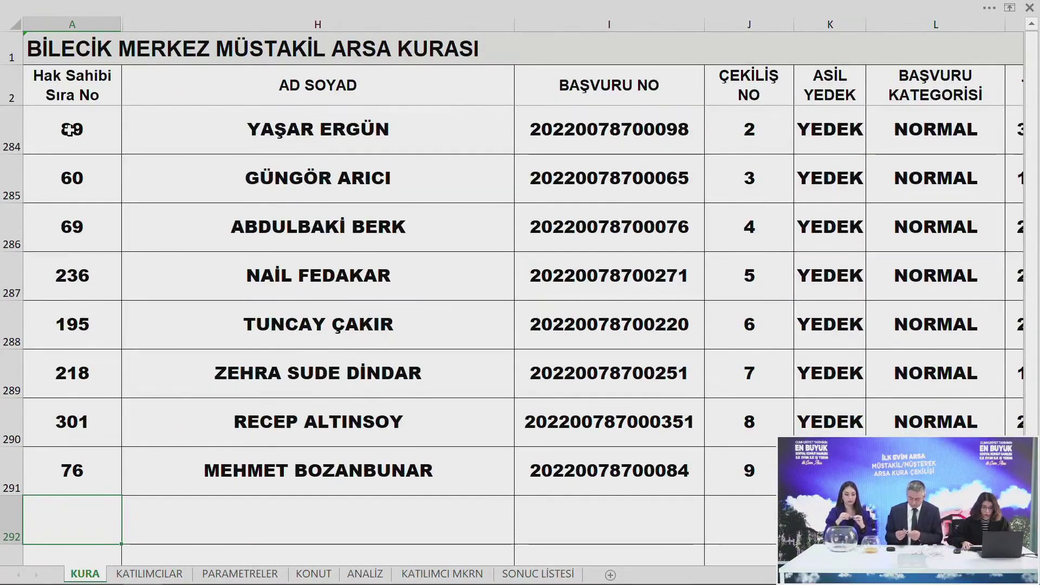
{"action": "type", "text": "72"}
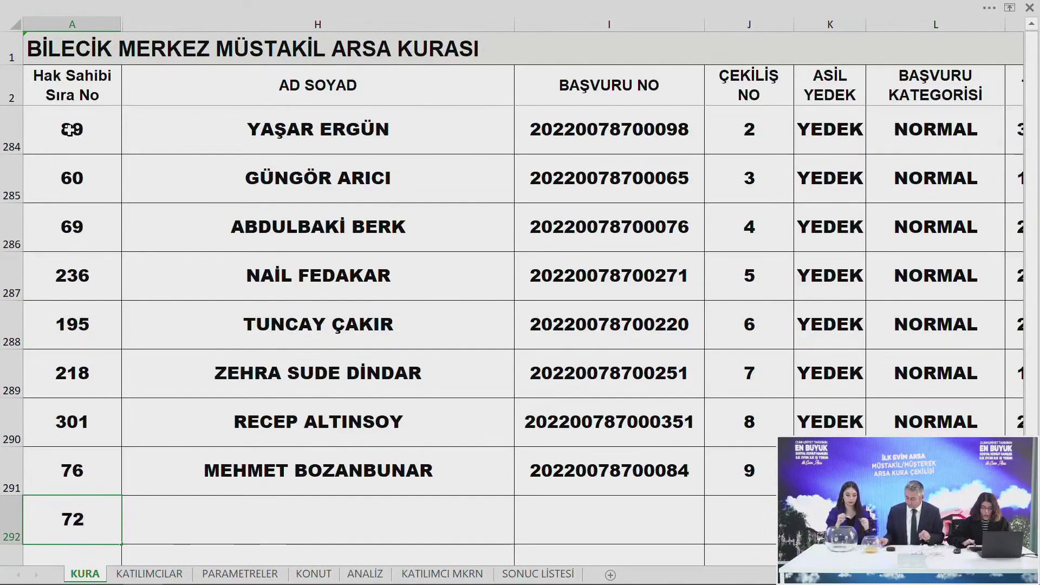
{"action": "key", "text": "Return"}
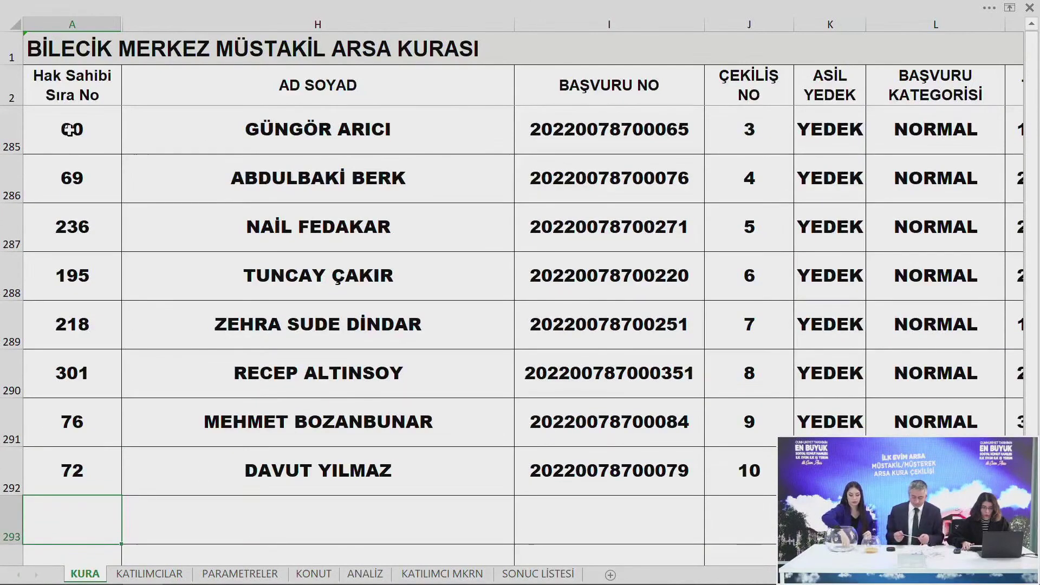
{"action": "type", "text": "221"}
{"action": "key", "text": "Return"}
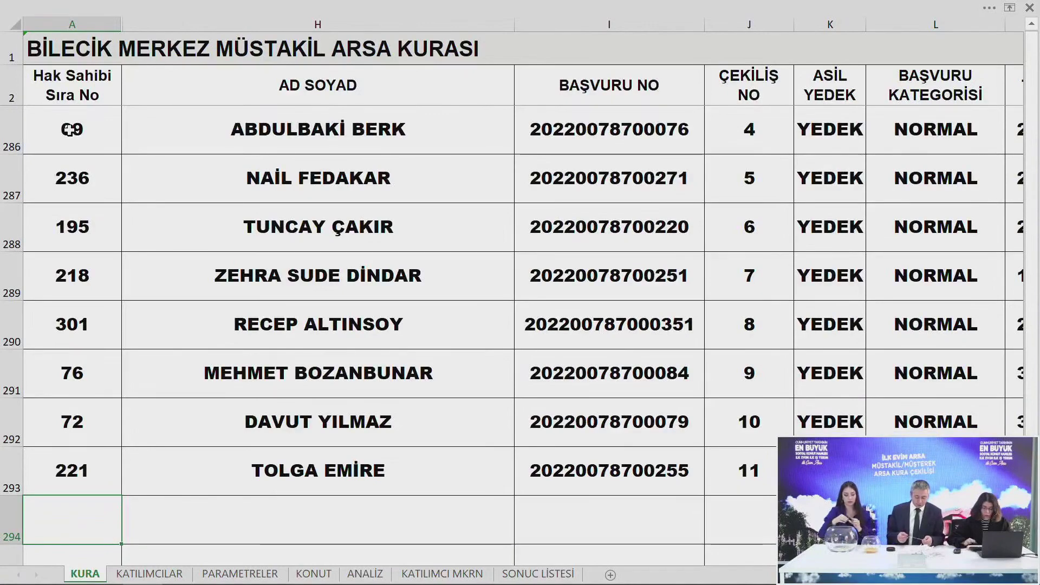
Record the drawn numbers 147, 156 and 11 in cells A294 to A296 of the Hak Sahibi Sıra No column
{"action": "type", "text": "147"}
{"action": "key", "text": "Return"}
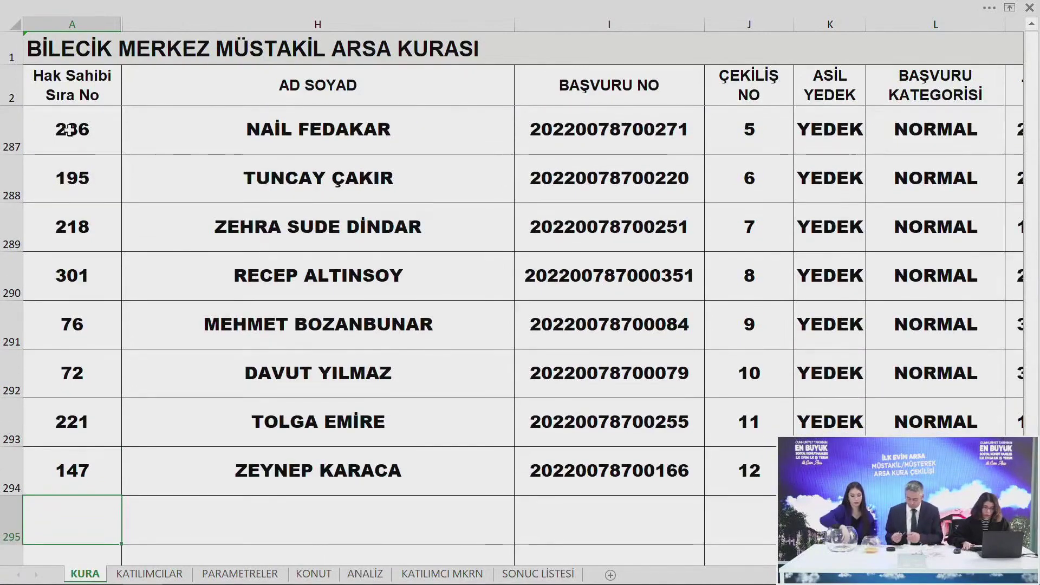
{"action": "type", "text": "156"}
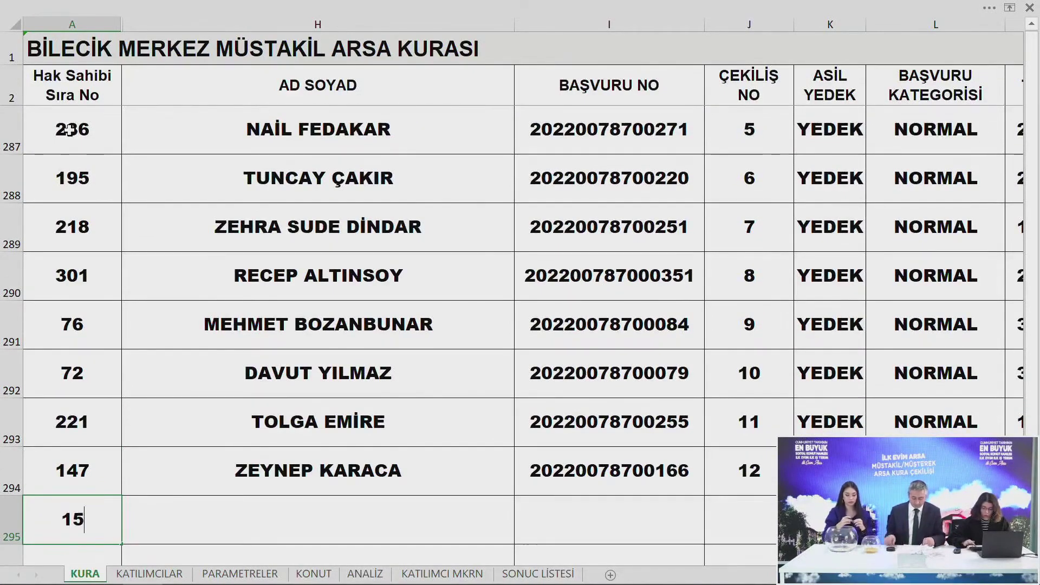
{"action": "key", "text": "Return"}
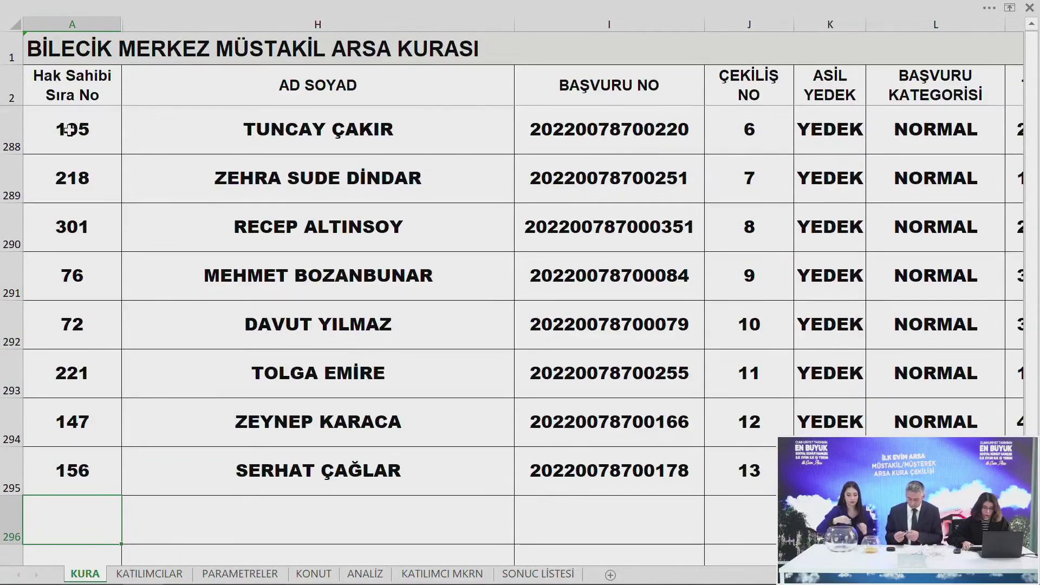
{"action": "type", "text": "11"}
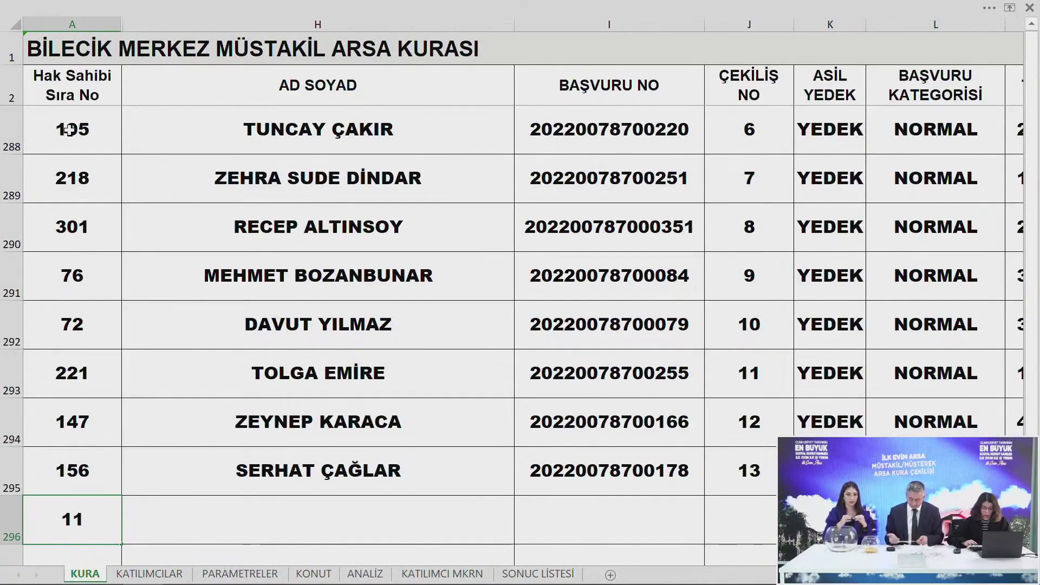
{"action": "key", "text": "Return"}
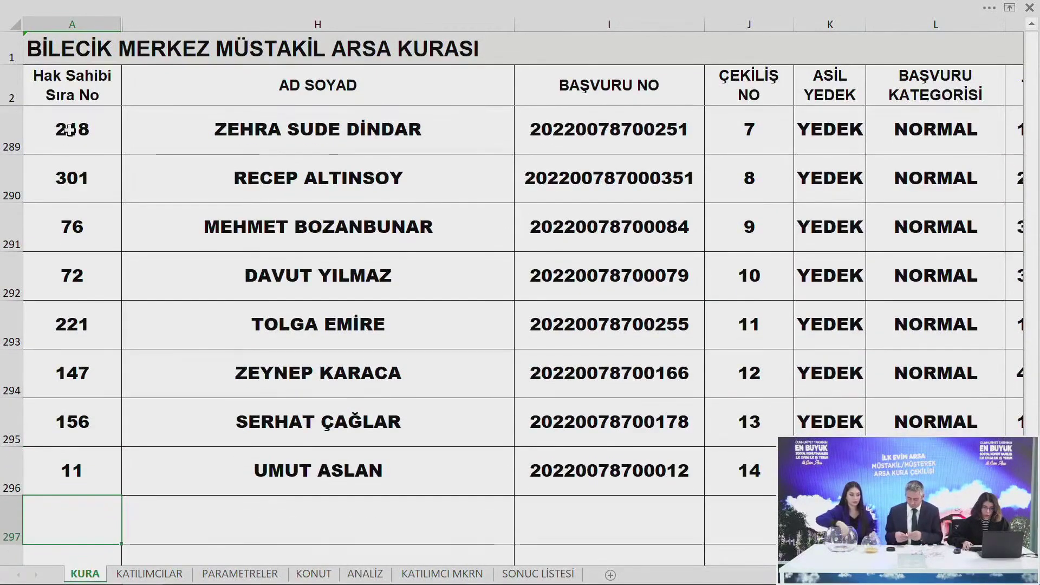
Record the drawn numbers 144, 124 and 22 in cells A297 to A299 of the Hak Sahibi Sıra No column
{"action": "type", "text": "144"}
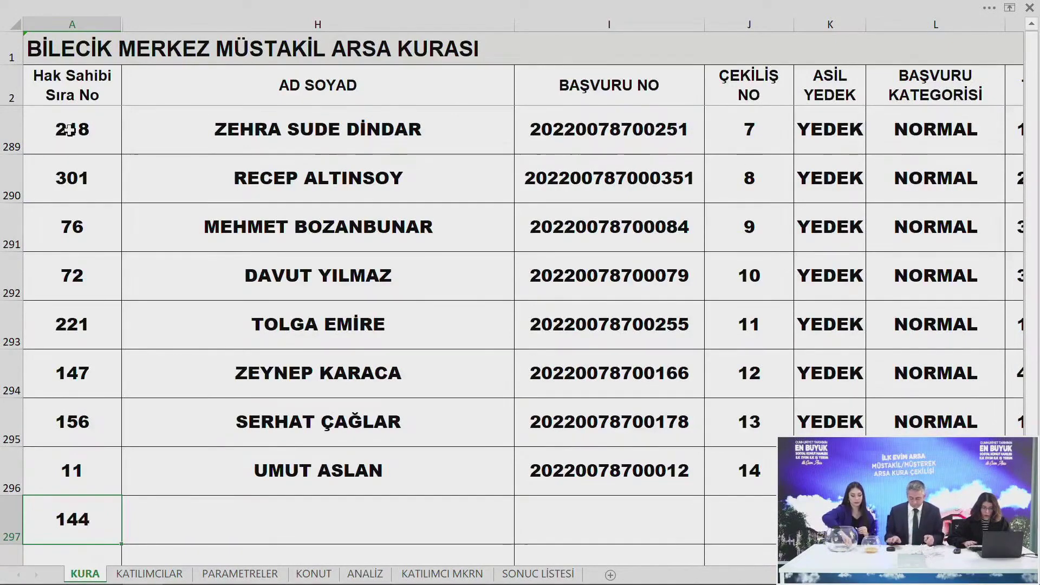
{"action": "key", "text": "Return"}
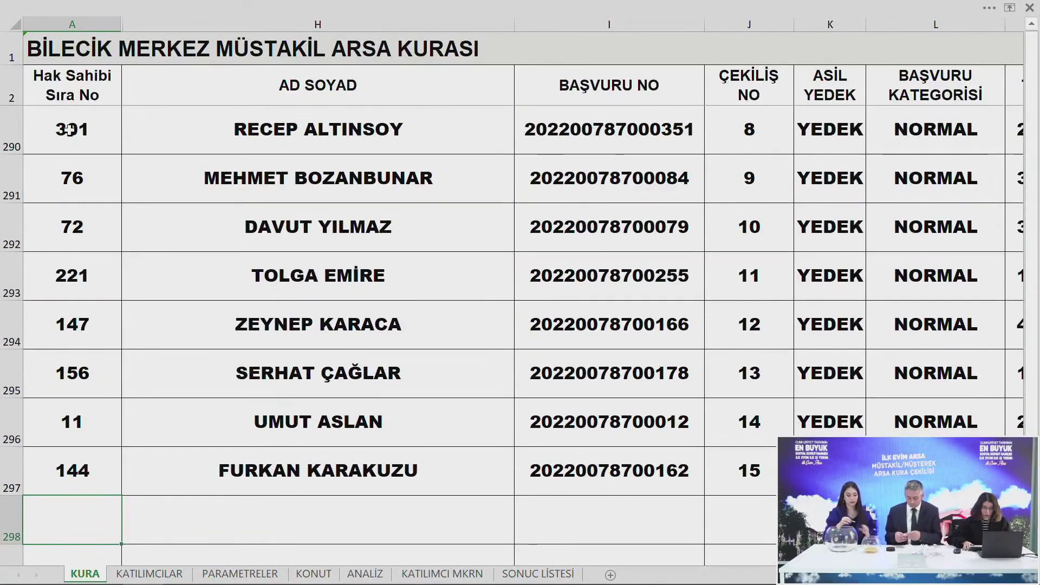
{"action": "type", "text": "1"}
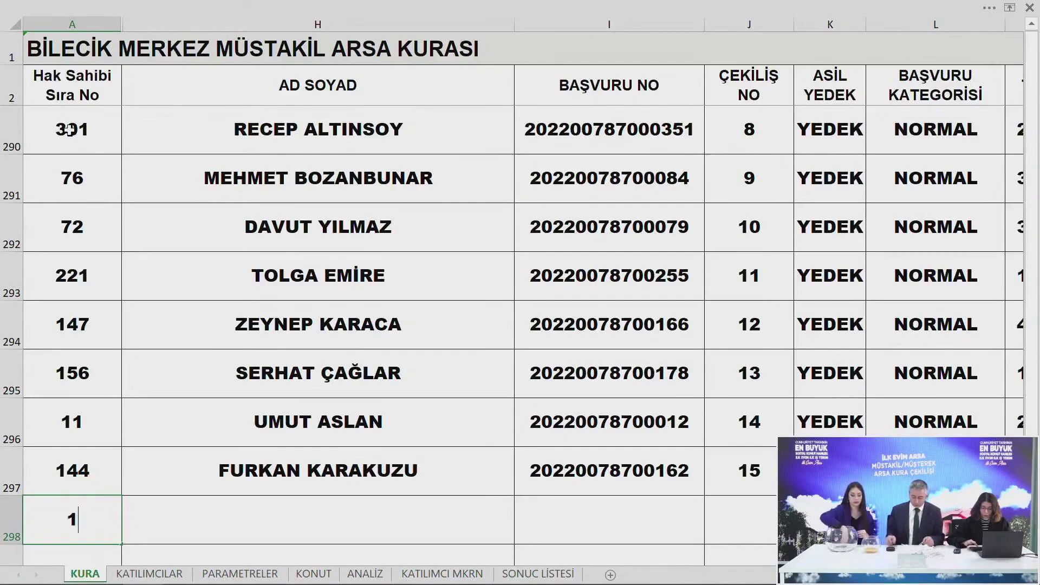
{"action": "type", "text": "24"}
{"action": "key", "text": "Return"}
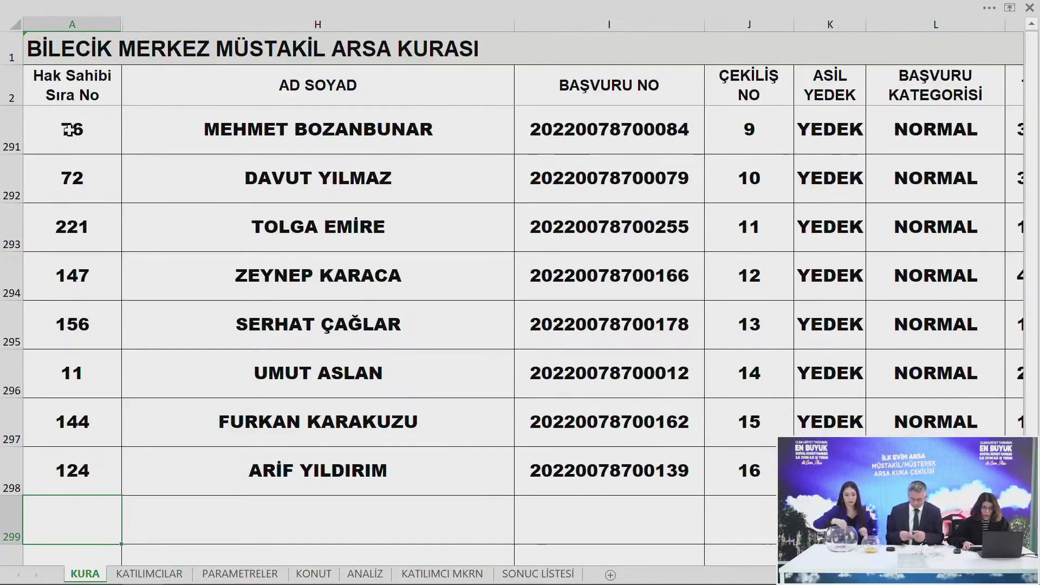
{"action": "key", "text": "Return"}
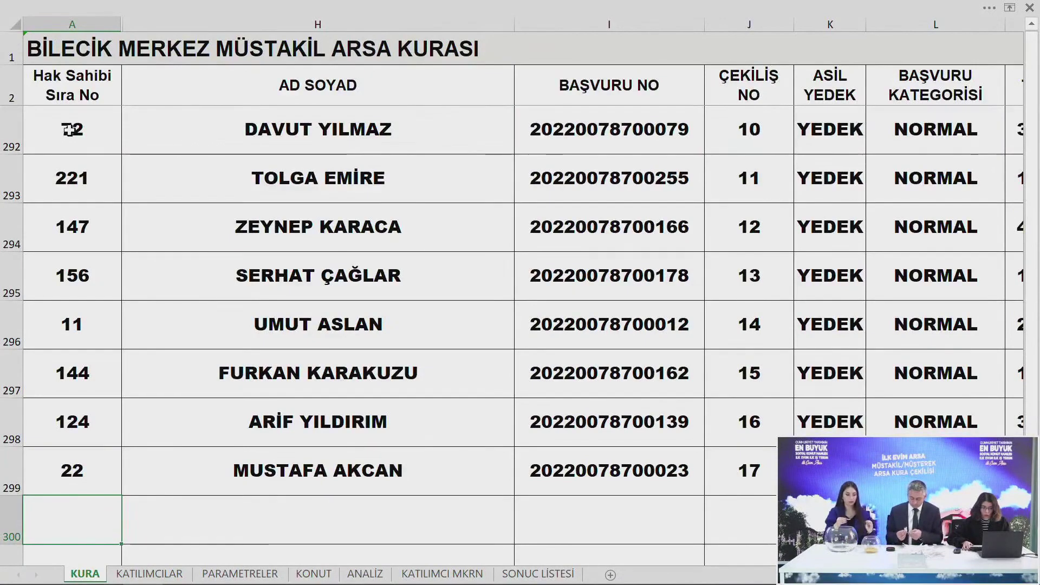
Record the drawn numbers 161, 199 and 219 in cells A300 to A302 of the Hak Sahibi Sıra No column
{"action": "type", "text": "161"}
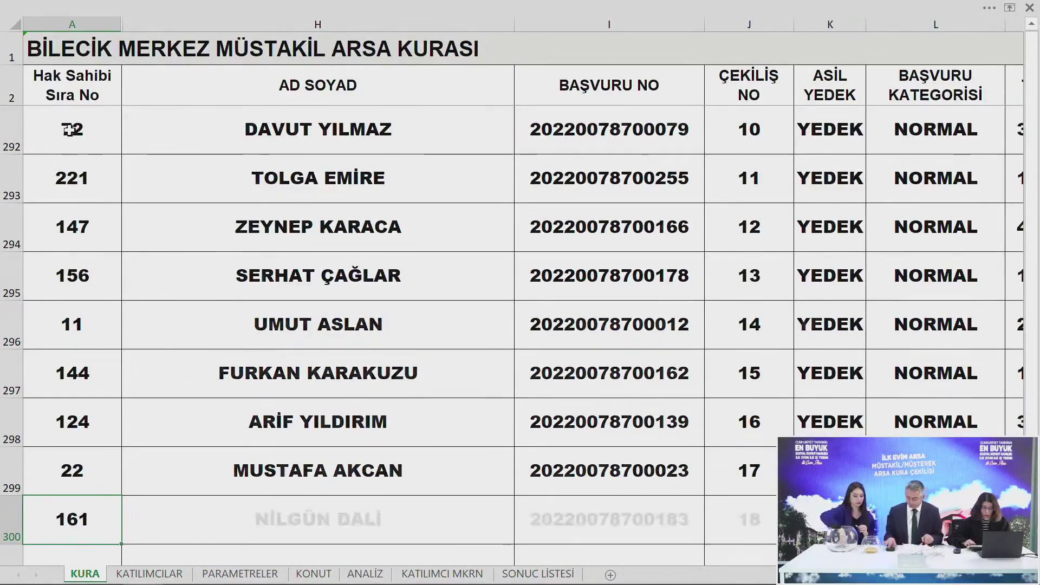
{"action": "key", "text": "Return"}
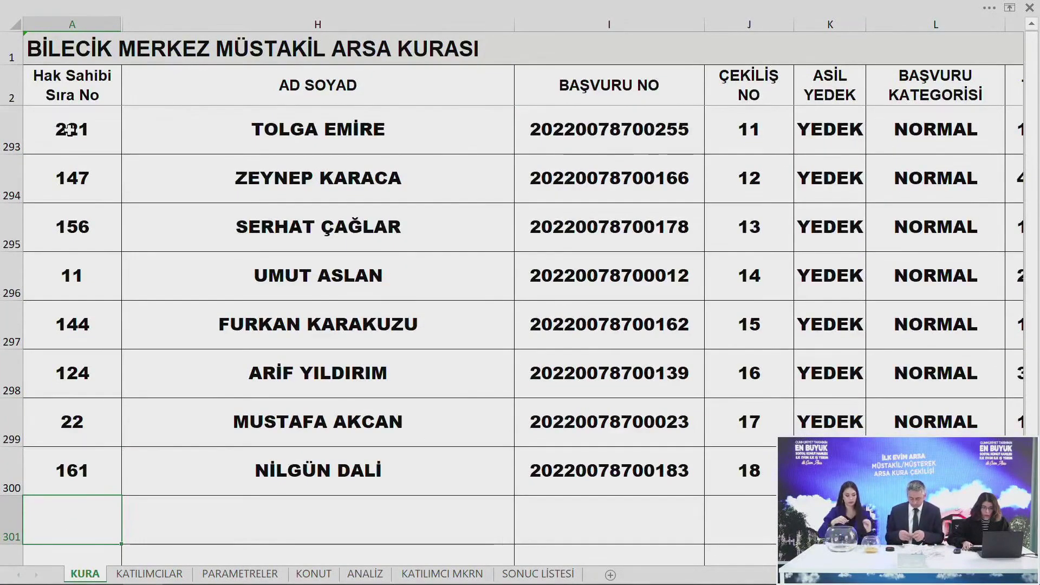
{"action": "type", "text": "199"}
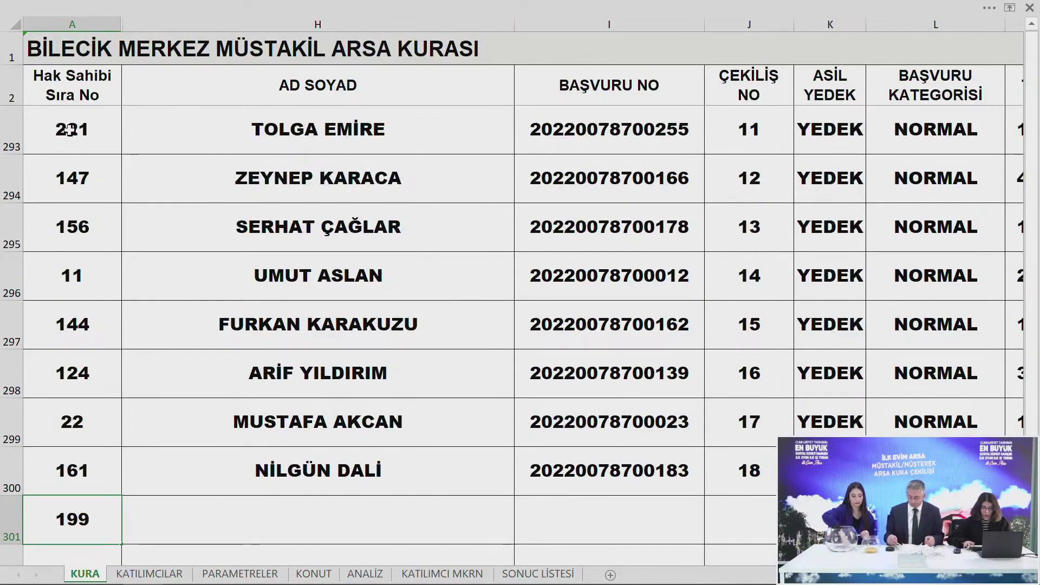
{"action": "key", "text": "Return"}
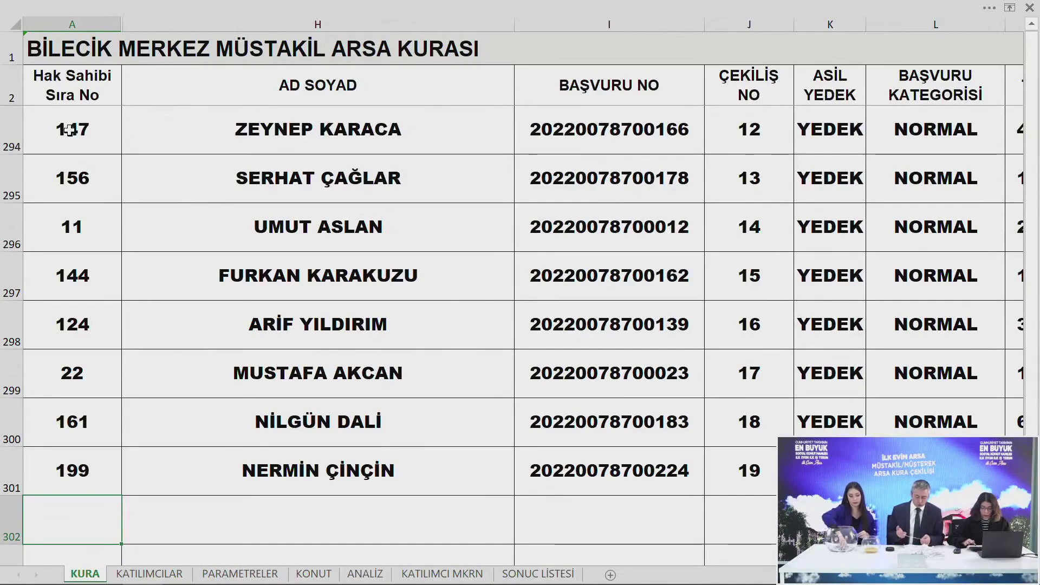
{"action": "type", "text": "219"}
{"action": "key", "text": "Return"}
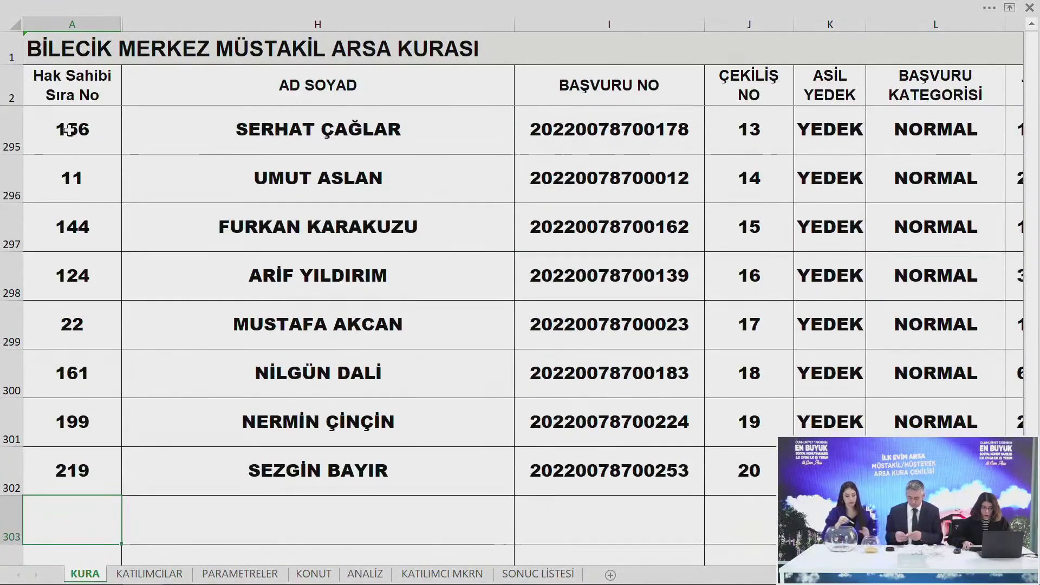
Record the drawn numbers 75, 200 and 245 in cells A303 to A305 of the Hak Sahibi Sıra No column
{"action": "type", "text": "75"}
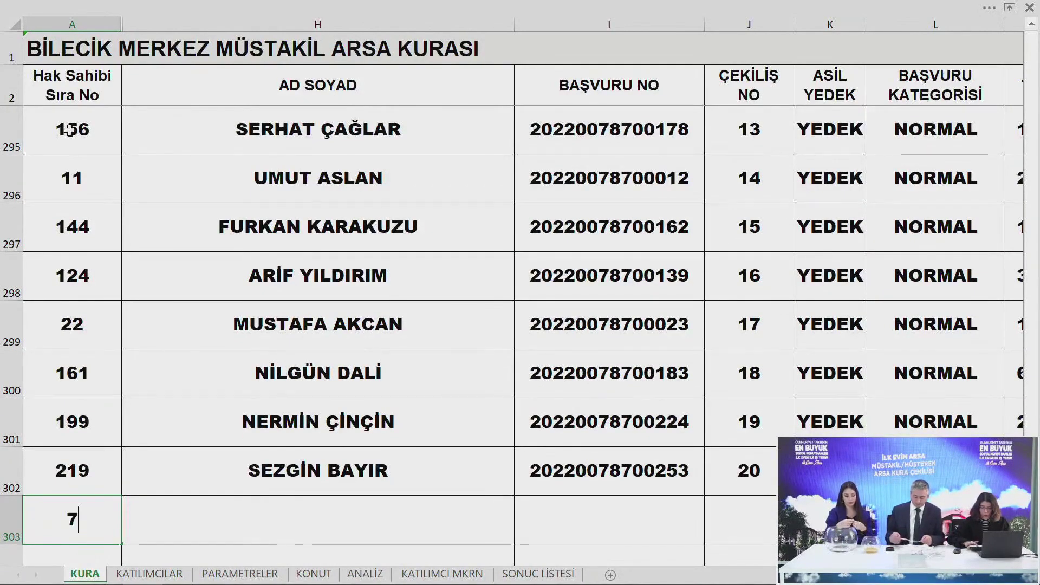
{"action": "key", "text": "Return"}
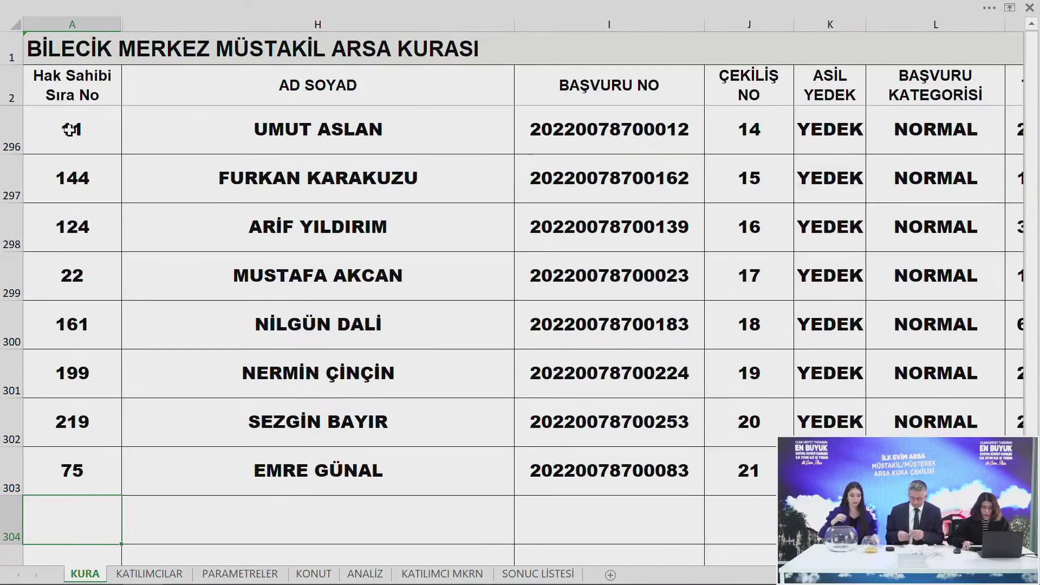
{"action": "type", "text": "200"}
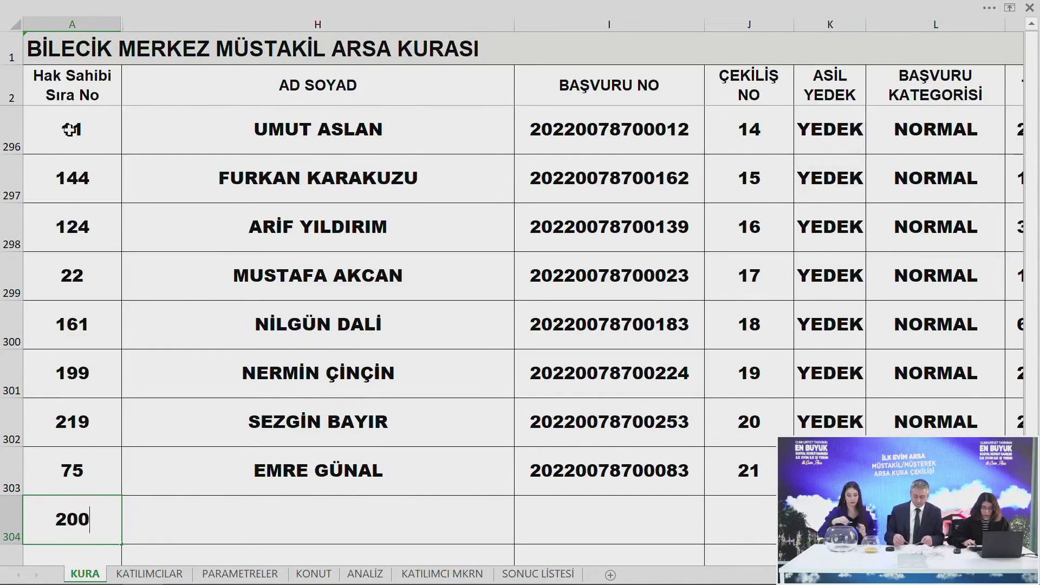
{"action": "key", "text": "Return"}
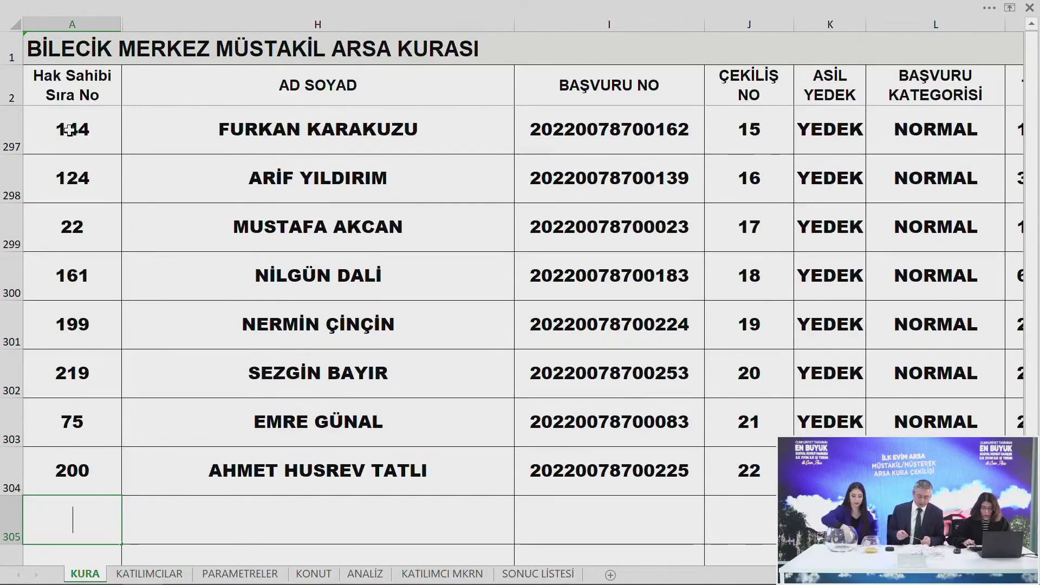
{"action": "type", "text": "245"}
{"action": "key", "text": "Return"}
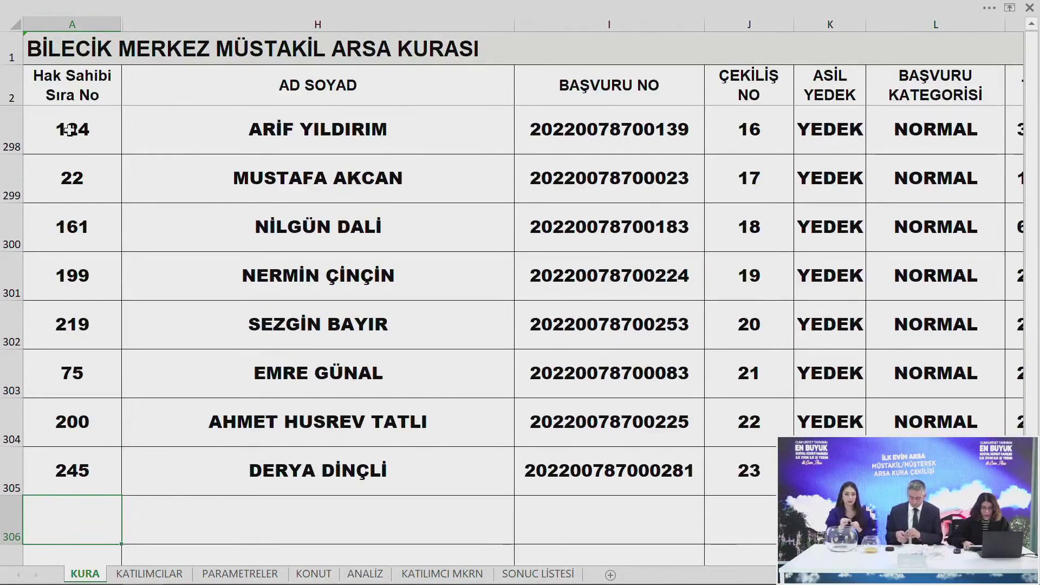
Record the drawn numbers 304, 3, 13 and 187 in cells A306 to A309 of the Hak Sahibi Sıra No column
{"action": "type", "text": "304"}
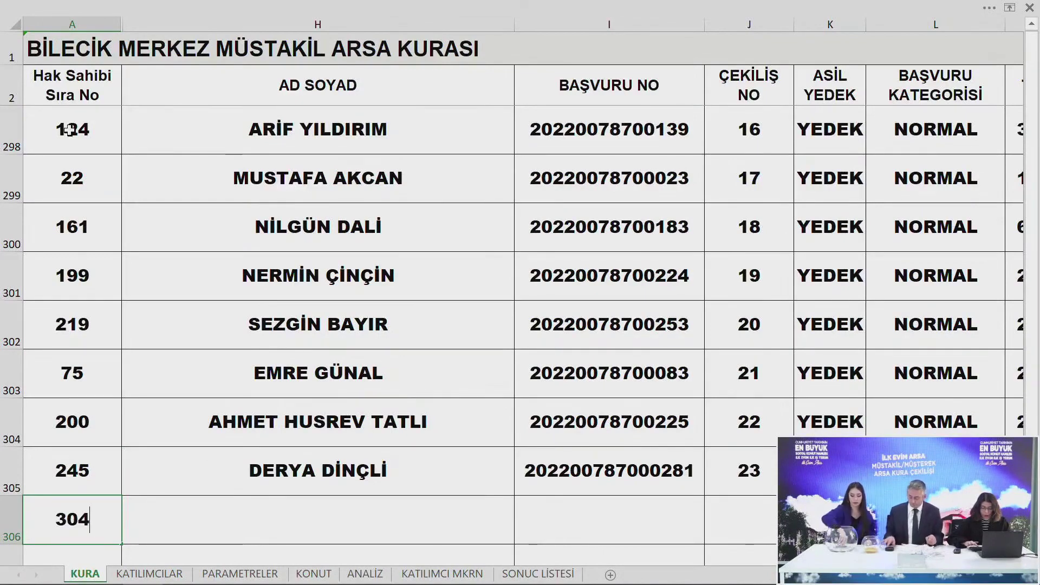
{"action": "key", "text": "Return"}
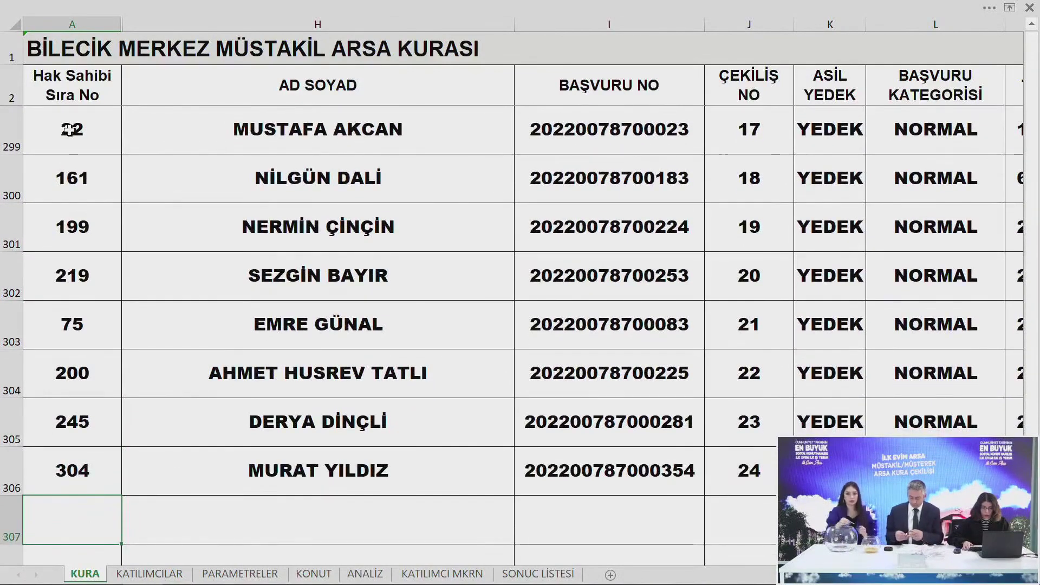
{"action": "type", "text": "3"}
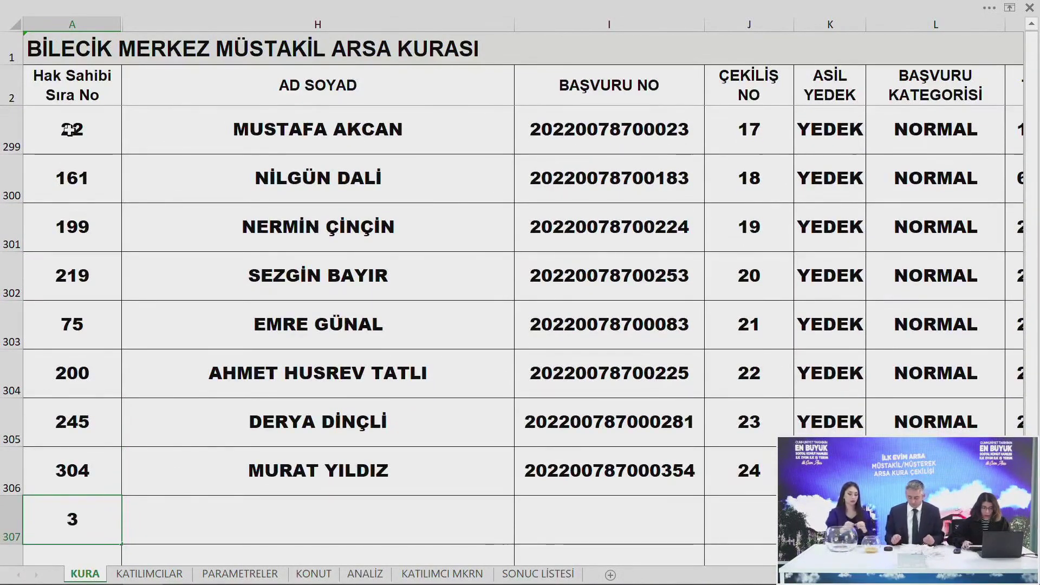
{"action": "key", "text": "Return"}
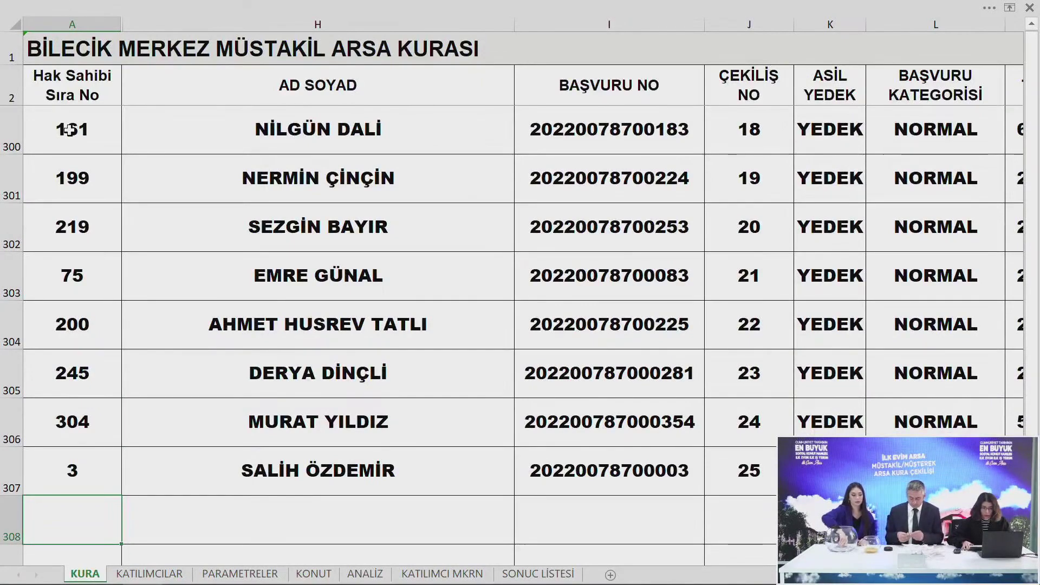
{"action": "type", "text": "13"}
{"action": "key", "text": "Return"}
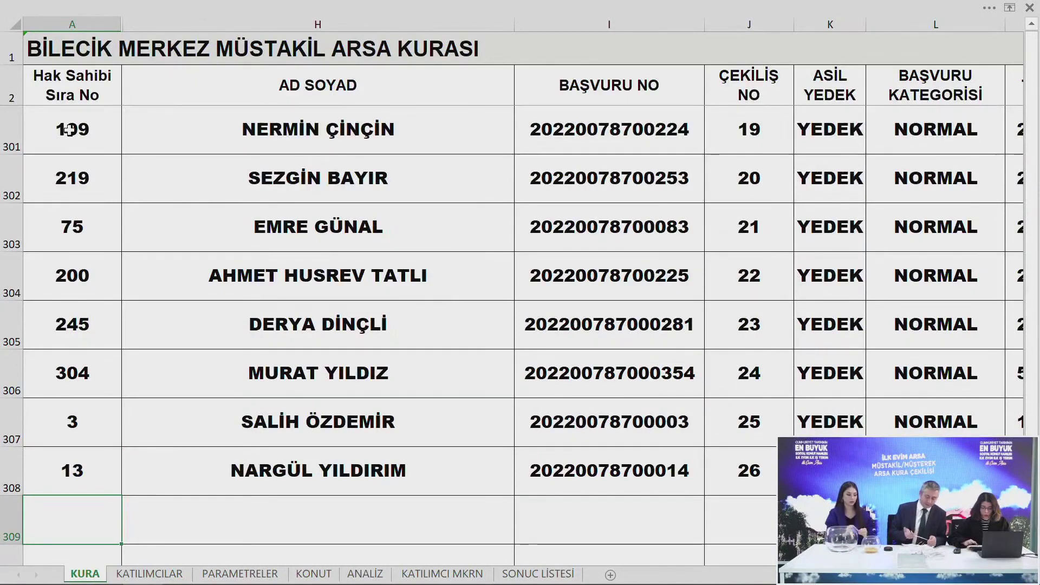
{"action": "type", "text": "187"}
{"action": "key", "text": "Return"}
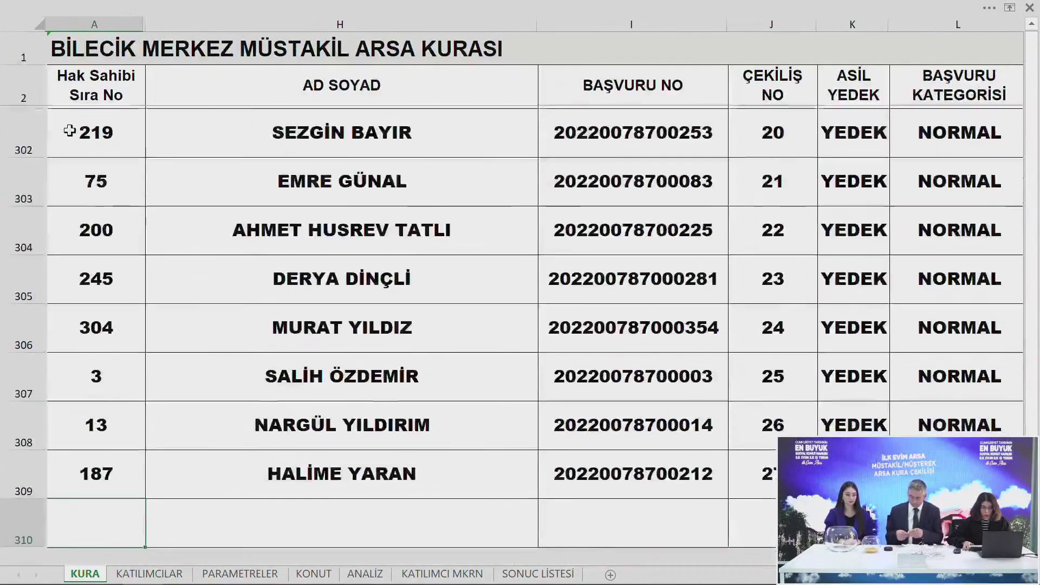